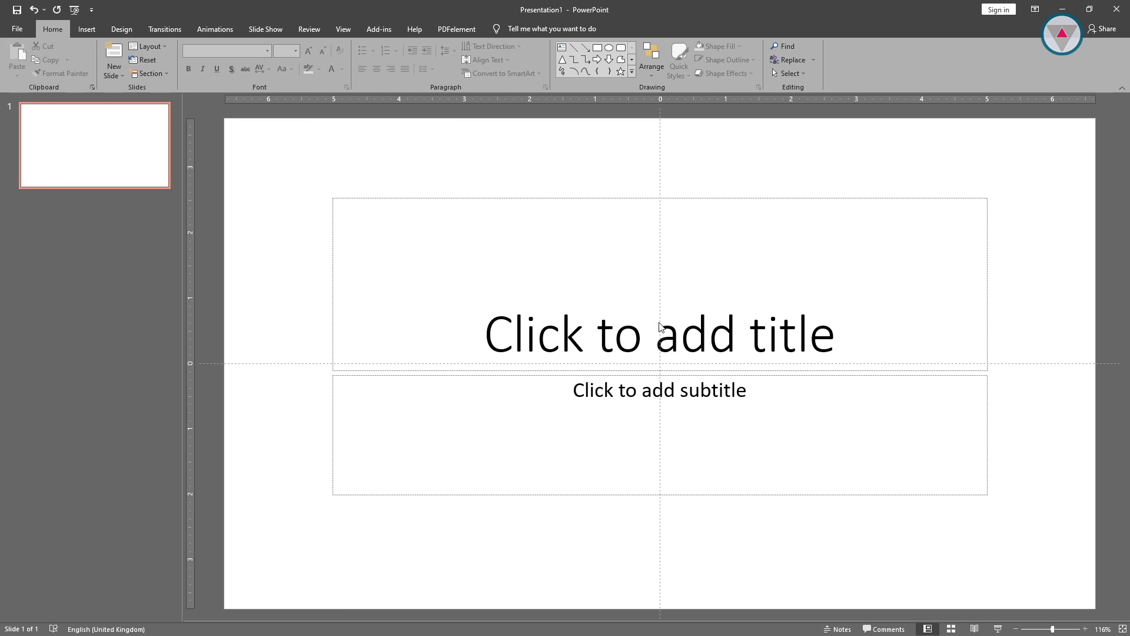
- Change the title slide's layout to Blank
left_click(659, 324)
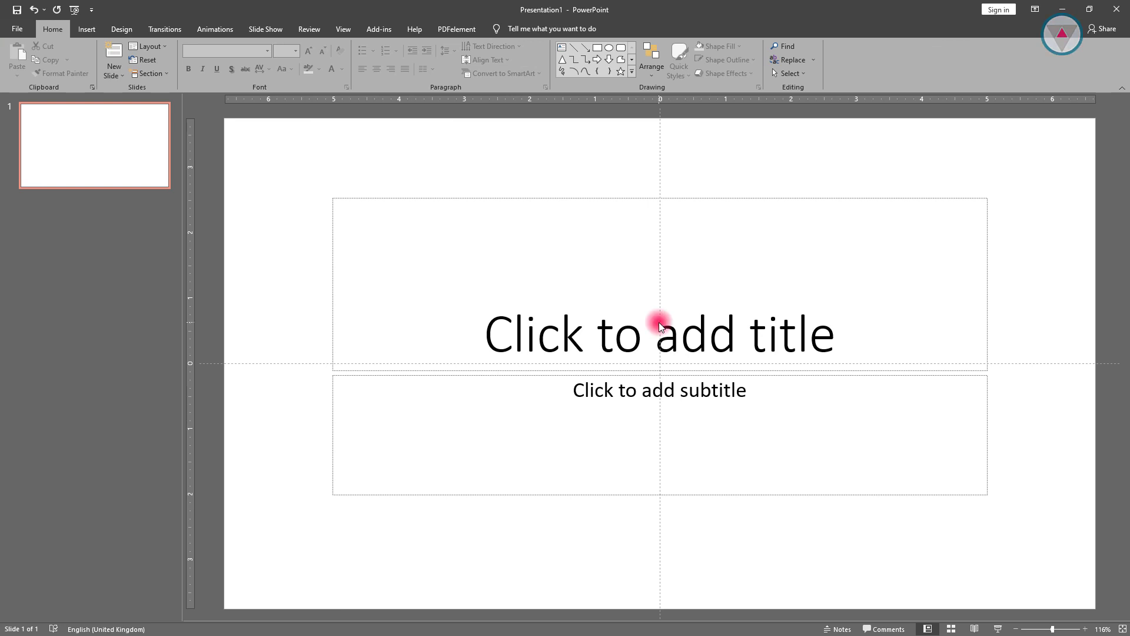
left_click(160, 49)
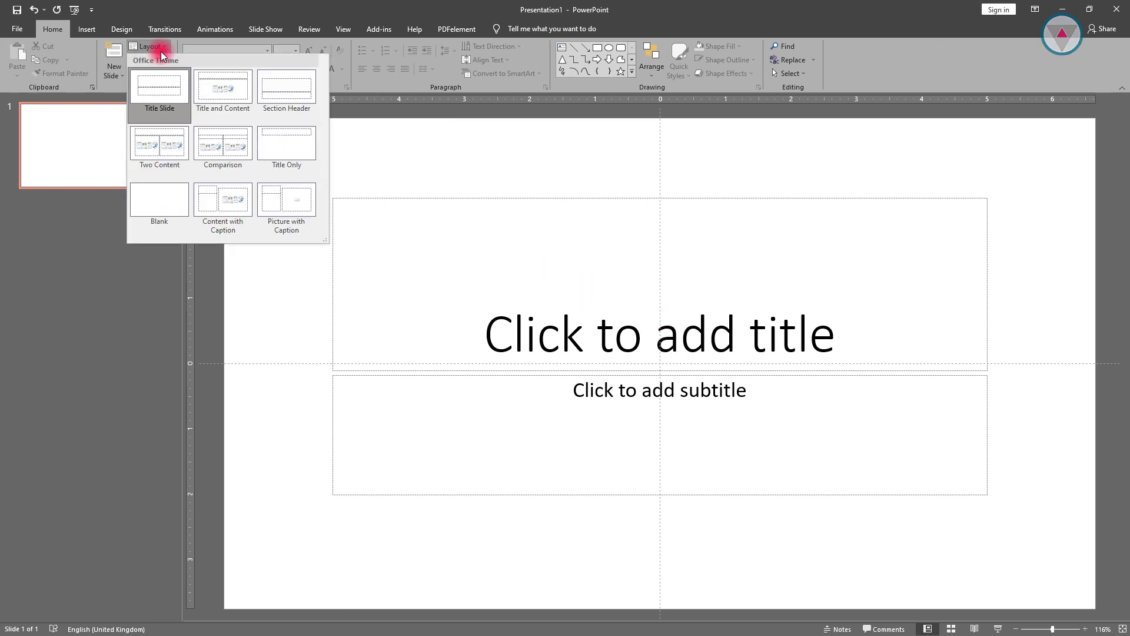
left_click(160, 207)
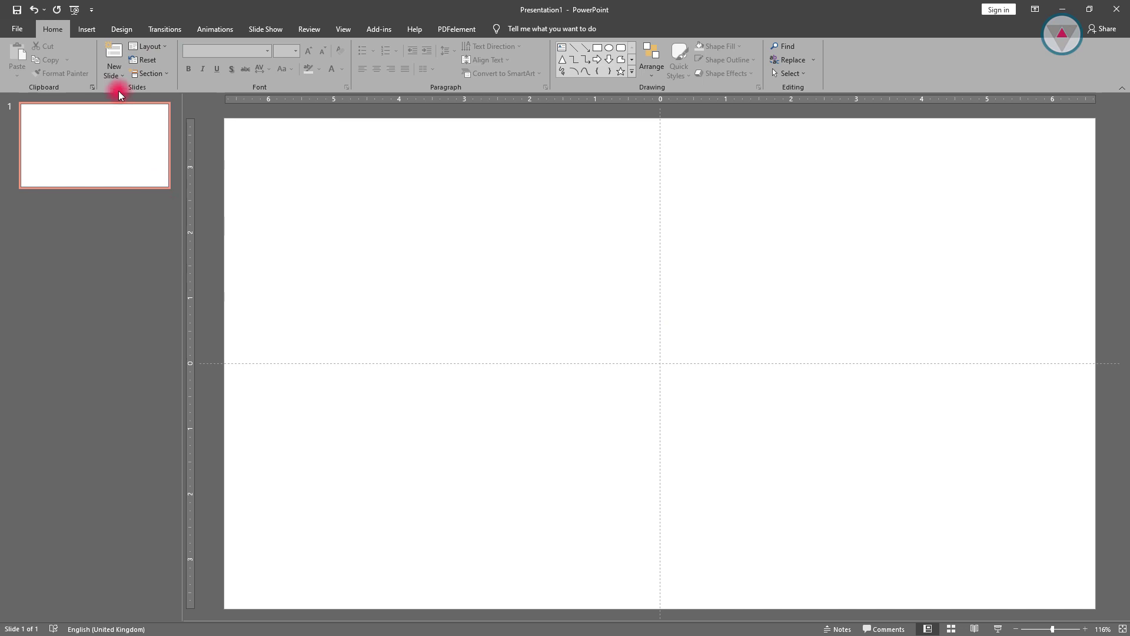
- Insert a plain black WordArt object with the text "CREATIVE SCHOOL"
left_click(87, 30)
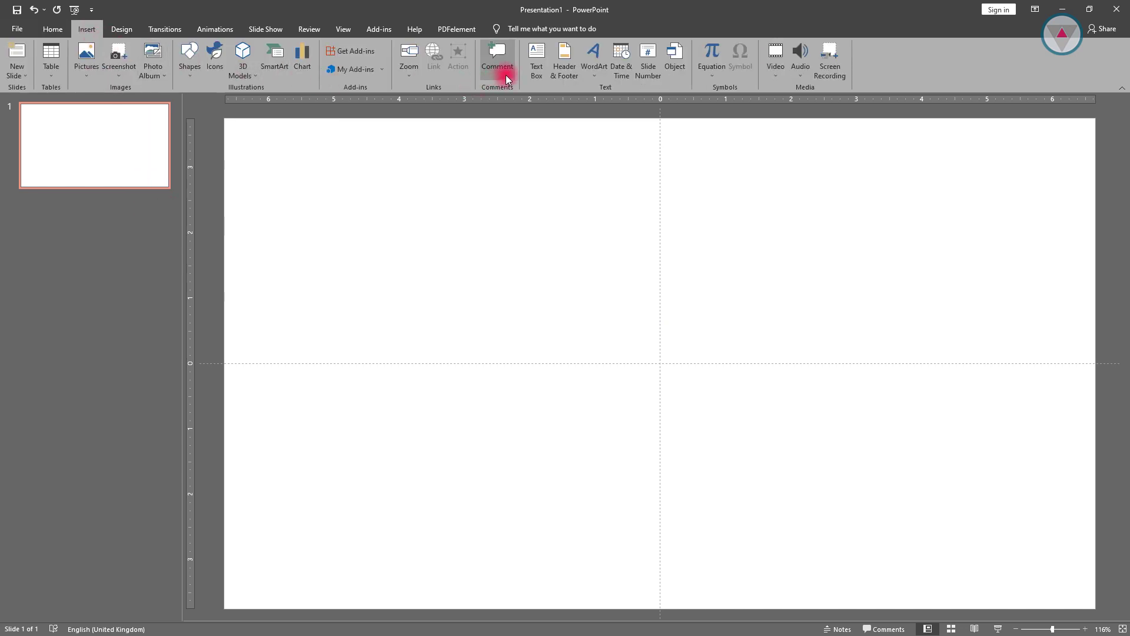
left_click(594, 62)
left_click(596, 96)
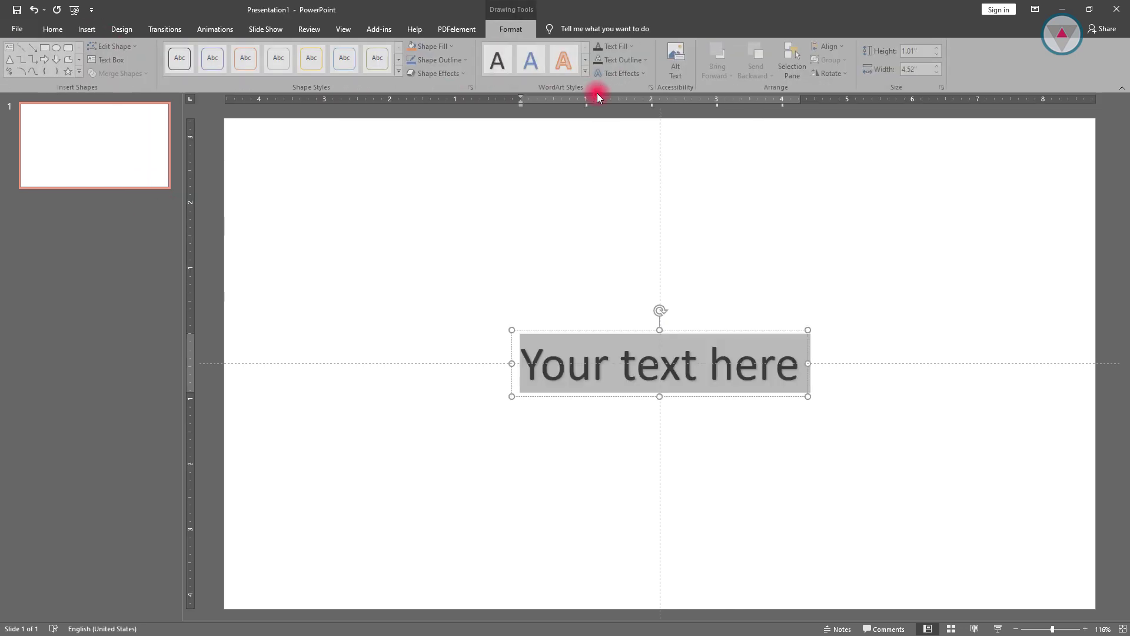
type("CREA")
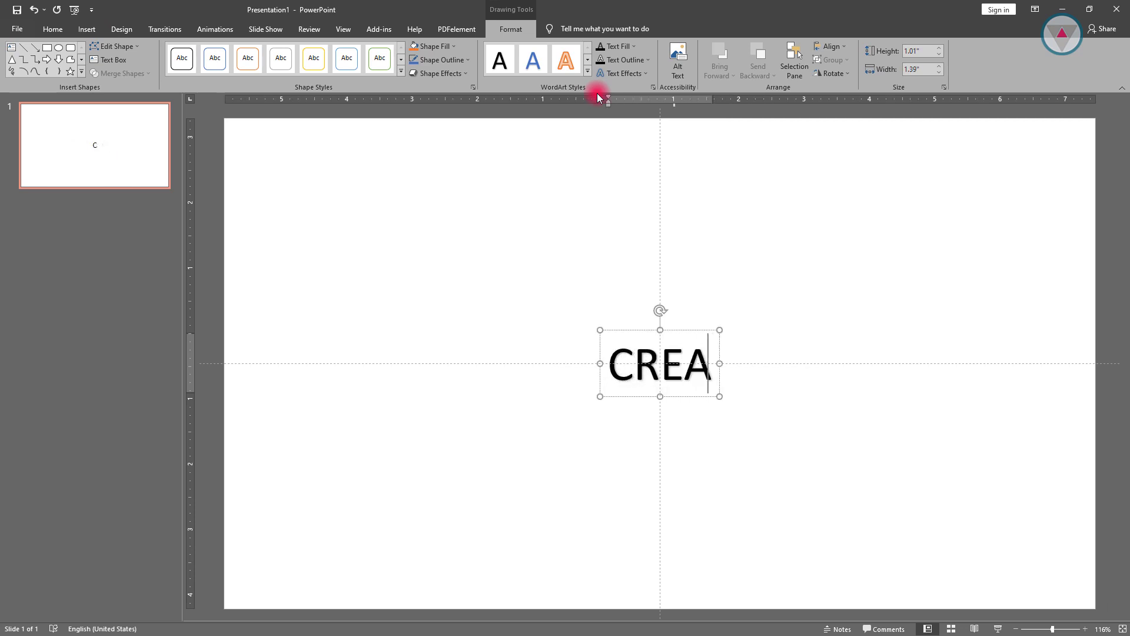
type("TIVE SCHOOL")
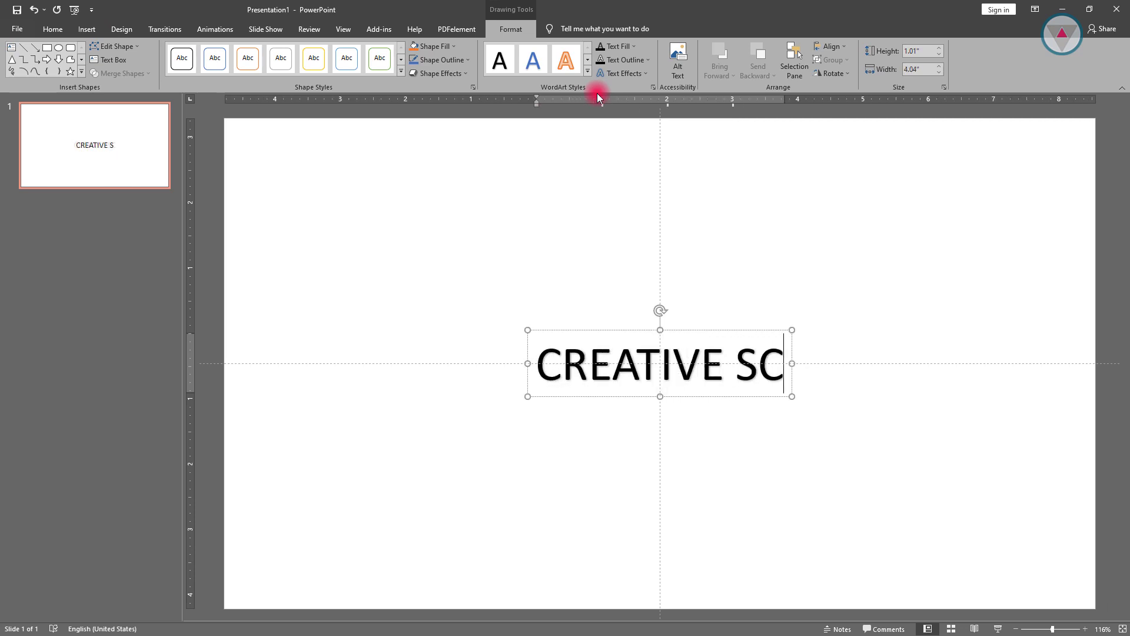
- Set the whole WordArt text to the Bahnschrift SemiBold font at size 40
key("ctrl+a")
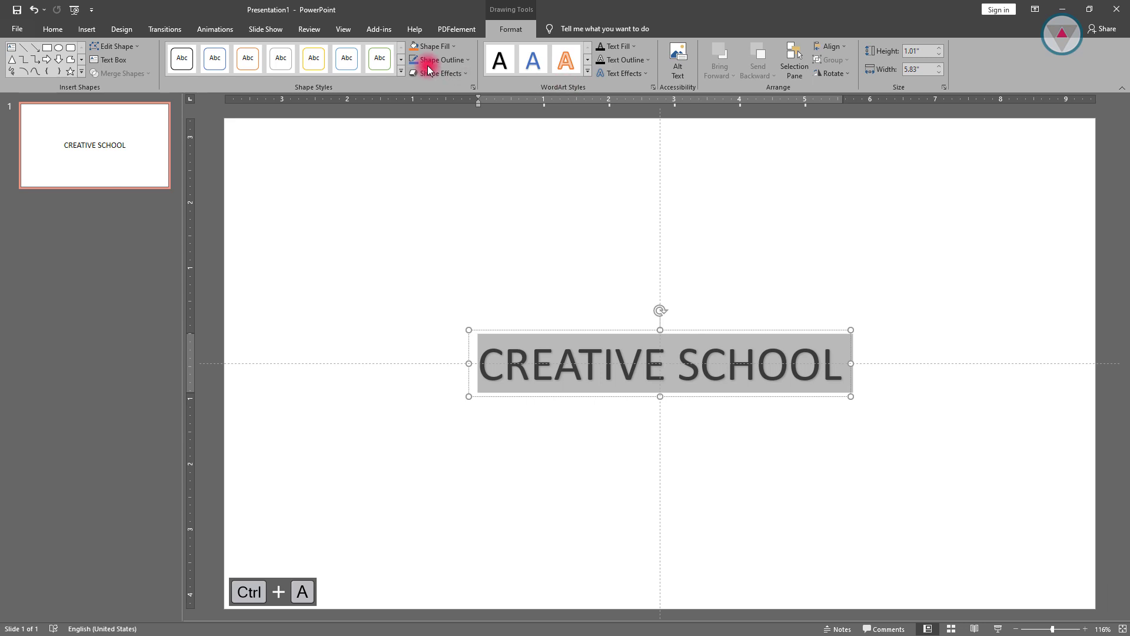
left_click(53, 29)
left_click(268, 51)
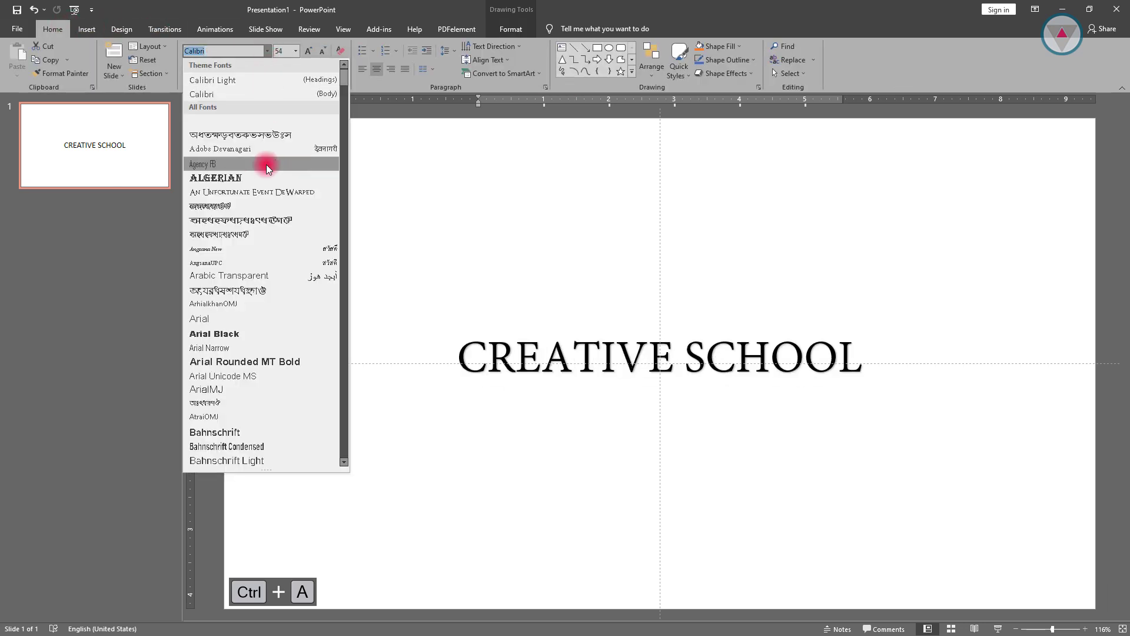
scroll(231, 376, "down", 5)
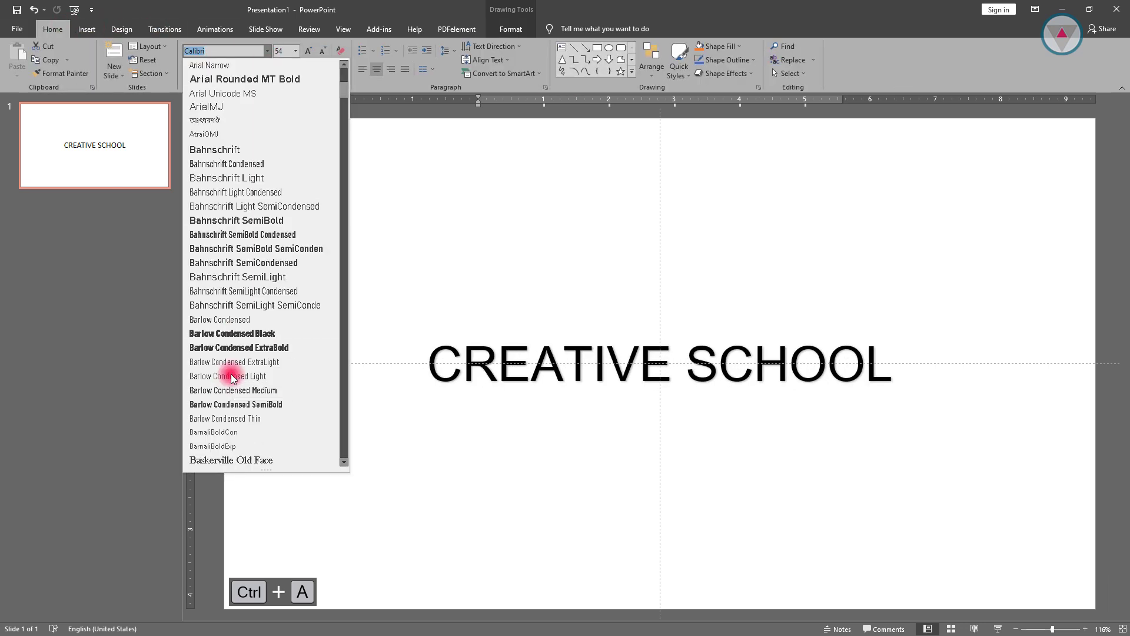
left_click(256, 220)
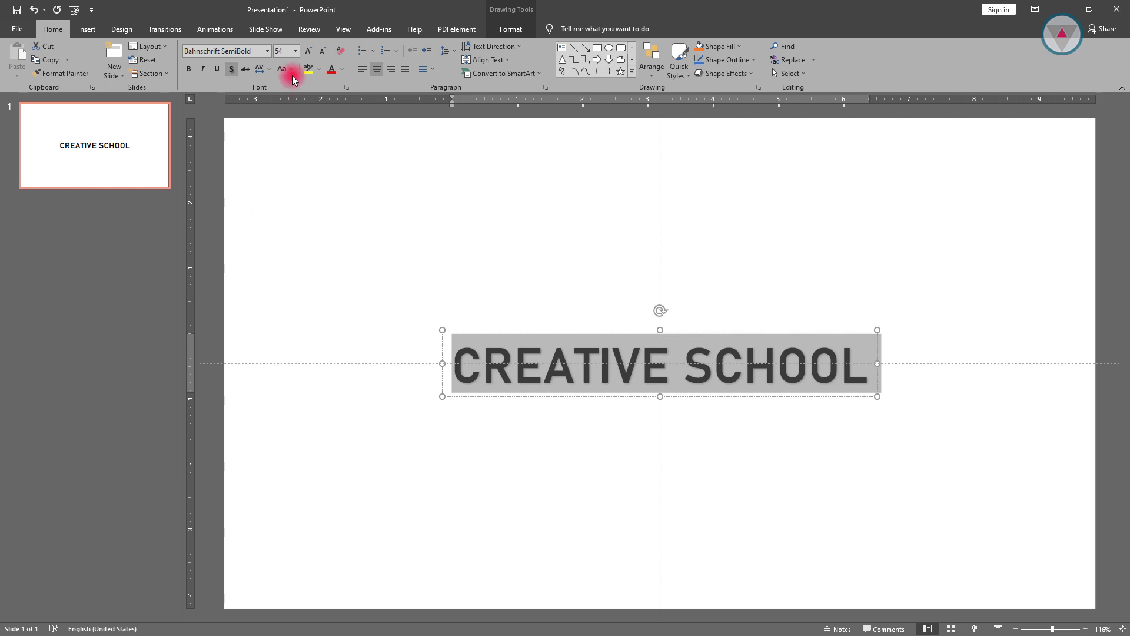
left_click(323, 51)
left_click(323, 51)
left_click(322, 52)
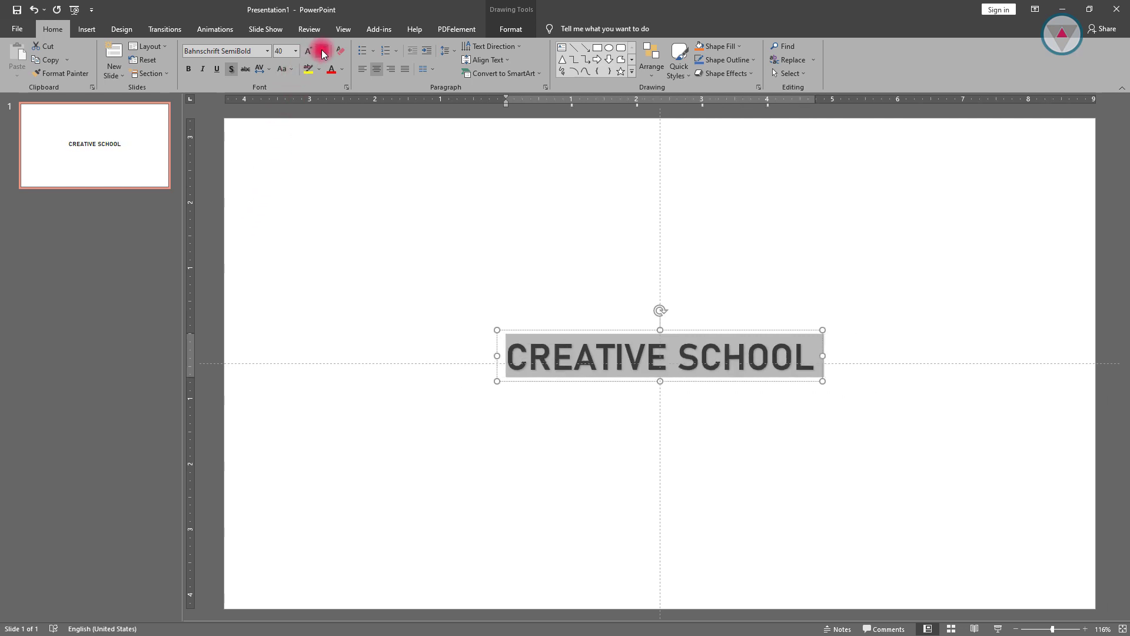
- Align the "CREATIVE SCHOOL" text to the vertical middle of the slide
left_click(504, 28)
left_click(836, 47)
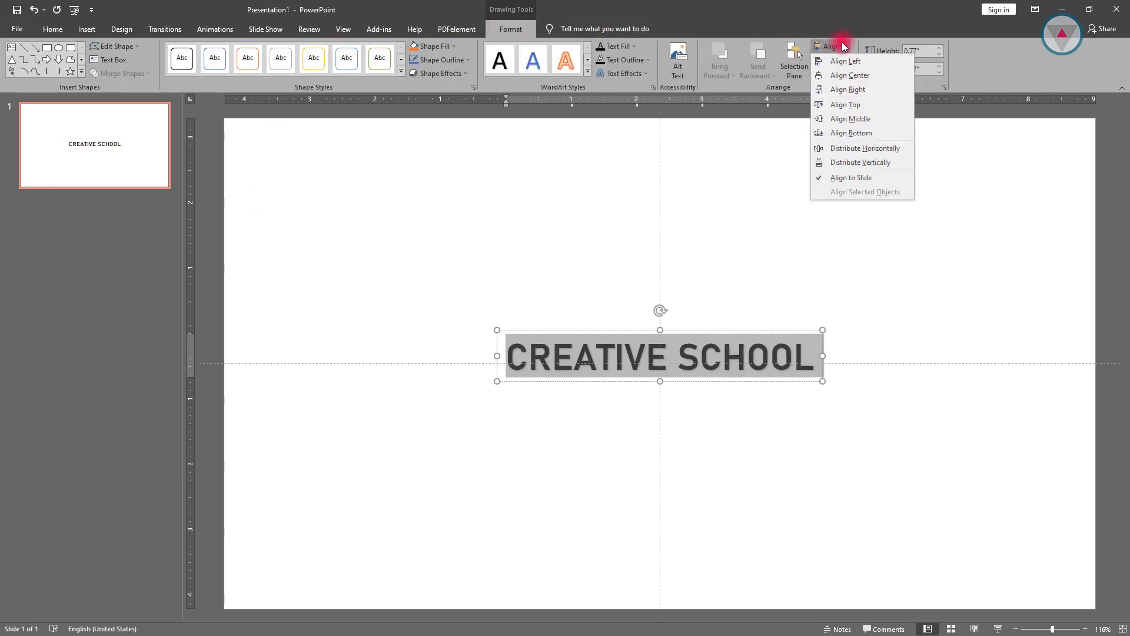
left_click(840, 118)
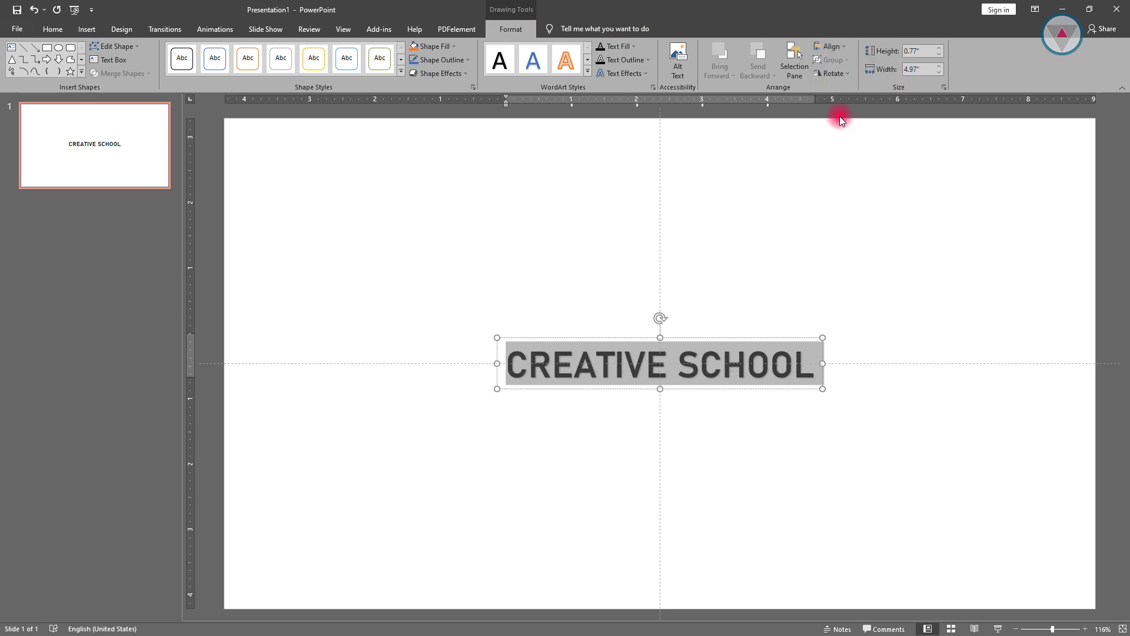
left_click(763, 202)
- Draw a hexagon about 5.42 inches wide and 4.68 inches high over the text and remove its fill
left_click(94, 32)
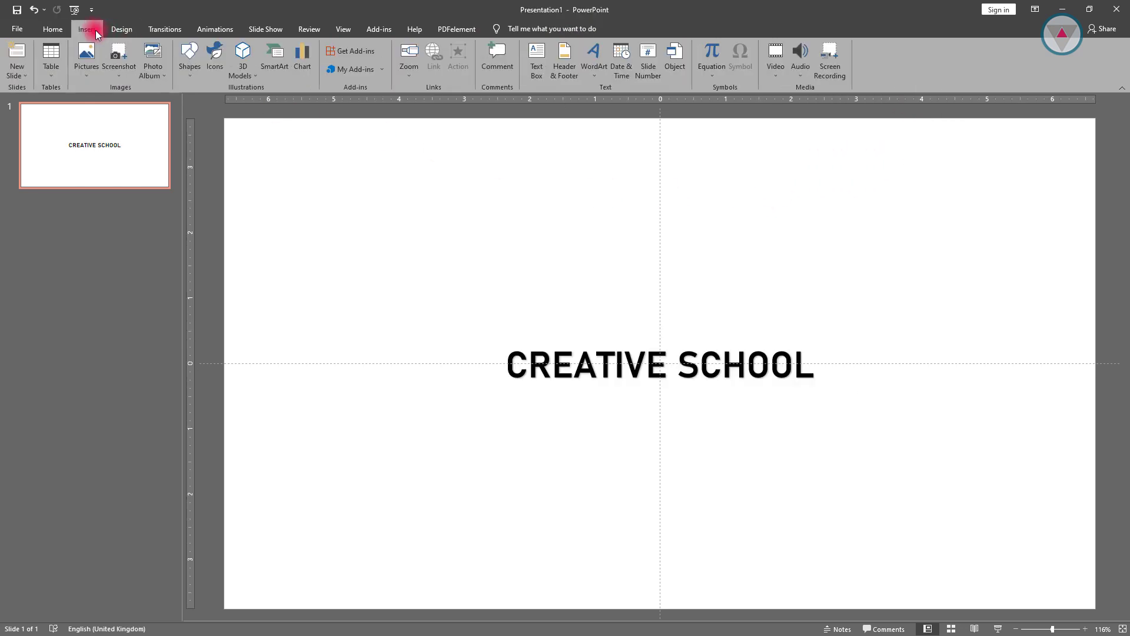
left_click(192, 79)
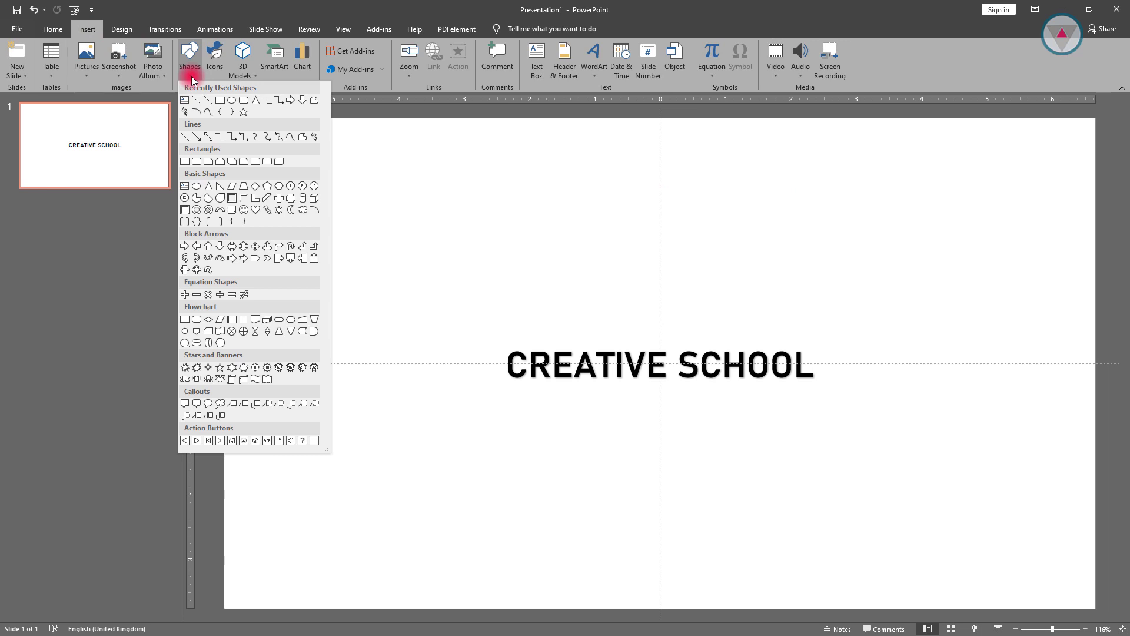
left_click(279, 185)
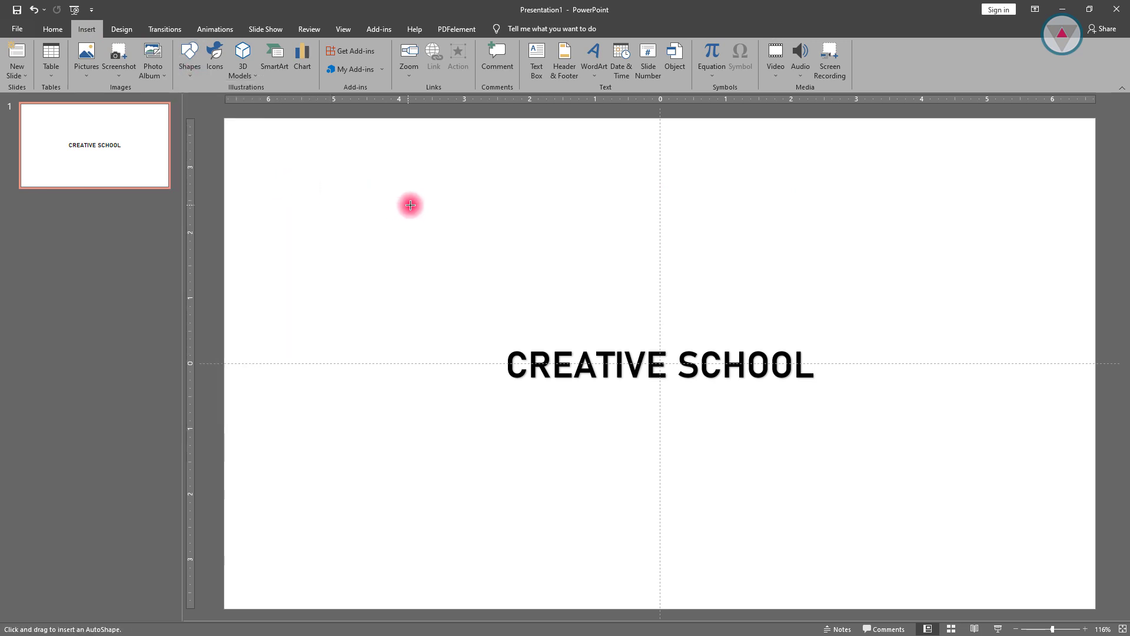
left_click_drag(444, 188, 799, 494)
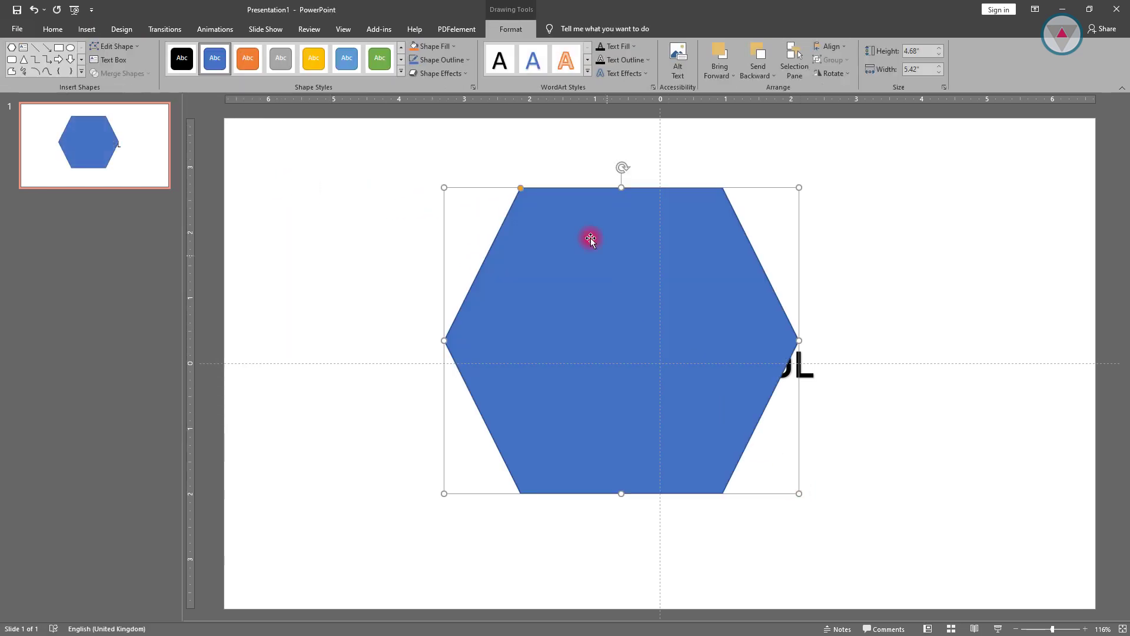
left_click(453, 52)
left_click(450, 151)
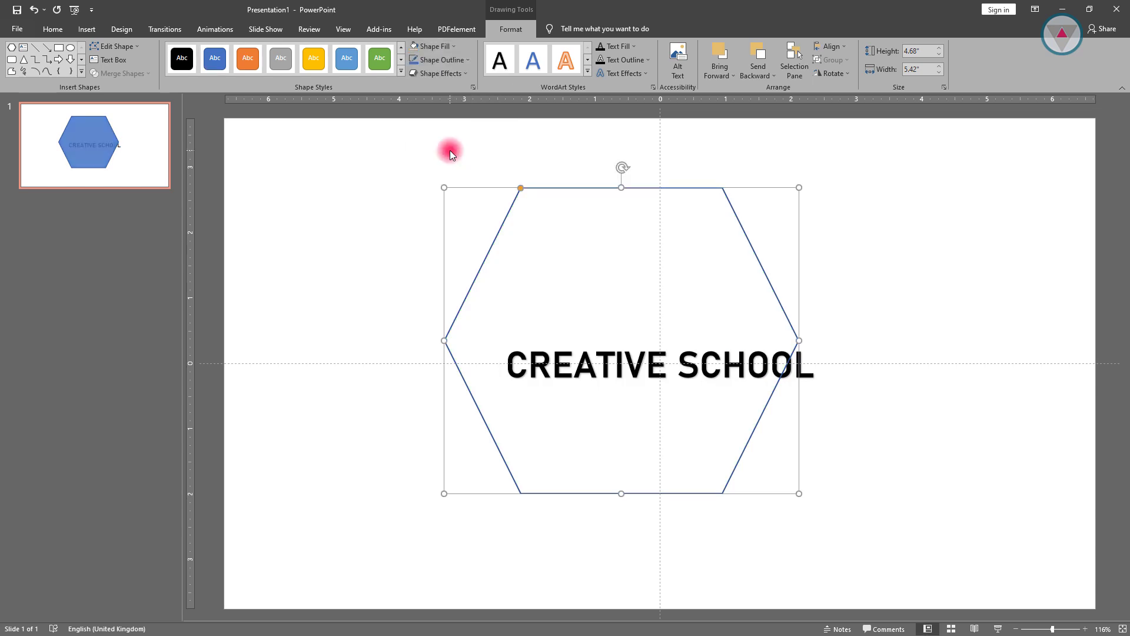
- Center the hexagon on the slide horizontally and vertically, and set its outline color to black
left_click(830, 46)
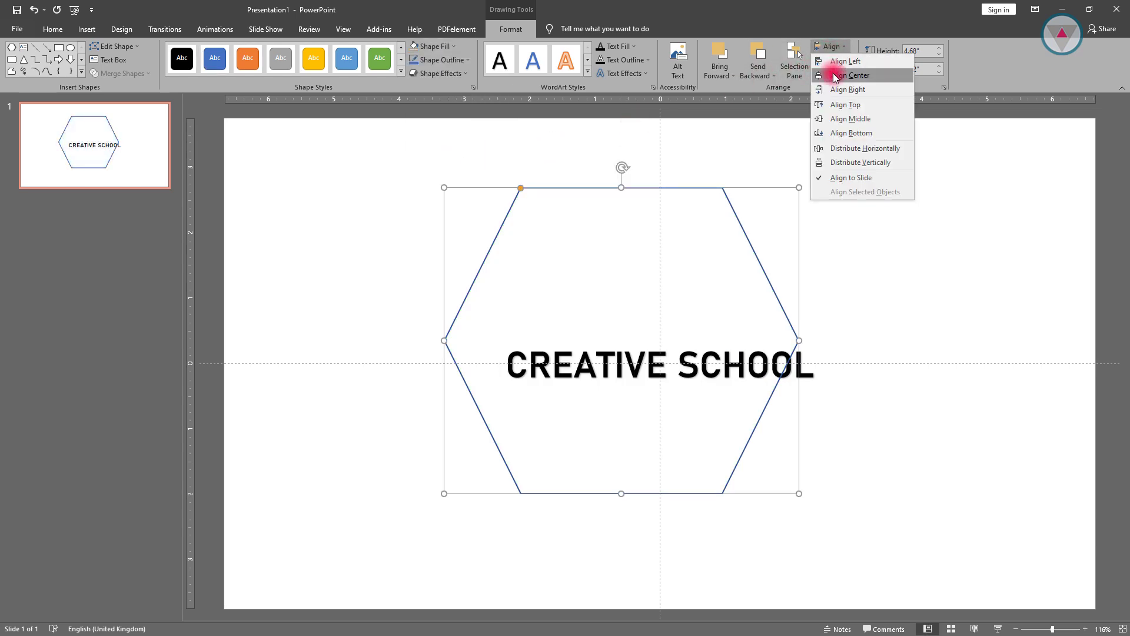
left_click(836, 75)
left_click(829, 46)
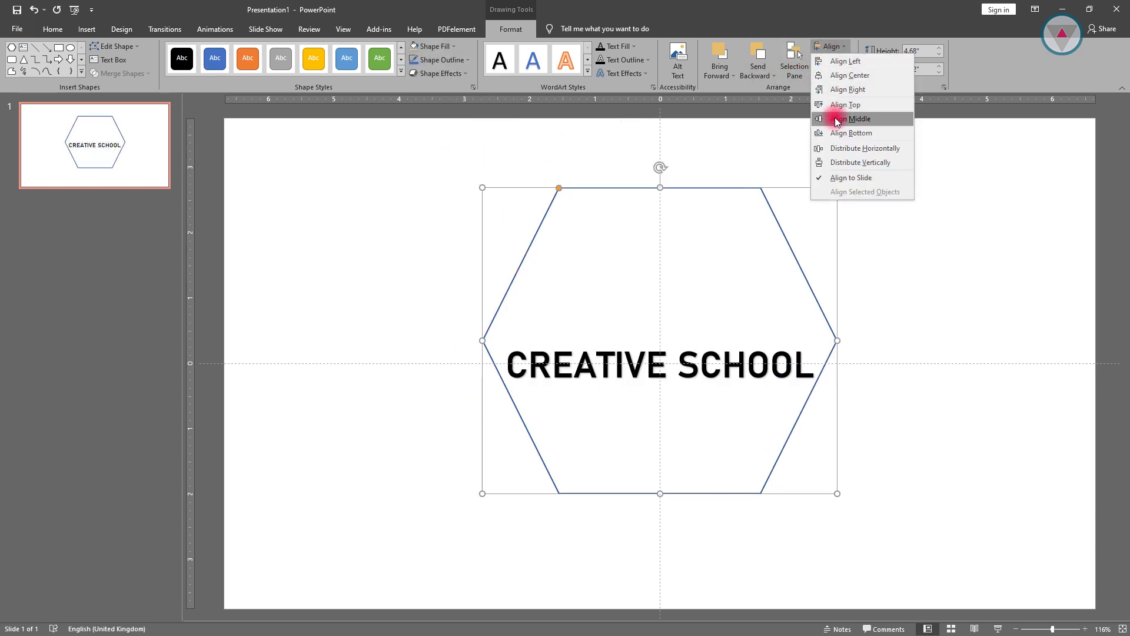
left_click(836, 119)
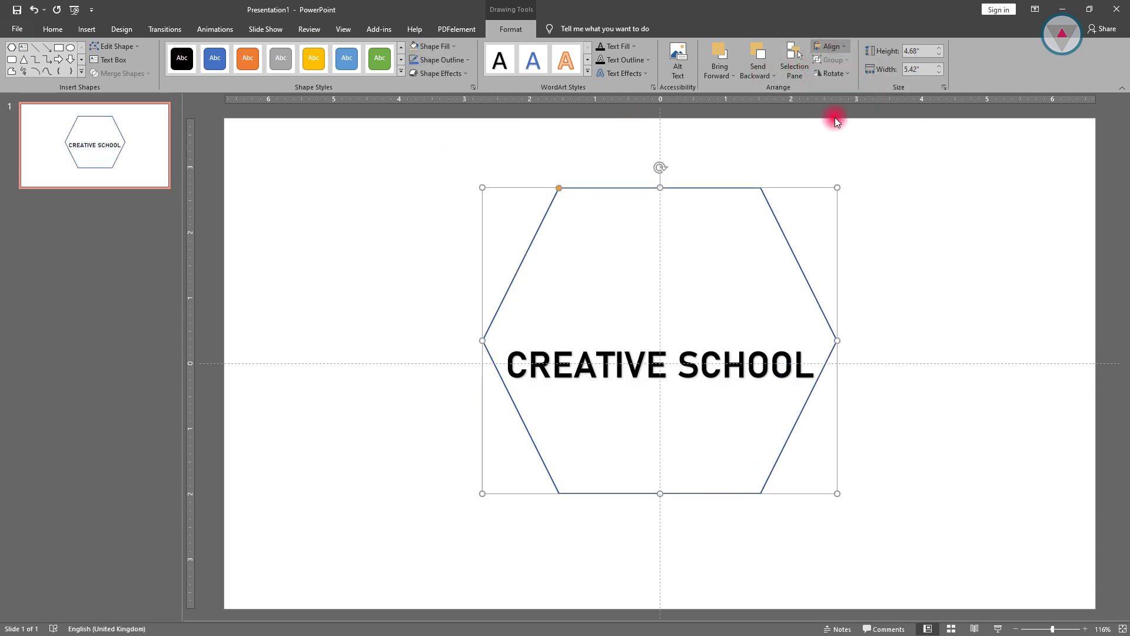
left_click(450, 60)
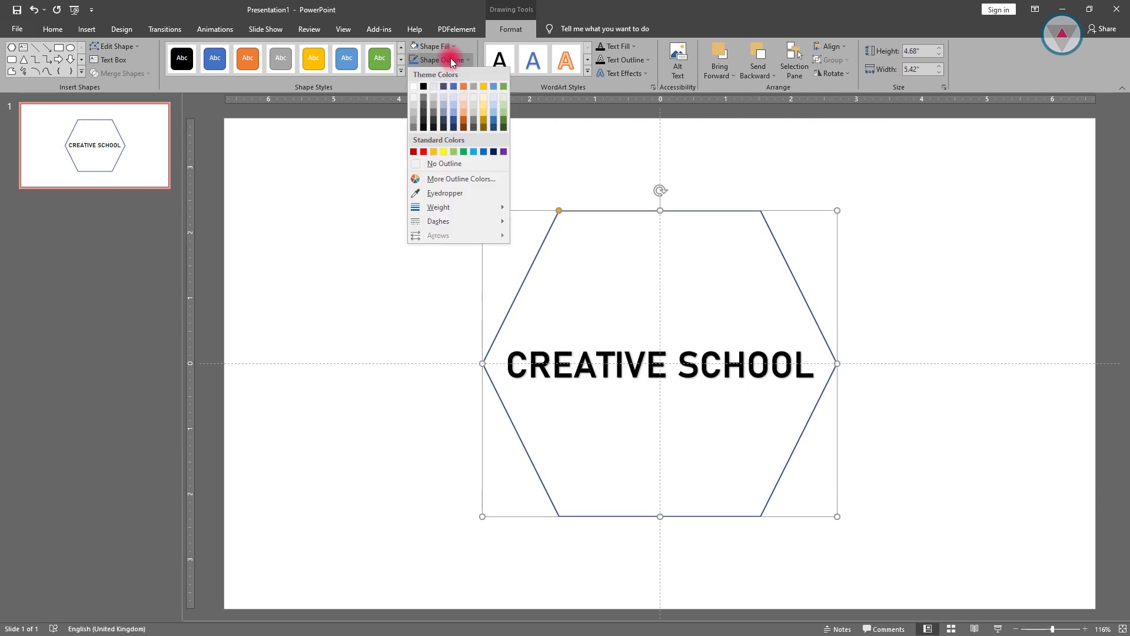
left_click(425, 87)
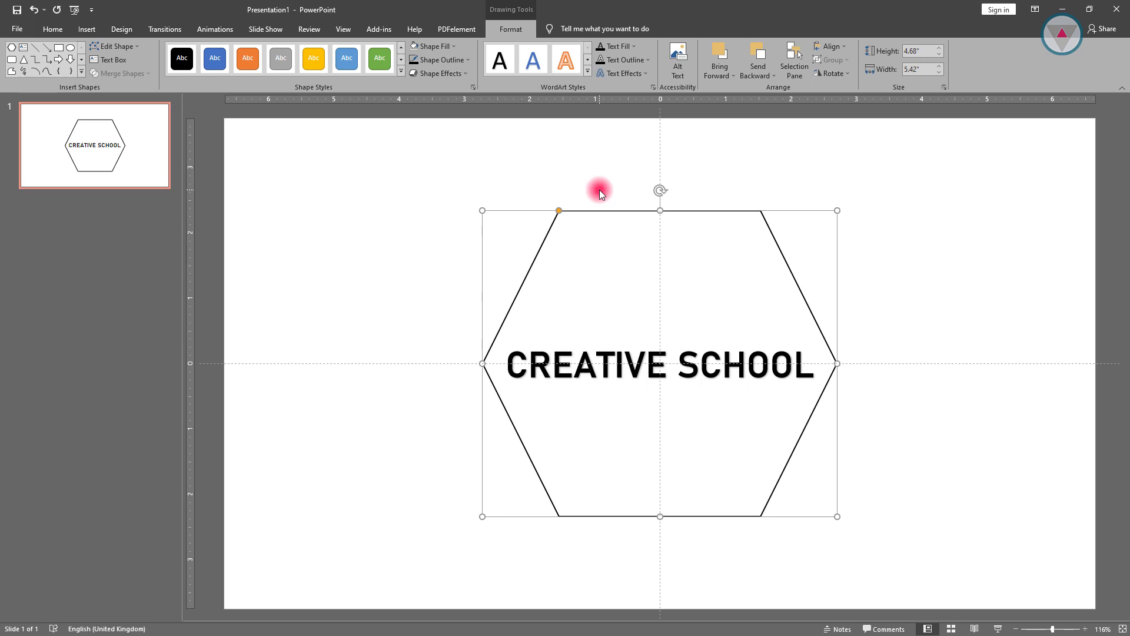
- Duplicate the hexagon and change the copy into a diamond shape
key("ctrl+d")
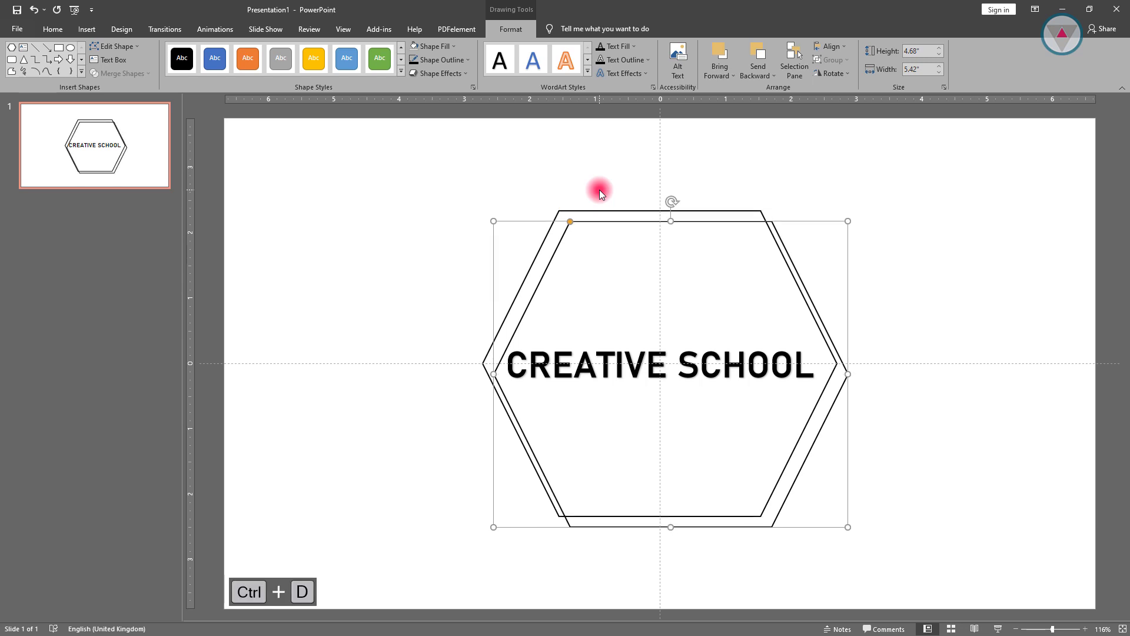
left_click(121, 46)
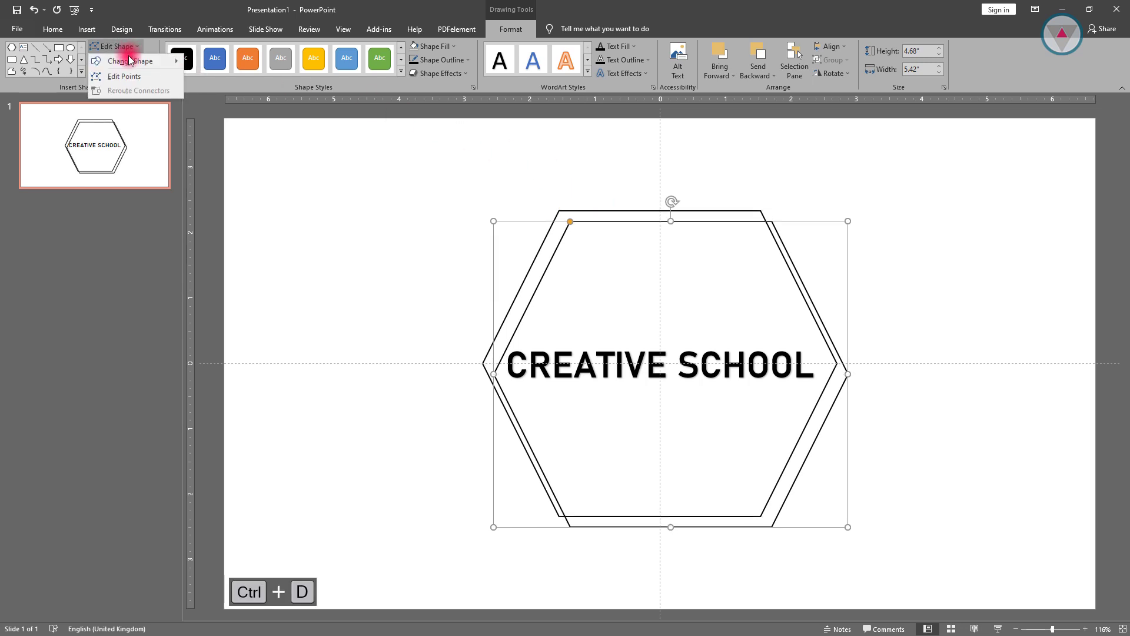
mouse_move(131, 63)
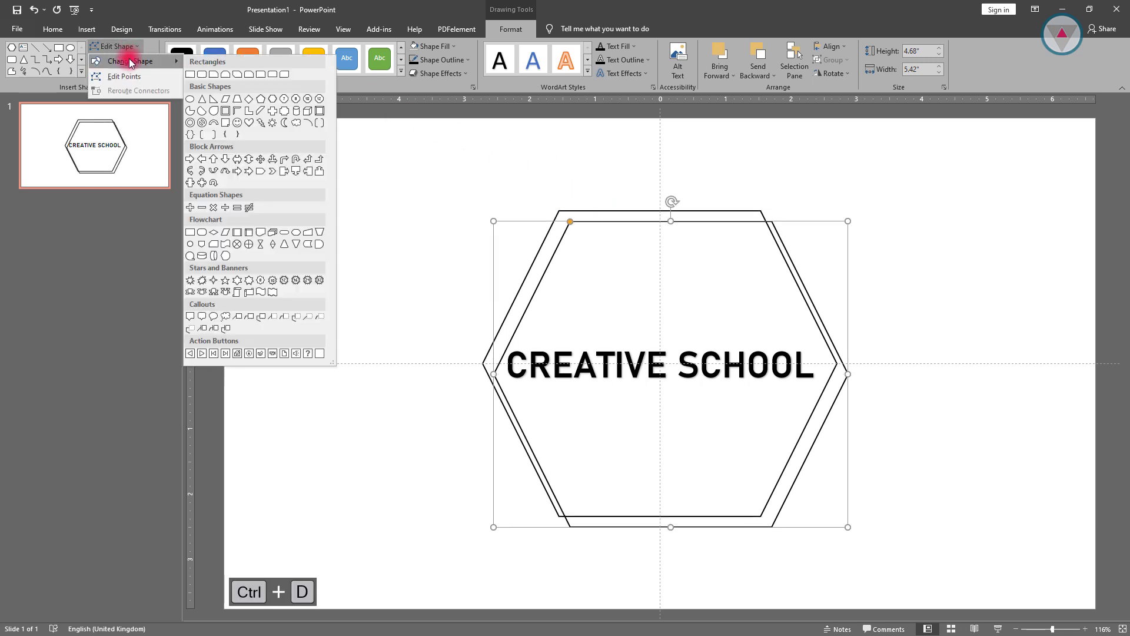
left_click(248, 101)
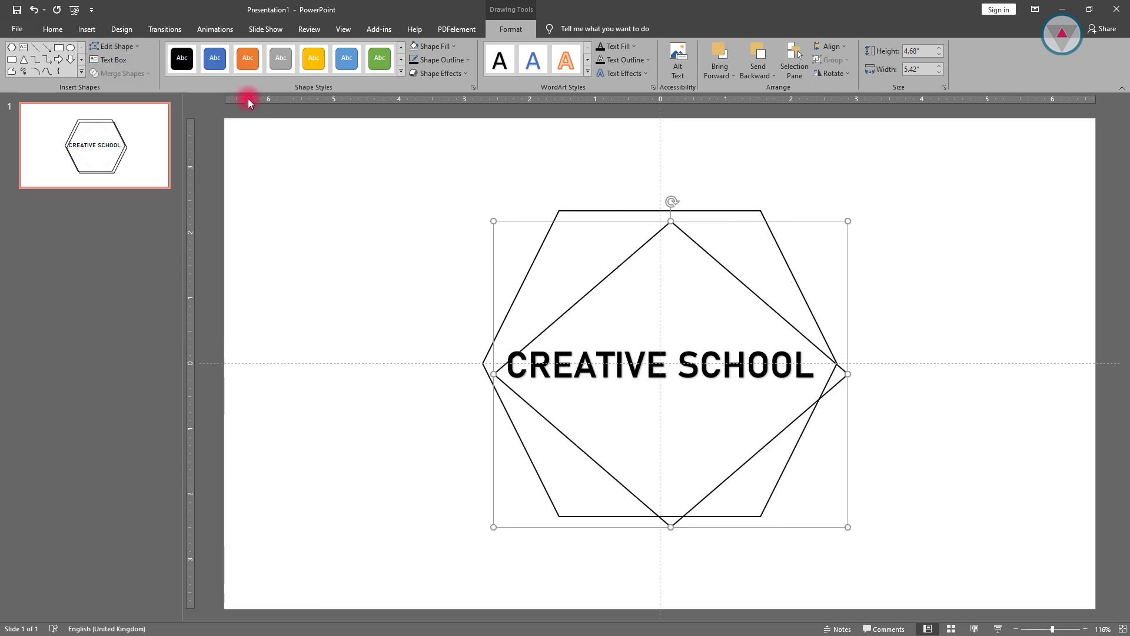
- Align the diamond to the horizontal center and vertical middle of the slide
left_click(831, 46)
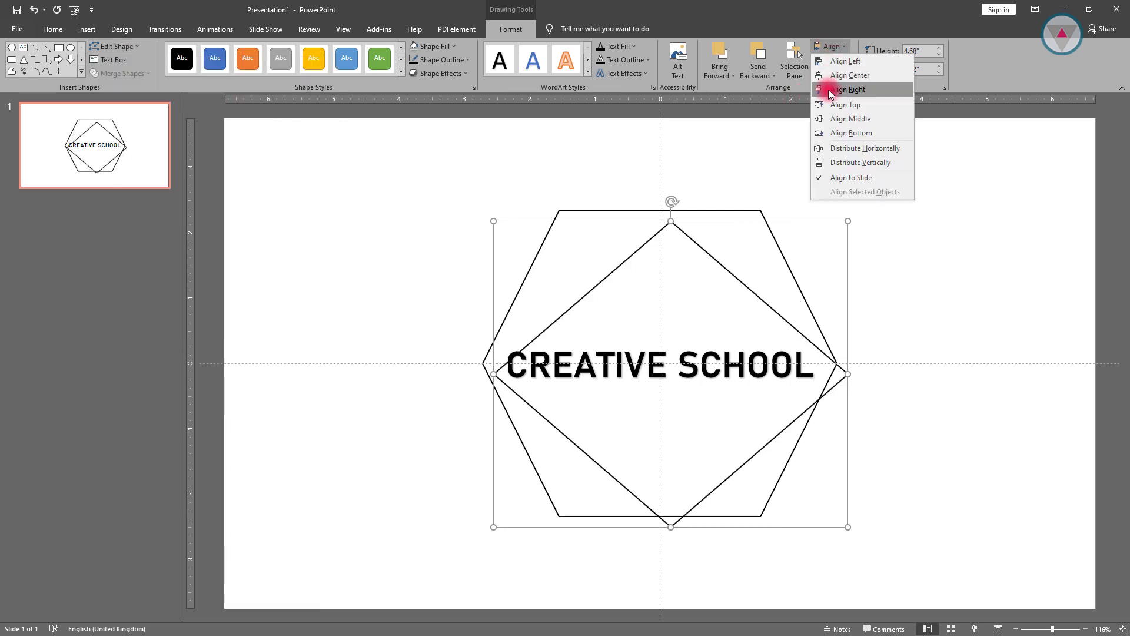
left_click(830, 76)
left_click(826, 53)
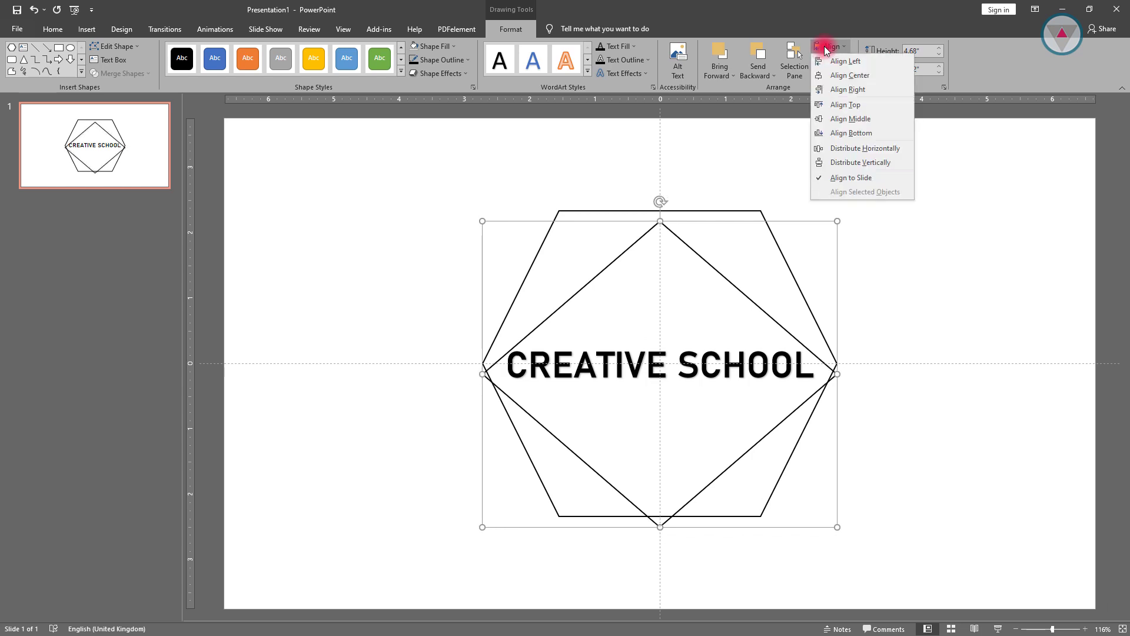
left_click(824, 113)
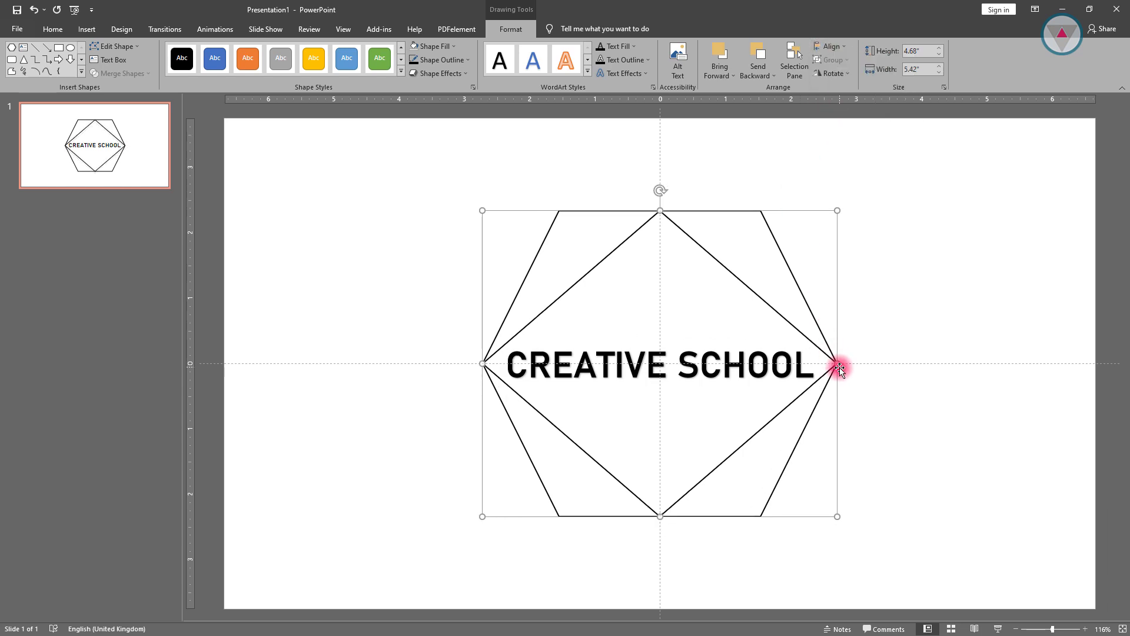
- Resize the diamond symmetrically about its center to about 6.72 inches wide and 3.07 inches high
left_click_drag(838, 363, 892, 363)
left_click_drag(660, 210, 659, 260)
left_click_drag(891, 363, 878, 362)
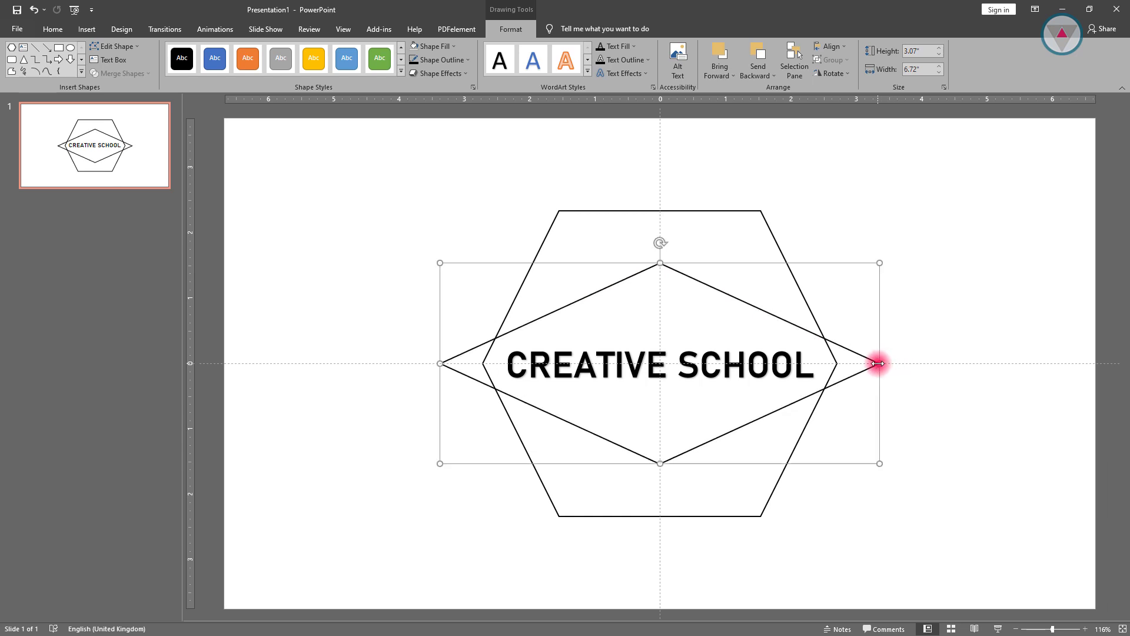
left_click(817, 185)
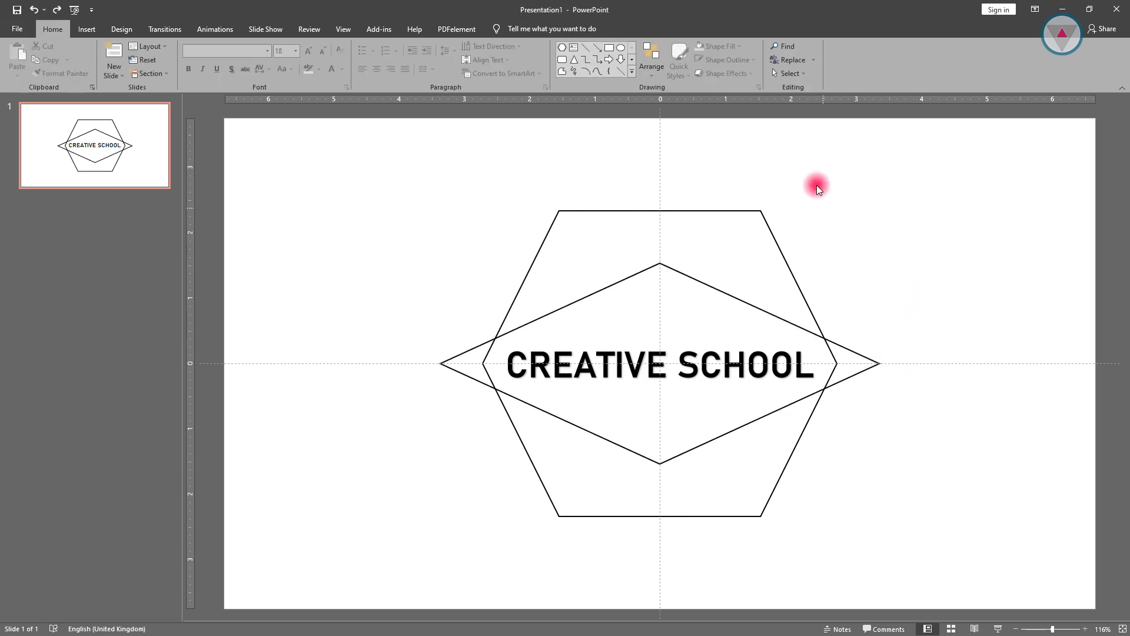
- Show the list of slide objects and hide the CREATIVE SCHOOL text
left_click(794, 79)
left_click(795, 115)
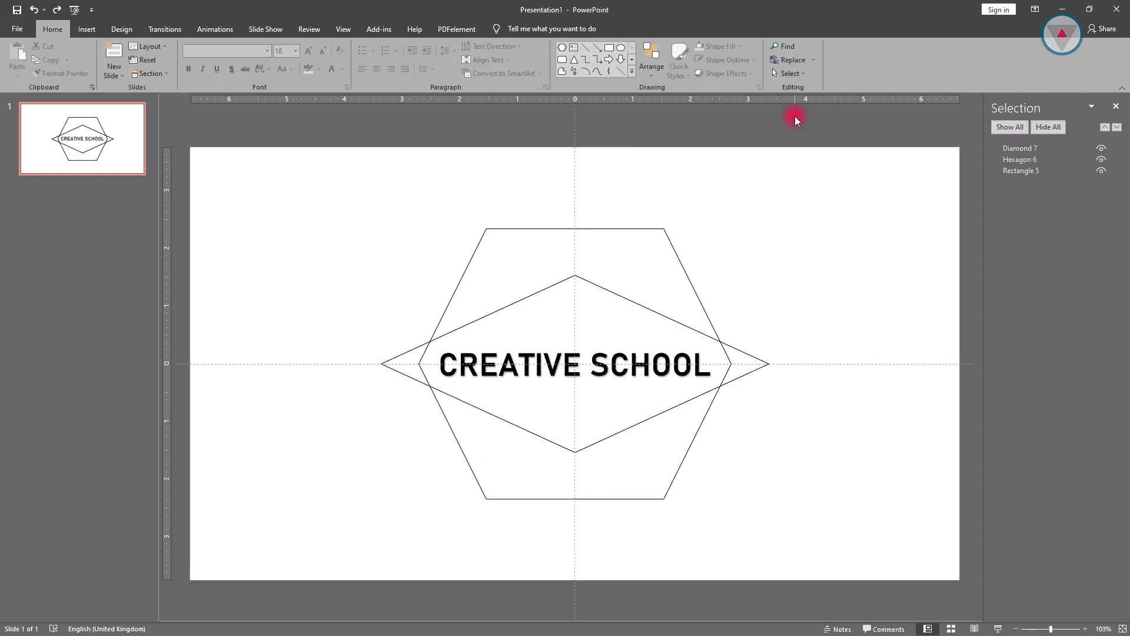
left_click(1086, 172)
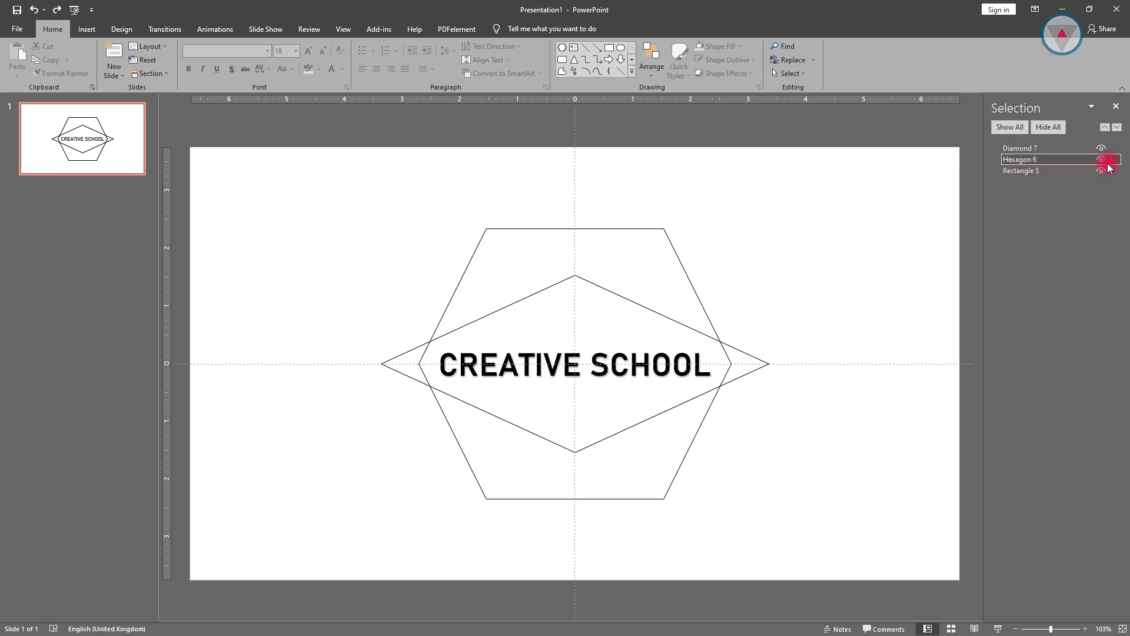
left_click(1101, 171)
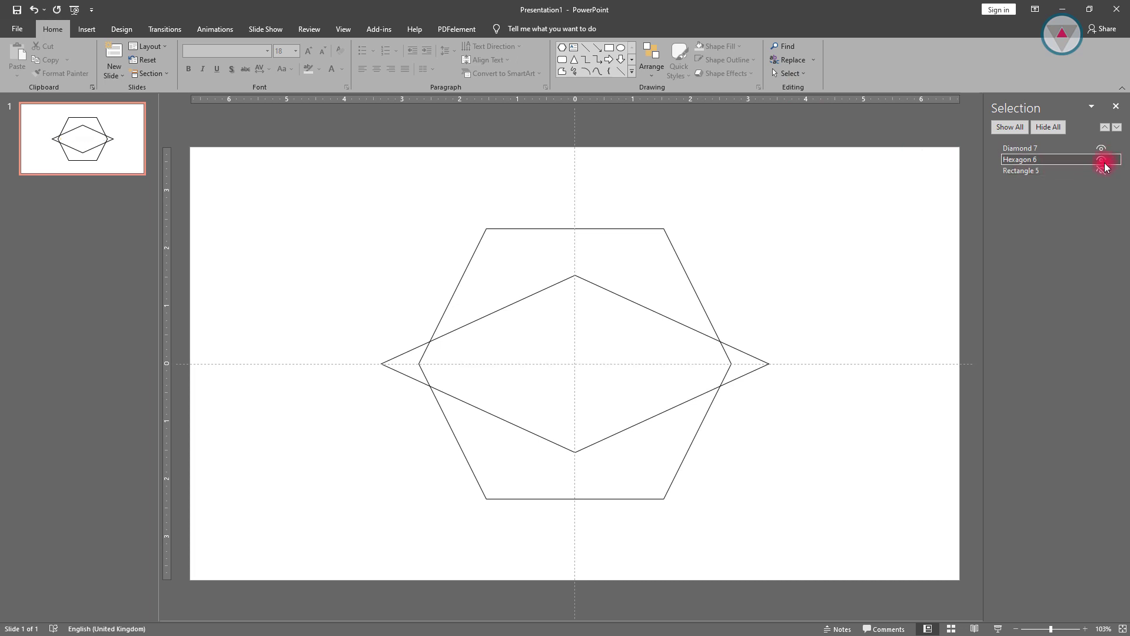
- Draw a small circle about 0.26 inches in diameter on the slide, just outside the outlines near the diamond's left corner
left_click(89, 30)
left_click(189, 66)
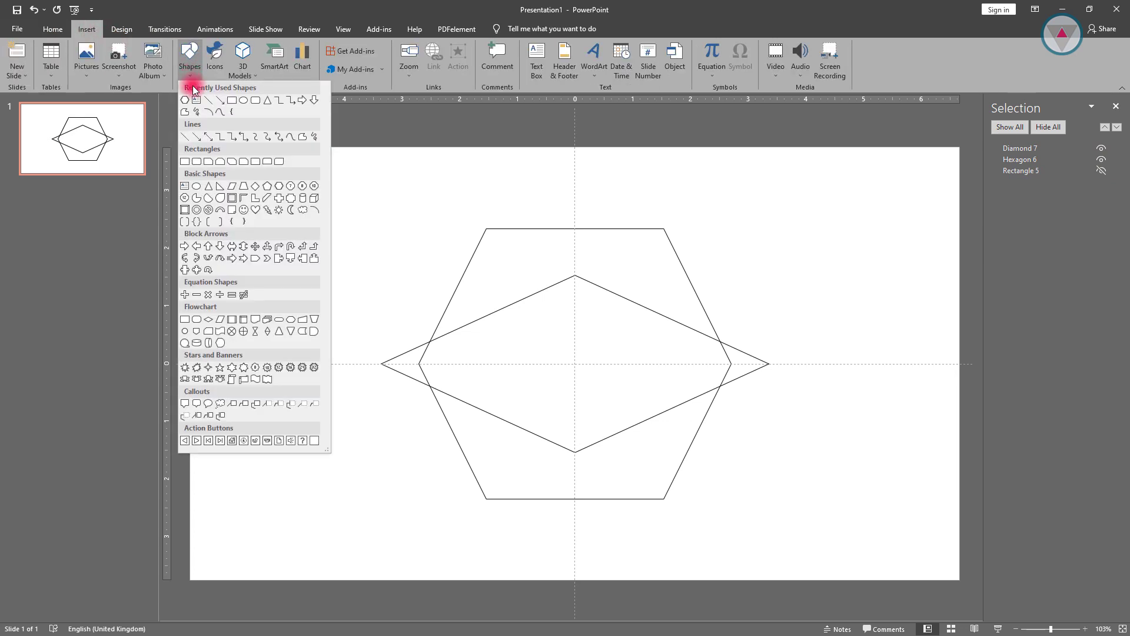
left_click(255, 100)
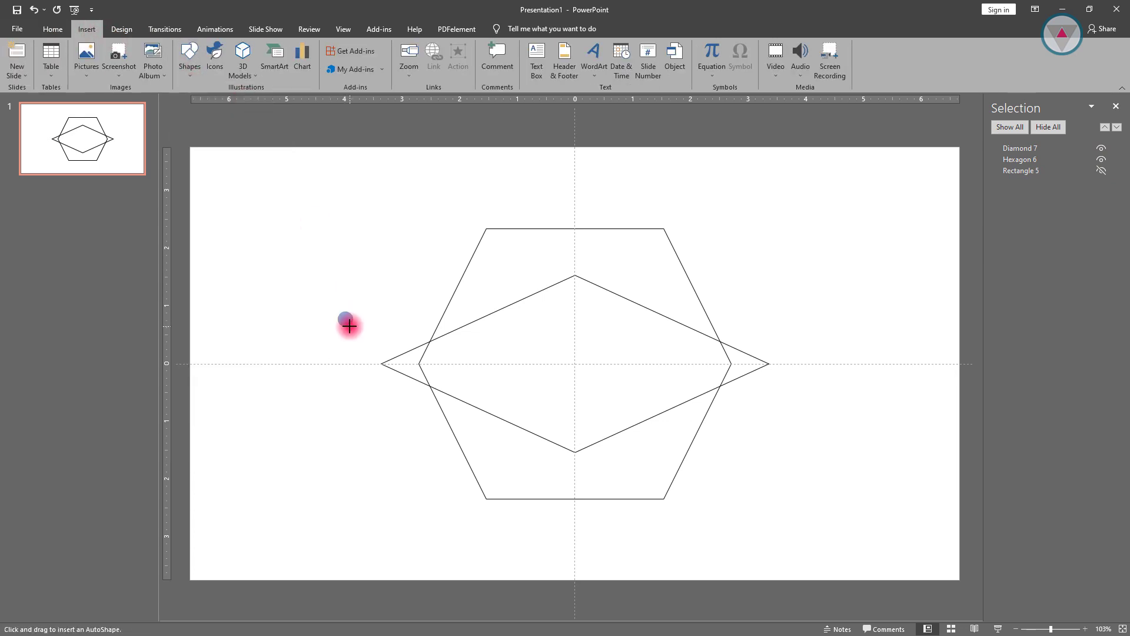
left_click_drag(339, 311, 352, 326)
- Remove the small circle's outline and fill it with black
left_click(440, 61)
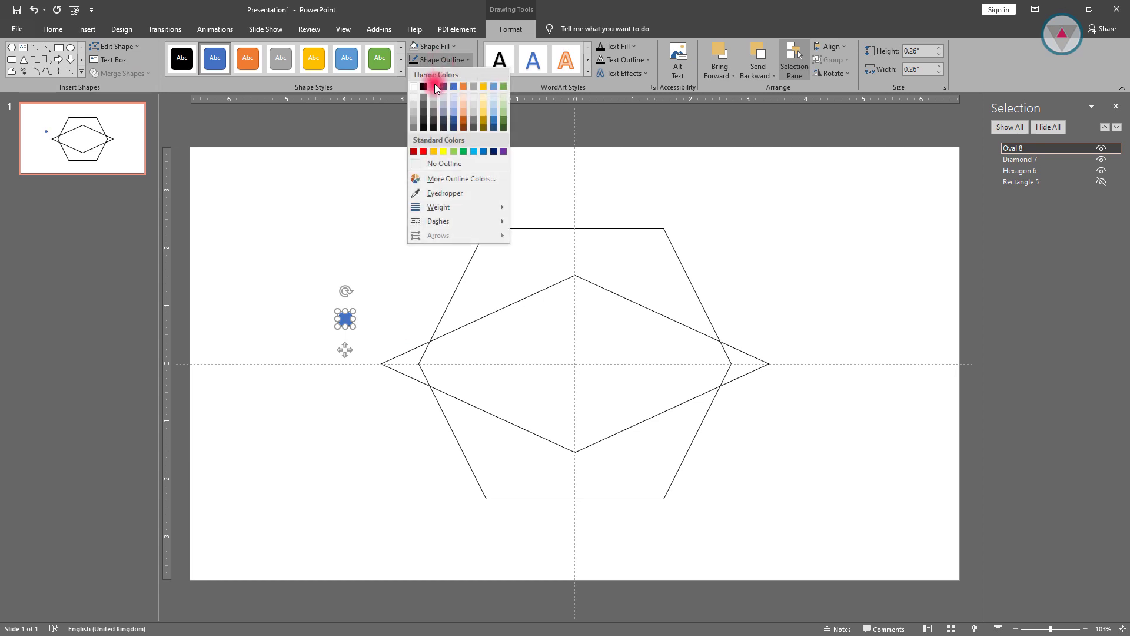
left_click(433, 157)
left_click(430, 47)
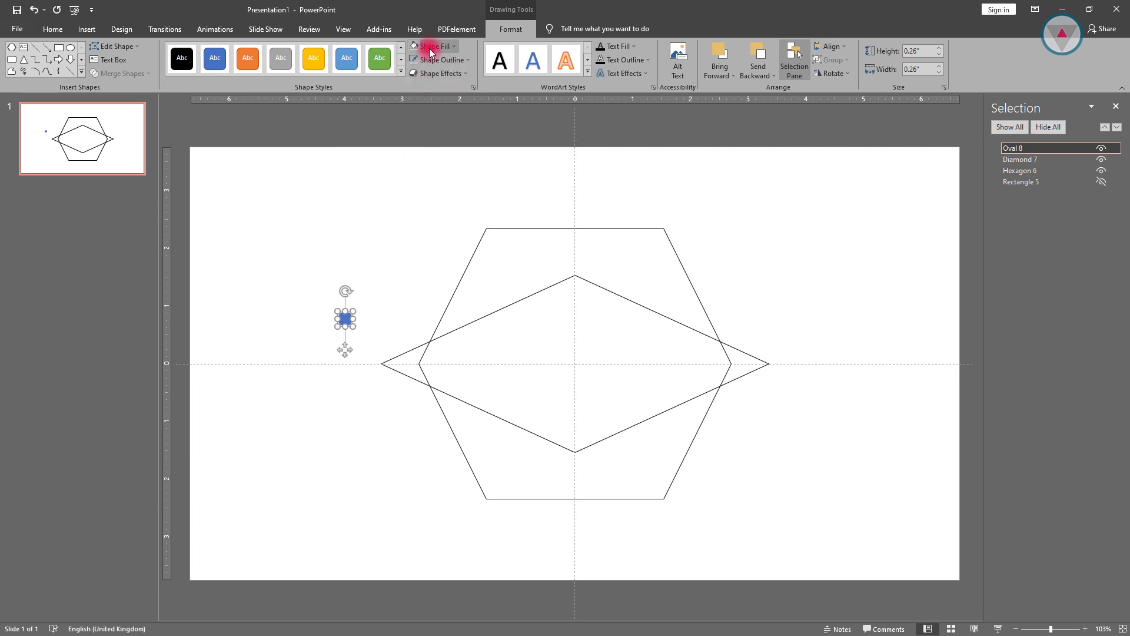
left_click(423, 72)
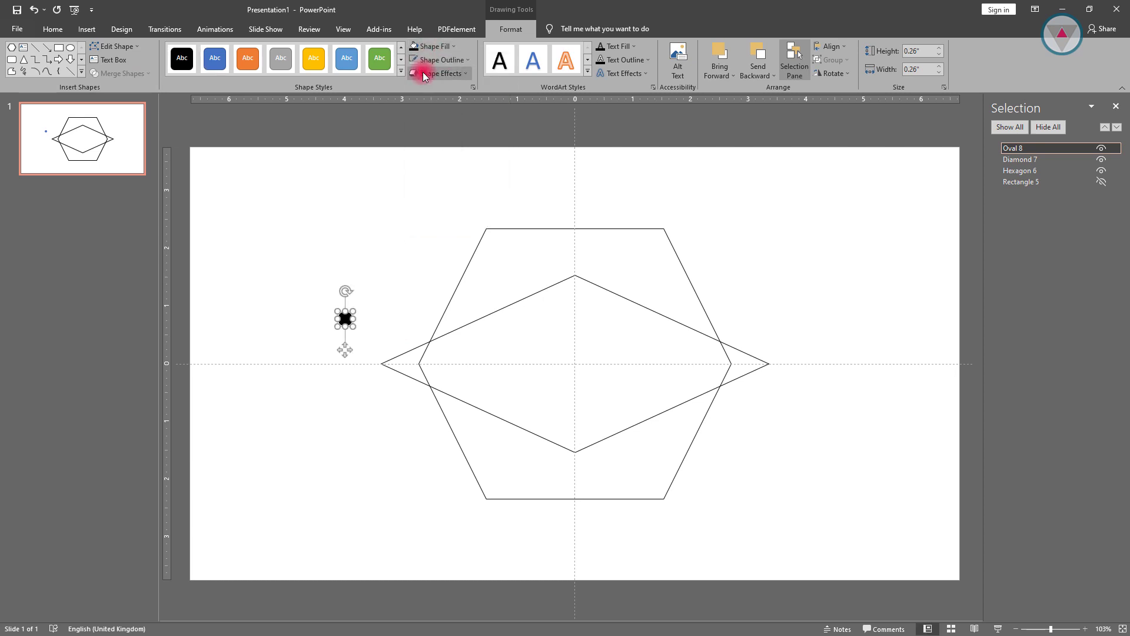
- Set the circle's fill transparency to 50%
left_click(472, 89)
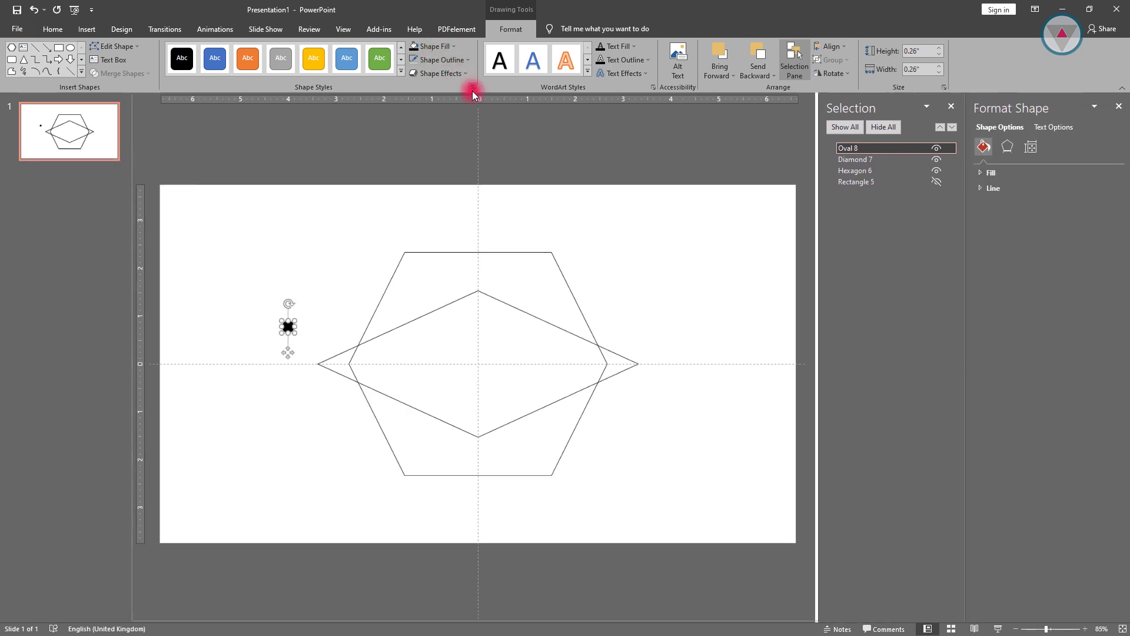
left_click(977, 174)
left_click(1080, 294)
type("50")
key("Return")
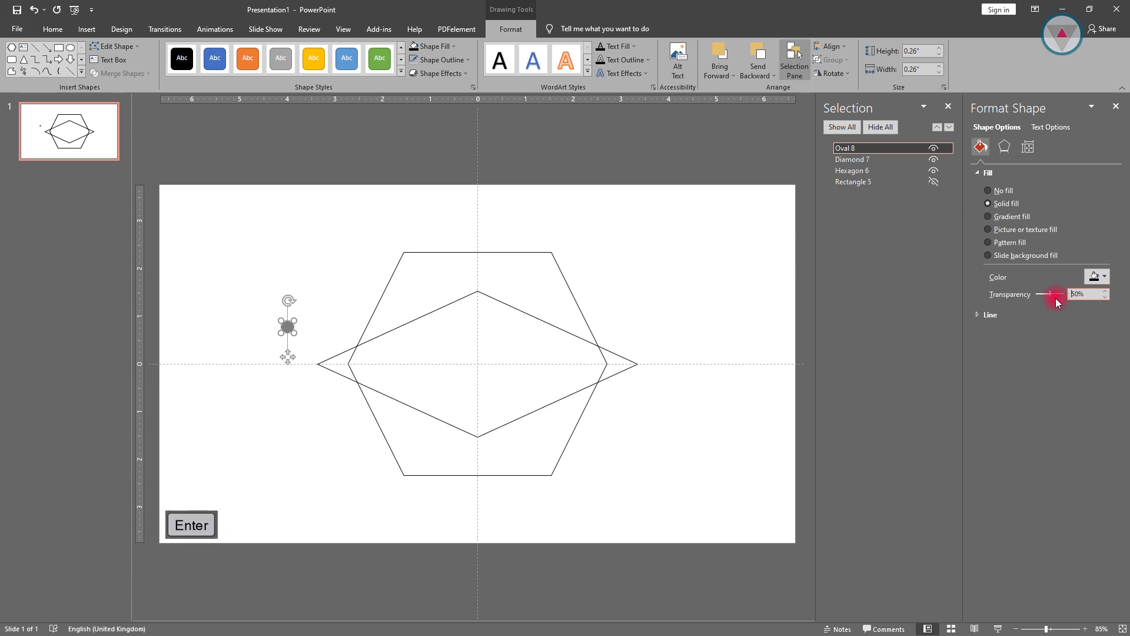
left_click(1115, 110)
- Align the circle to the slide's middle and duplicate it into a row of five evenly spaced circles starting at the diamond's left corner
left_click(830, 46)
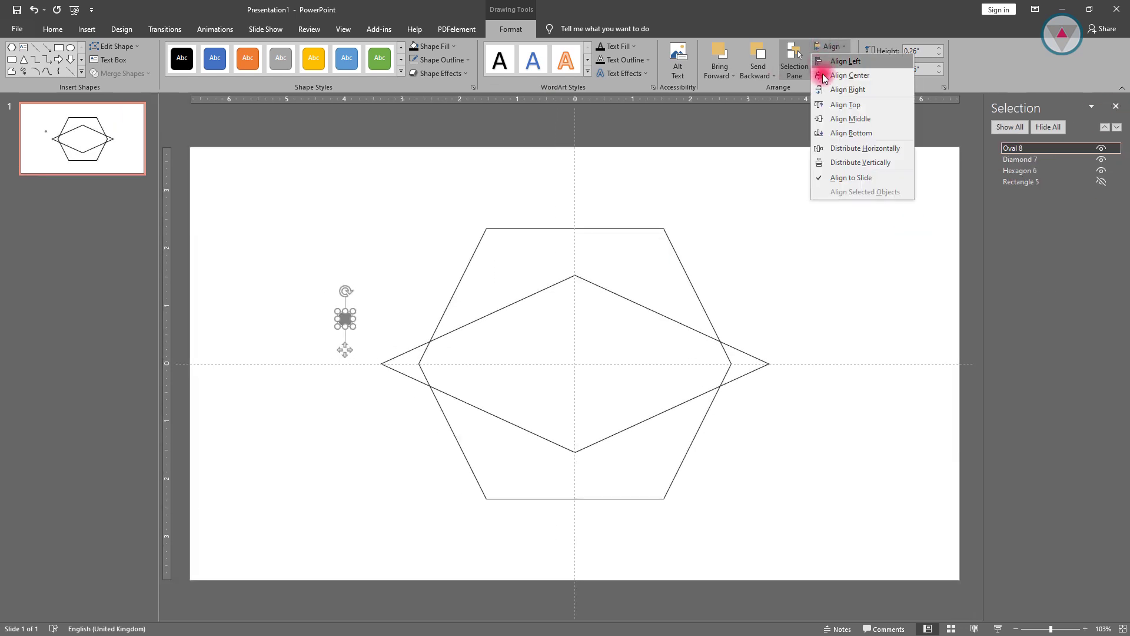
left_click(829, 119)
left_click_drag(343, 361, 465, 362)
key("ctrl+d")
key("ctrl+d")
key("ctrl+d")
key("ctrl+d")
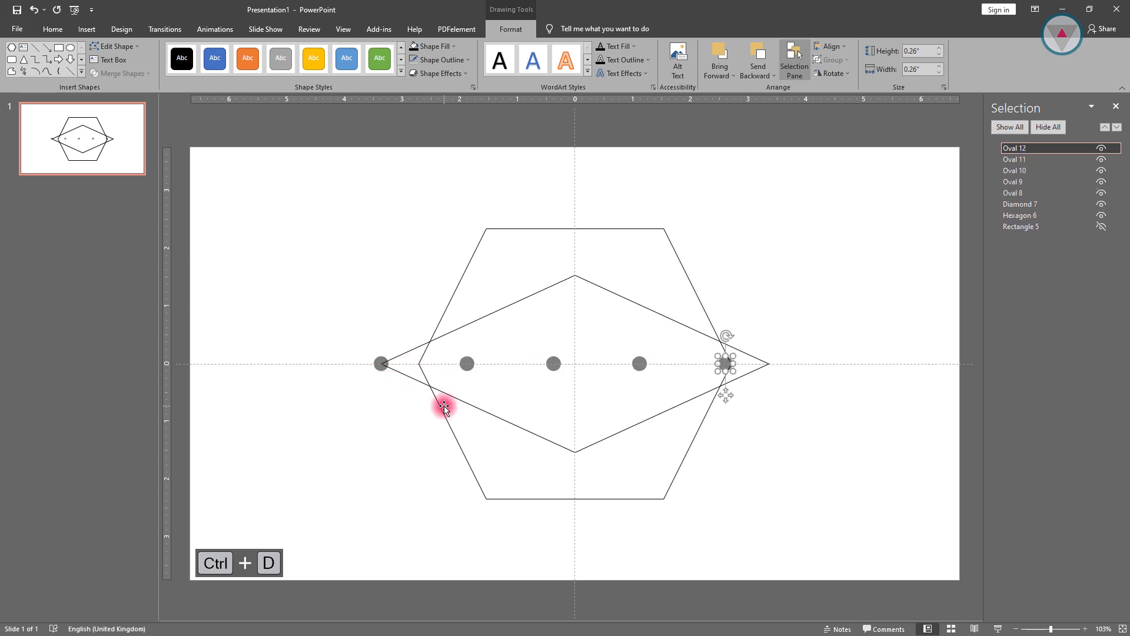
- Move the last circle to the diamond's right corner and distribute all five circles horizontally
left_click_drag(725, 359, 366, 331)
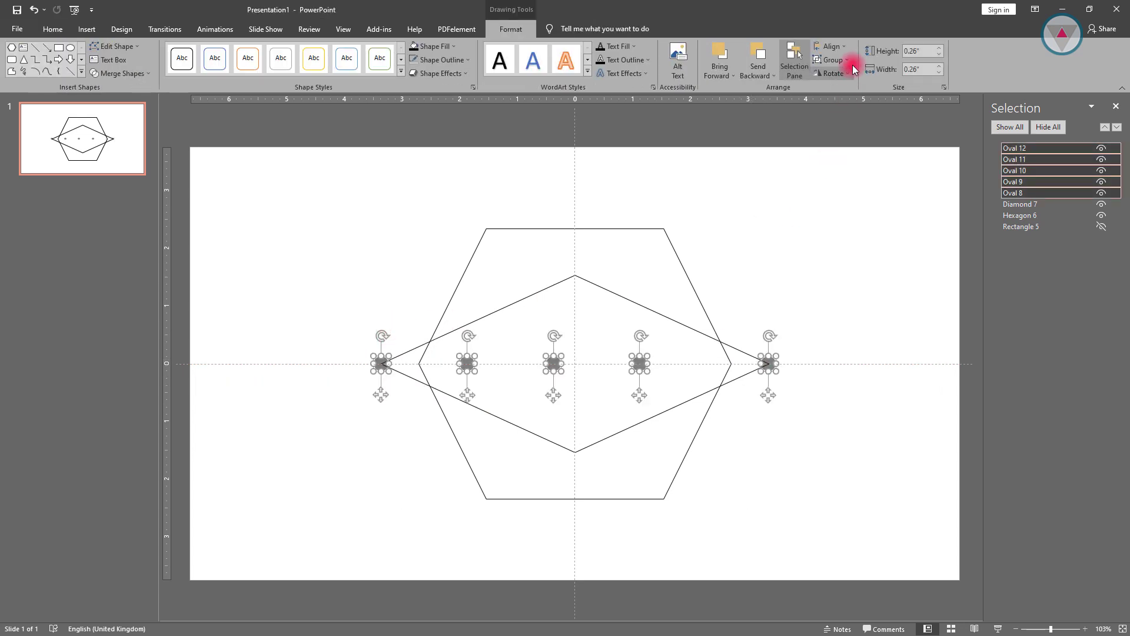
left_click(831, 46)
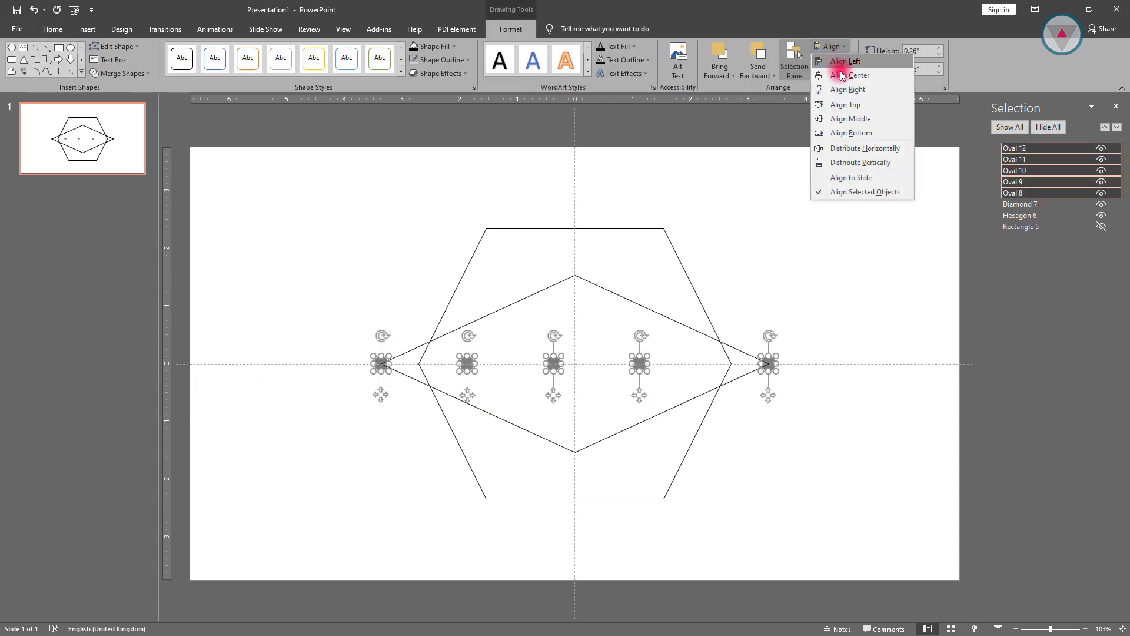
left_click(844, 148)
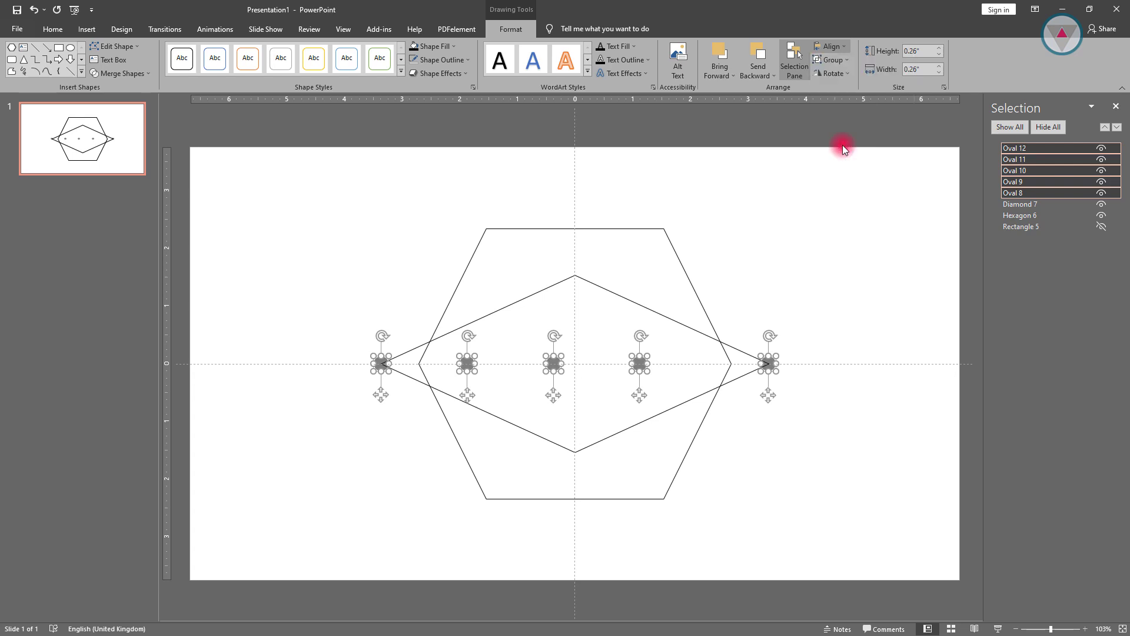
- Move the three inner circles up onto the diamond's top corner and the midpoints of its two upper edges
left_click(738, 275)
left_click_drag(575, 363, 575, 275)
left_click(672, 366)
left_click_drag(672, 370, 672, 325)
left_click(481, 358)
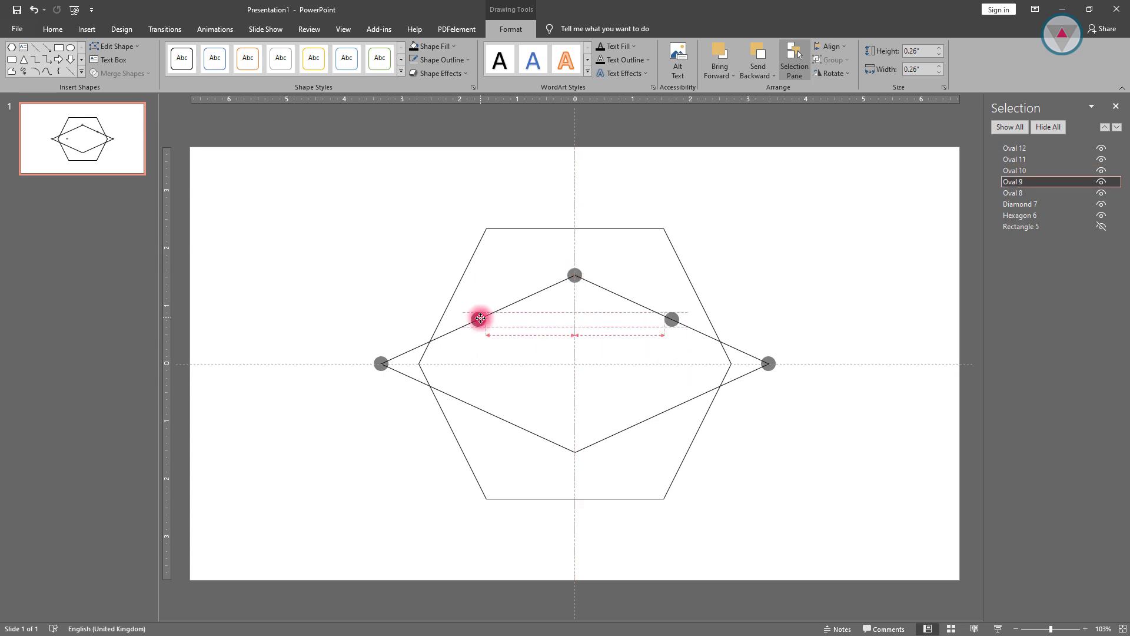
left_click_drag(480, 319, 478, 319)
- Duplicate the circle three times, placing the copies on the diamond's bottom corner and the midpoints of its two lower edges
left_click(771, 366)
key("ctrl+d")
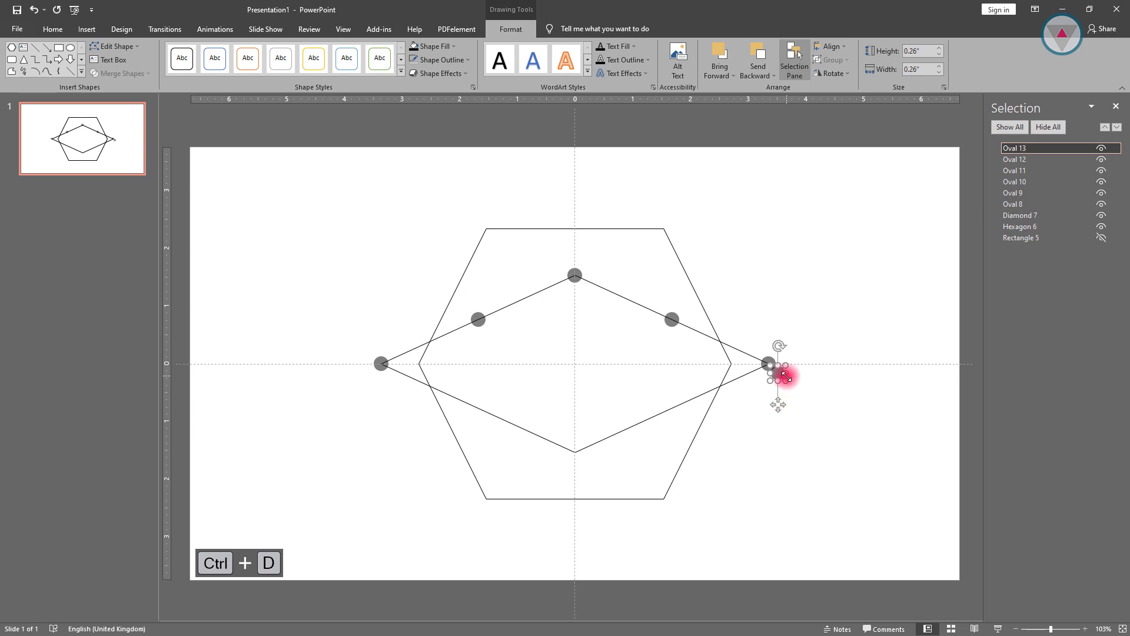
left_click_drag(777, 375, 672, 408)
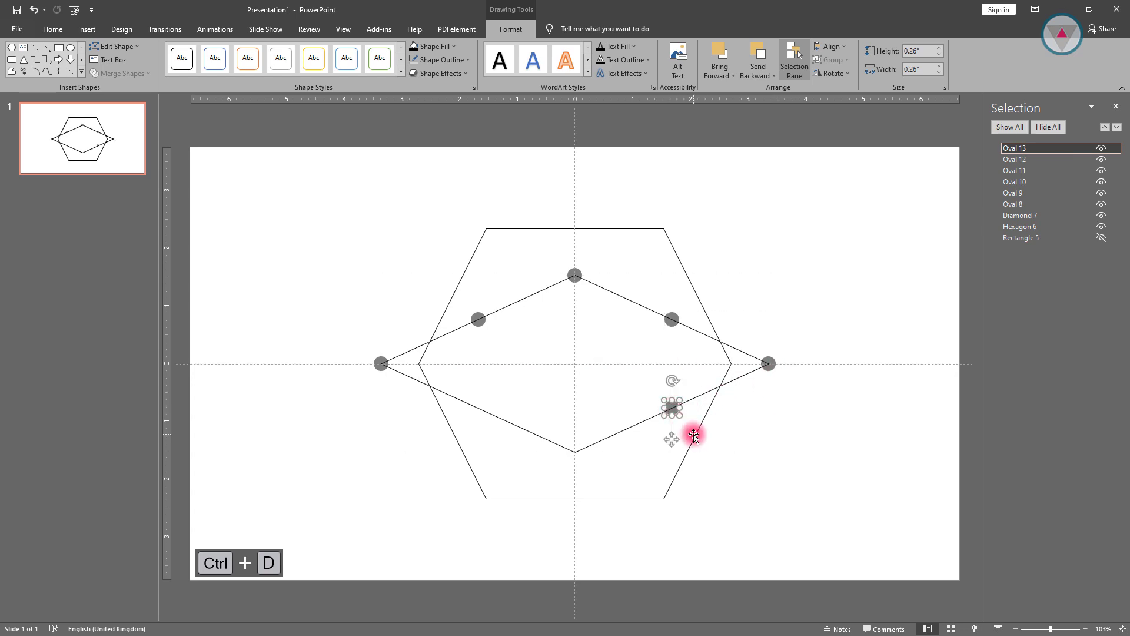
key("ctrl+d")
key("ctrl+d")
left_click_drag(480, 492, 478, 409)
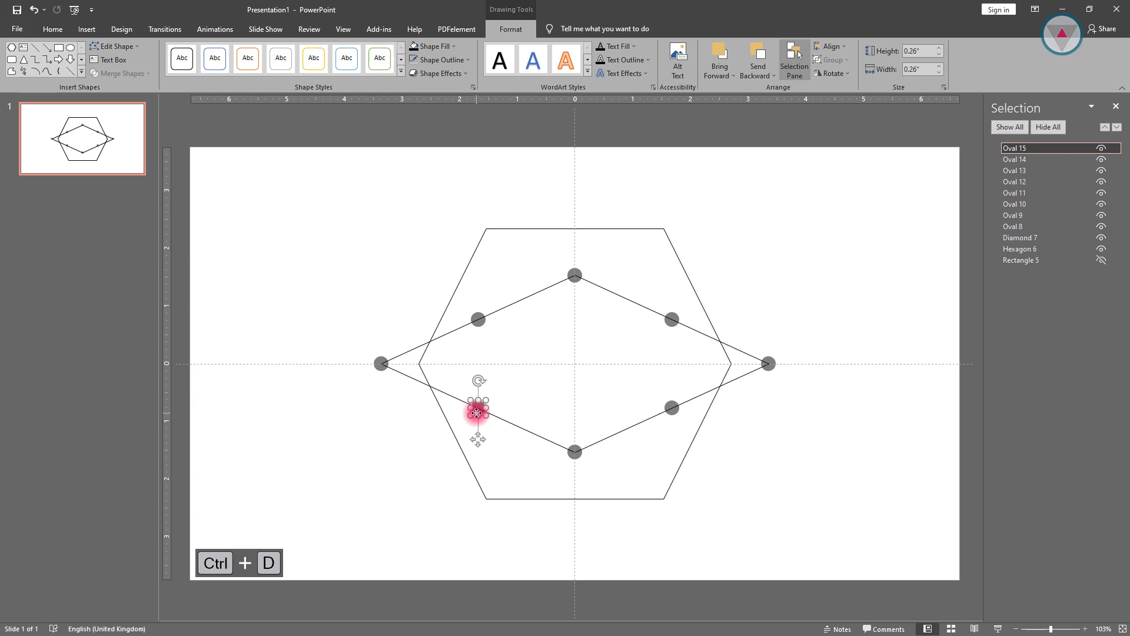
- Duplicate the circle onto the hexagon's left corner and fill the copy with red
key("ctrl+d")
left_click_drag(478, 410, 485, 364)
left_click(441, 46)
left_click(421, 145)
- Duplicate the red circle four times in an evenly spaced row along the slide's horizontal center line
key("ctrl+d")
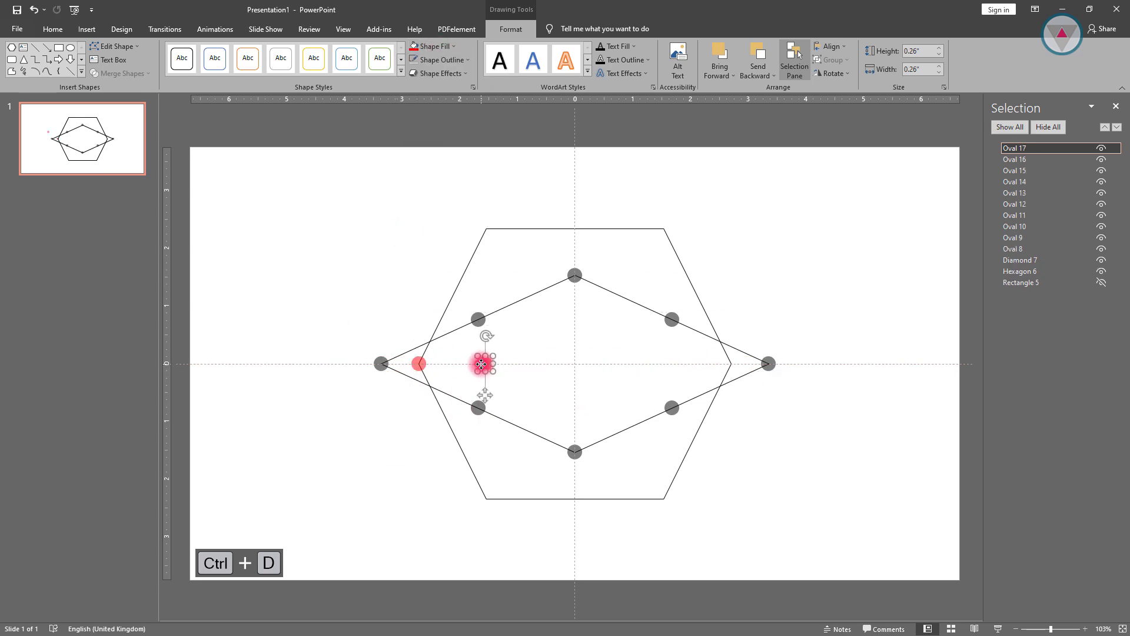
key("ctrl+d")
key("ctrl+d")
key("ctrl+d")
- Position the red copies on the hexagon's right corner, its two top corners and the midpoint of its top edge
left_click_drag(686, 364, 731, 363)
left_click_drag(552, 364, 574, 228)
left_click_drag(618, 364, 662, 229)
left_click_drag(486, 362, 486, 229)
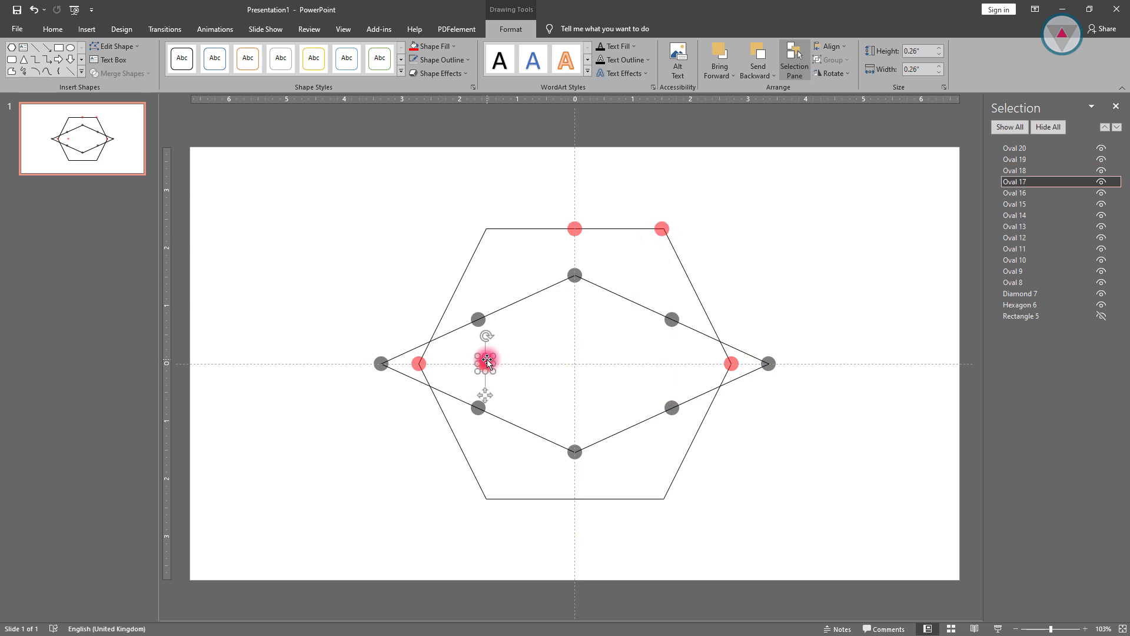
scroll(487, 229, "up", 5)
left_click_drag(581, 240, 579, 239)
left_click(833, 238)
left_click(1122, 629)
- Duplicate the red circle three more times, placing the copies on the hexagon's two bottom corners and the midpoint of its bottom edge
left_click(730, 363)
key("ctrl+d")
left_click_drag(732, 366, 698, 427)
key("ctrl+d")
left_click_drag(641, 551, 486, 497)
key("ctrl+d")
left_click_drag(673, 490, 576, 500)
left_click_drag(701, 426, 663, 498)
left_click(726, 487)
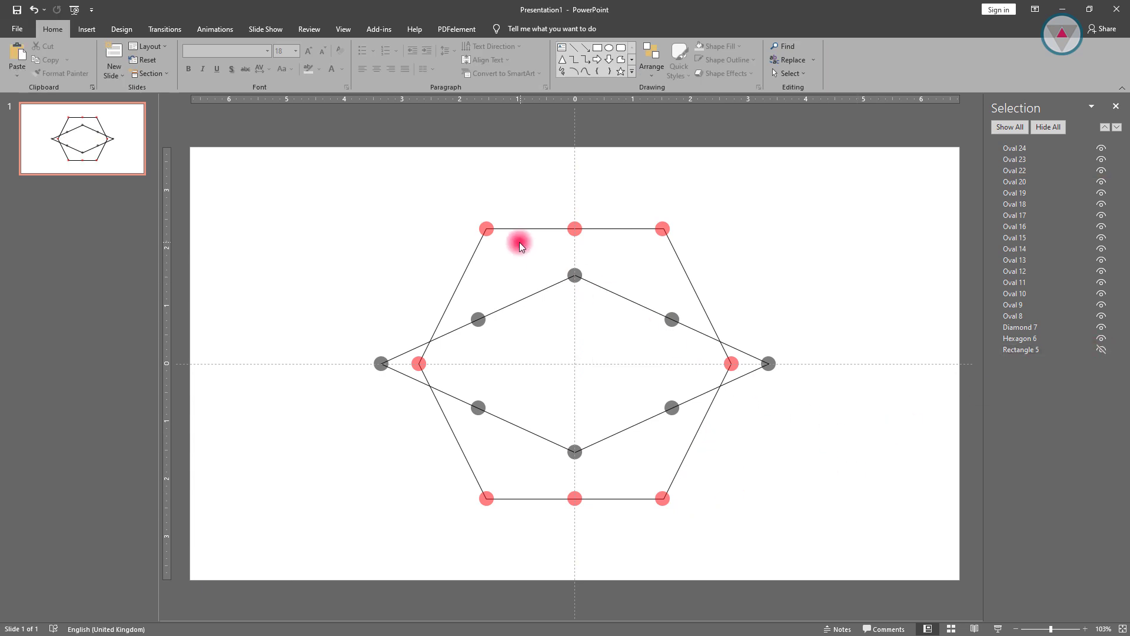
- Apply an Arcs motion path animation to the red circle on the hexagon's top-left corner
left_click(483, 227)
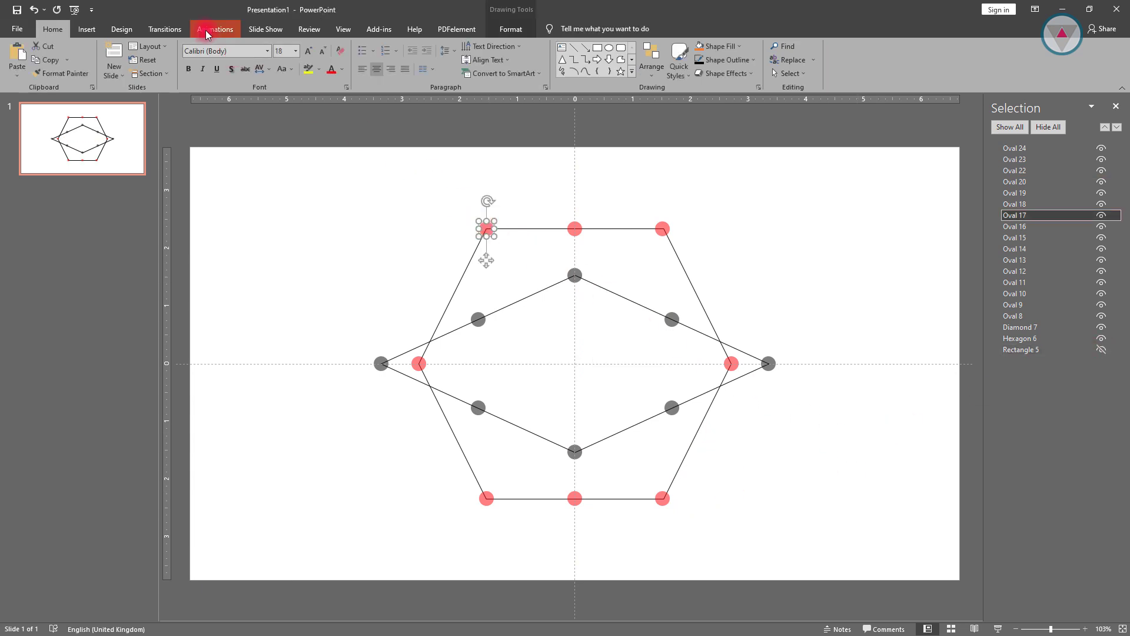
left_click(206, 30)
left_click(772, 72)
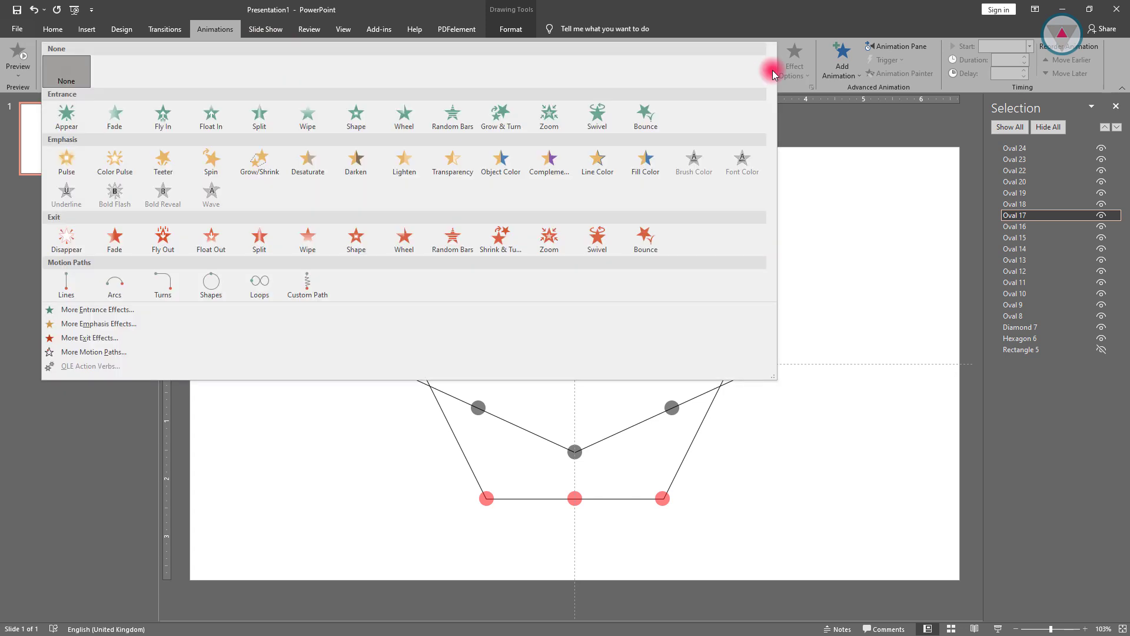
left_click(117, 284)
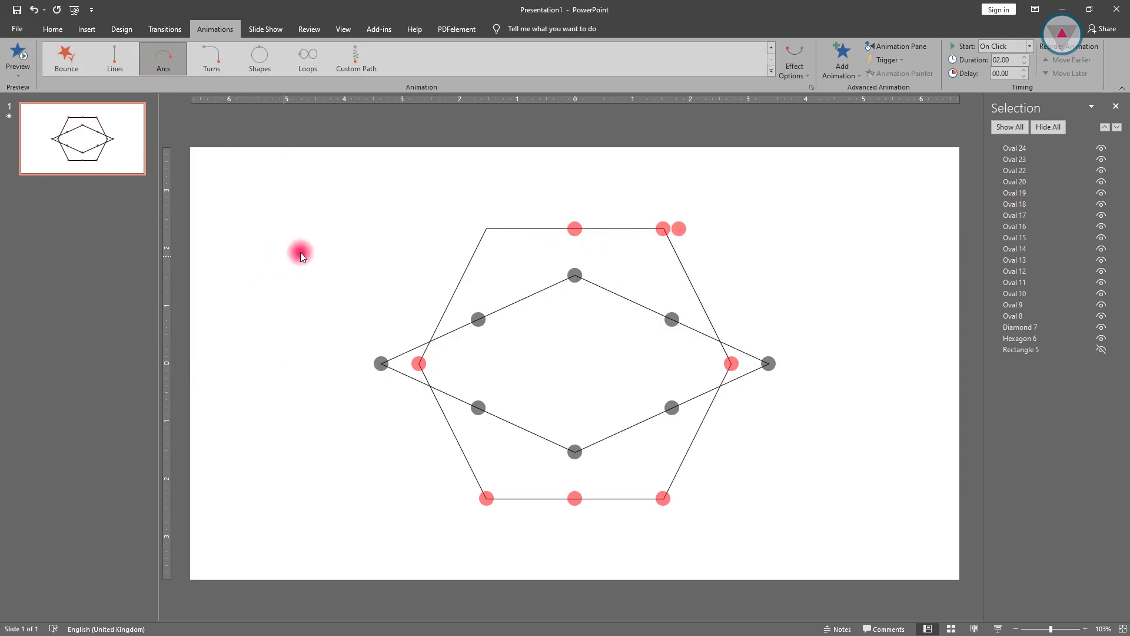
- Edit the arc path's points, deleting the two intermediate points on either side of the middle one to form a V-shaped path
left_click(547, 247)
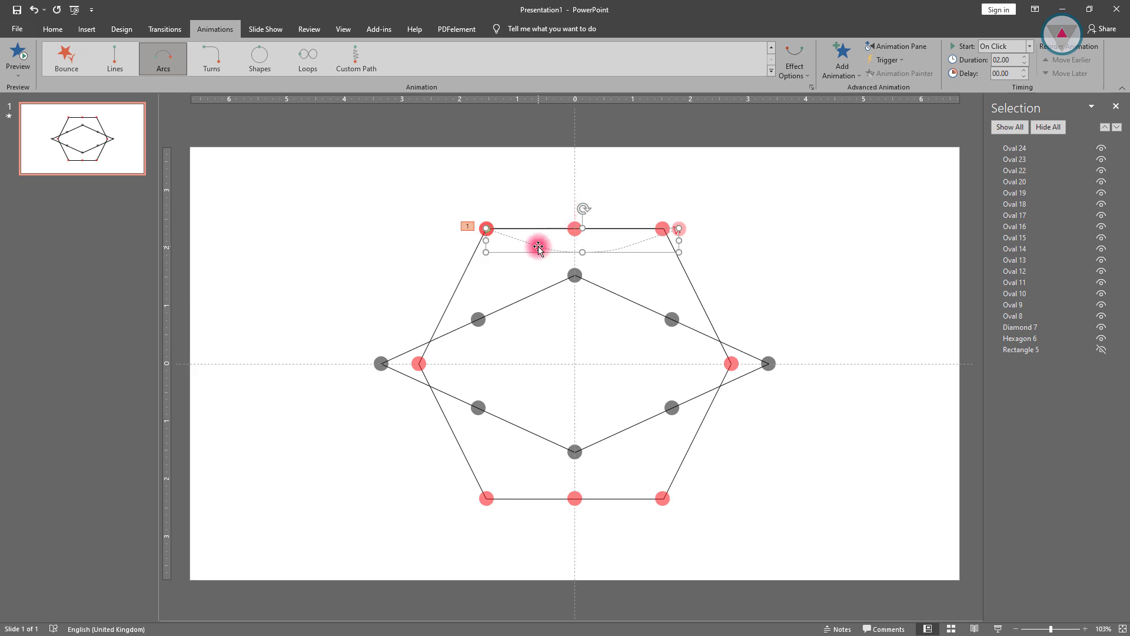
right_click(539, 247)
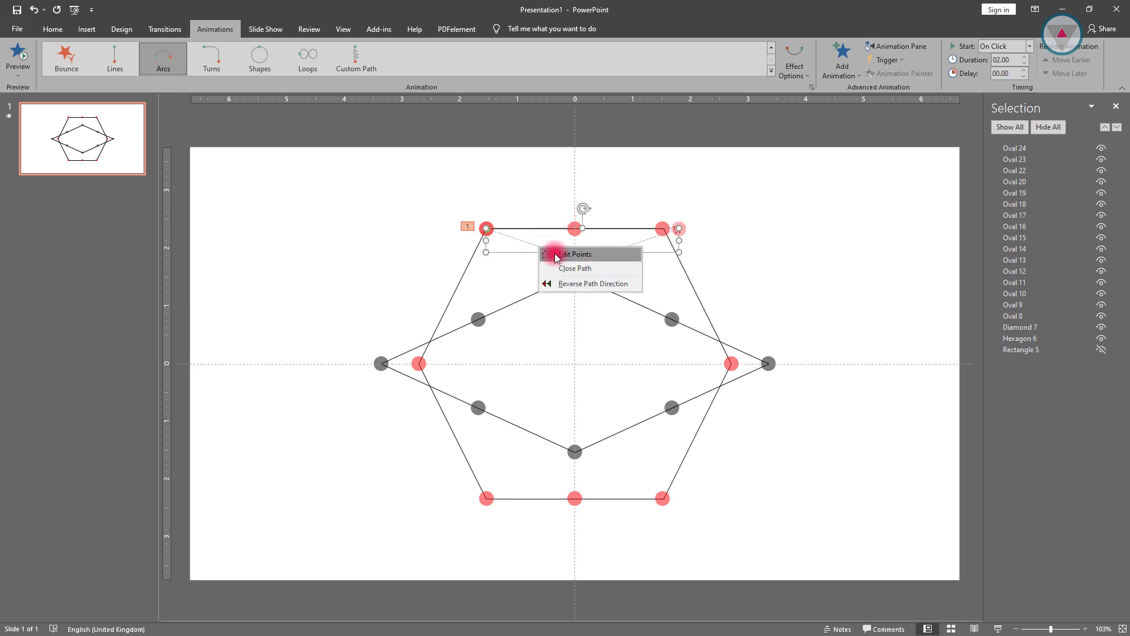
left_click(565, 254)
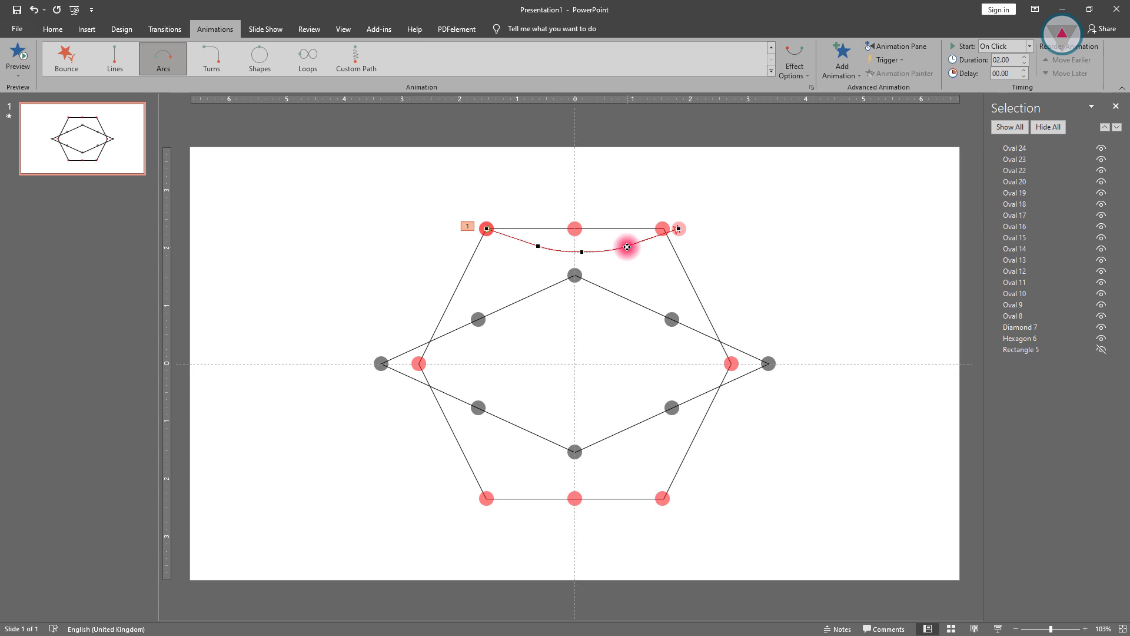
right_click(624, 247)
left_click(639, 265)
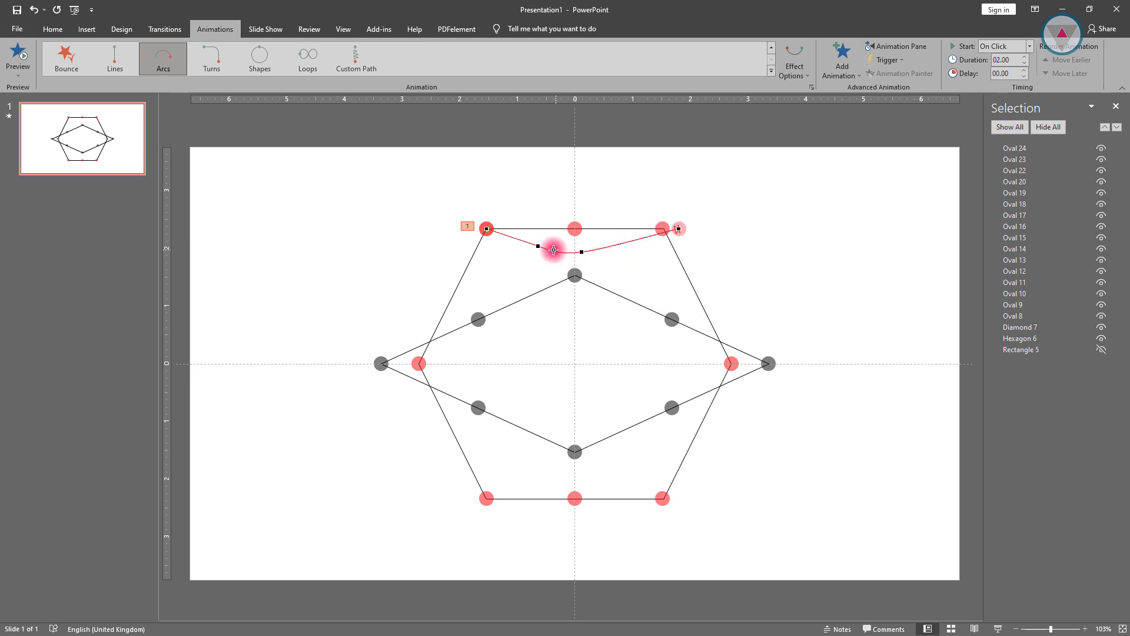
right_click(538, 246)
left_click(566, 264)
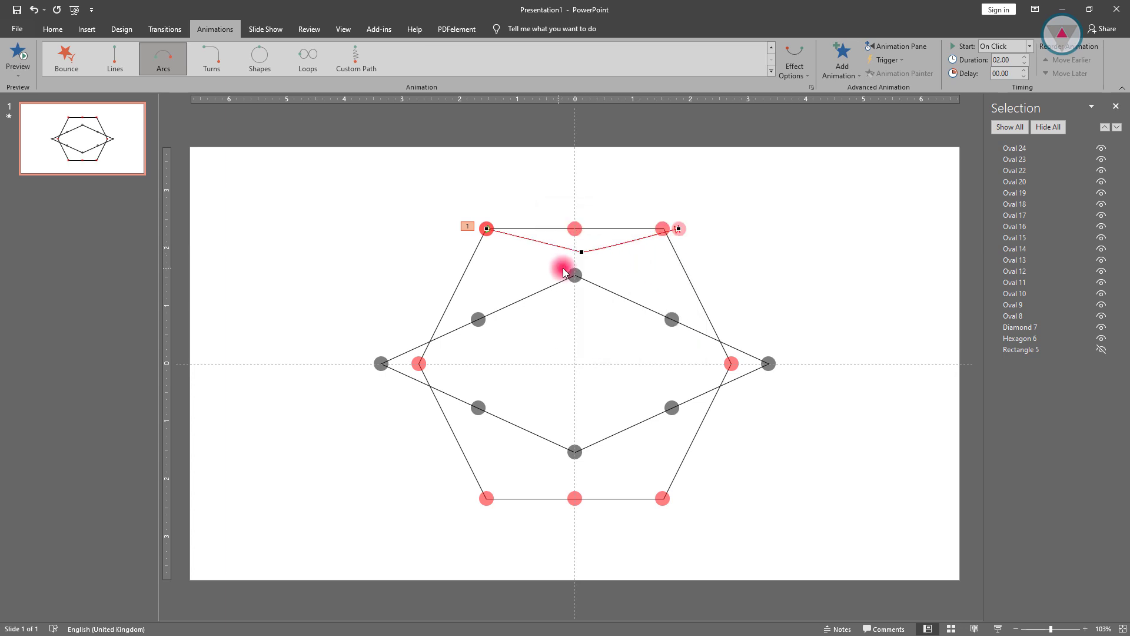
left_click(490, 225)
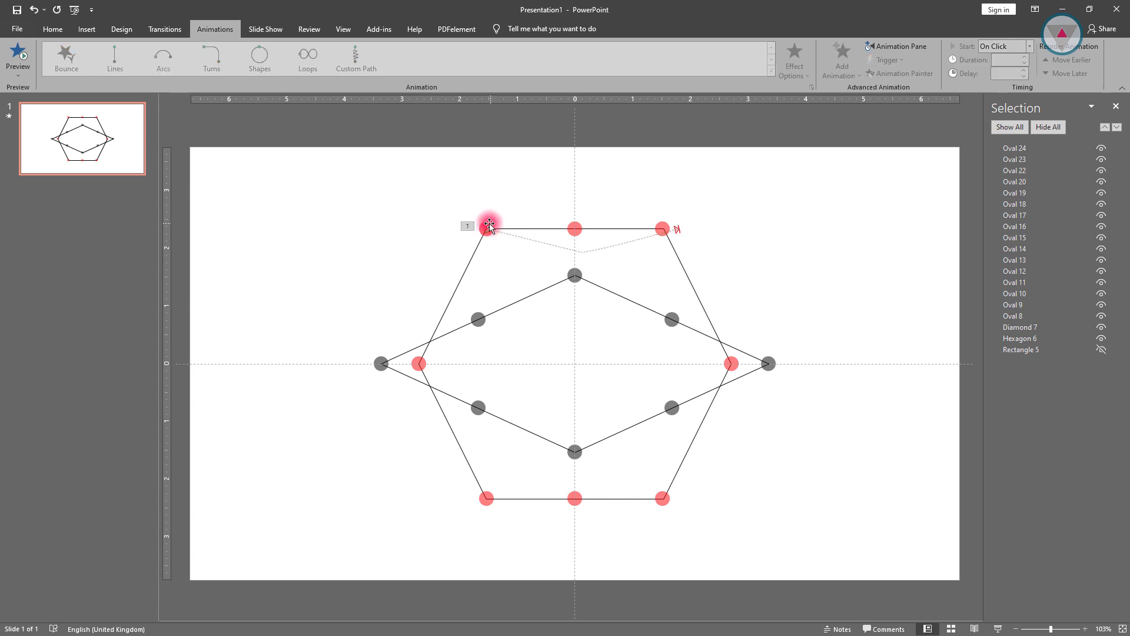
- Copy the V-shaped motion path from the red circle on the hexagon's top-left corner to the seven other red circles with Animation Painter
left_click(483, 227)
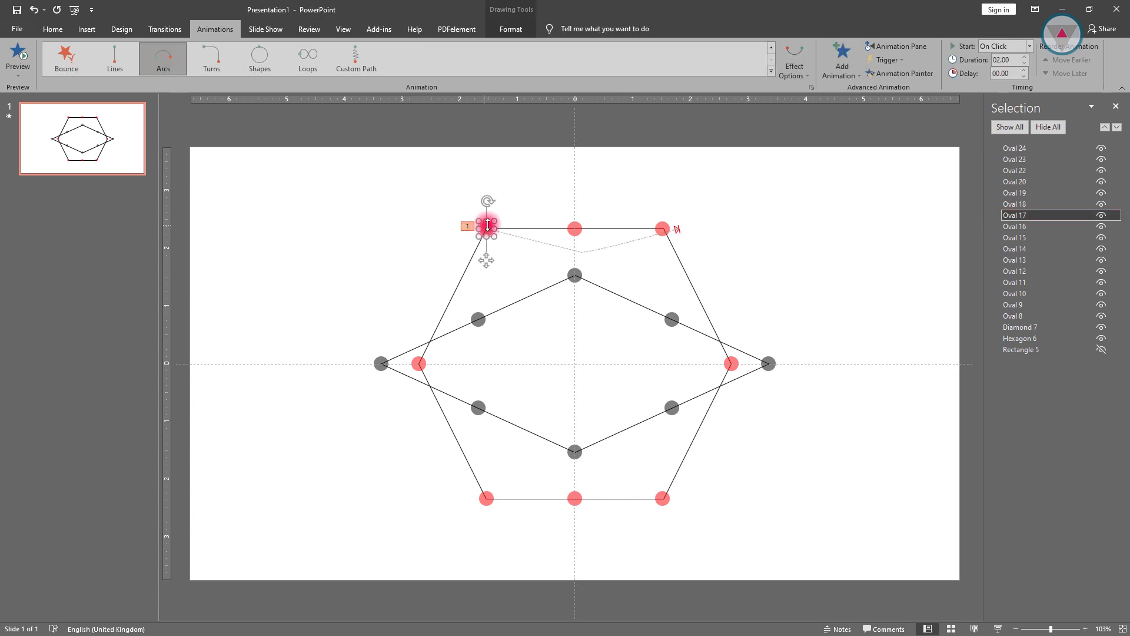
left_click(880, 80)
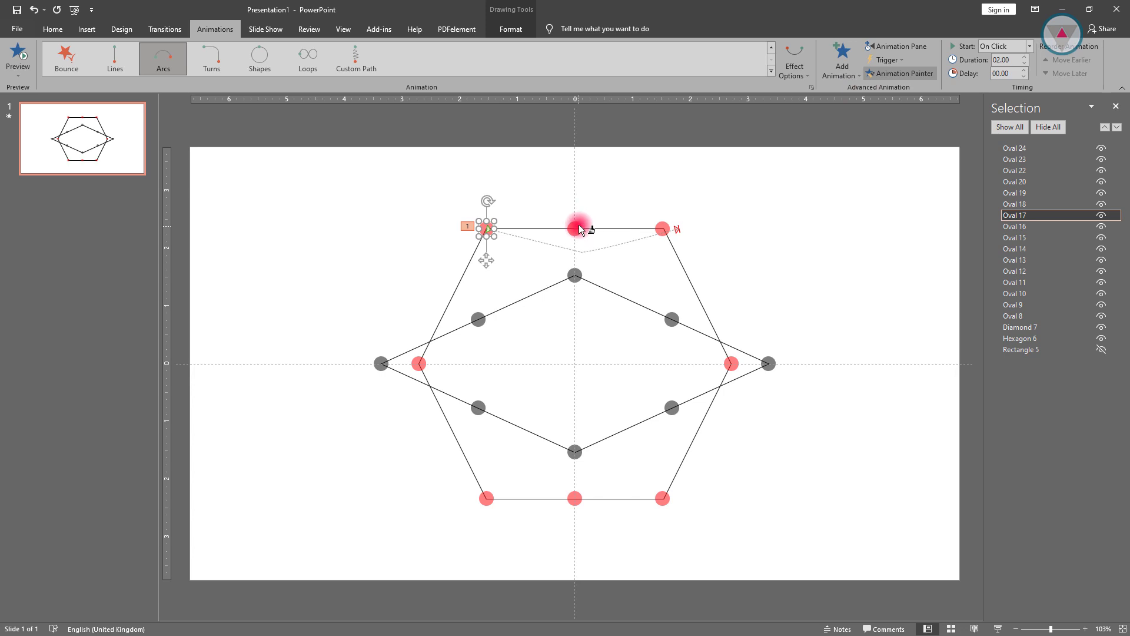
left_click(578, 228)
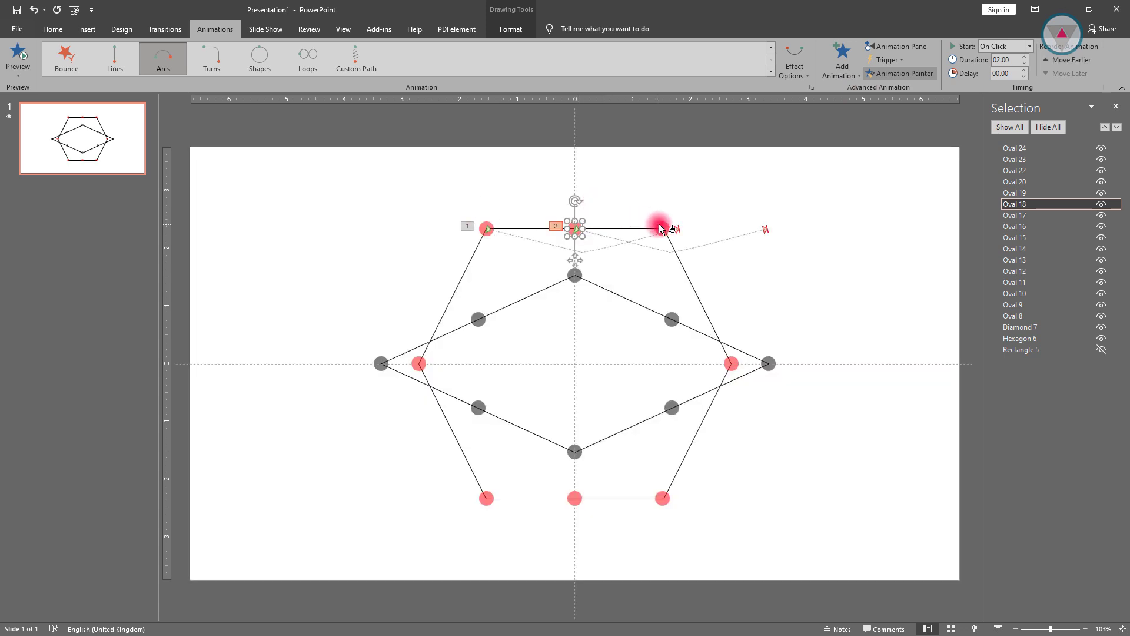
left_click(661, 228)
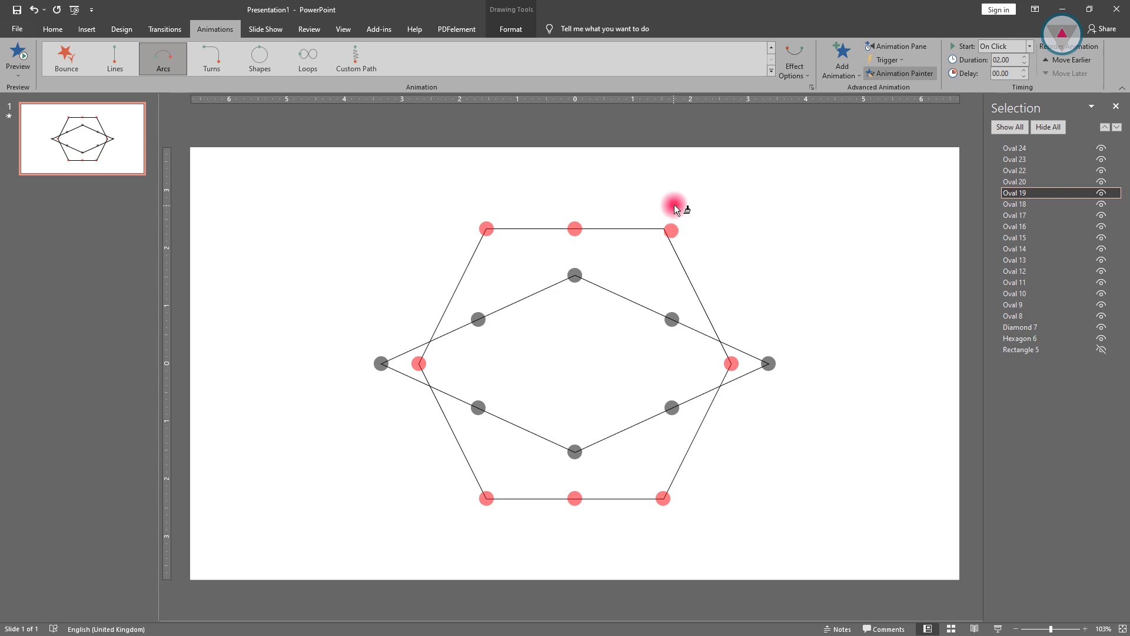
left_click(733, 362)
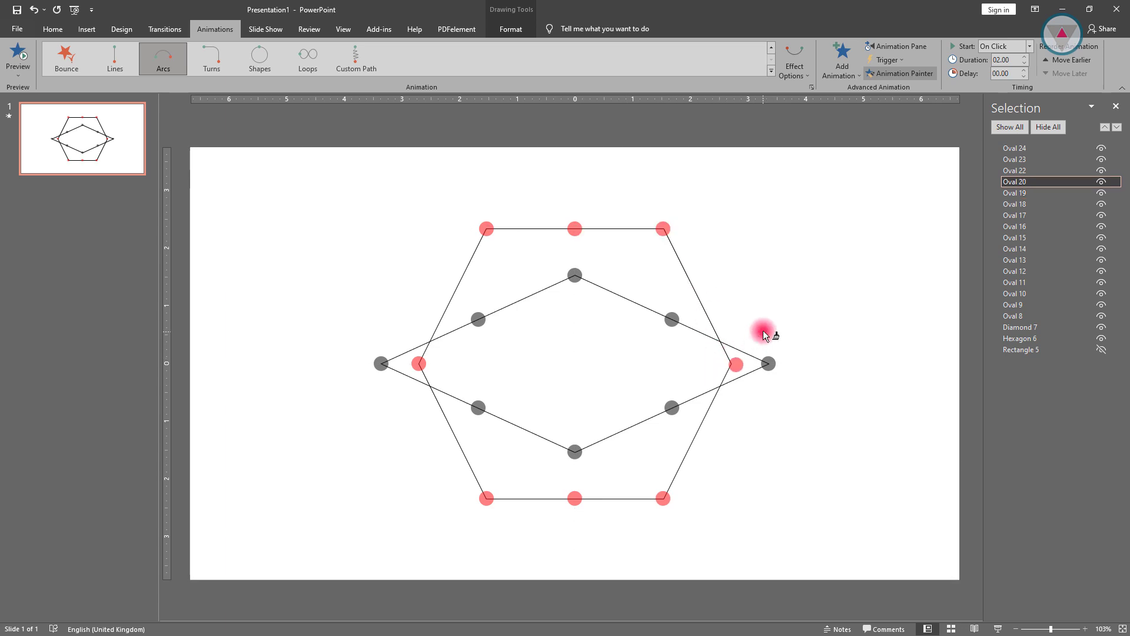
left_click(663, 501)
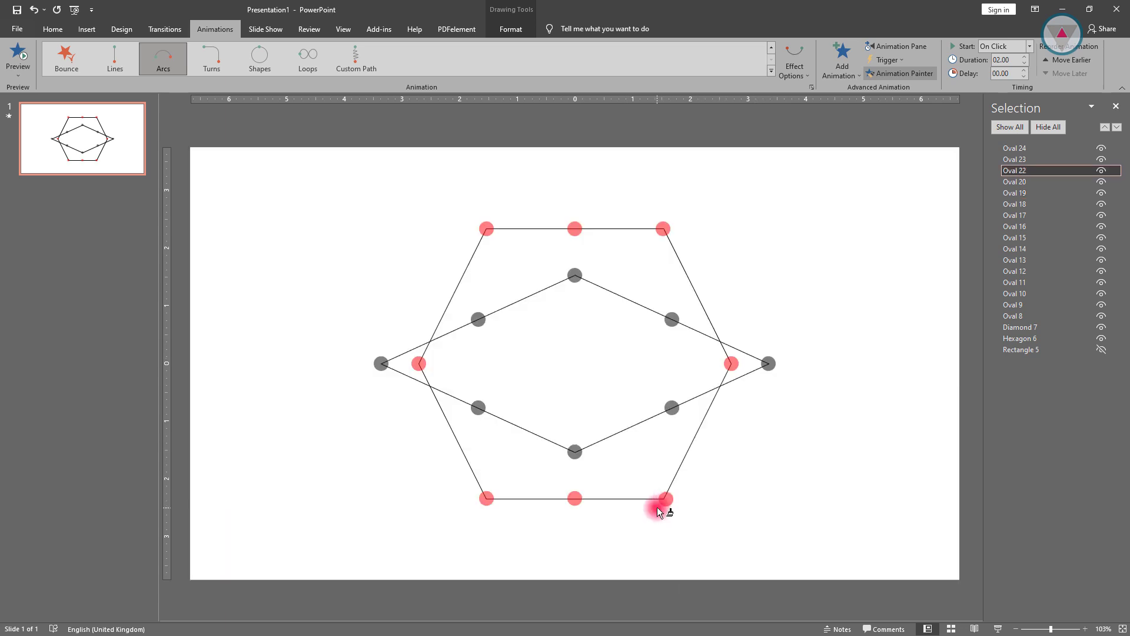
left_click(577, 497)
left_click(488, 499)
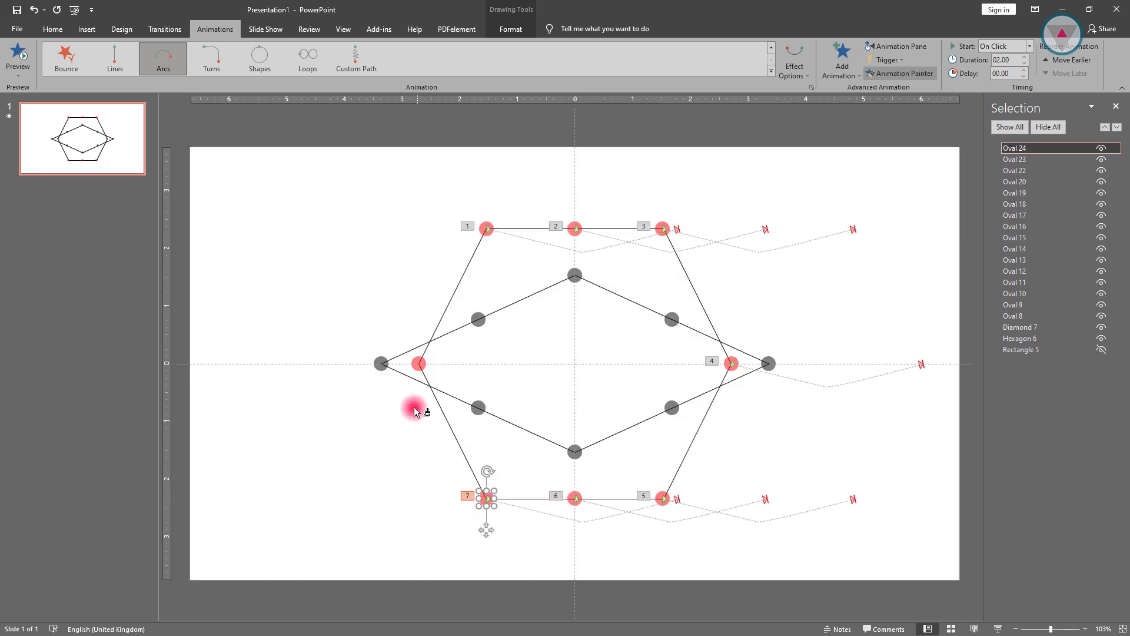
left_click(419, 367)
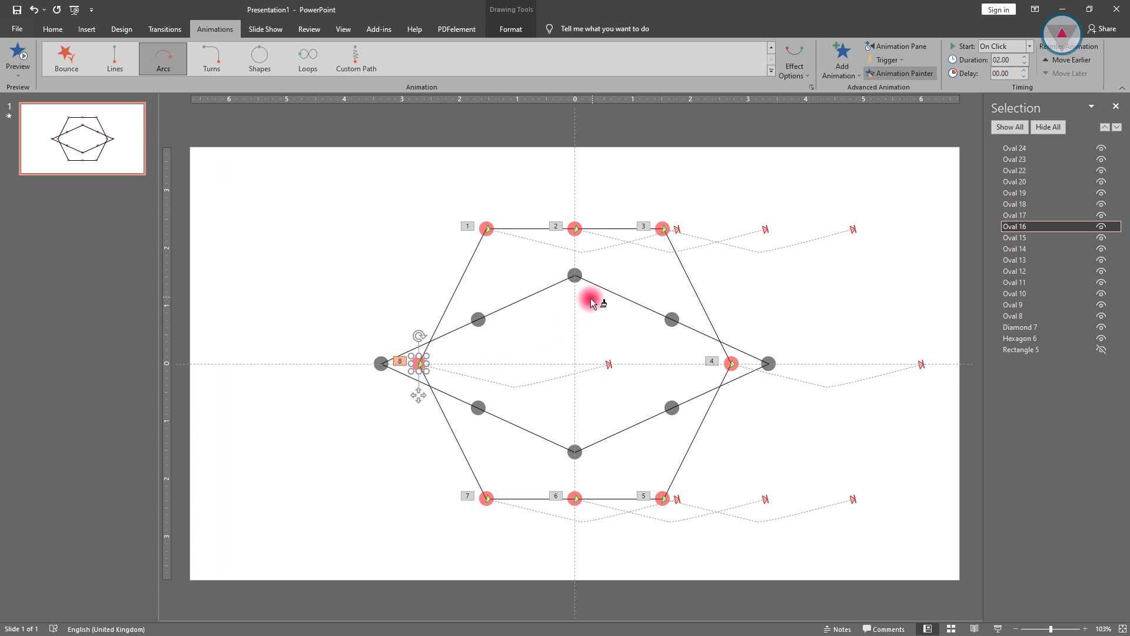
left_click(817, 284)
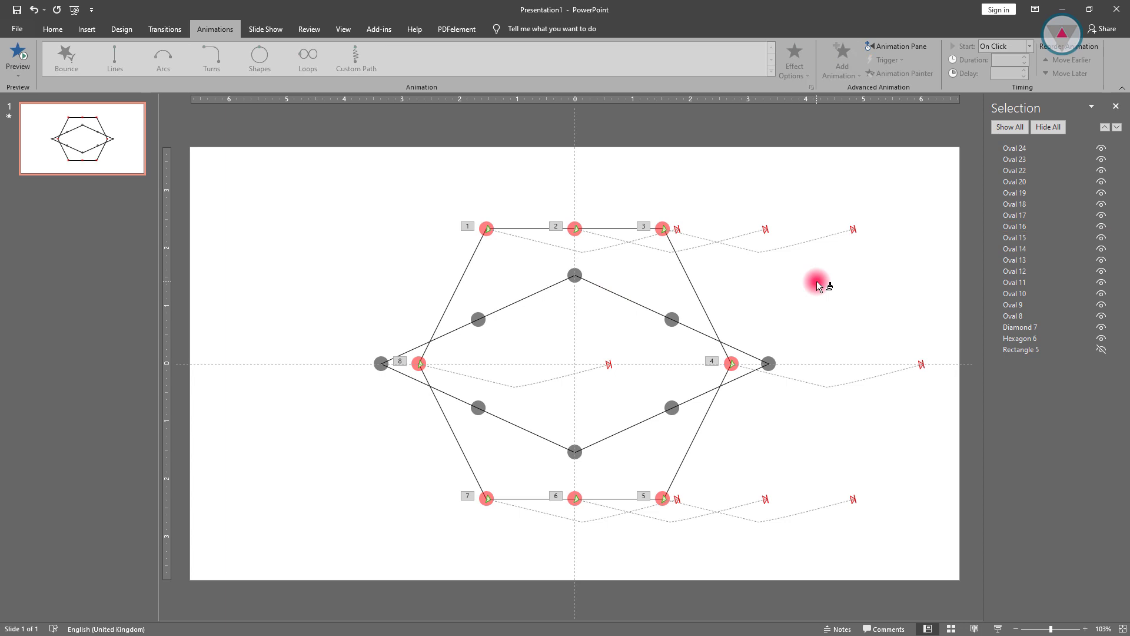
- Hide every red circle except Oval 17 on the hexagon's top-left corner
left_click(1100, 147)
left_click(1101, 159)
left_click(1100, 170)
left_click(1101, 181)
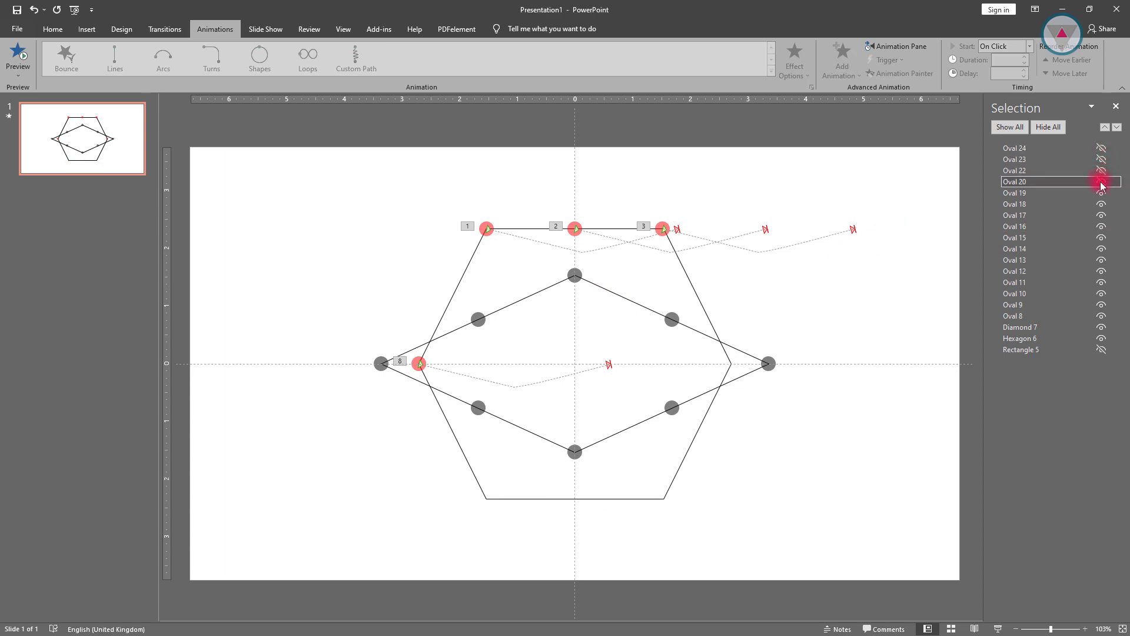
left_click(1100, 200)
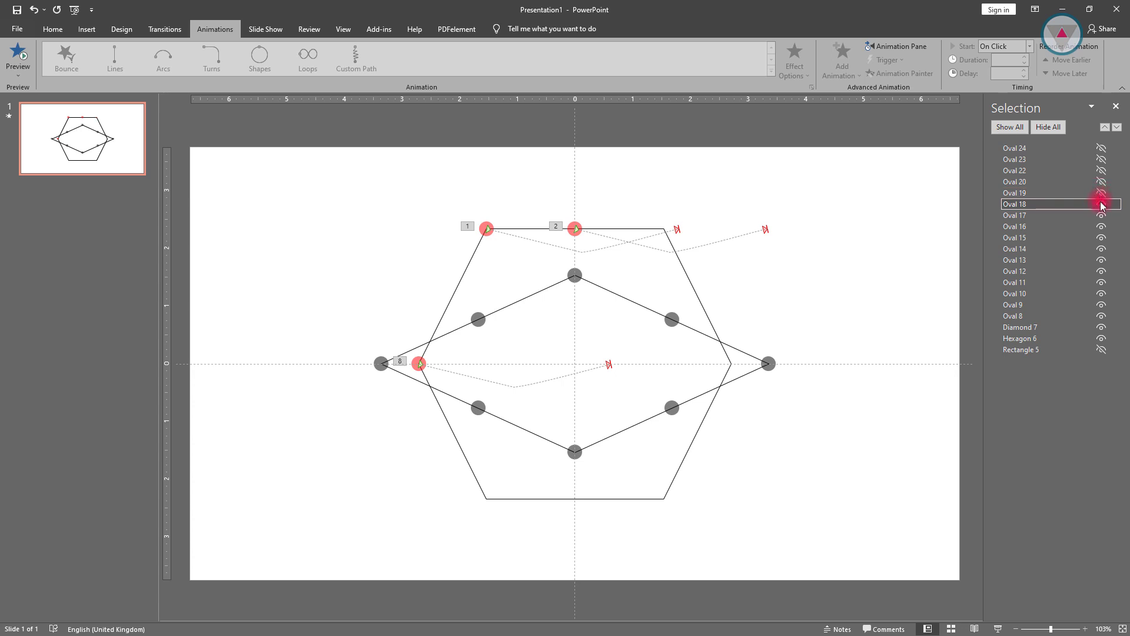
left_click(1106, 231)
left_click(415, 363)
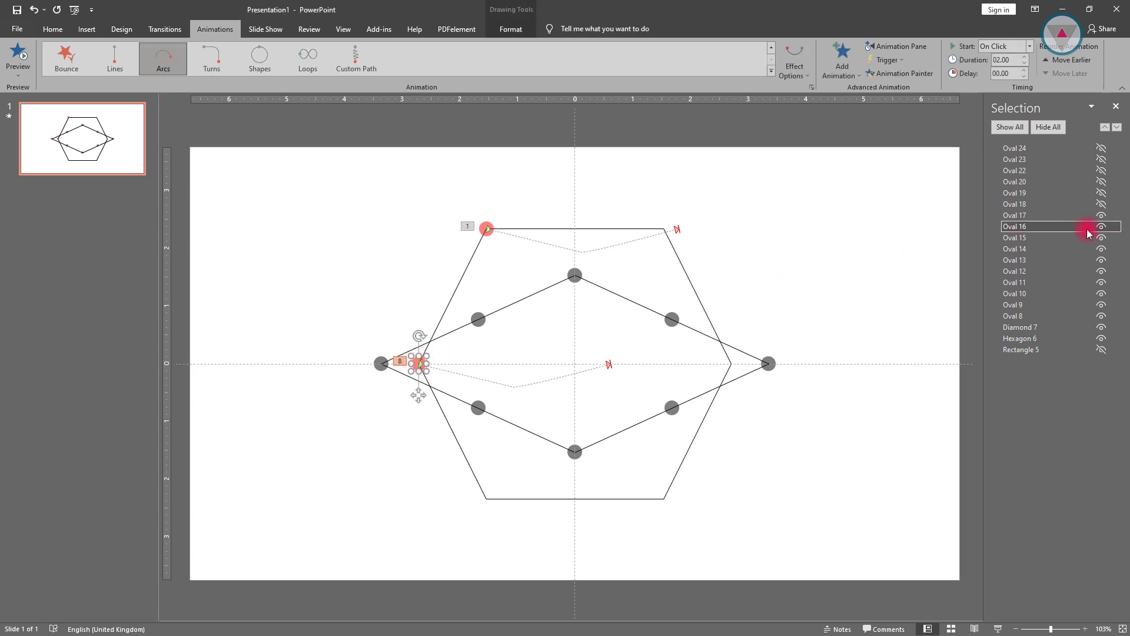
left_click(1102, 227)
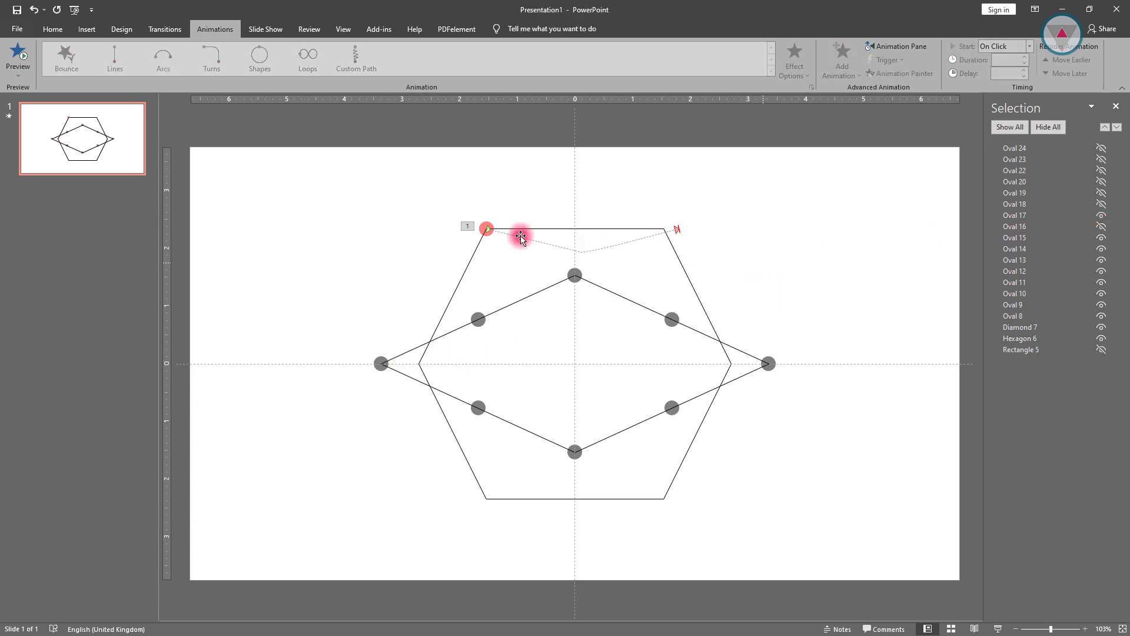
- Edit the points of Oval 17's path and move its end onto the gray circle midway along the diamond's lower-right edge
left_click(480, 229)
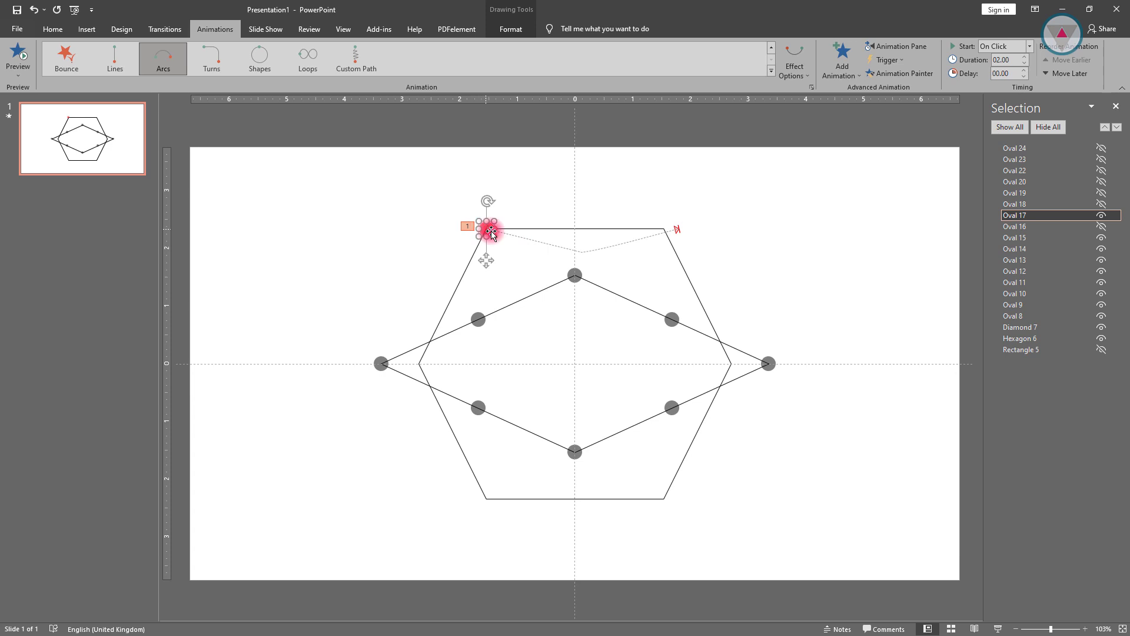
right_click(529, 238)
right_click(521, 241)
right_click(522, 241)
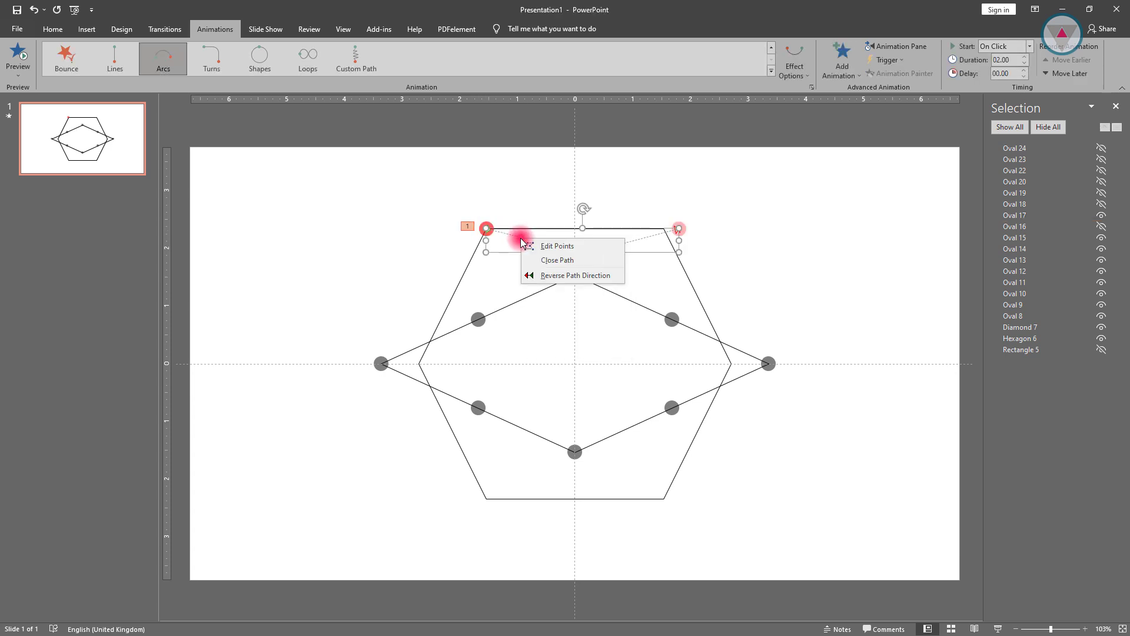
left_click(535, 245)
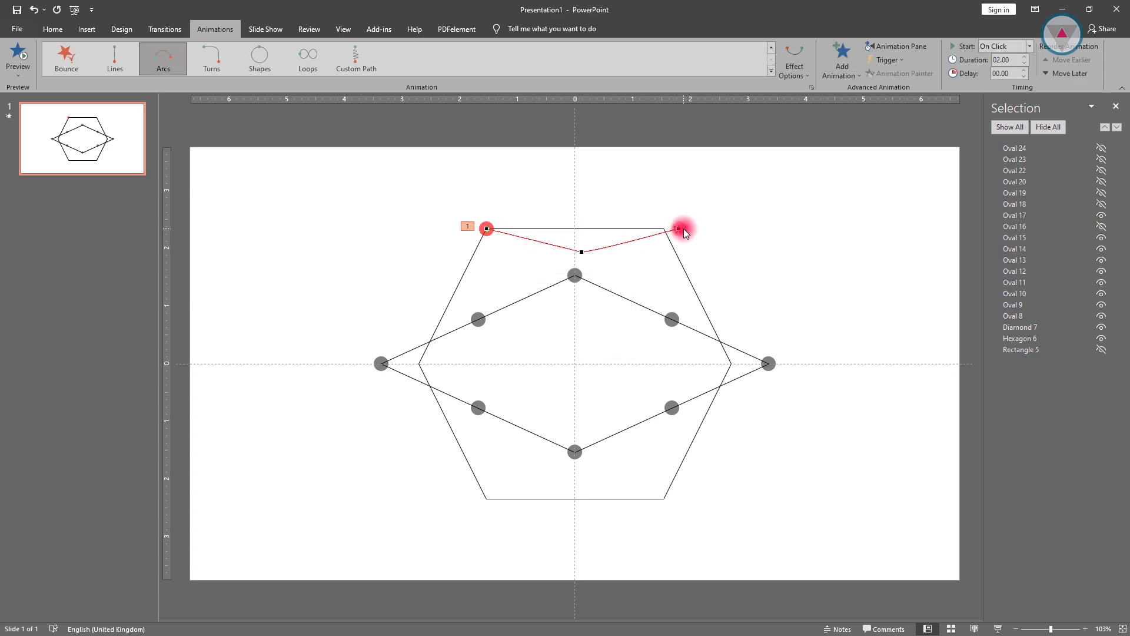
left_click_drag(680, 229, 670, 406)
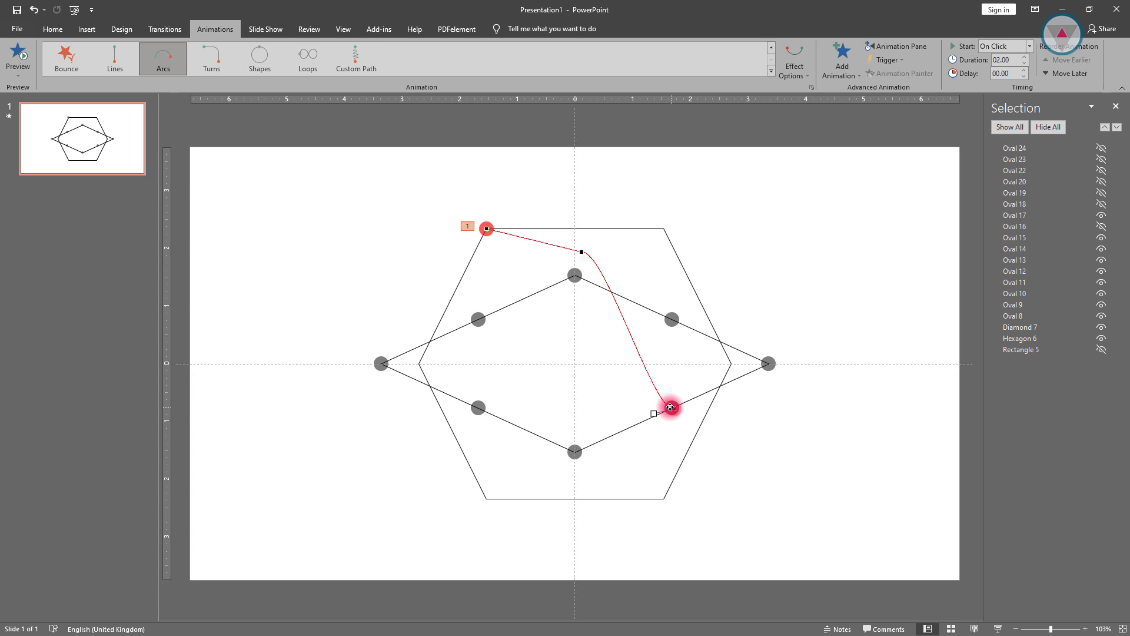
- Bend Oval 17's path into a wide curve around the diamond's right corner by adjusting its middle point and the curve handles
left_click_drag(653, 414, 909, 437)
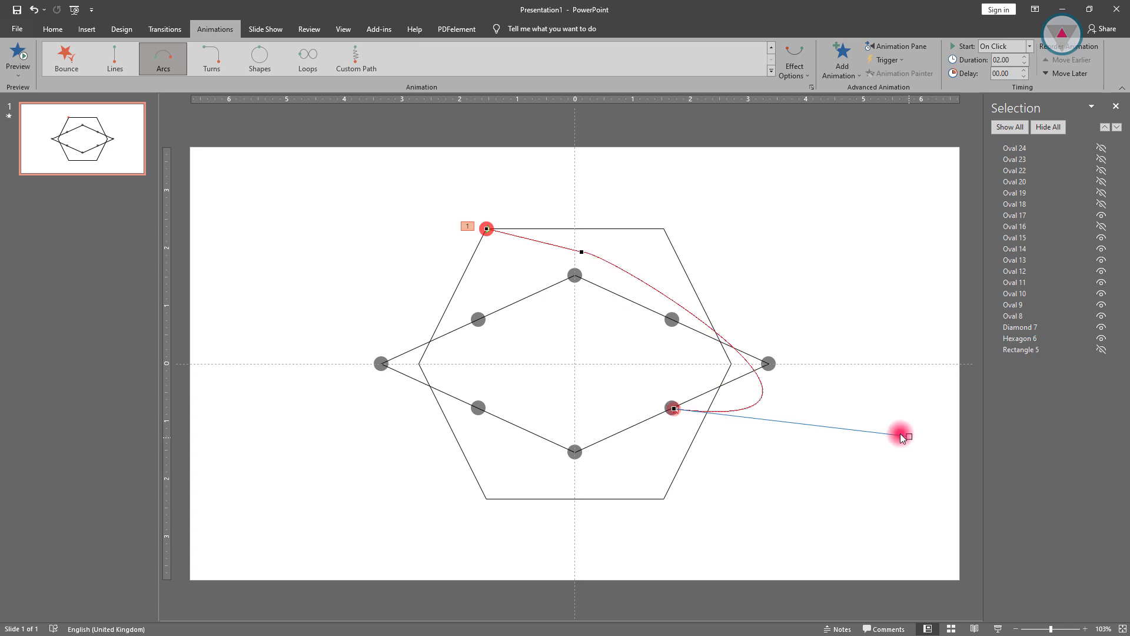
left_click_drag(581, 251, 816, 144)
left_click_drag(488, 229, 526, 211)
left_click(840, 288)
left_click_drag(845, 284, 863, 320)
left_click(673, 408)
left_click_drag(909, 434, 862, 533)
- Move the middle point of Oval 17's path further outward, smooth the curve with its handles and finish point editing
left_click_drag(860, 285, 877, 307)
left_click_drag(865, 166, 845, 126)
left_click(487, 228)
mouse_move(532, 199)
left_mouse_down()
mouse_move(525, 211)
mouse_move(535, 192)
left_mouse_up()
left_click(877, 307)
left_click_drag(880, 322, 887, 358)
left_click(674, 408)
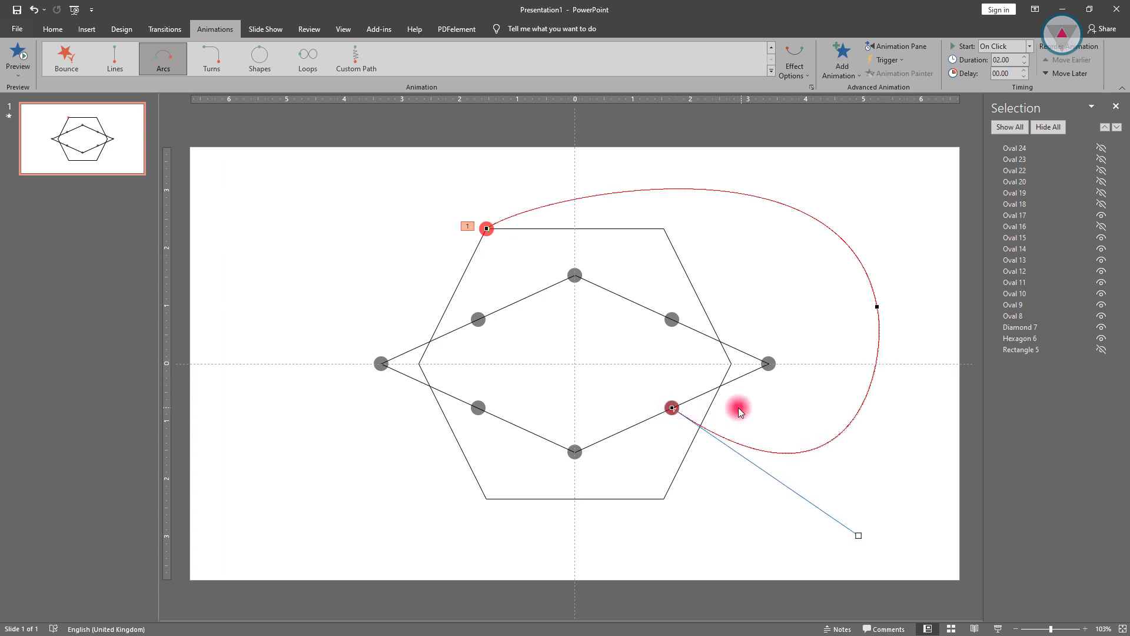
left_click(918, 306)
- Hide Oval 17, show Oval 18 and reshape its path into an outward loop ending on the gray circle at the diamond's top corner
left_click(1101, 216)
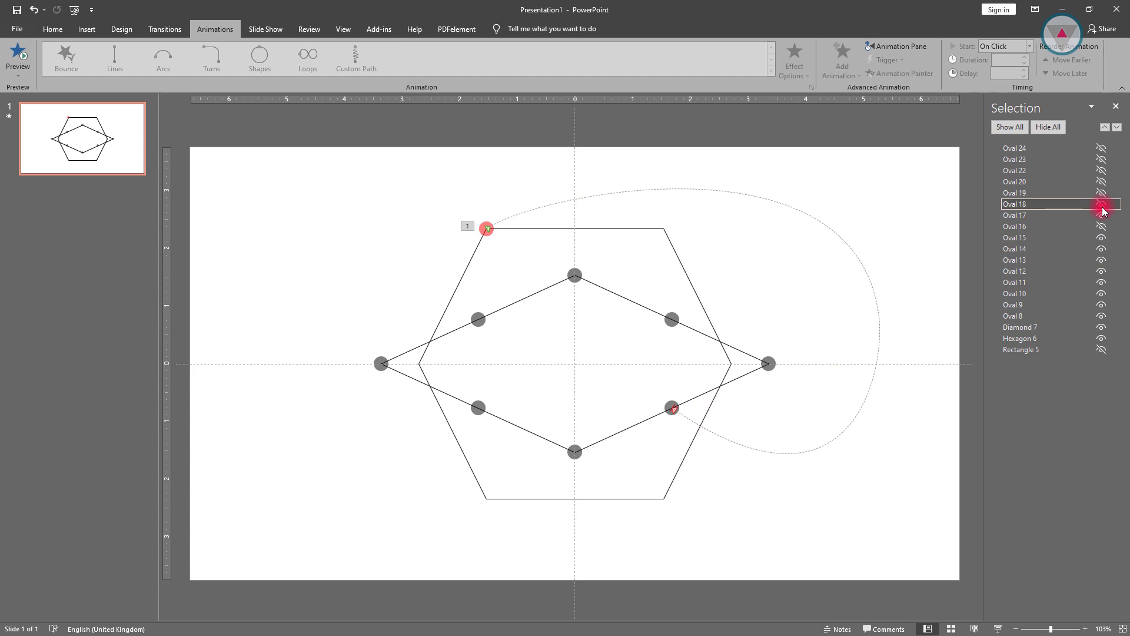
left_click(1101, 205)
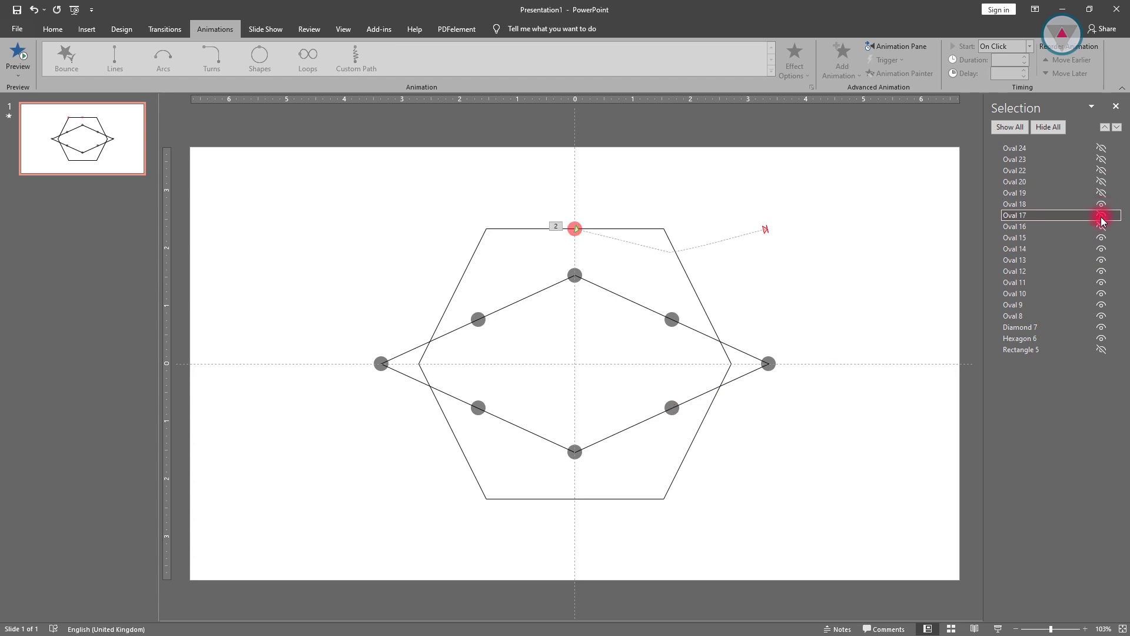
right_click(766, 230)
left_click(783, 237)
left_click_drag(767, 228, 854, 142)
left_click_drag(893, 321, 875, 508)
left_click_drag(722, 361, 815, 497)
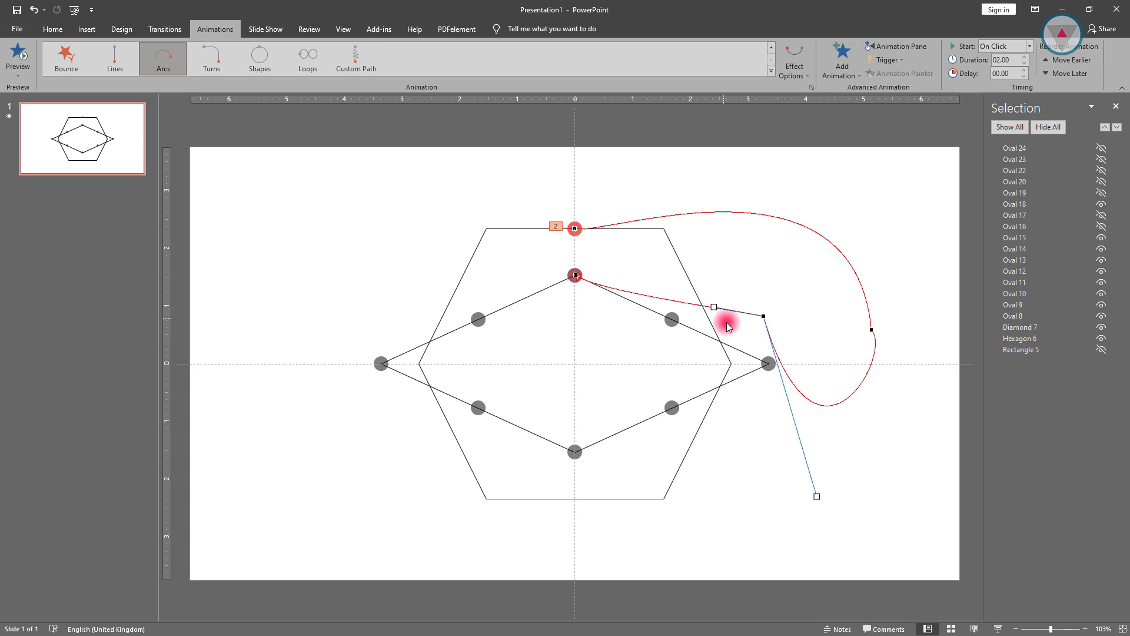
- Lower the outer point of Oval 18's path and adjust the curve handles at its outer and inner points to deepen the loop
left_click_drag(871, 329, 875, 374)
mouse_move(855, 142)
left_mouse_down()
mouse_move(876, 204)
mouse_move(854, 136)
left_mouse_up()
left_click_drag(899, 395, 881, 434)
left_click(763, 316)
left_click_drag(764, 316, 725, 317)
left_click_drag(814, 560, 828, 540)
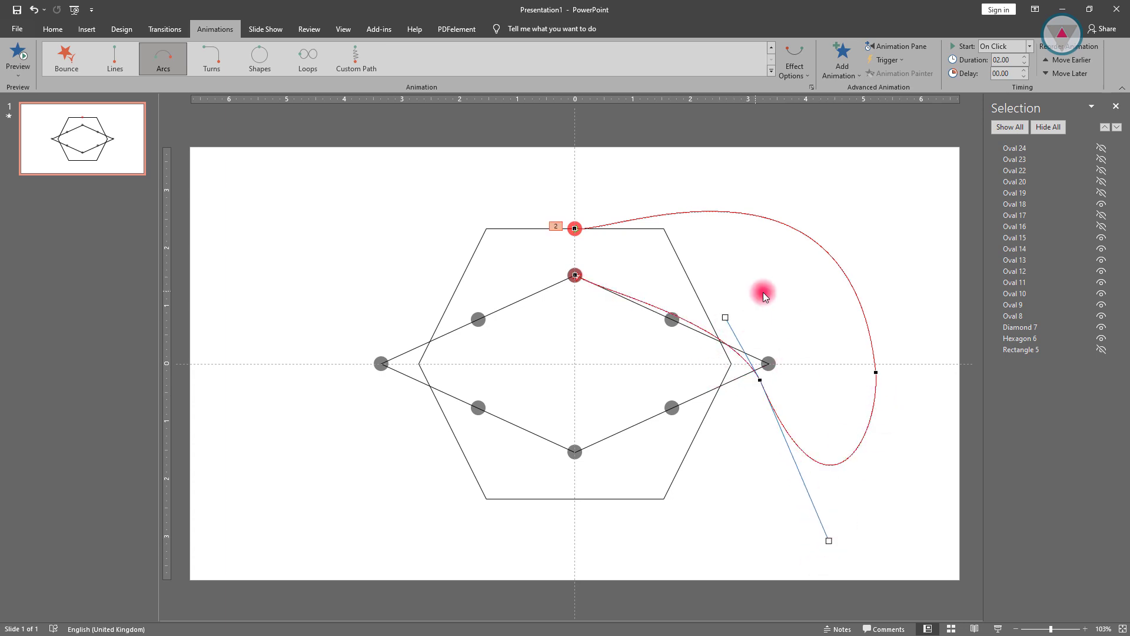
left_click(577, 276)
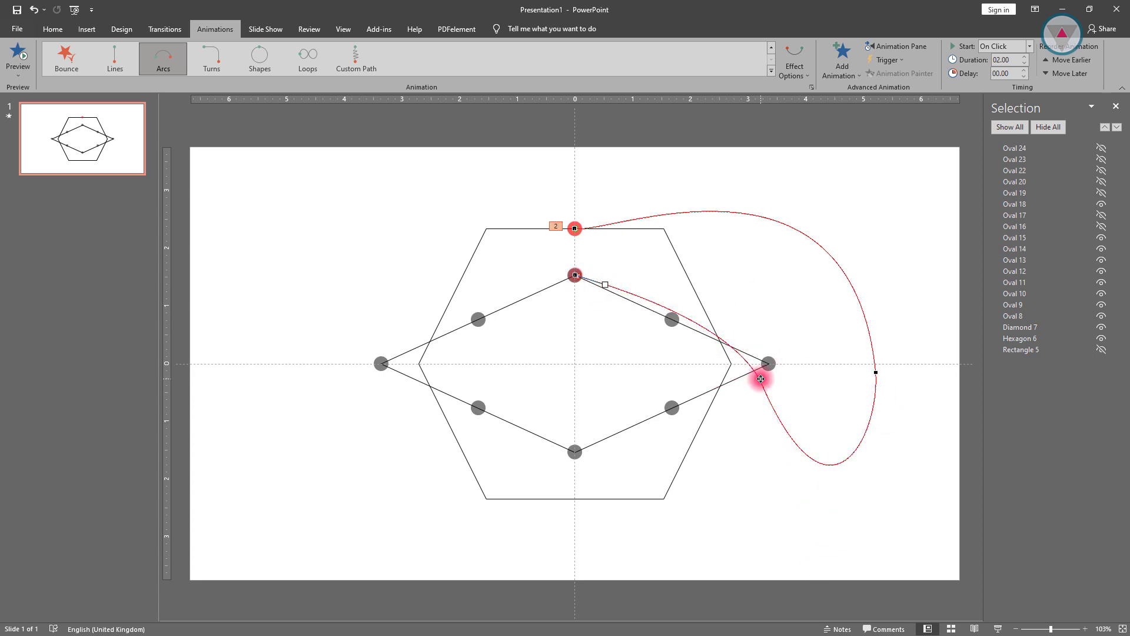
- Shift the inner point of Oval 18's path just below the diamond's right corner and fine-tune the handles to round the loop
left_click_drag(829, 540, 788, 528)
left_click_drag(726, 317, 749, 324)
left_click_drag(760, 379, 773, 402)
left_click(875, 372)
mouse_move(879, 434)
left_mouse_down()
mouse_move(895, 459)
mouse_move(772, 408)
mouse_move(802, 545)
mouse_move(890, 410)
mouse_move(882, 424)
left_mouse_up()
left_click(575, 228)
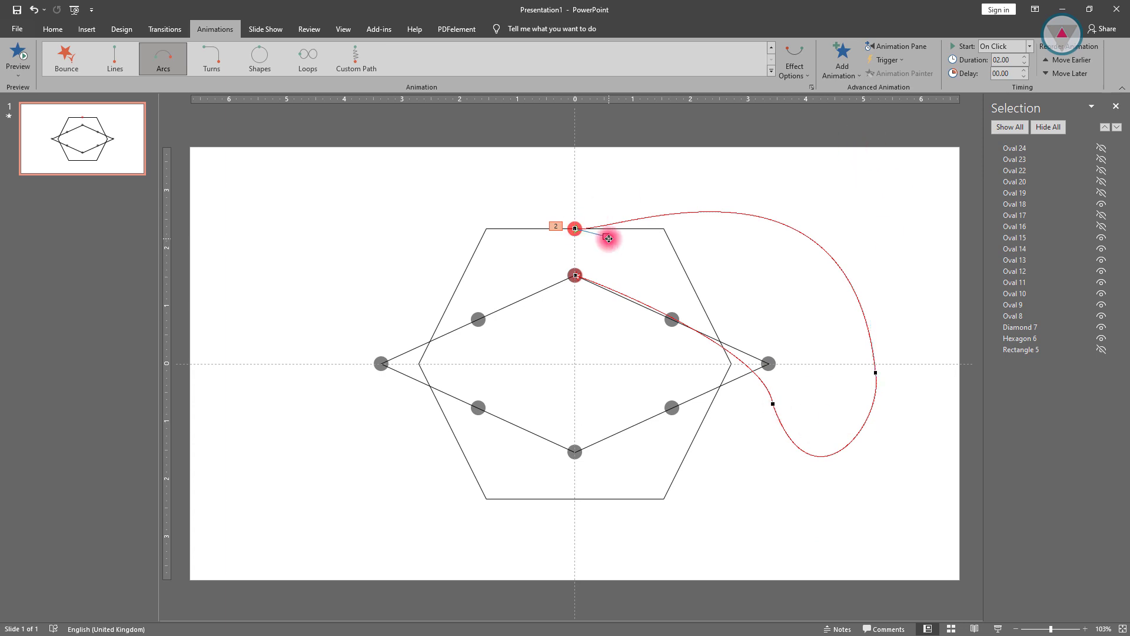
- Hide Oval 18, show Oval 19 and curve its path outward to end on the gray circle midway along the diamond's upper-right edge
left_click(1103, 194)
left_click(1101, 204)
left_click(853, 229)
left_click_drag(855, 228, 671, 320)
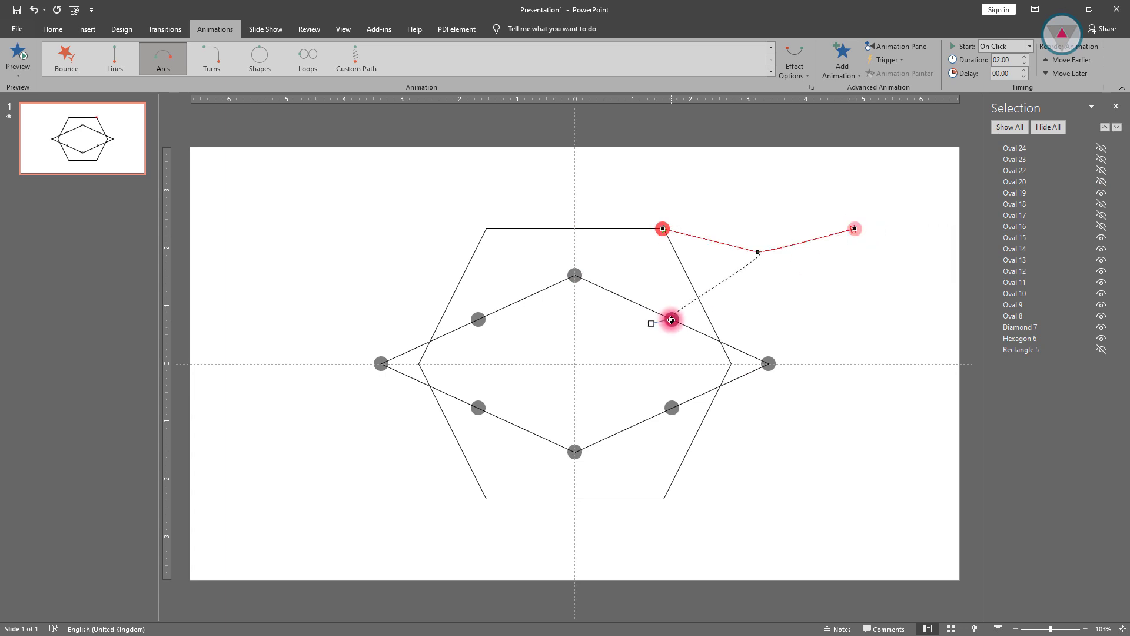
left_click_drag(758, 252, 822, 234)
left_click_drag(879, 271, 858, 399)
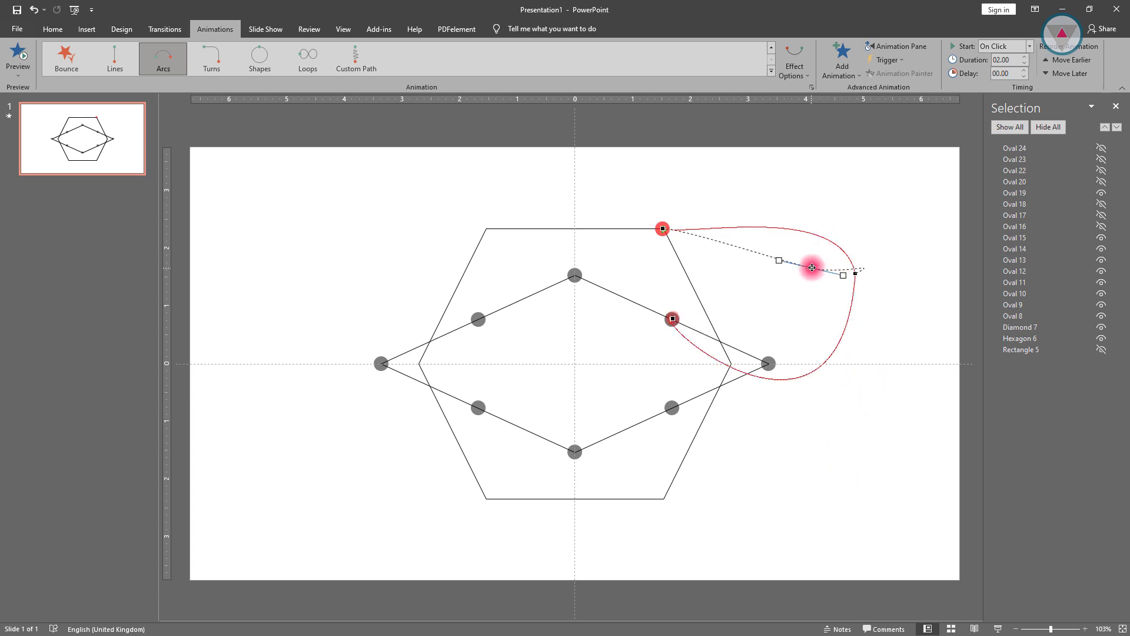
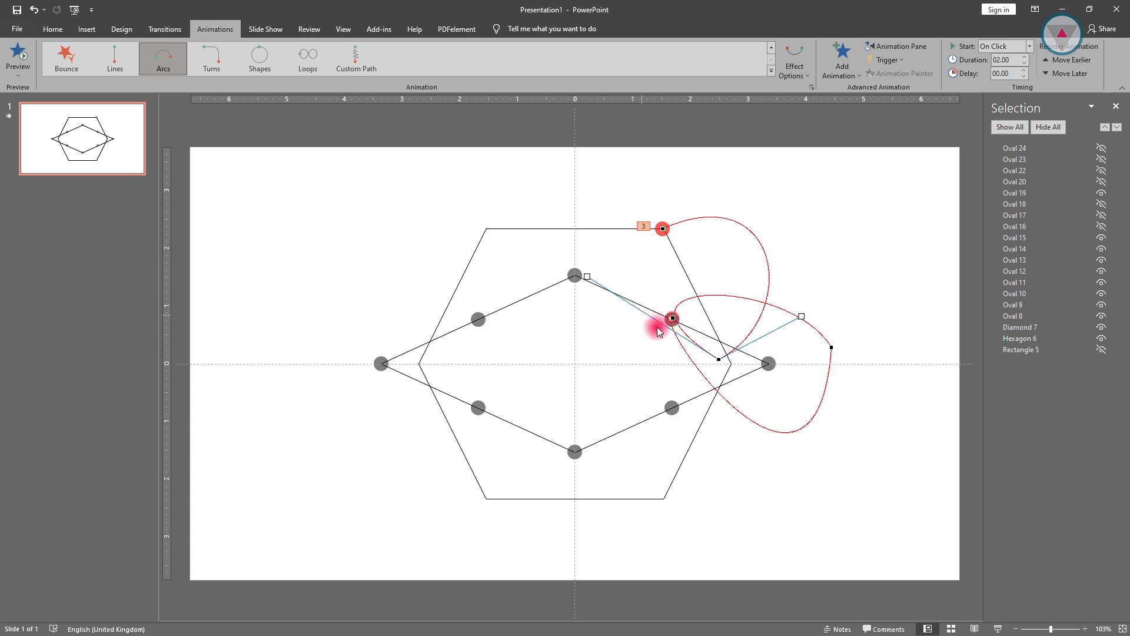
- Refine the double loop of Oval 19's path by rotating the inner point's handles and lengthening the outer point's upper handle
left_click_drag(801, 316, 770, 387)
left_click_drag(595, 280, 640, 242)
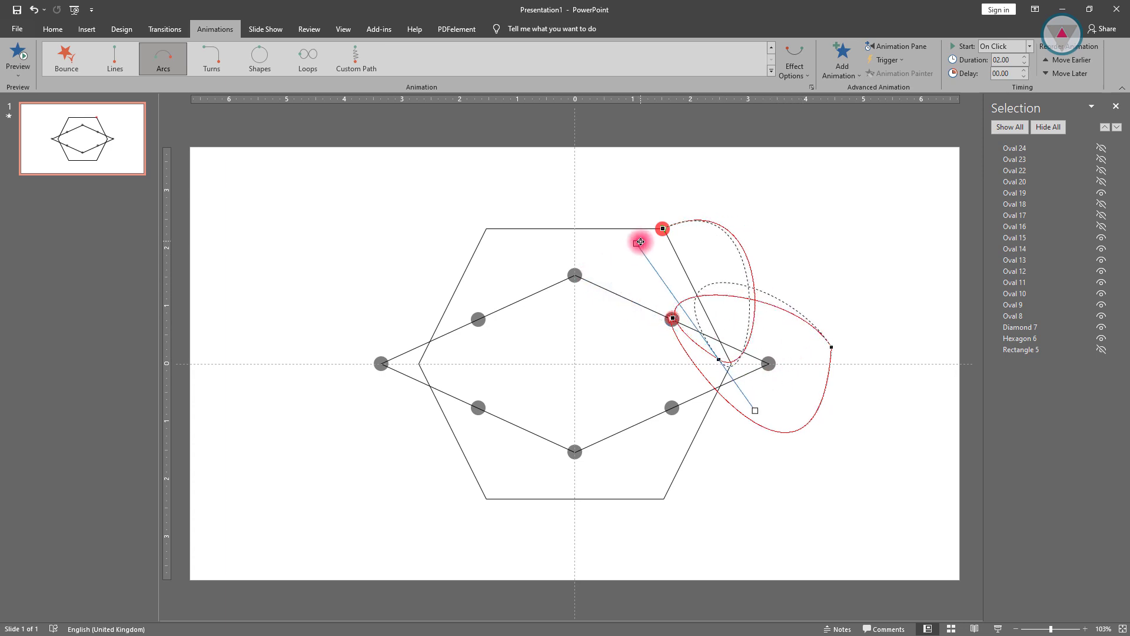
left_click_drag(755, 410, 757, 403)
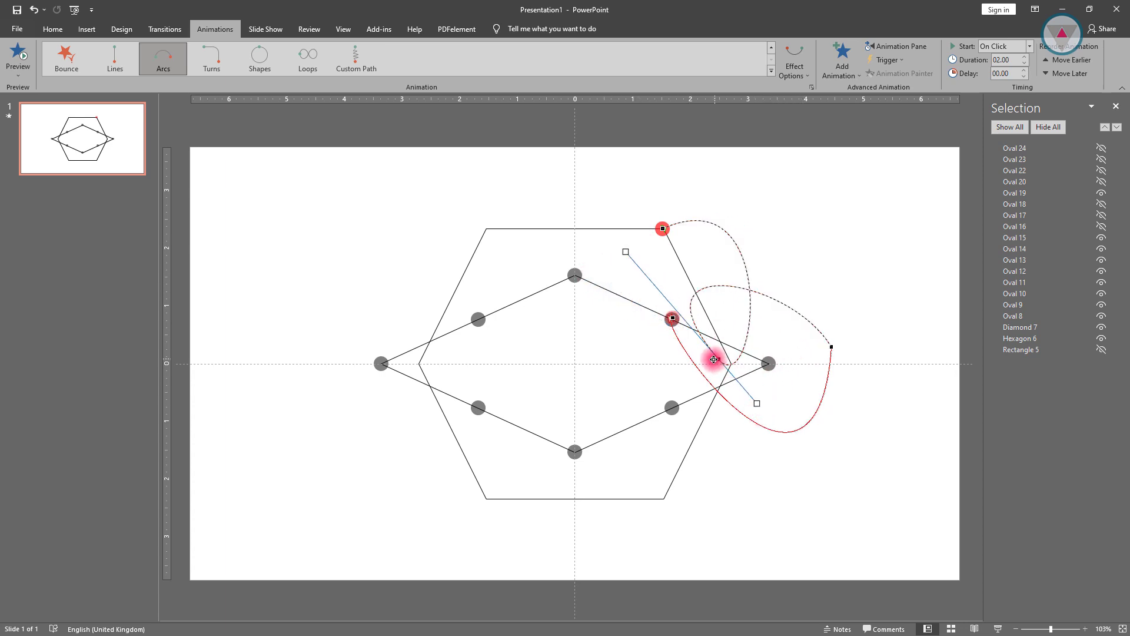
left_click_drag(713, 359, 712, 348)
left_click_drag(752, 390, 753, 355)
left_click(831, 346)
left_click_drag(807, 318, 810, 194)
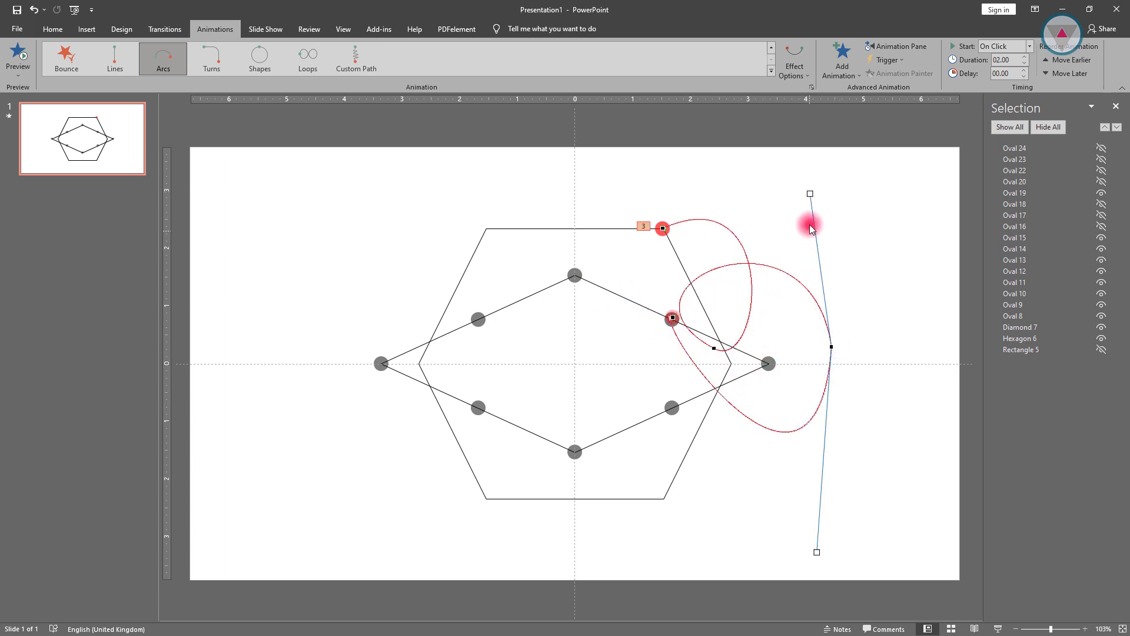
- Move the inner loop point of Oval 19's path inward, below the diamond's upper-right gray circle, and readjust both its curve handles
left_click(715, 349)
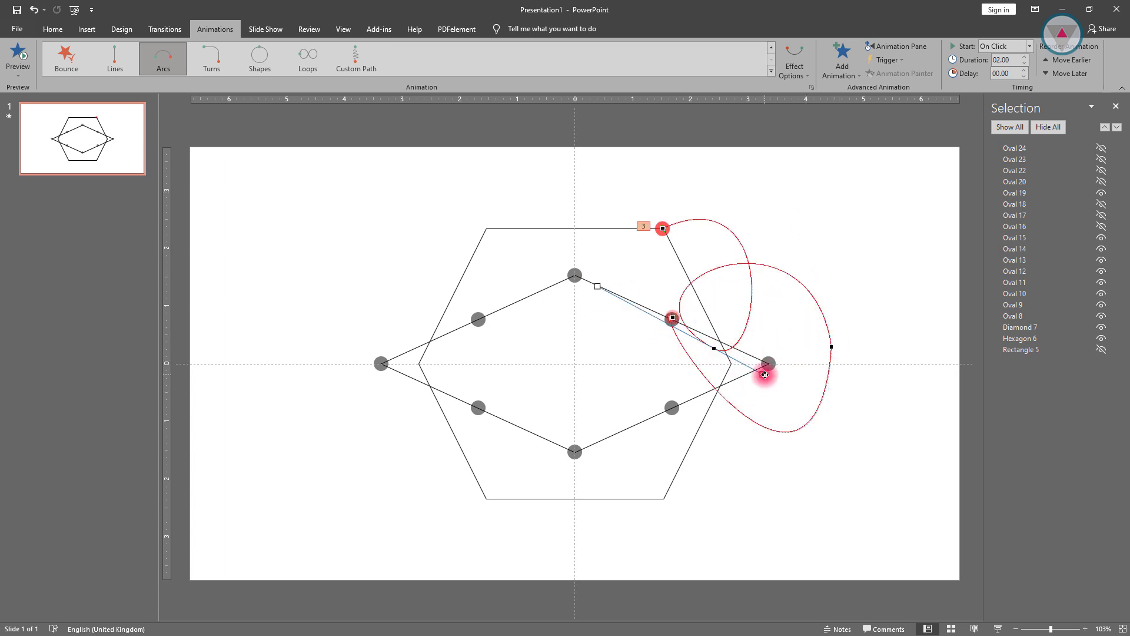
left_click_drag(765, 374, 788, 380)
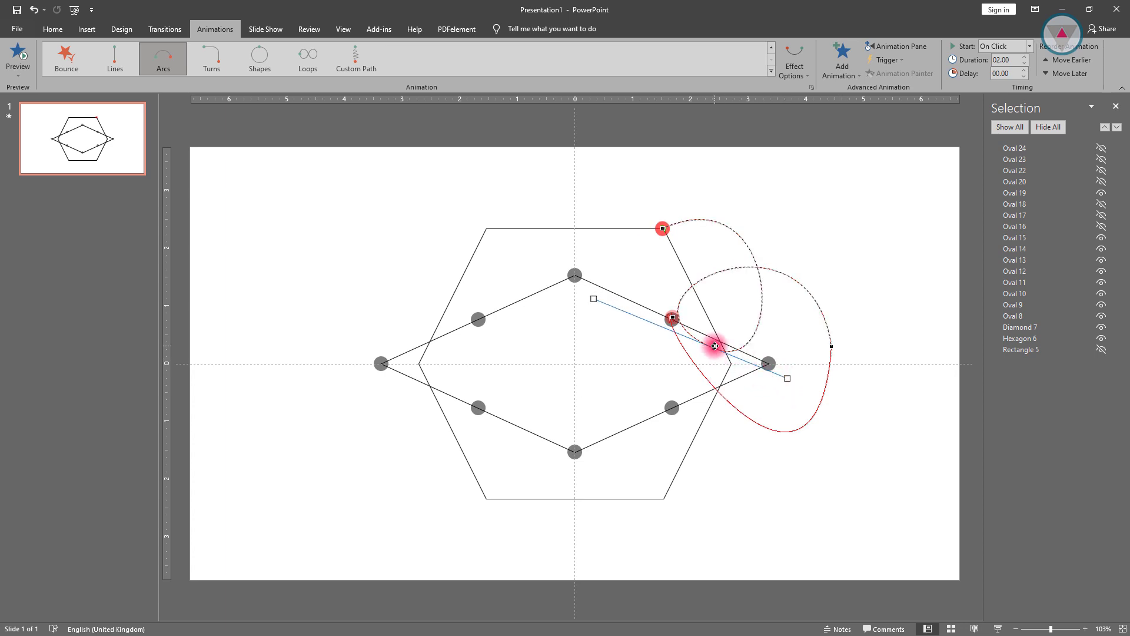
left_click_drag(714, 347, 693, 357)
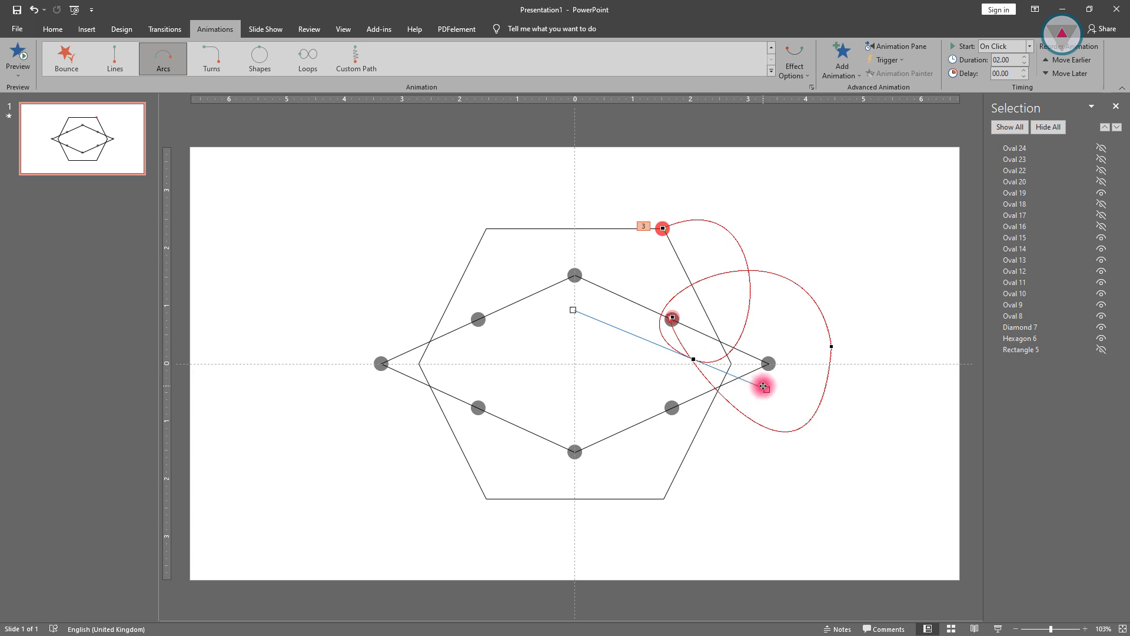
left_click_drag(763, 386, 759, 383)
left_click_drag(570, 313, 579, 275)
left_click_drag(757, 383, 749, 391)
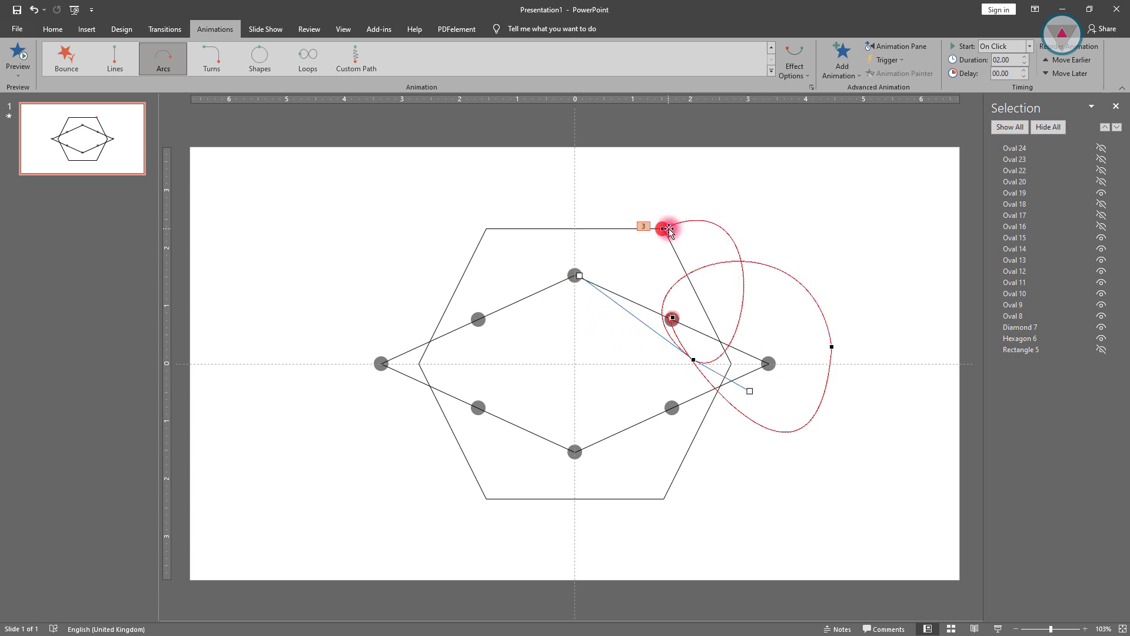
- Adjust the start, inner and outer point handles of Oval 19's path to widen its first arc and tighten the outer loop
left_click_drag(788, 179, 822, 199)
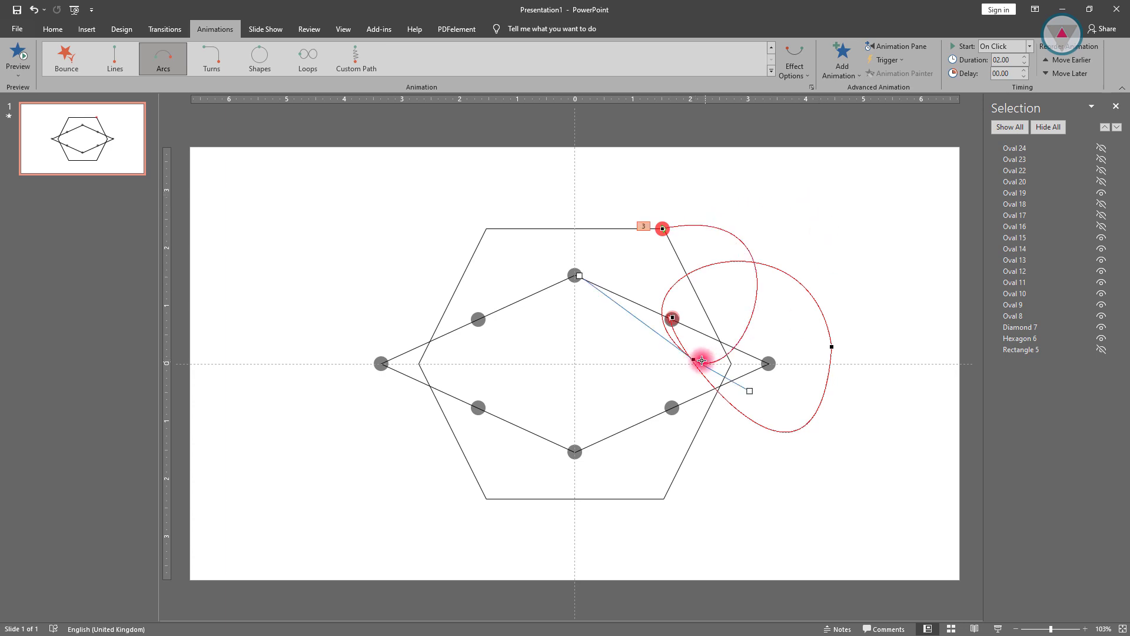
left_click_drag(750, 389, 767, 397)
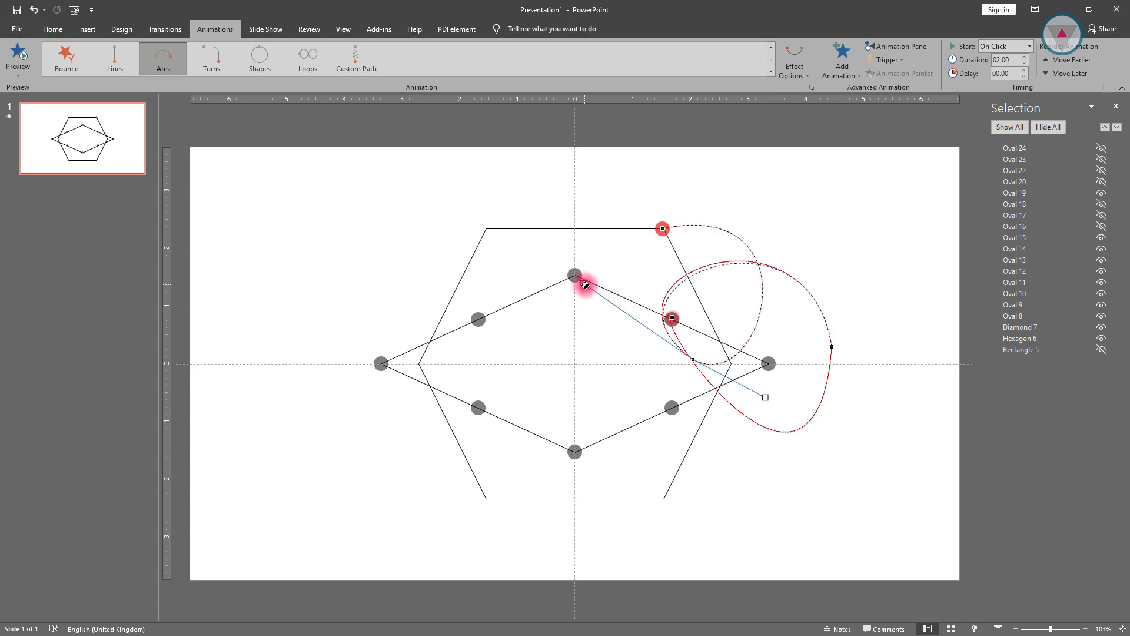
left_click(832, 346)
left_click_drag(822, 550, 774, 518)
mouse_move(811, 194)
left_mouse_down()
mouse_move(842, 198)
mouse_move(820, 189)
left_mouse_up()
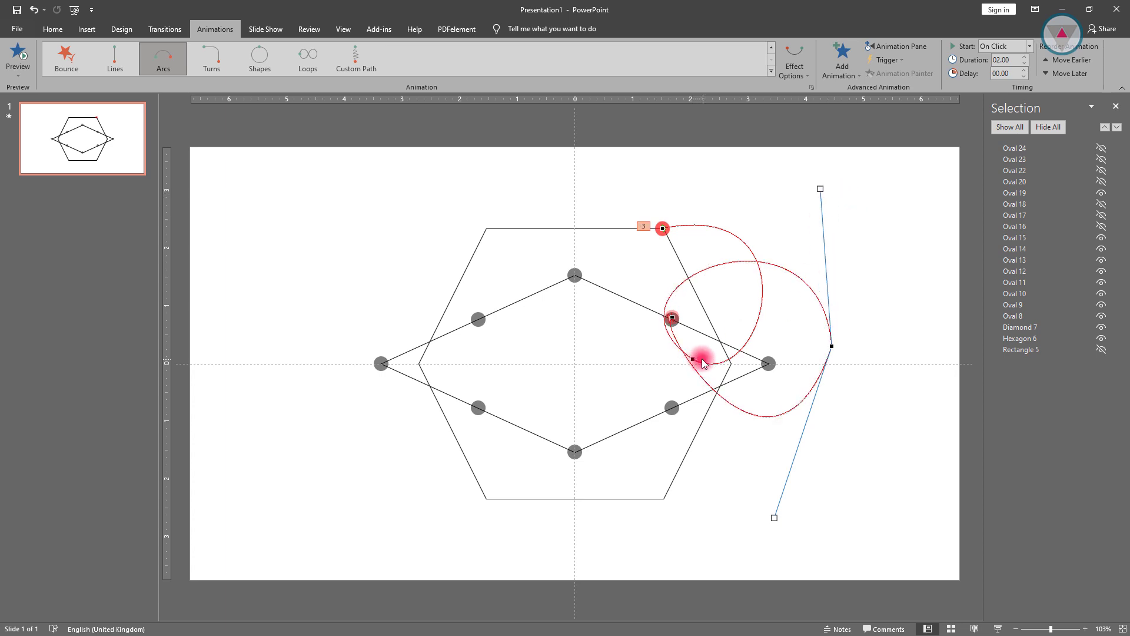
- Round the lower part of Oval 19's outer loop by shortening the outer point's lower handle and pulling the end point's handle downward
left_click(673, 319)
left_click(830, 347)
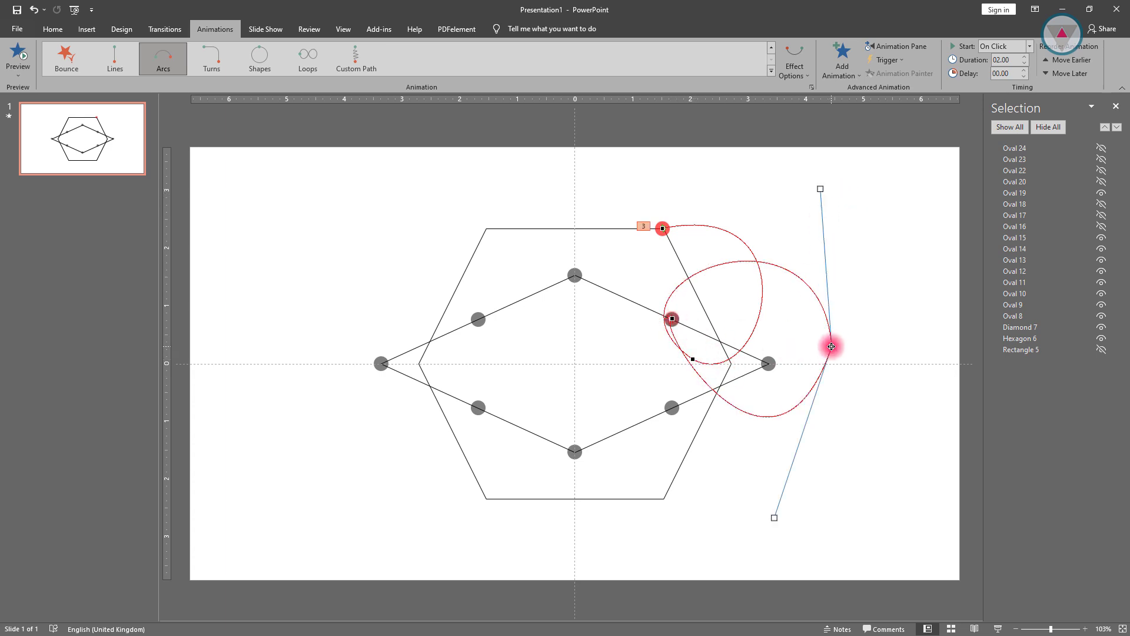
left_click_drag(775, 518, 819, 524)
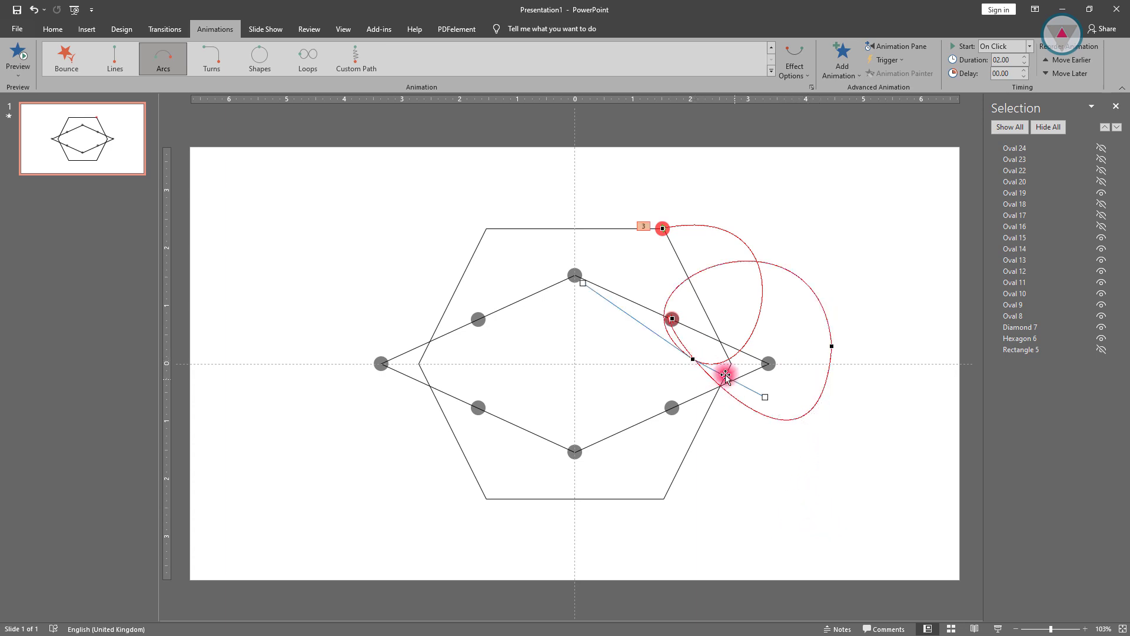
key("ctrl+z")
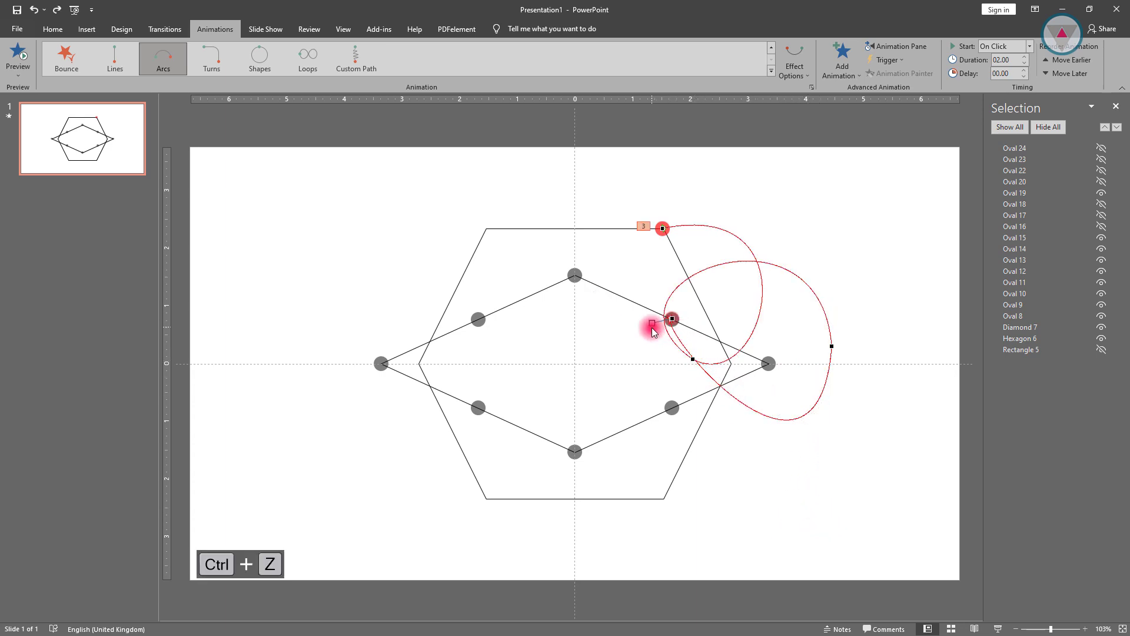
left_click_drag(651, 325, 688, 409)
left_click(831, 346)
left_click_drag(827, 524, 832, 471)
left_click(673, 319)
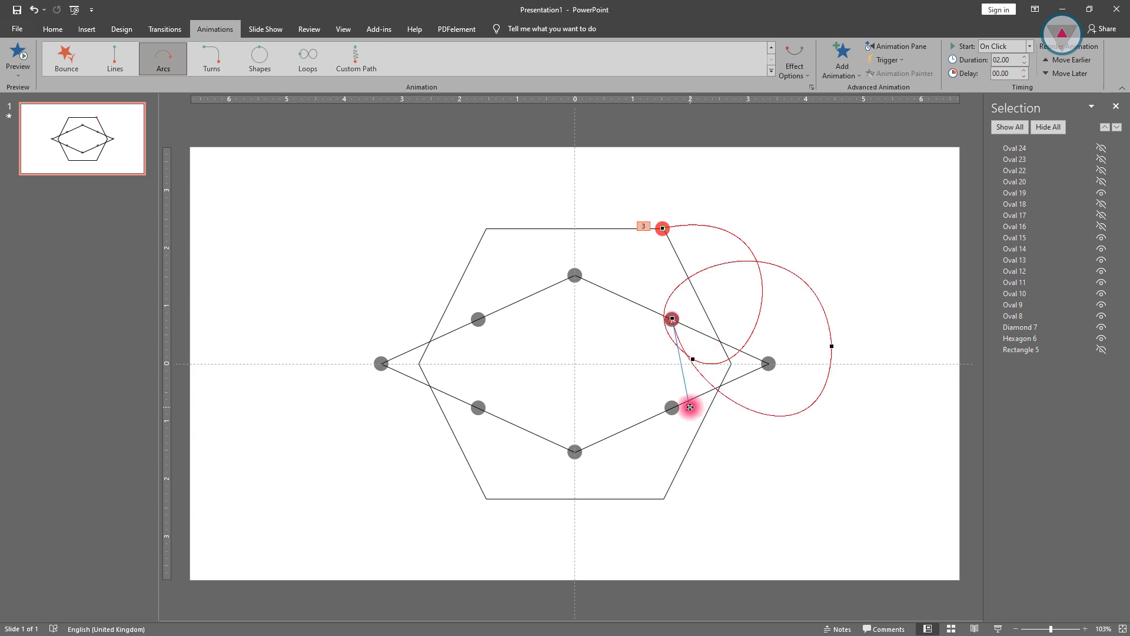
left_click_drag(690, 407, 661, 416)
left_click(766, 411)
- Hide Oval 19, show Oval 20 and curve its path into a loop ending on the gray circle at the diamond's right corner
left_click(1101, 182)
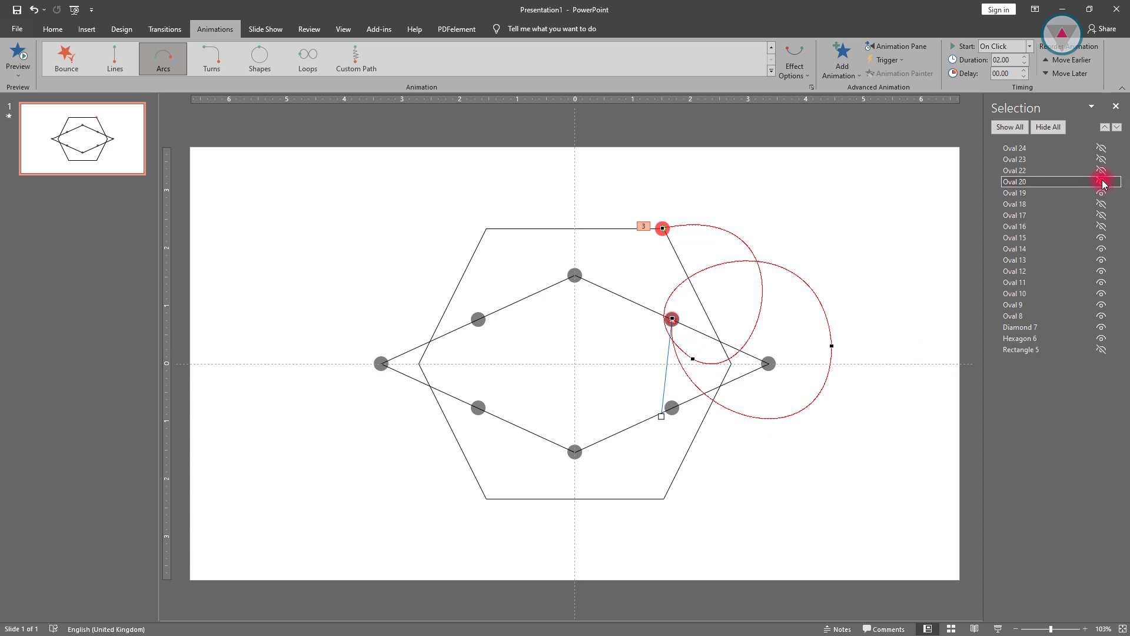
left_click(1101, 182)
left_click(1102, 193)
right_click(925, 365)
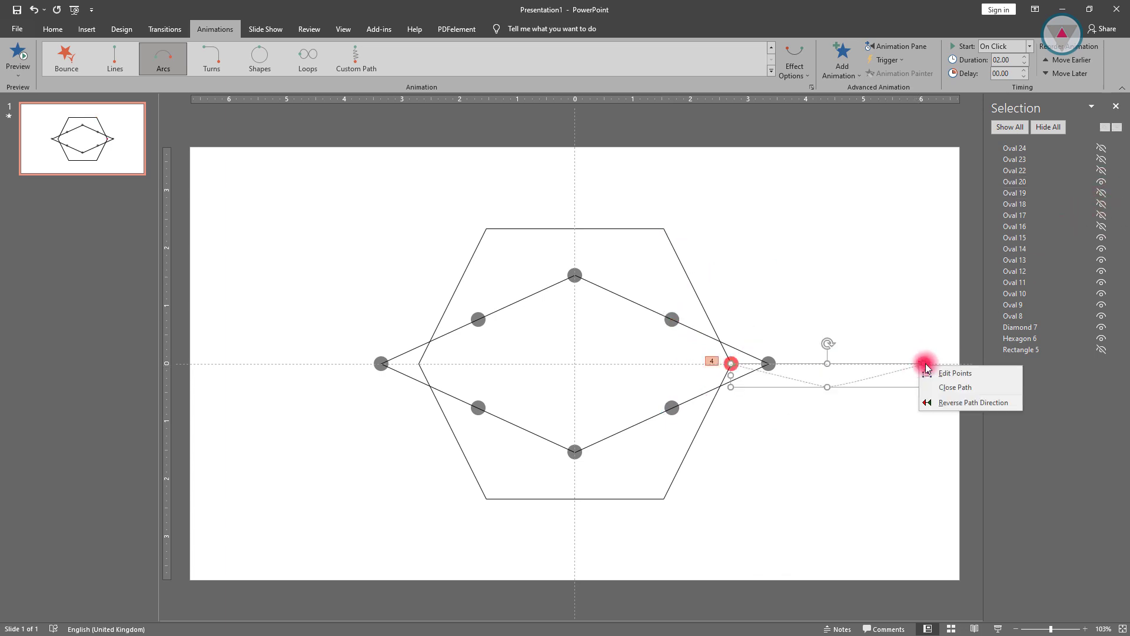
left_click(927, 372)
left_click_drag(754, 372, 872, 187)
left_click_drag(852, 382, 797, 479)
left_click(730, 363)
left_click_drag(773, 380, 682, 265)
left_click(826, 387)
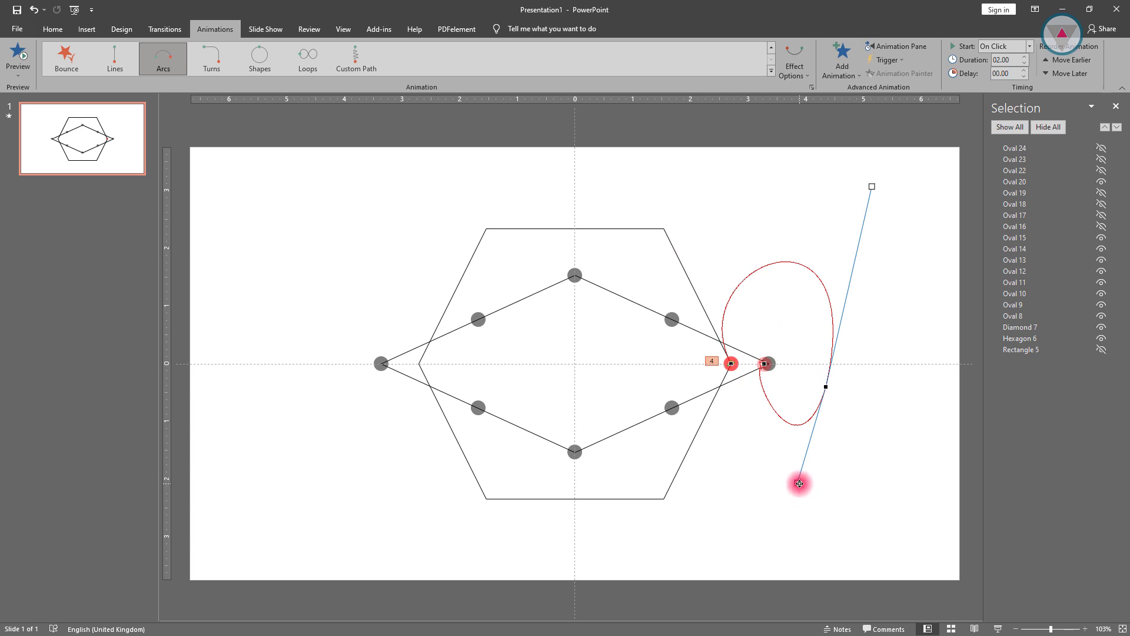
- Move the outer point of Oval 20's path outward, reposition its handles and pull the end point's handle straight down
left_click_drag(797, 482, 871, 500)
left_click_drag(822, 386, 840, 389)
left_click_drag(889, 191, 826, 172)
left_click_drag(892, 505, 874, 506)
left_click(763, 364)
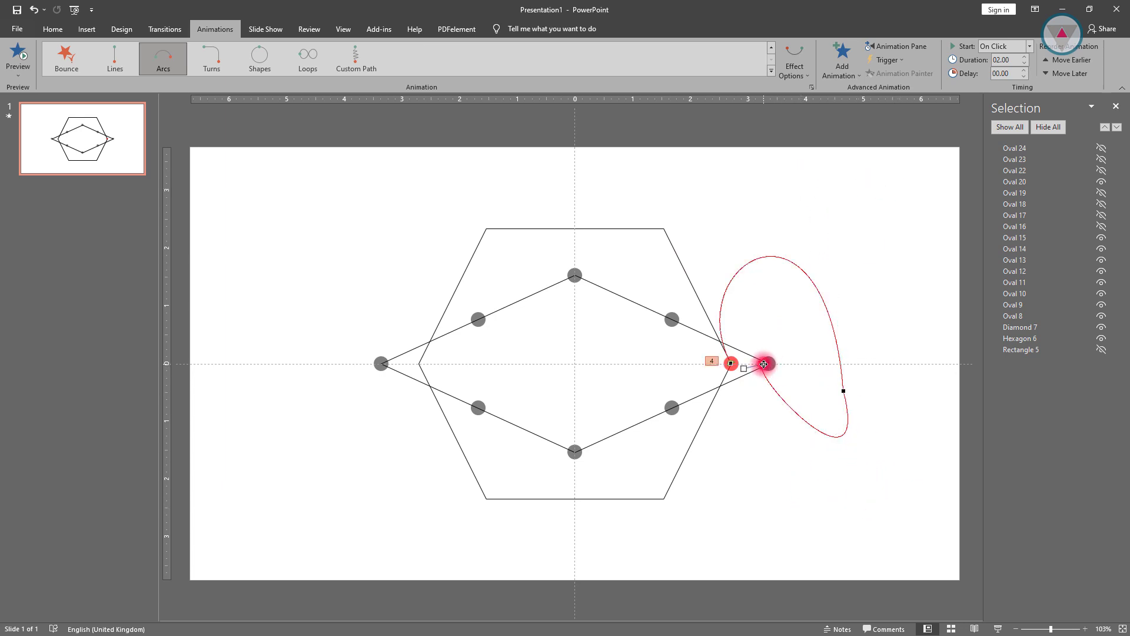
left_click_drag(767, 371, 758, 443)
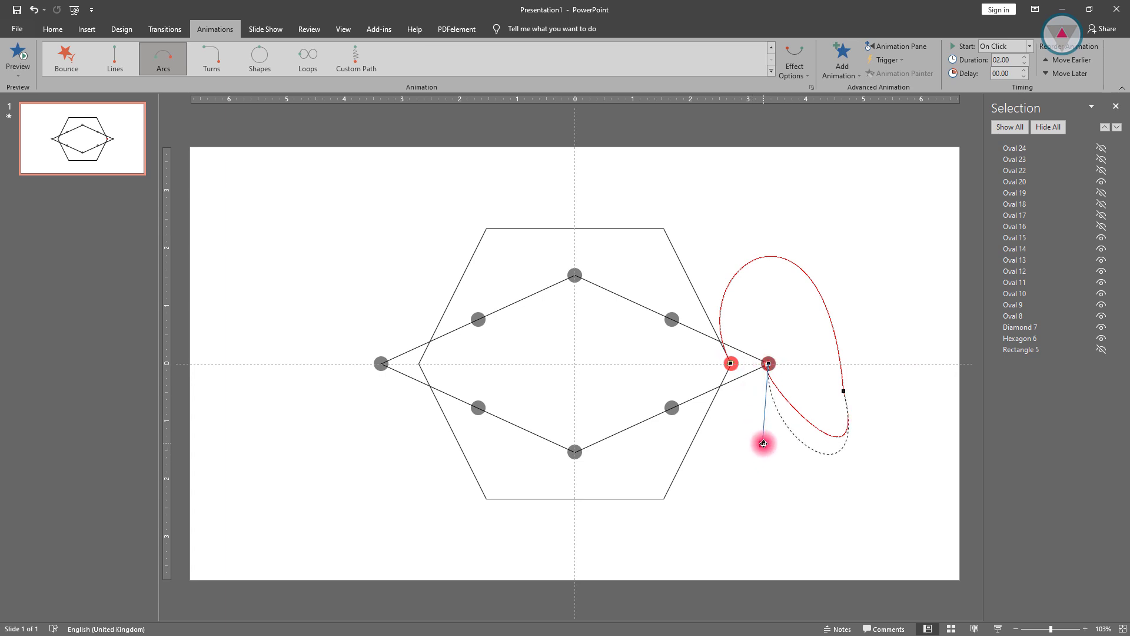
left_click_drag(760, 446, 761, 446)
- Shift the outer point of Oval 20's path farther from the diamond and tilt both its handles into a smooth line
left_click(853, 389)
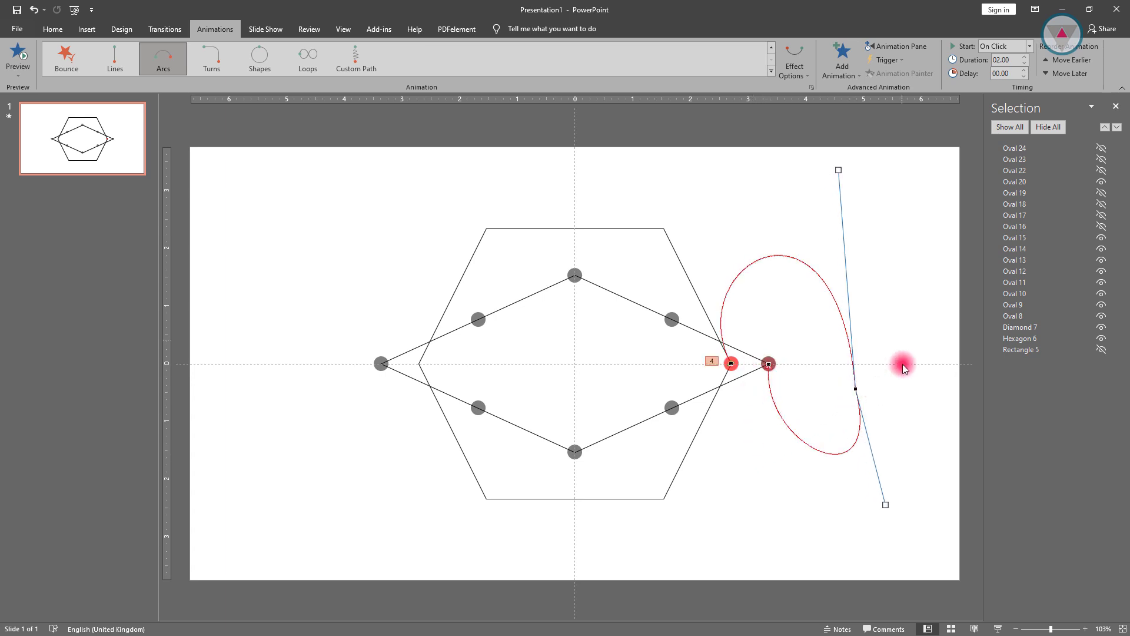
left_click_drag(838, 169, 822, 170)
left_click_drag(885, 505, 873, 505)
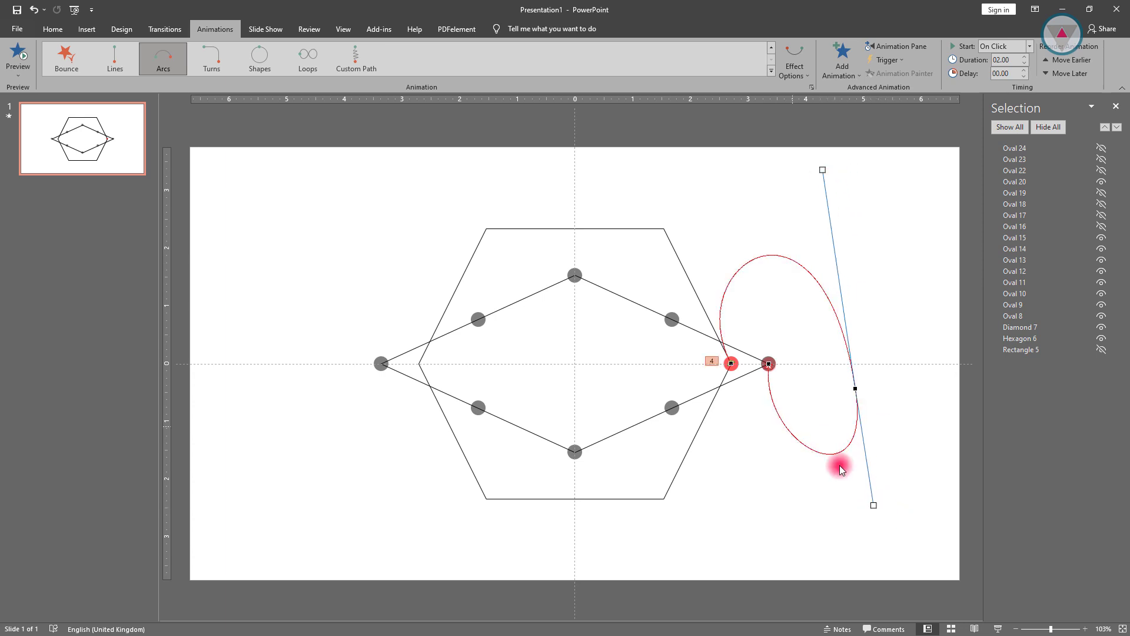
left_click(767, 363)
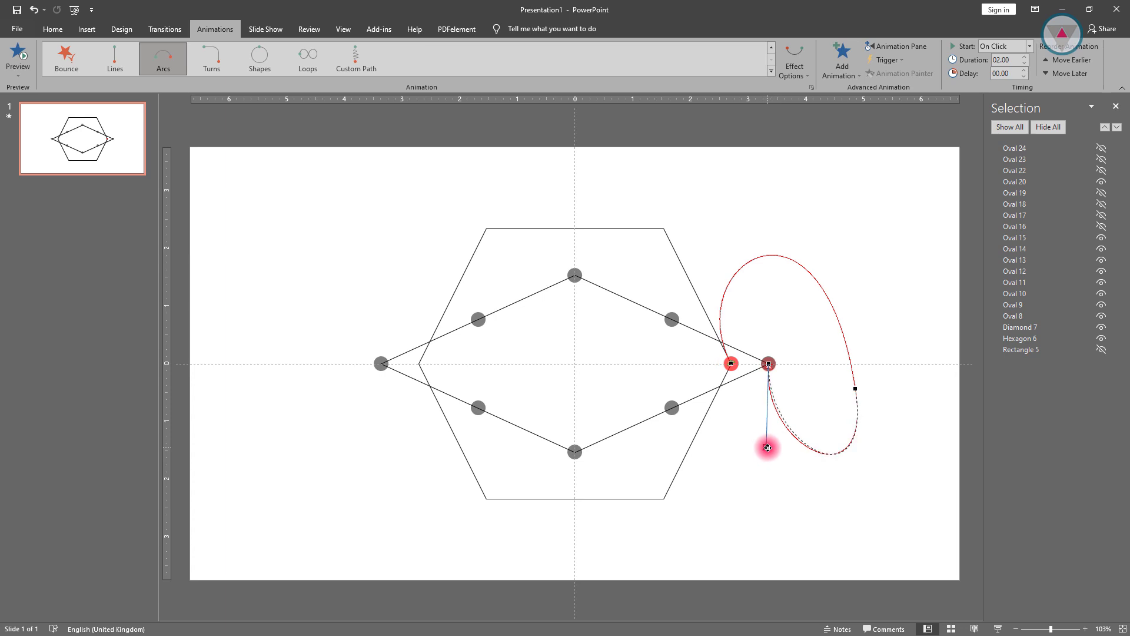
left_click(854, 386)
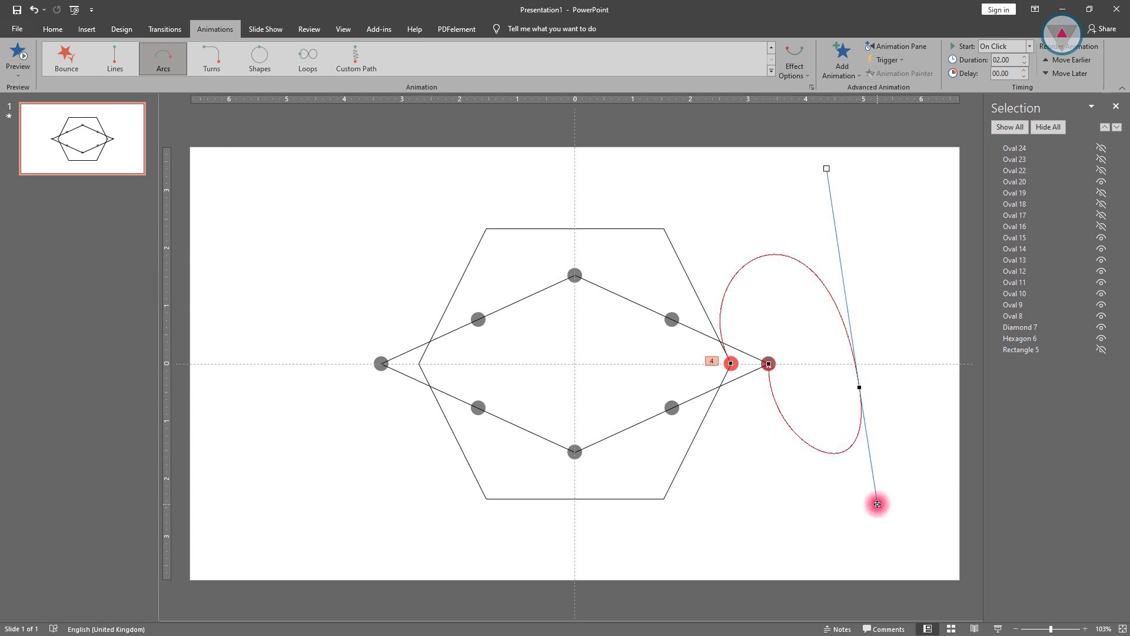
left_click_drag(875, 503, 875, 503)
- Nudge the outer point of Oval 20's path slightly farther out and shorten its lower handle
left_click(823, 458)
left_click_drag(826, 396, 876, 427)
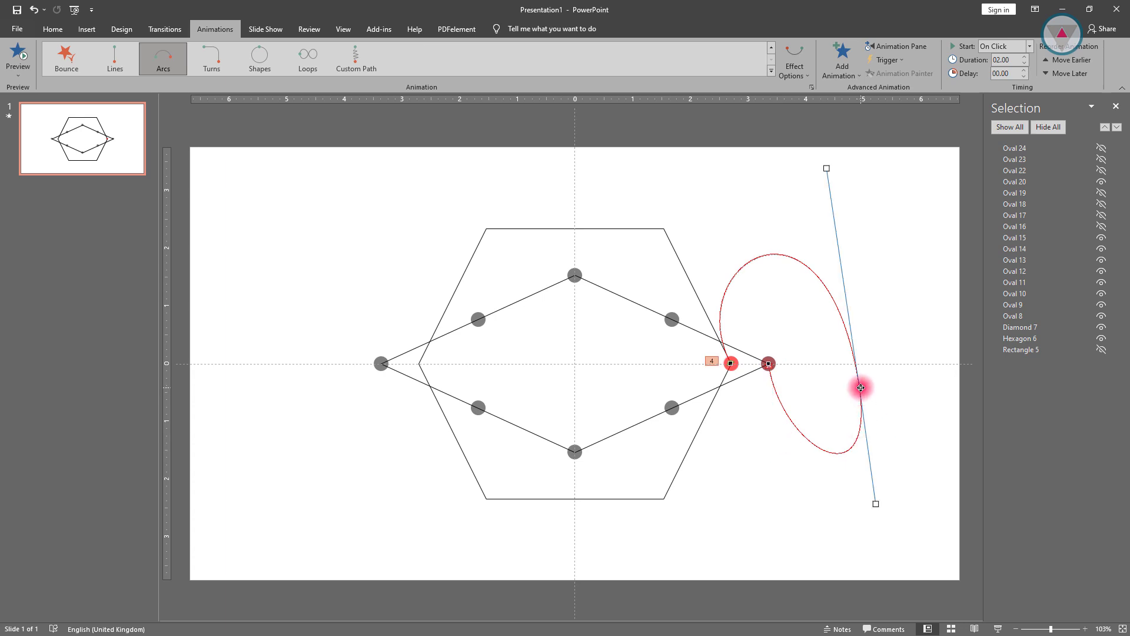
left_click_drag(860, 386, 863, 386)
left_click_drag(875, 503, 877, 497)
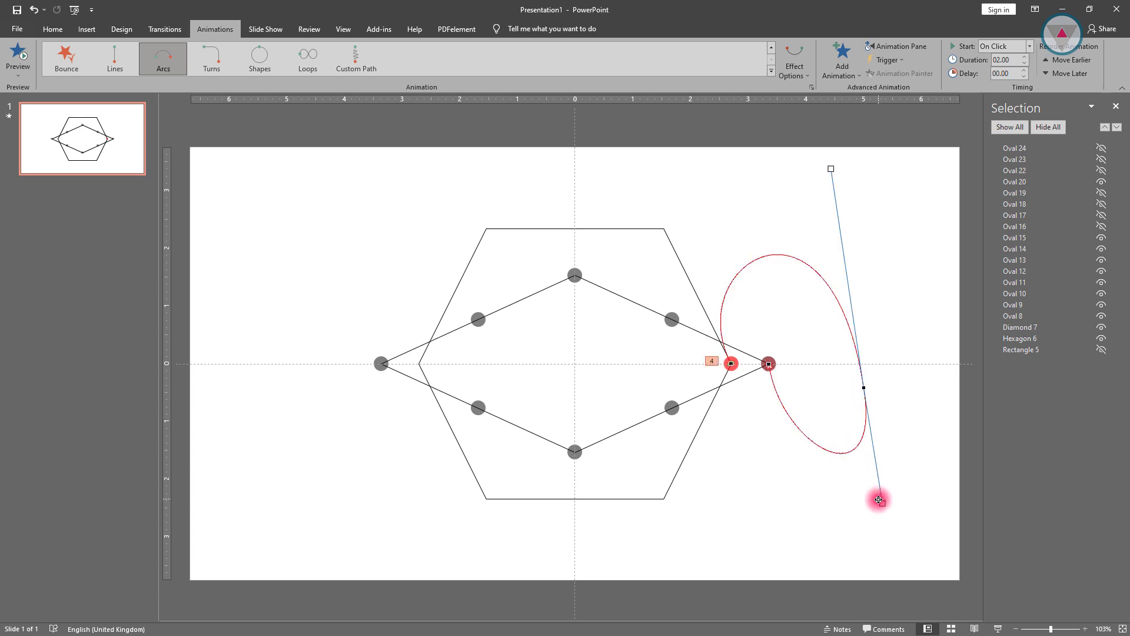
left_click(929, 383)
- Hide Oval 20, show Oval 22 and end its path on the gray circle midway along the diamond's lower-left edge
left_click(1101, 170)
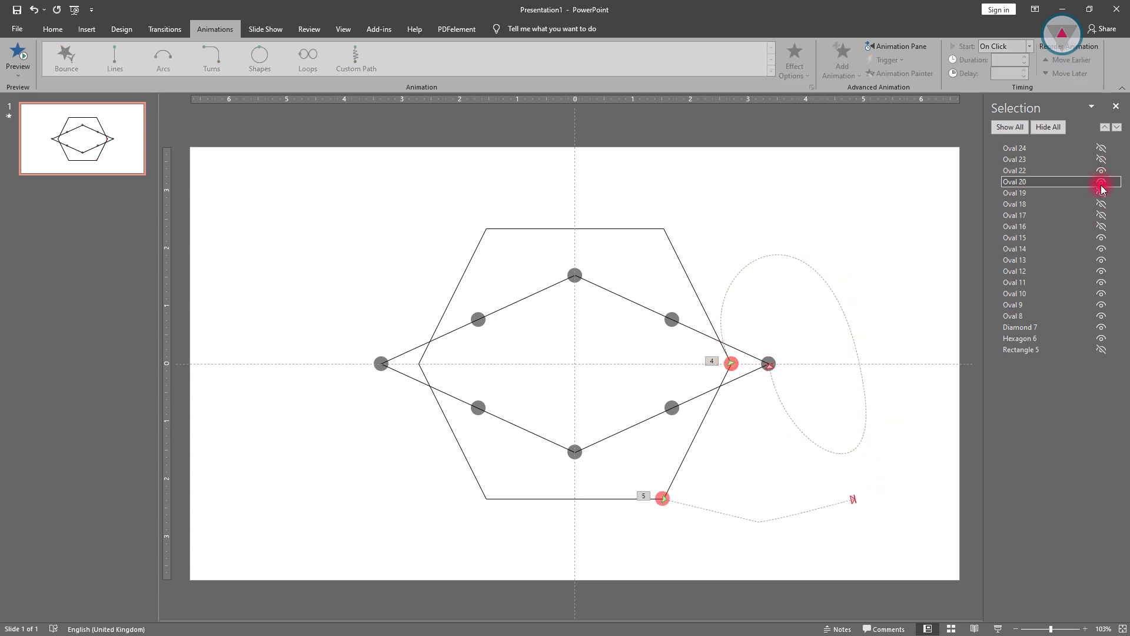
left_click(1101, 182)
right_click(851, 502)
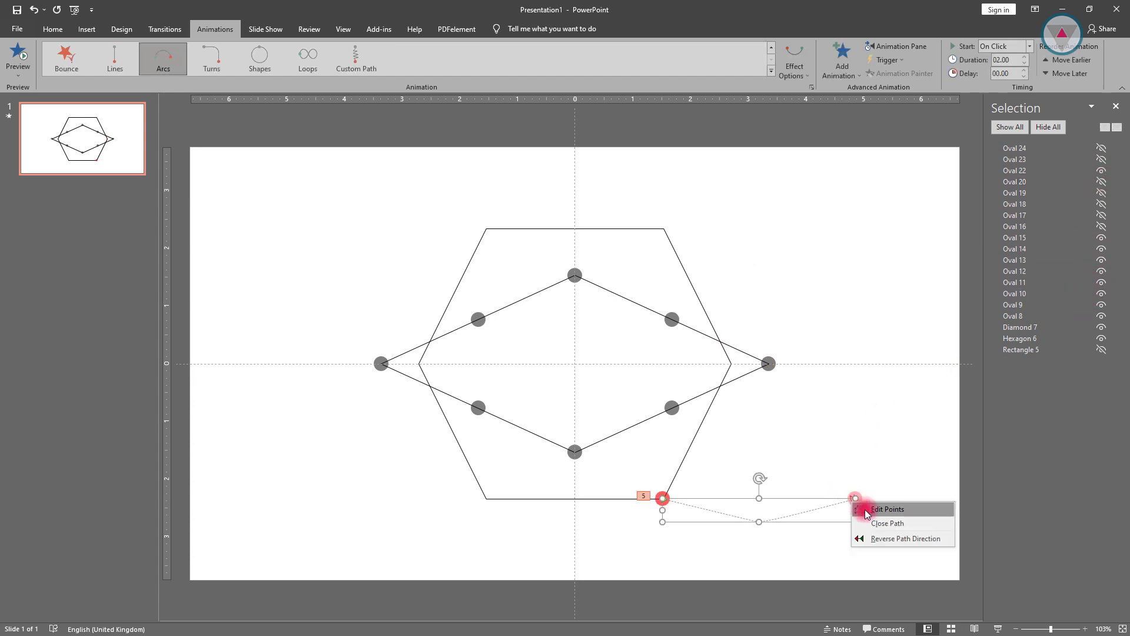
left_click(865, 508)
left_click_drag(855, 498, 477, 409)
- Move the middle point of Oval 22's path outside the hexagon's upper-right edge and stretch the handles into a large loop
left_click(774, 529)
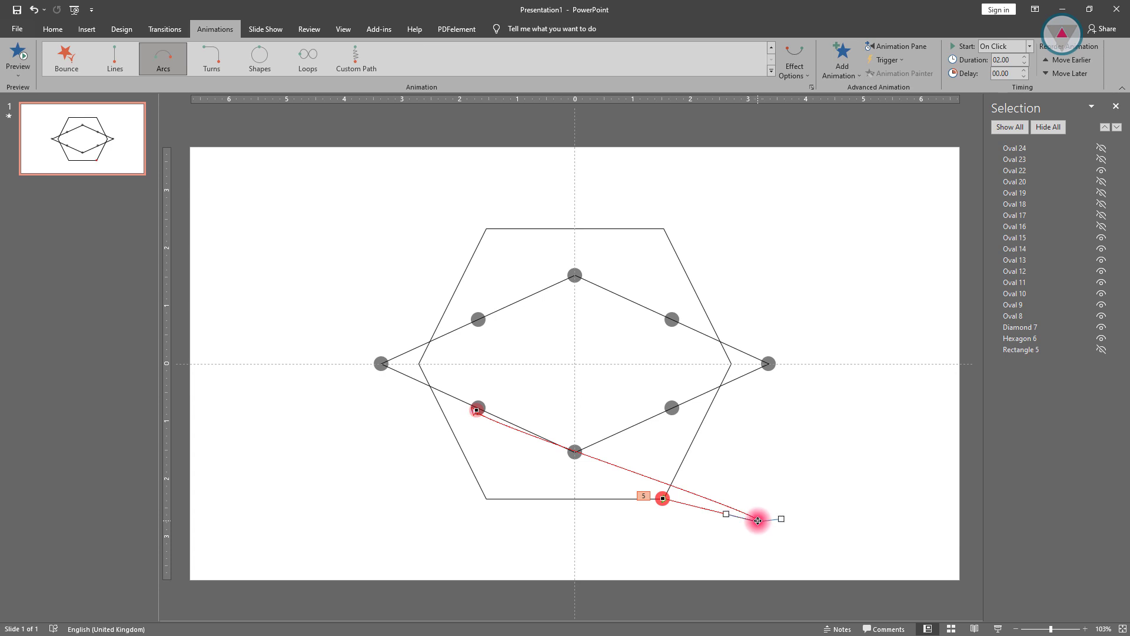
left_click_drag(758, 520, 913, 461)
left_click(712, 236)
left_click(765, 242)
left_click_drag(710, 237, 508, 195)
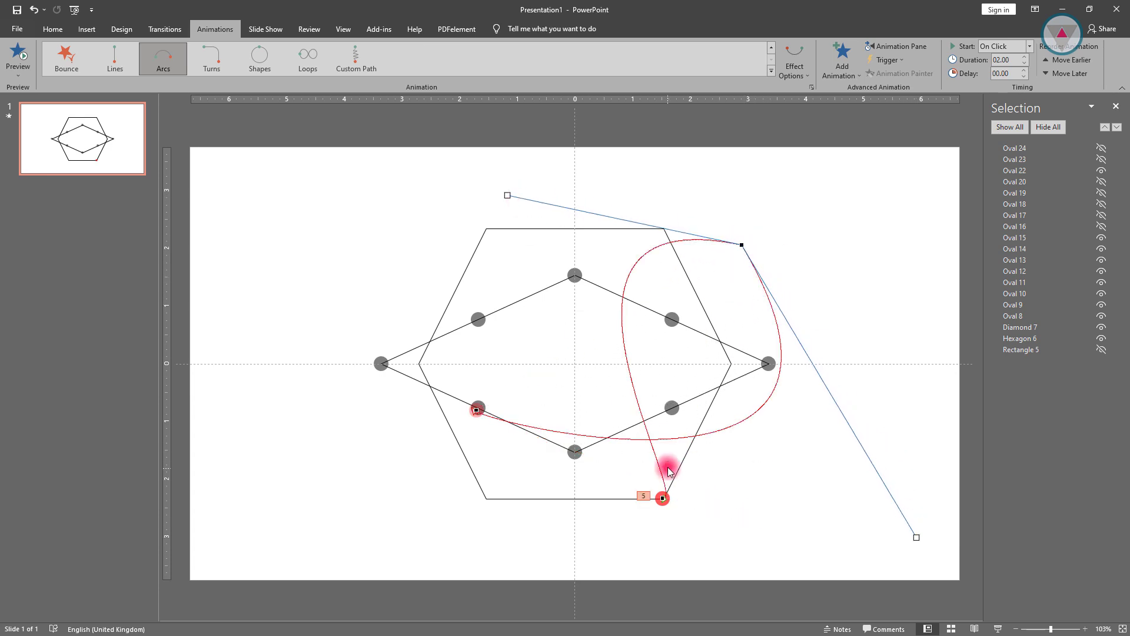
left_click(663, 498)
left_click_drag(674, 479, 694, 470)
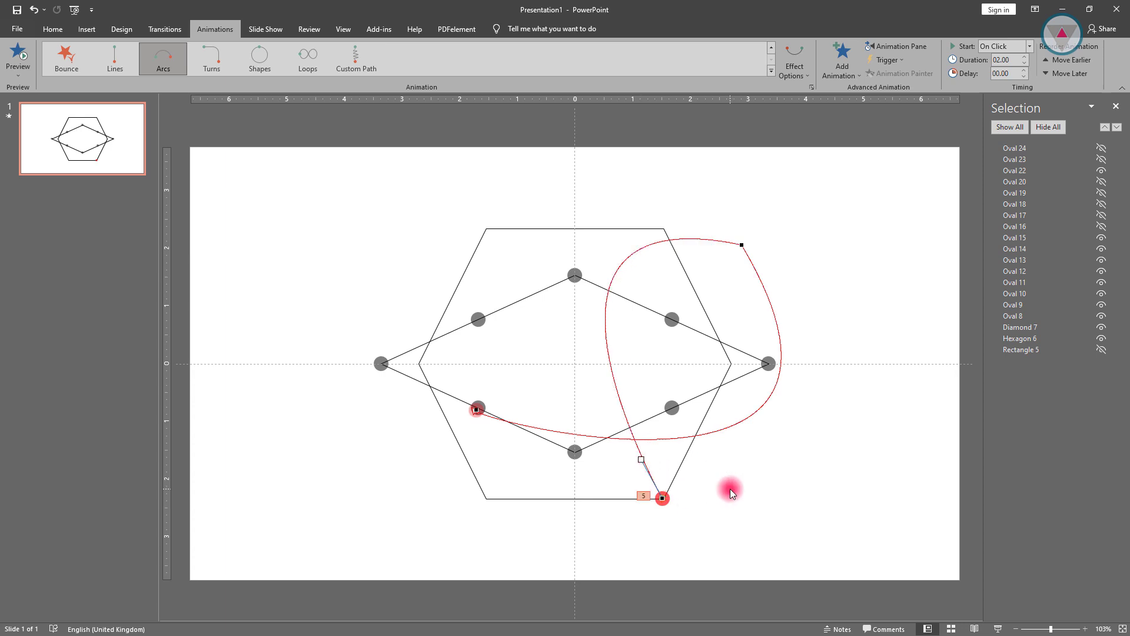
- Raise Oval 22's upper path point, add a point beyond the hexagon's lower-right edge and center the path's end on its gray circle
left_click_drag(741, 243, 740, 219)
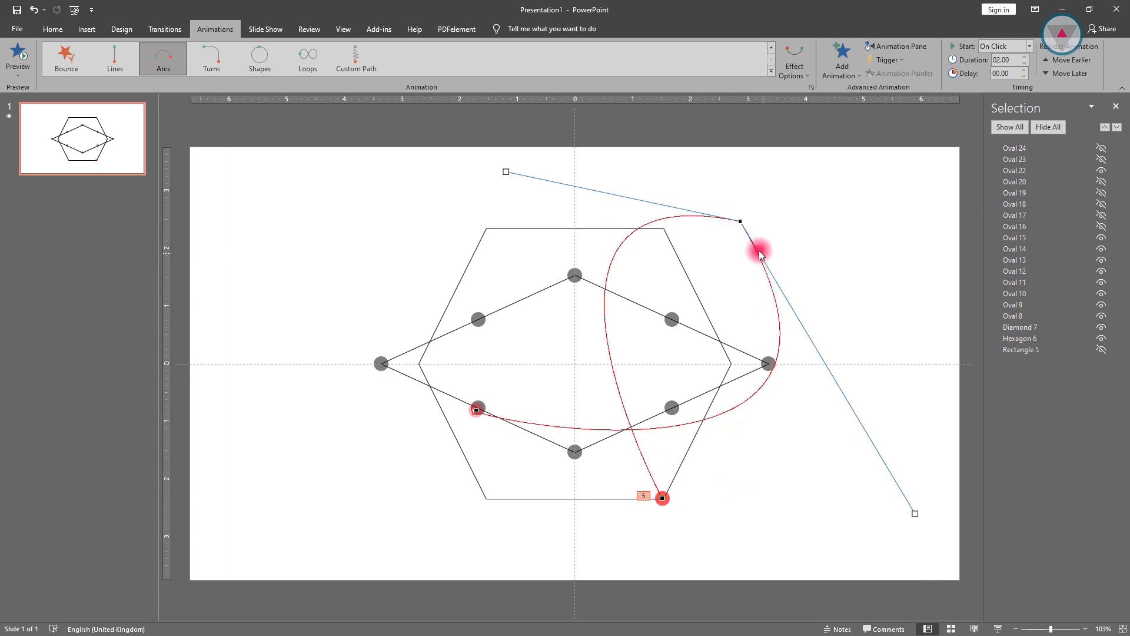
left_click_drag(914, 513, 971, 282)
left_click_drag(693, 338, 810, 481)
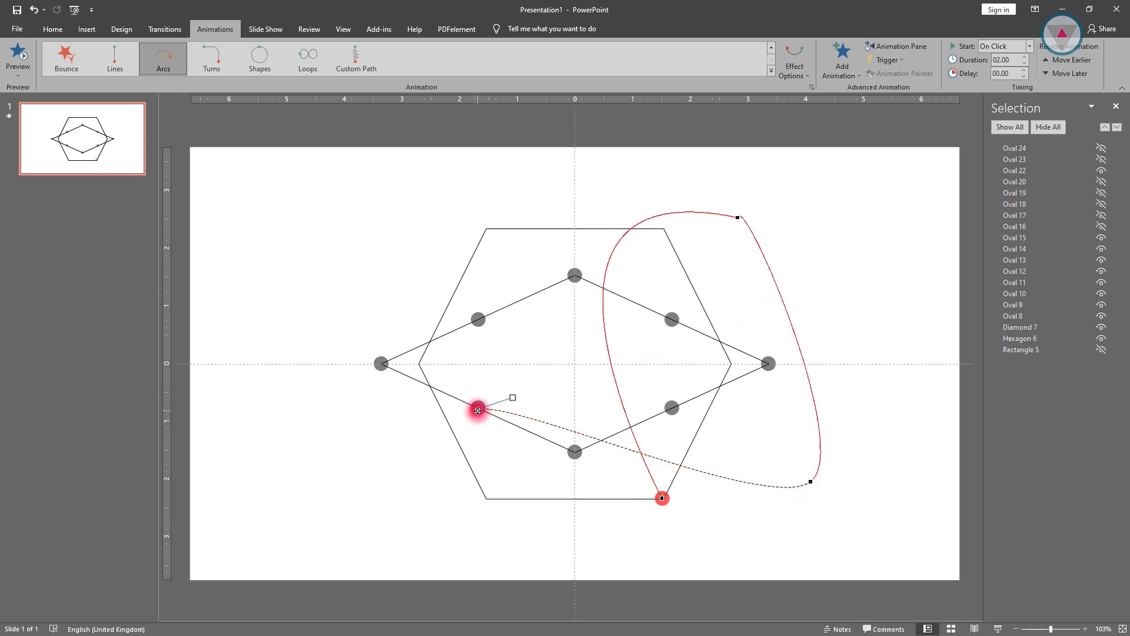
left_click_drag(478, 410, 539, 432)
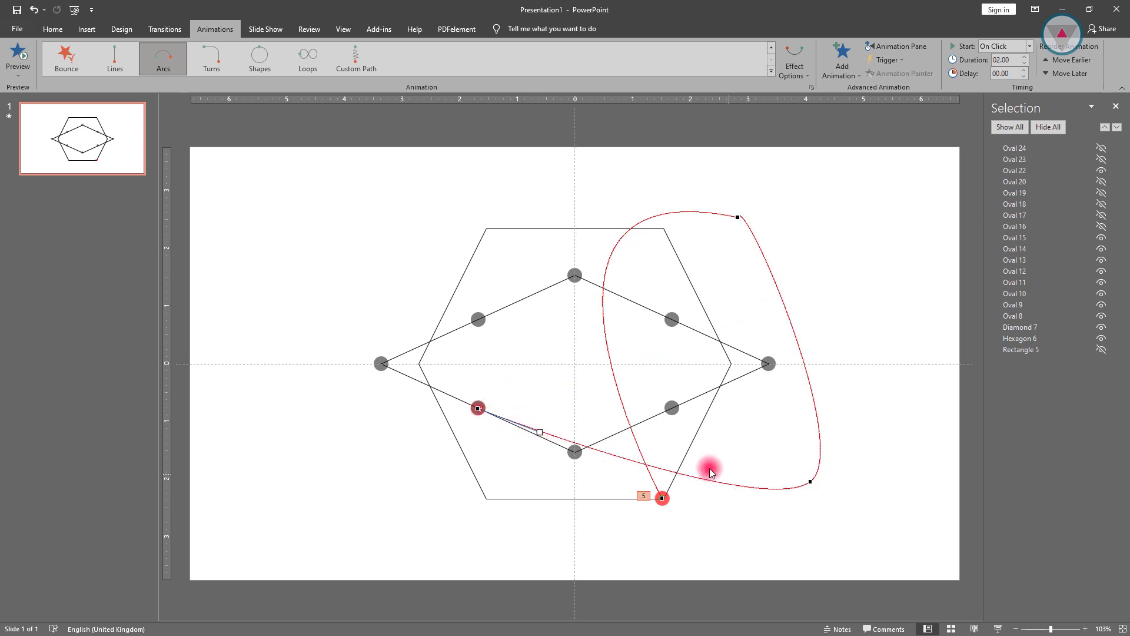
- Raise the upper point of Oval 22's path above the hexagon and level its handles to round the top of the loop
left_click(738, 217)
left_click_drag(760, 220, 876, 217)
left_click_drag(732, 214, 734, 194)
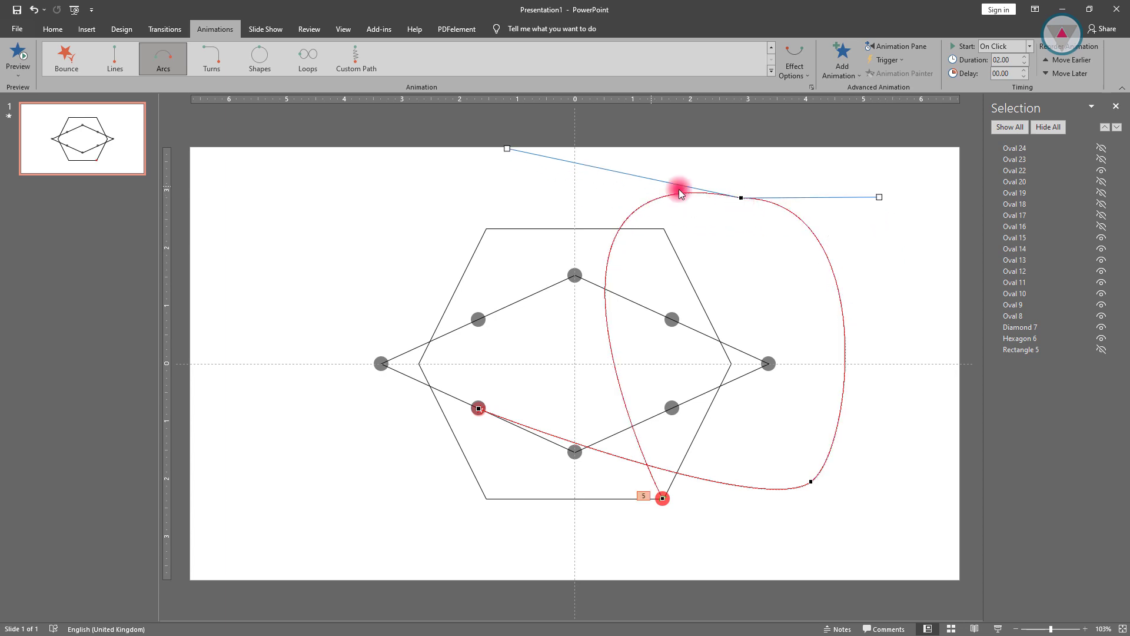
left_click_drag(507, 148, 516, 206)
left_click_drag(740, 197, 788, 196)
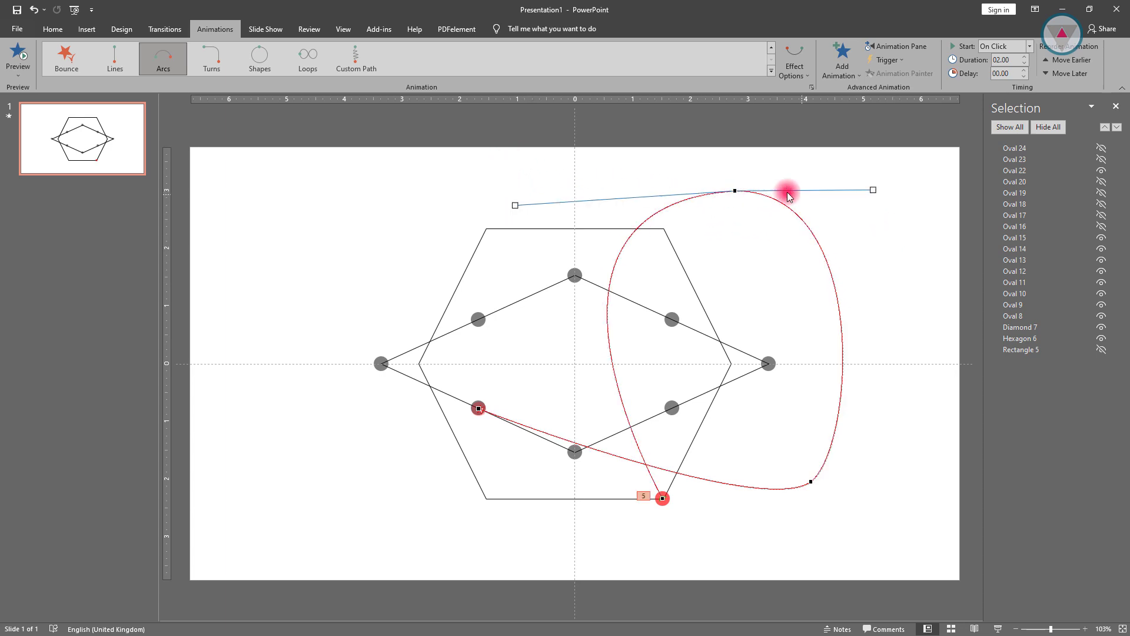
left_click_drag(873, 190, 881, 192)
- Shift the lower outer point of Oval 22's path slightly inward and adjust both its handles to smooth the lower bend
left_click_drag(811, 482, 802, 474)
left_click_drag(845, 444, 869, 441)
left_click_drag(747, 503, 710, 502)
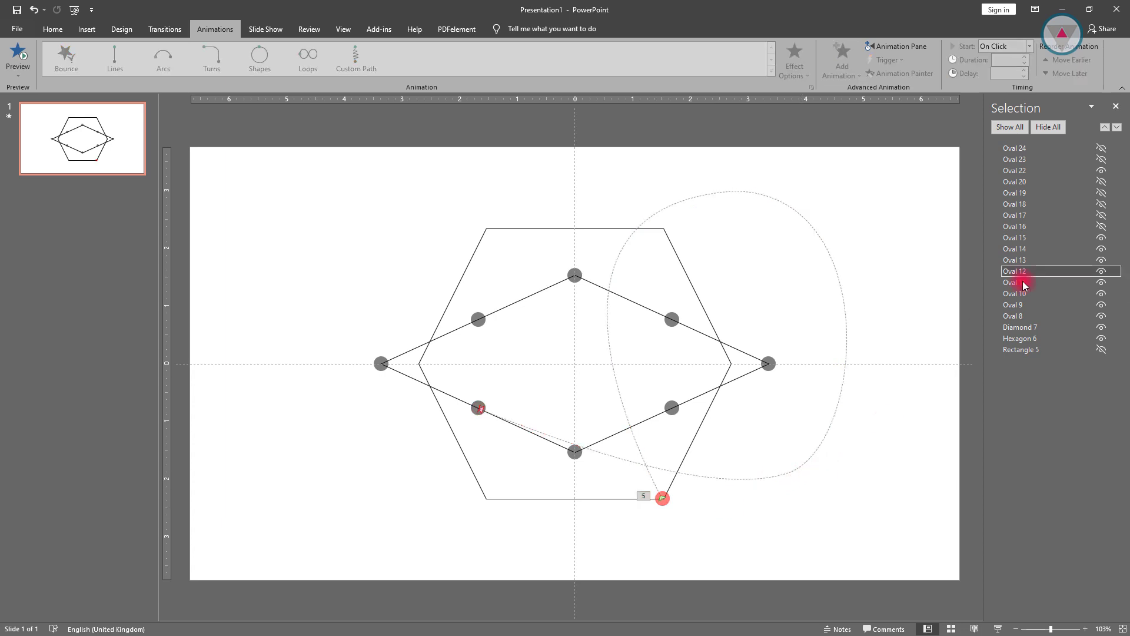
- Hide Oval 22, show Oval 23 and end its path on the gray circle at the diamond's bottom corner
left_click(1101, 160)
left_click(1102, 171)
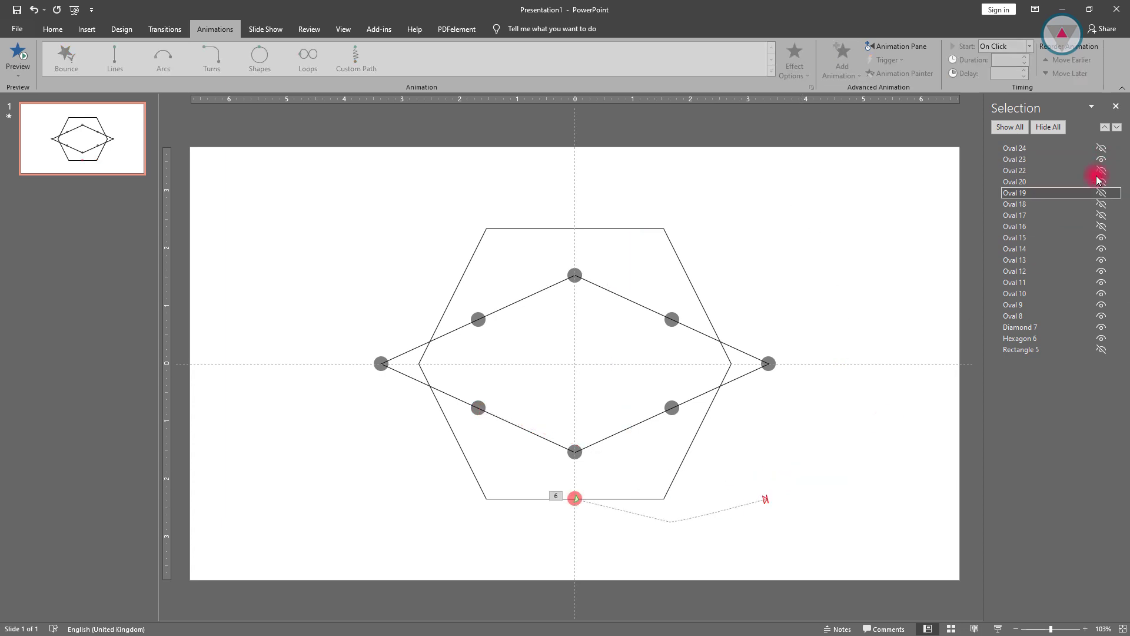
right_click(765, 499)
left_click(782, 505)
left_click_drag(765, 498, 574, 451)
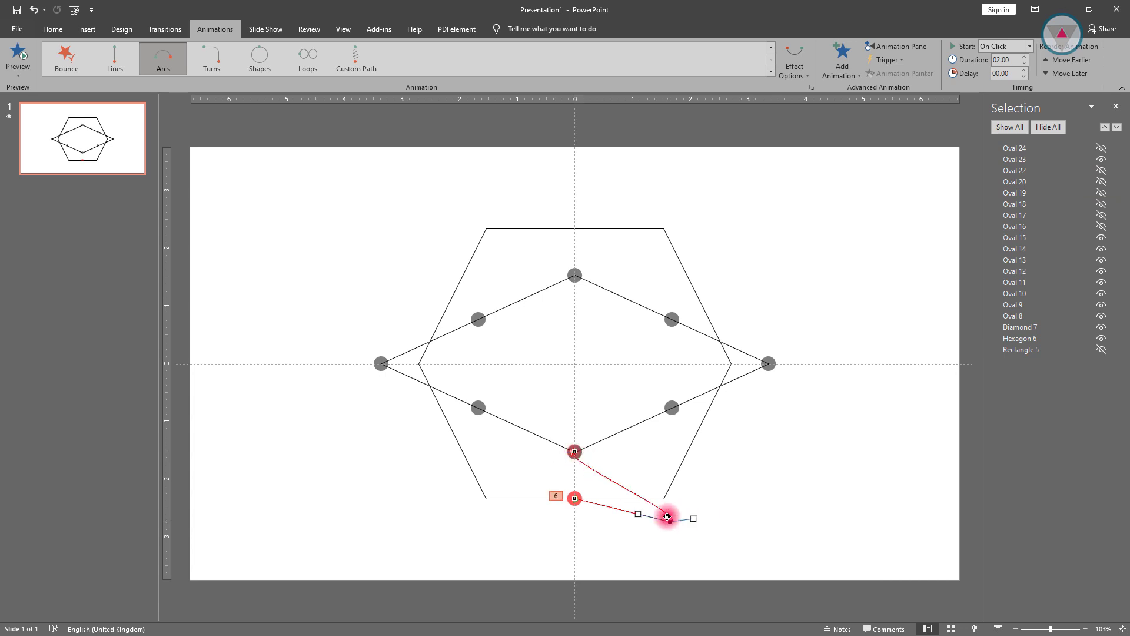
- Move the middle point of Oval 23's path outside the hexagon's upper-right edge and extend the handles to form a tall arc
left_click_drag(668, 516, 914, 384)
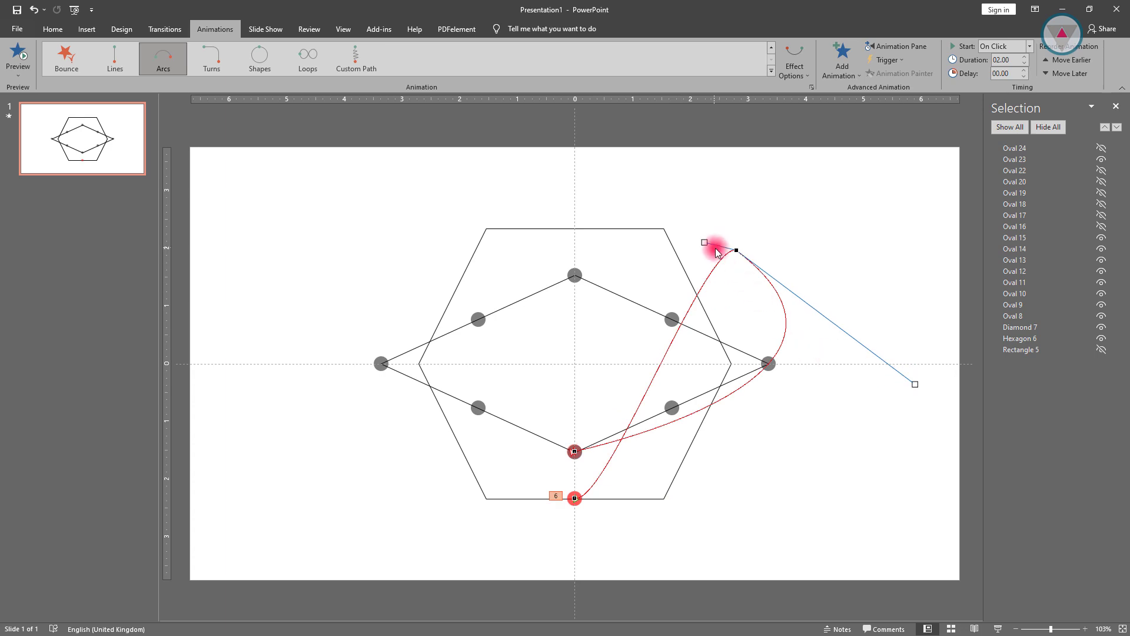
left_click_drag(716, 250, 620, 197)
left_click_drag(574, 498, 600, 435)
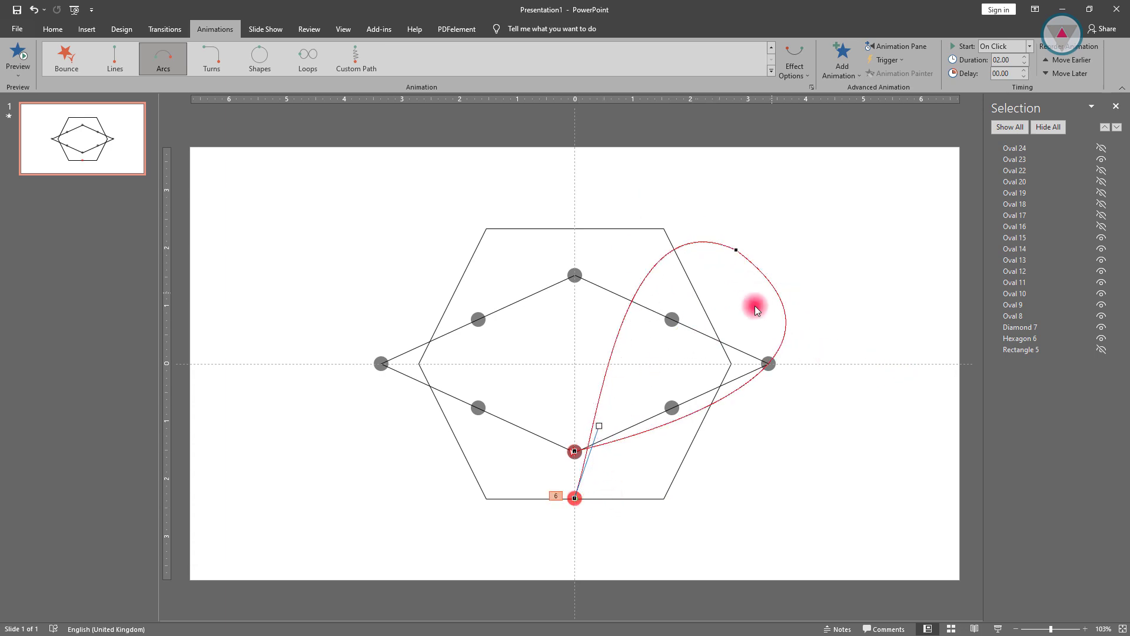
- Pull a new point inward from the outer curve of Oval 23's path and extend the upper point's outer handle to start a small loop
left_click_drag(784, 305, 745, 314)
left_click_drag(774, 280, 758, 368)
left_click_drag(719, 254, 918, 262)
left_click(736, 249)
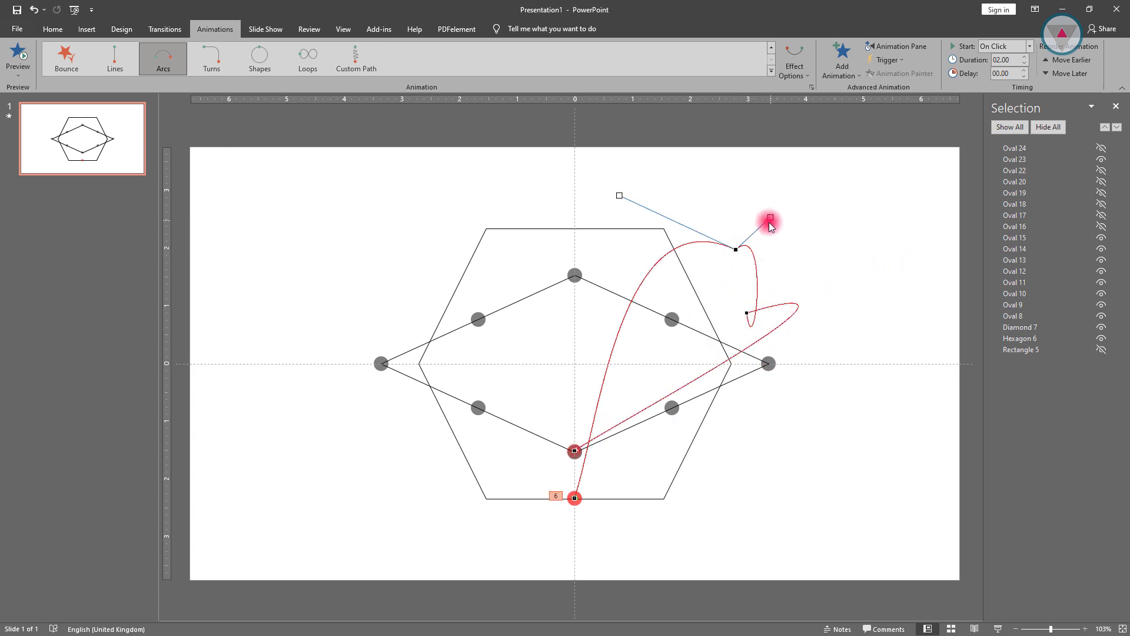
left_click_drag(739, 222, 860, 212)
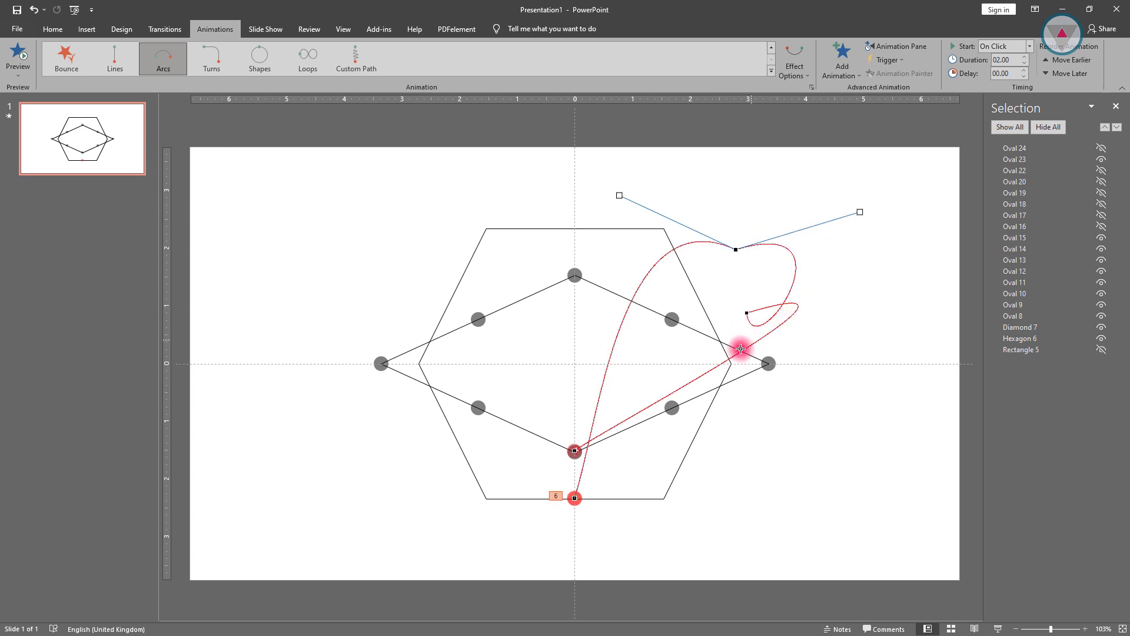
- Add an outer point to Oval 23's path, place it beyond the hexagon's lower-right edge and lengthen its upper handle outward
left_click_drag(774, 331, 821, 250)
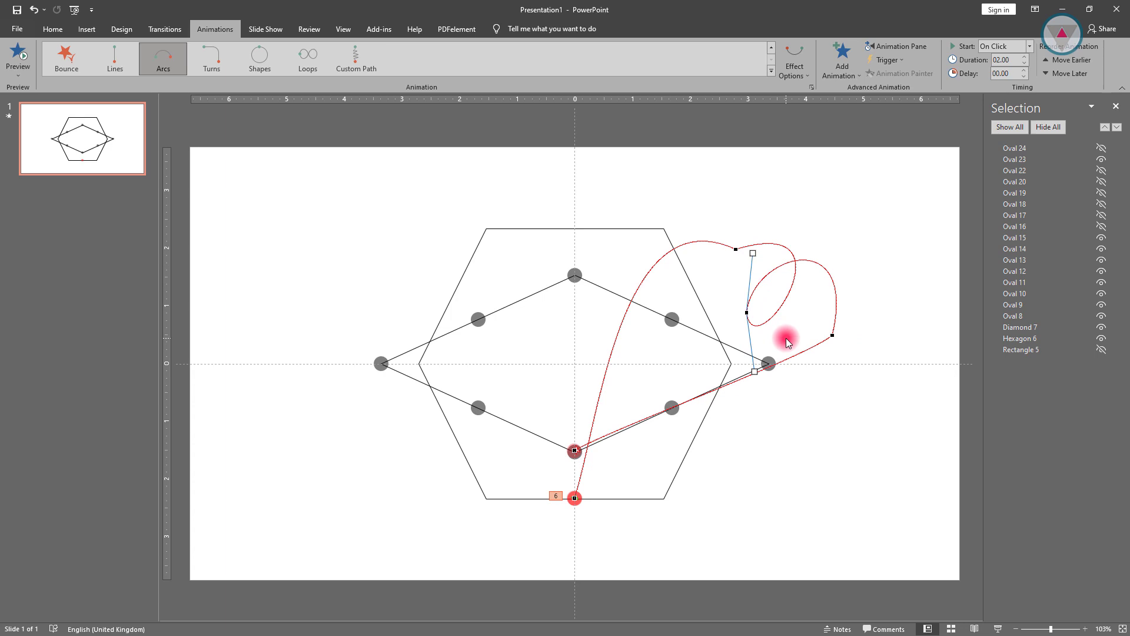
left_click_drag(832, 334, 842, 410)
left_click(576, 449)
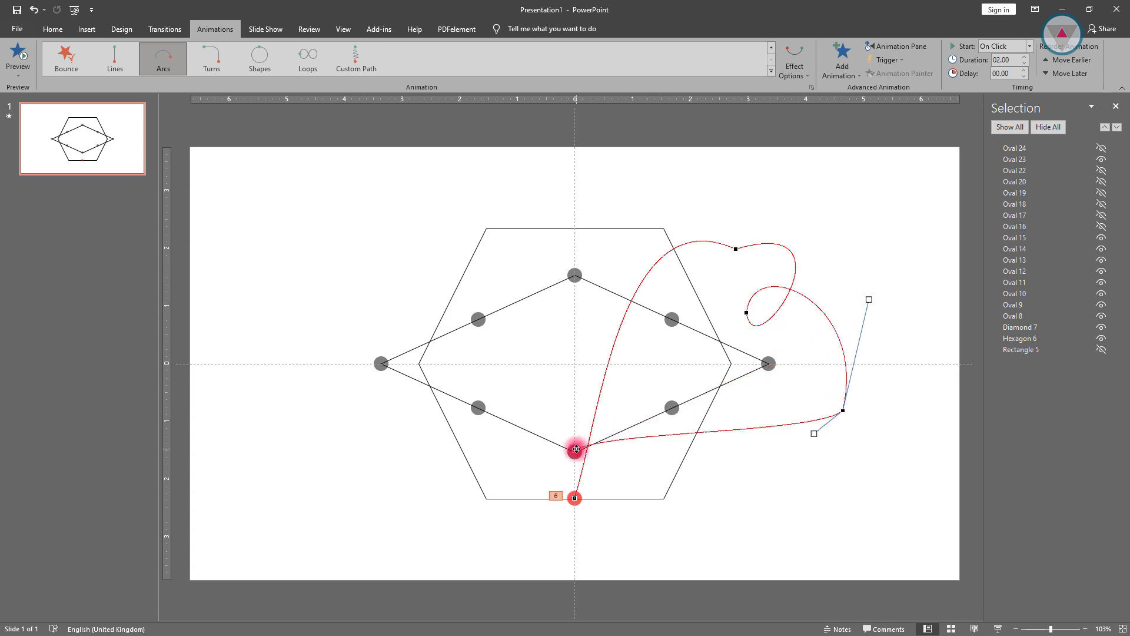
left_click_drag(604, 436, 831, 424)
left_click_drag(858, 313, 901, 335)
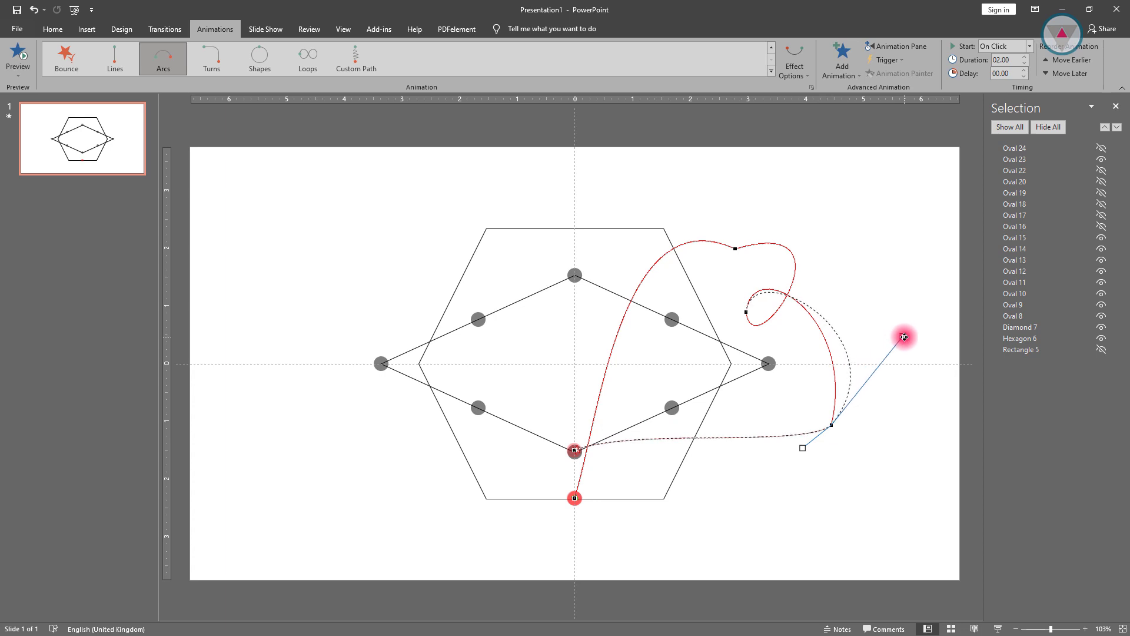
- Lower the inner point of Oval 23's path slightly, raise its upper handle and extend the upper point's outer handle to widen the loop
left_click_drag(745, 312, 741, 327)
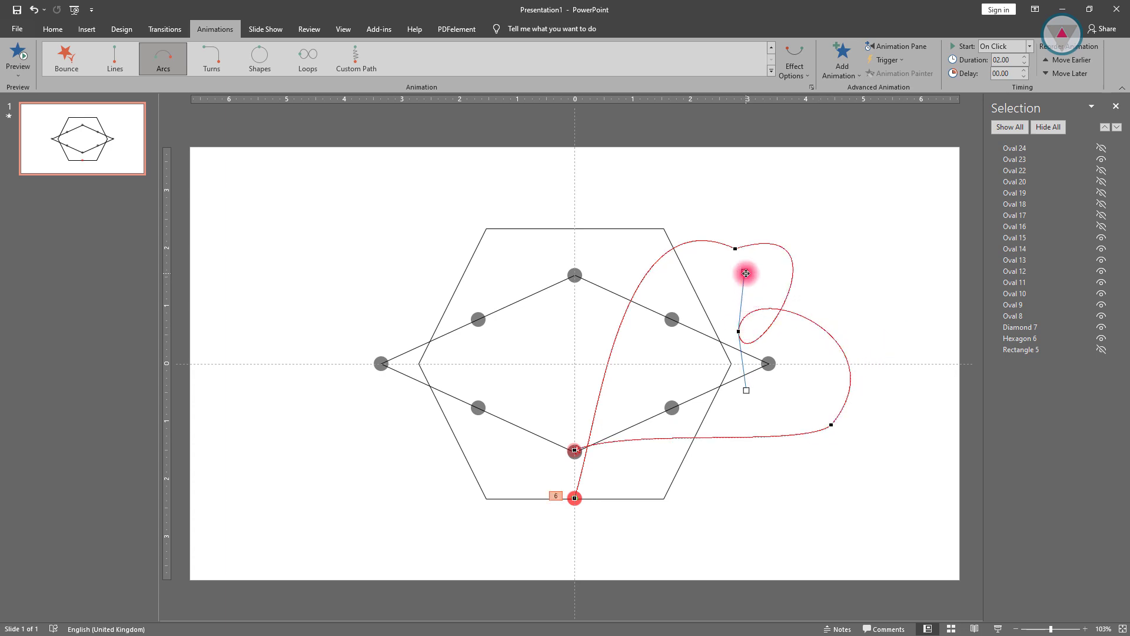
left_click_drag(746, 273, 738, 254)
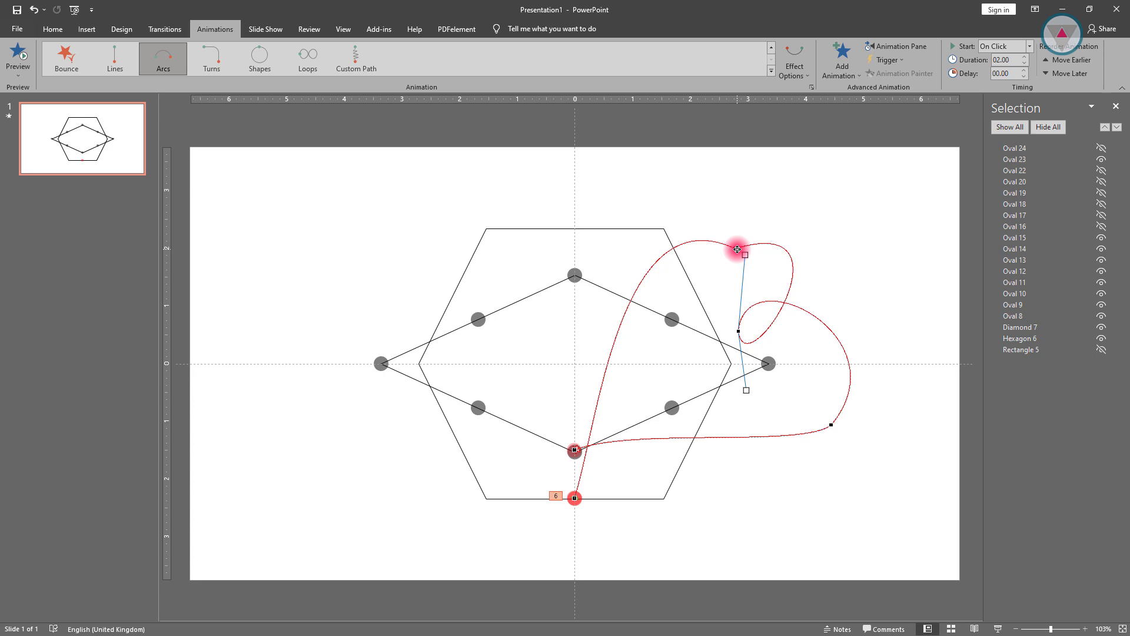
left_click(737, 249)
left_click_drag(860, 209, 901, 262)
left_click(739, 331)
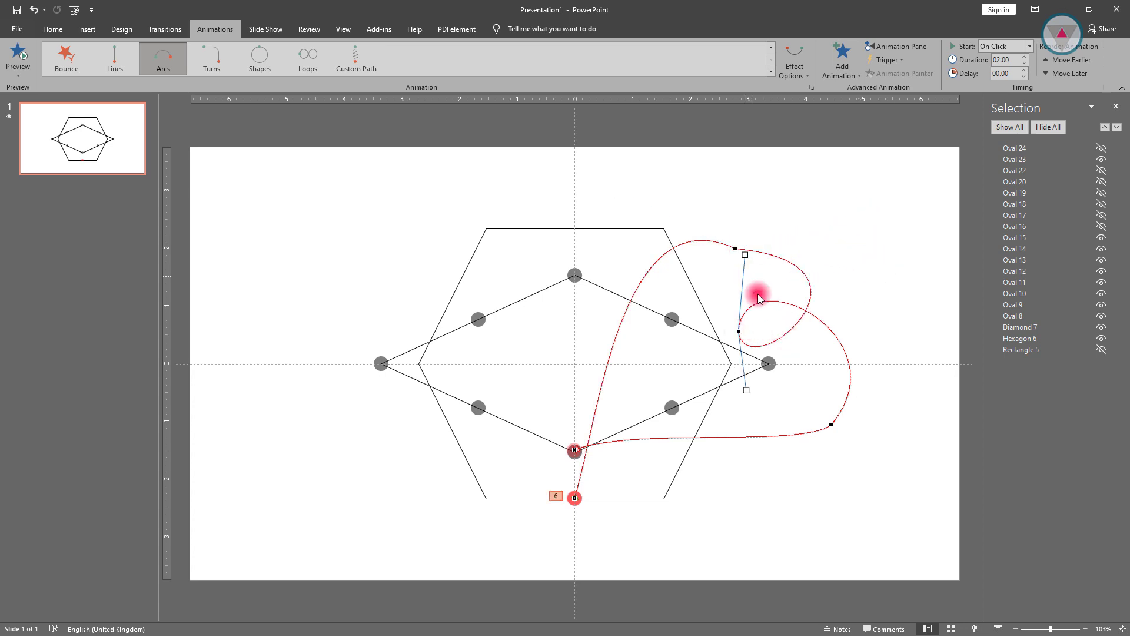
left_click_drag(745, 255, 737, 211)
- Level the upper point's handles on Oval 23's path and lengthen the inner point's lower handle straight down to round the inner loop
left_click(735, 249)
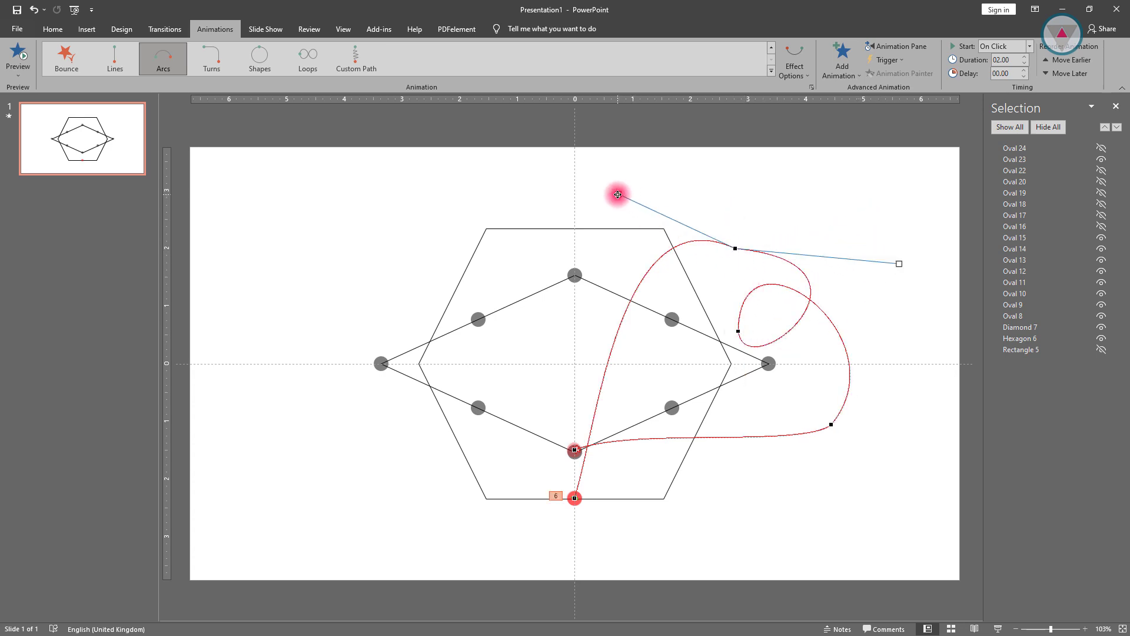
left_click_drag(617, 195, 619, 236)
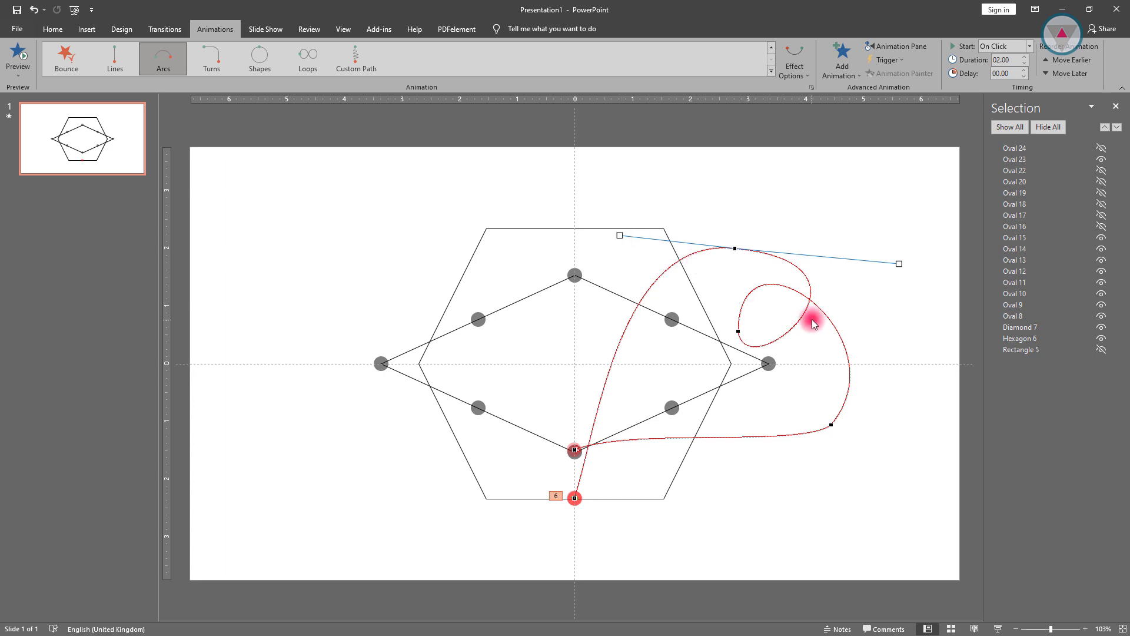
left_click(738, 331)
left_click_drag(753, 390, 740, 459)
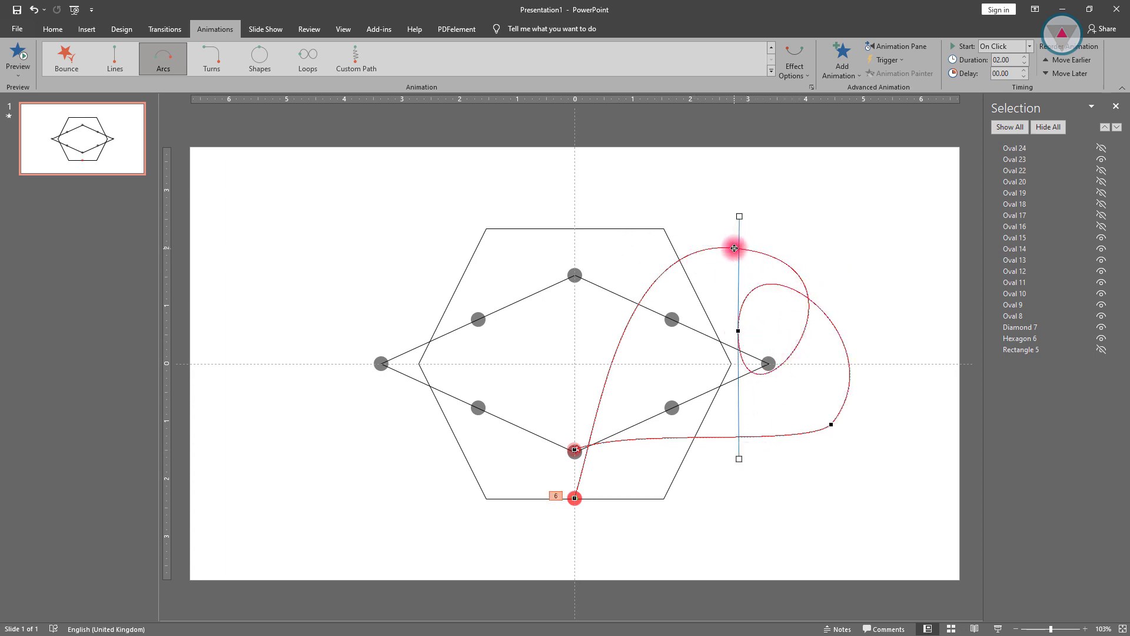
left_click_drag(734, 248, 847, 253)
left_click(739, 331)
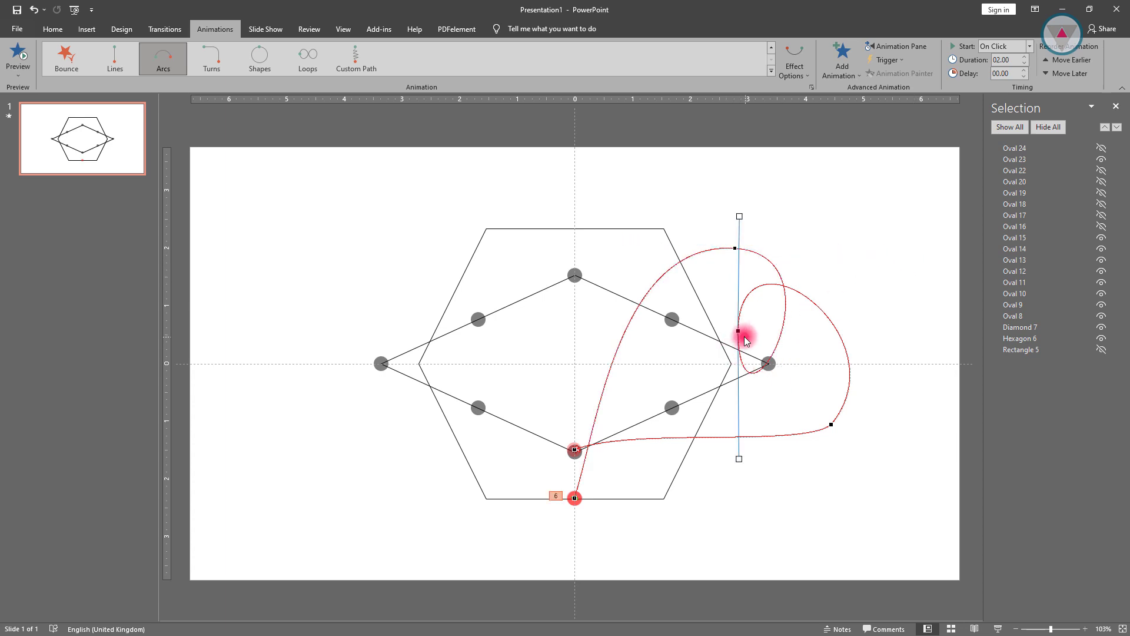
- Raise the outer point's upper handle on Oval 23's path and tilt the top point's outer handle slightly down to enlarge the outer arc
left_click(830, 424)
left_click_drag(859, 400, 915, 239)
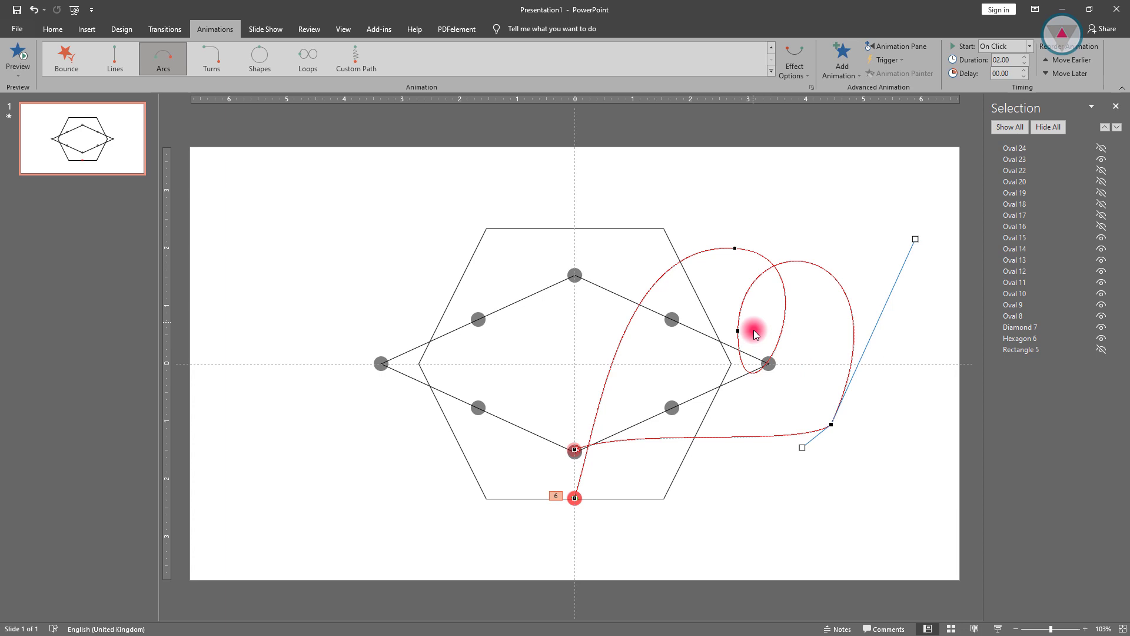
left_click(735, 247)
left_click_drag(846, 251, 865, 270)
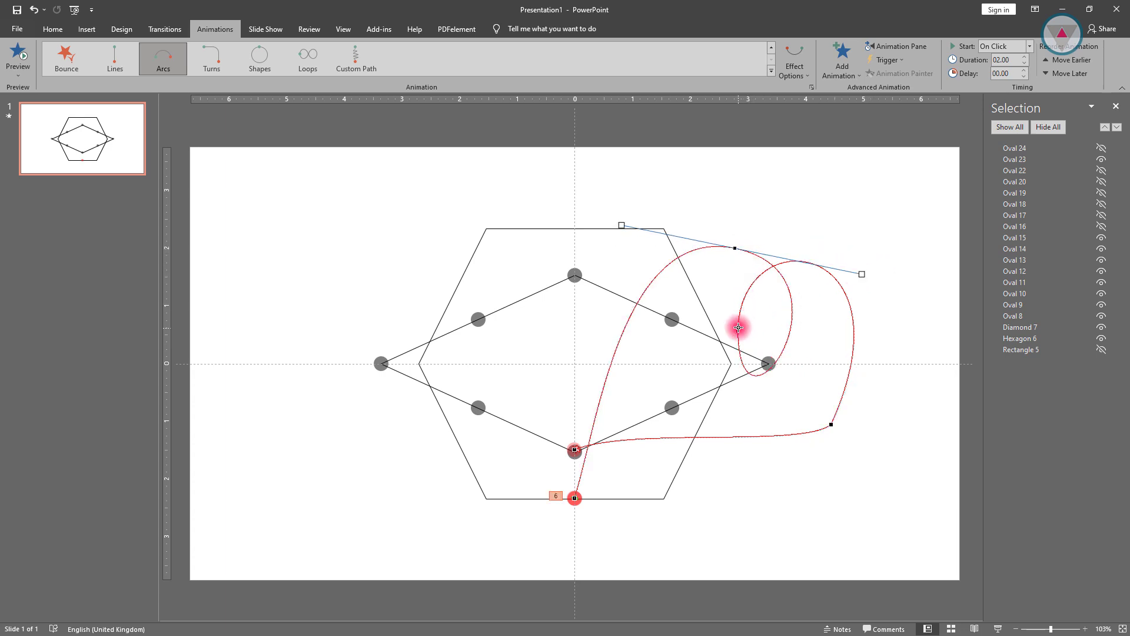
- Lean the inner point's upper handle toward the hexagon's interior and try to swing its lower handle outward, undoing the excess change
left_click(738, 331)
left_click_drag(737, 228, 655, 246)
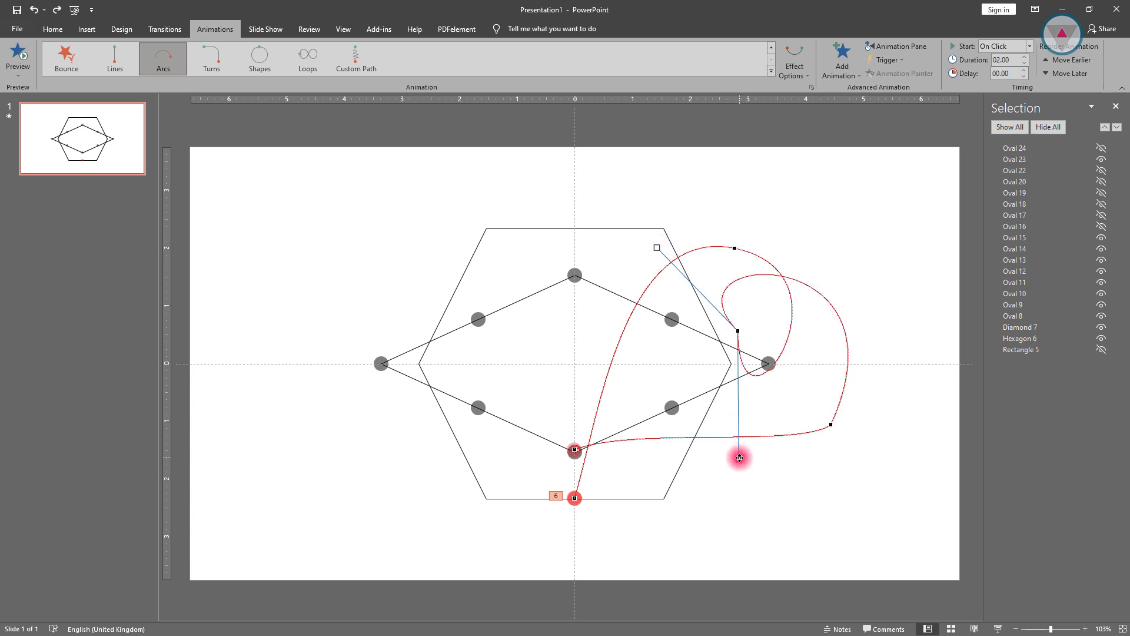
left_click_drag(739, 458, 790, 399)
key("ctrl+z")
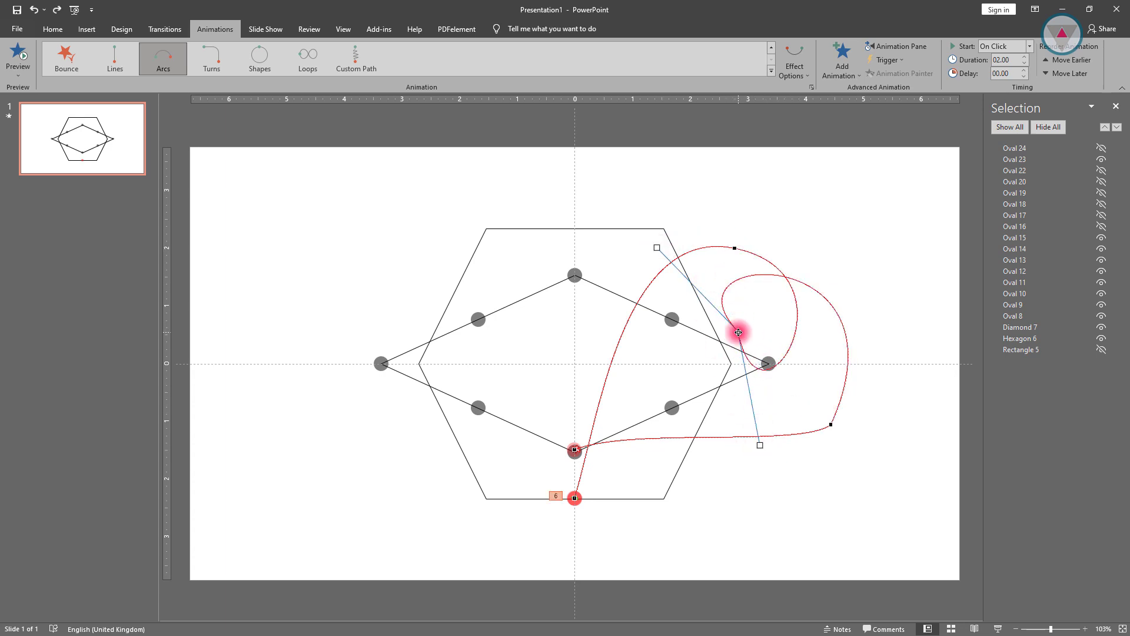
- Move Oval 23's inner path point to the diamond's upper-right edge, restore the top point's long handles and realign the inner point's handles
left_click_drag(738, 334, 721, 346)
left_click(721, 255)
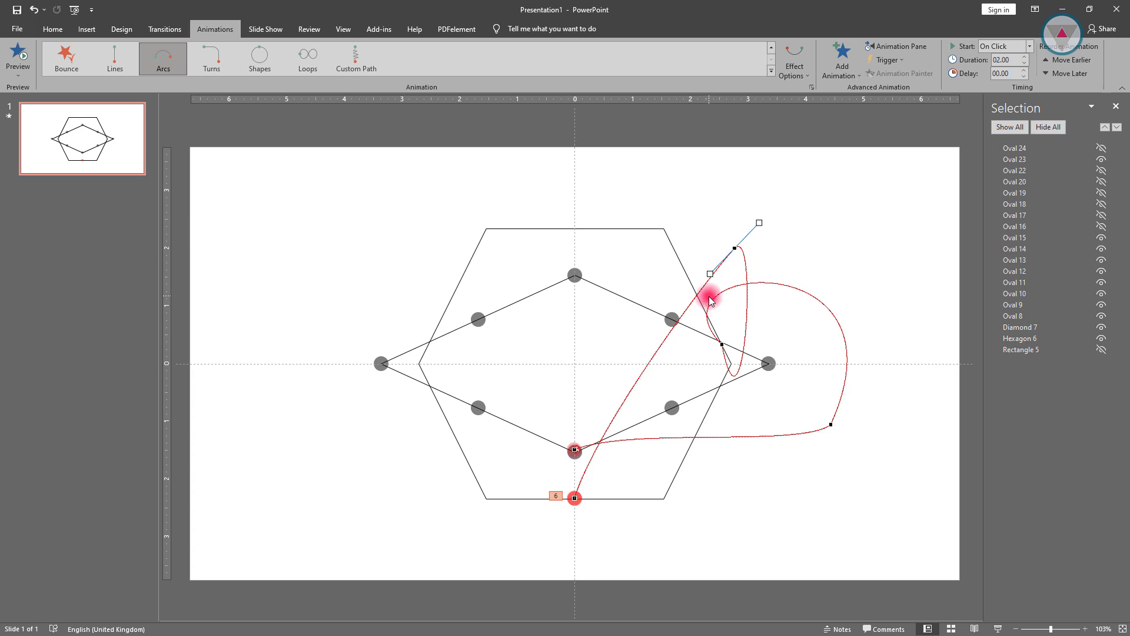
left_click_drag(710, 300, 648, 257)
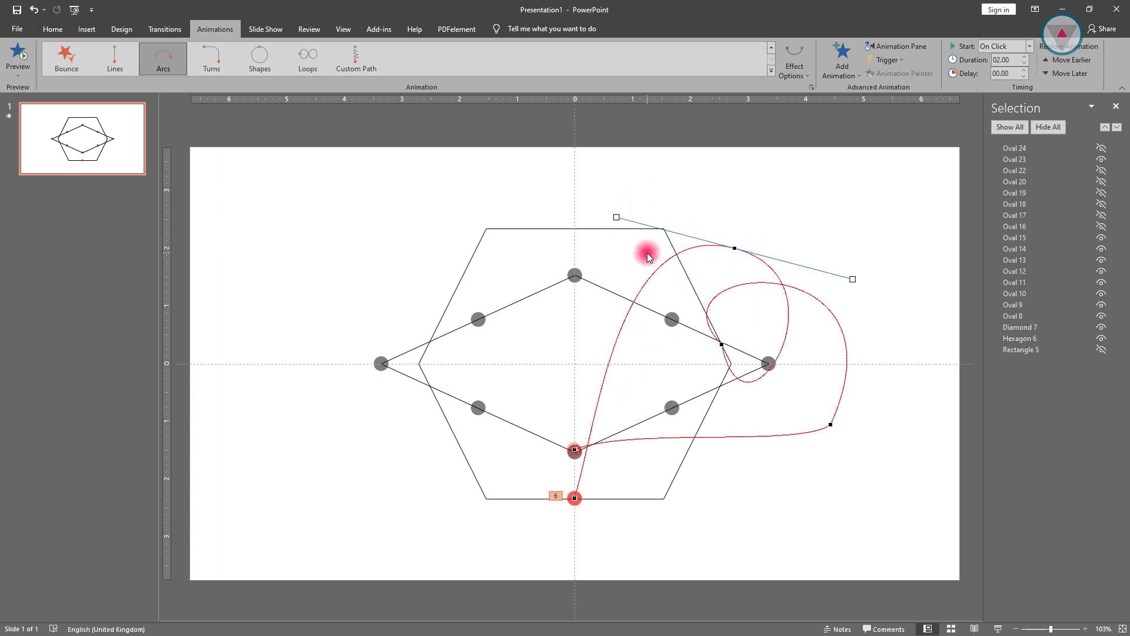
left_click_drag(731, 369, 775, 426)
left_click_drag(641, 264, 683, 245)
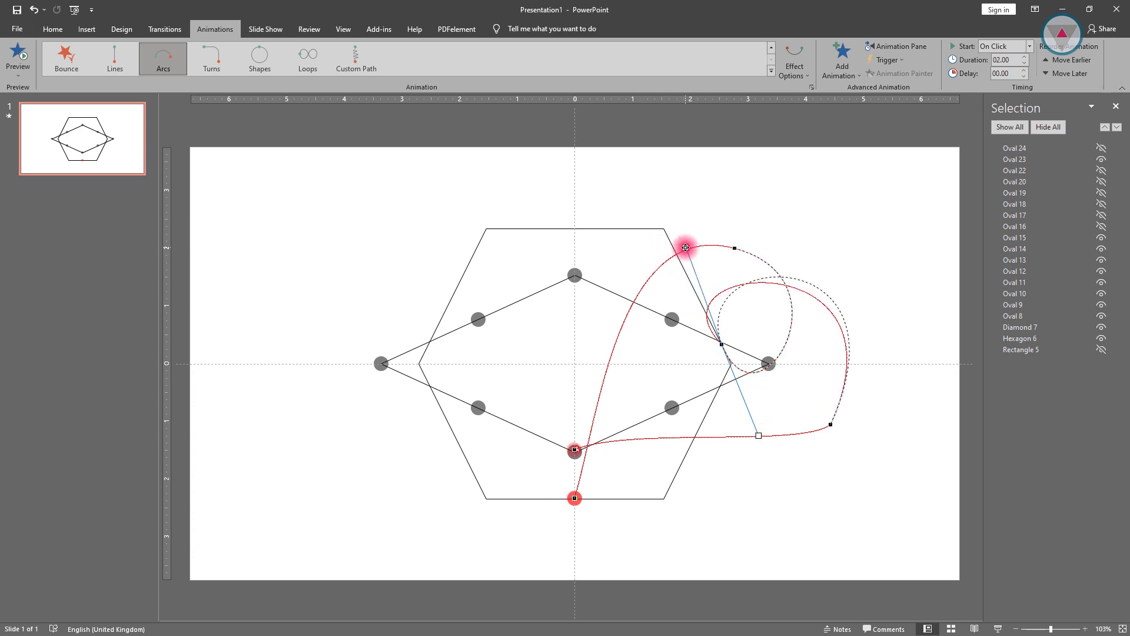
- Pull the outer point's upper handle farther outward and center the end of Oval 23's path on the diamond's bottom gray circle
left_click(830, 424)
left_click_drag(916, 239, 969, 271)
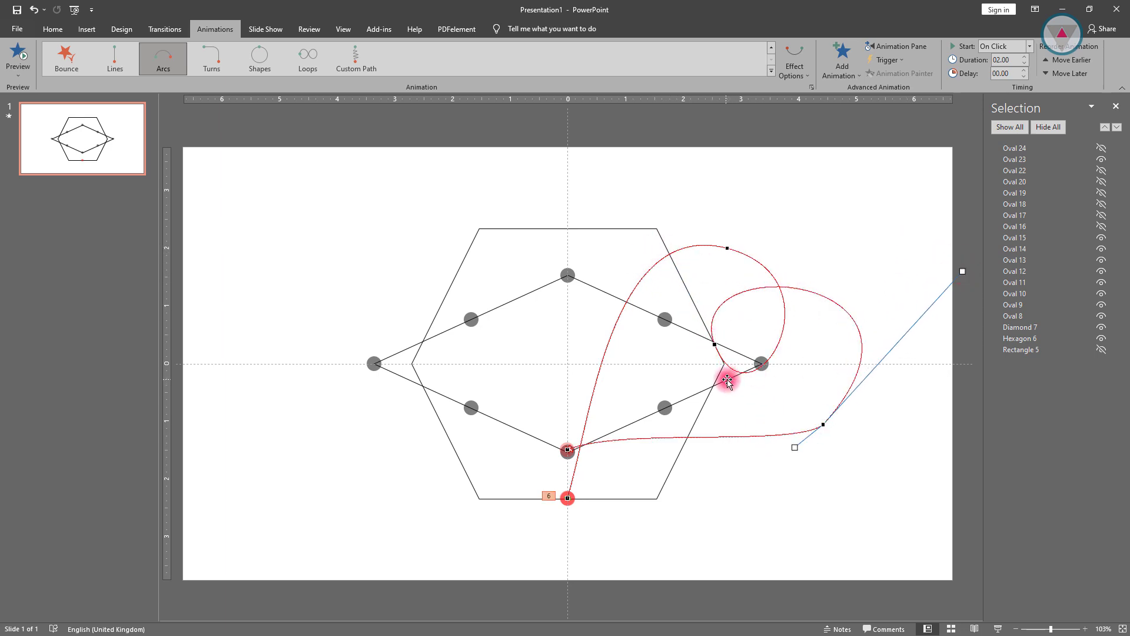
left_click(568, 449)
left_click_drag(576, 452, 575, 452)
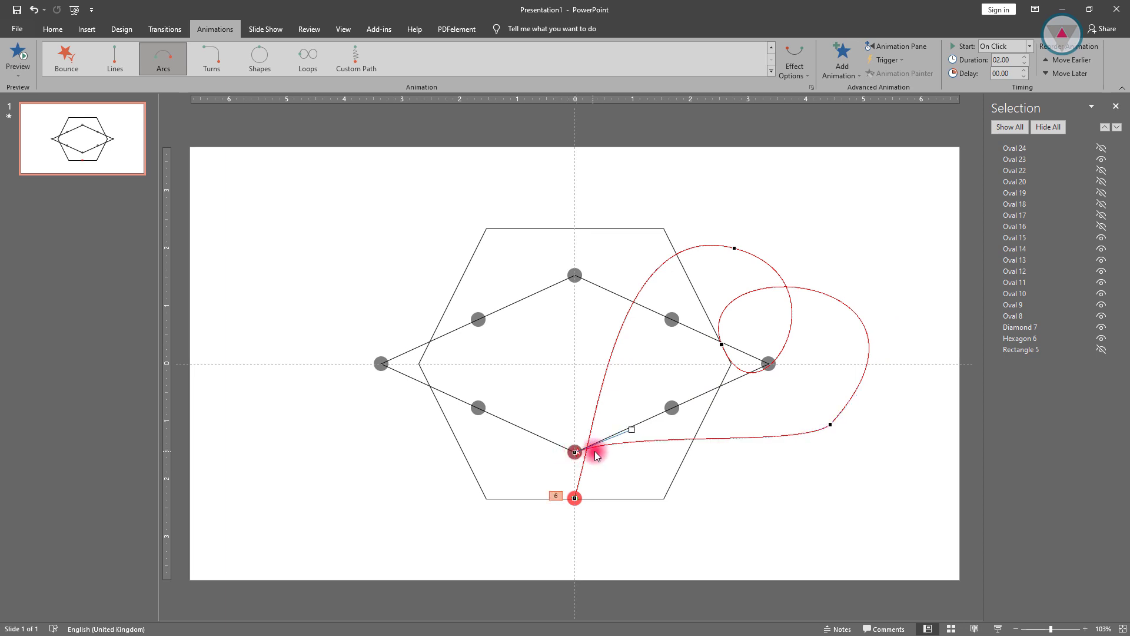
- Shift Oval 23's inner path point farther inside the hexagon and stretch the top point's handles nearly level to round the loop again
left_click_drag(686, 250, 680, 240)
left_click_drag(720, 345, 705, 346)
key("alt")
left_click(734, 247)
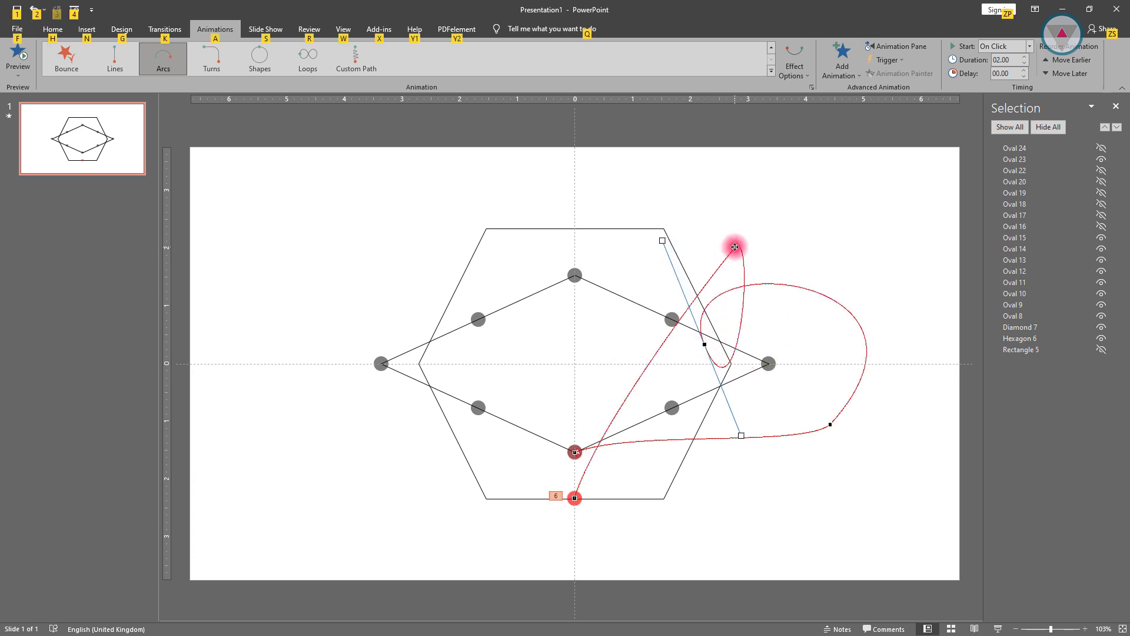
left_click_drag(719, 267, 603, 231)
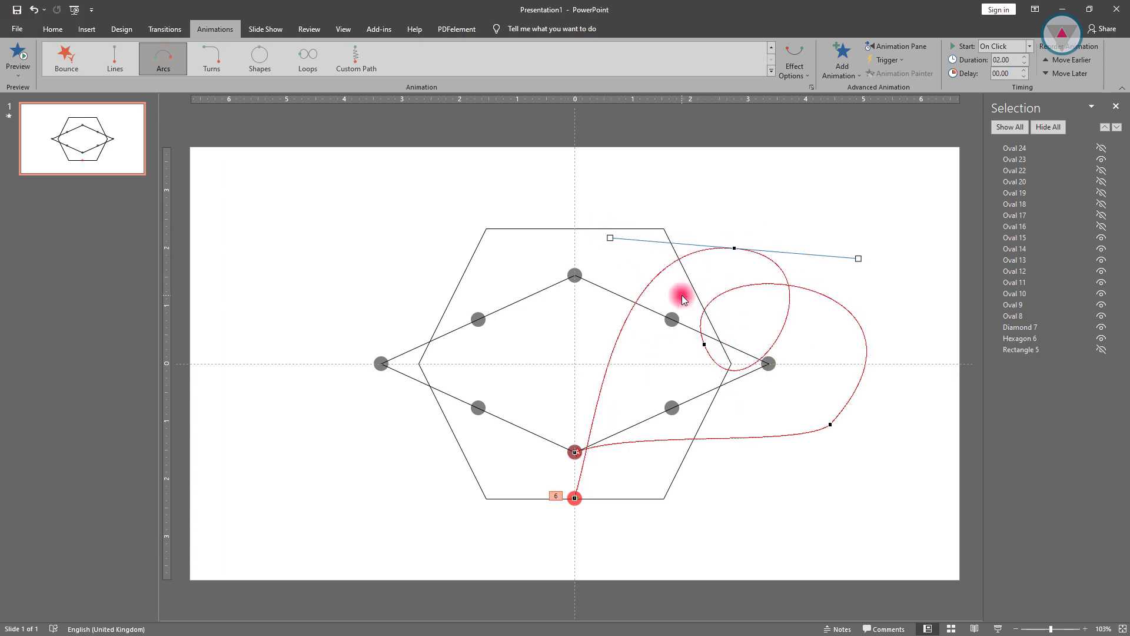
- Lengthen the inner point's lower handle on Oval 23's path and raise the outer point's upper handle to fill out both curves
left_click(732, 374)
left_click_drag(744, 441, 754, 461)
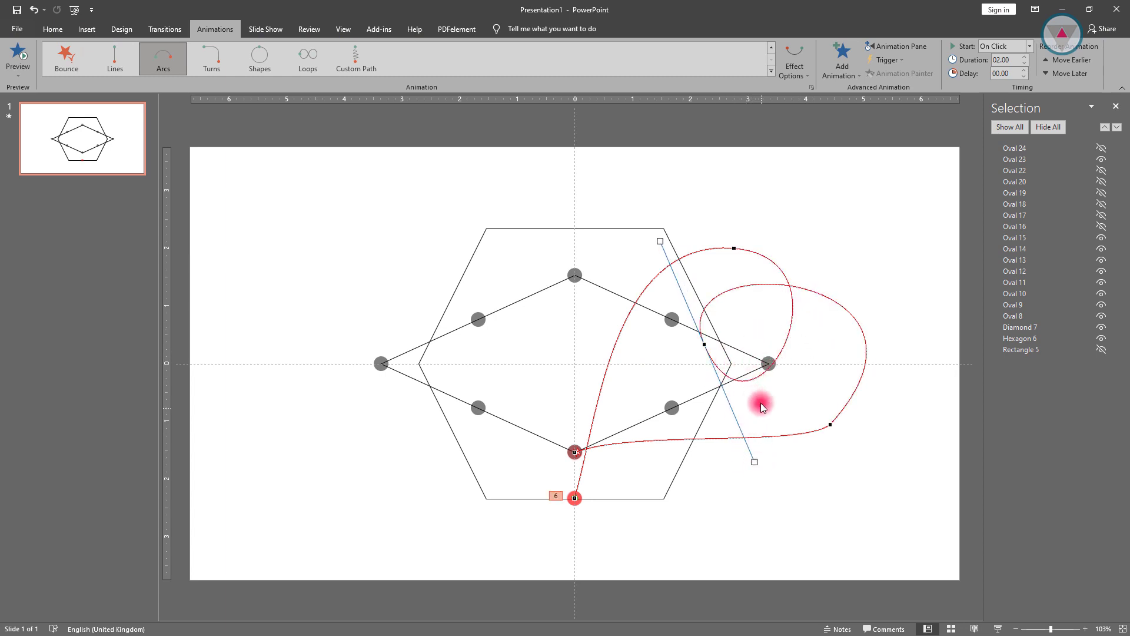
left_click_drag(754, 462, 759, 460)
left_click(830, 424)
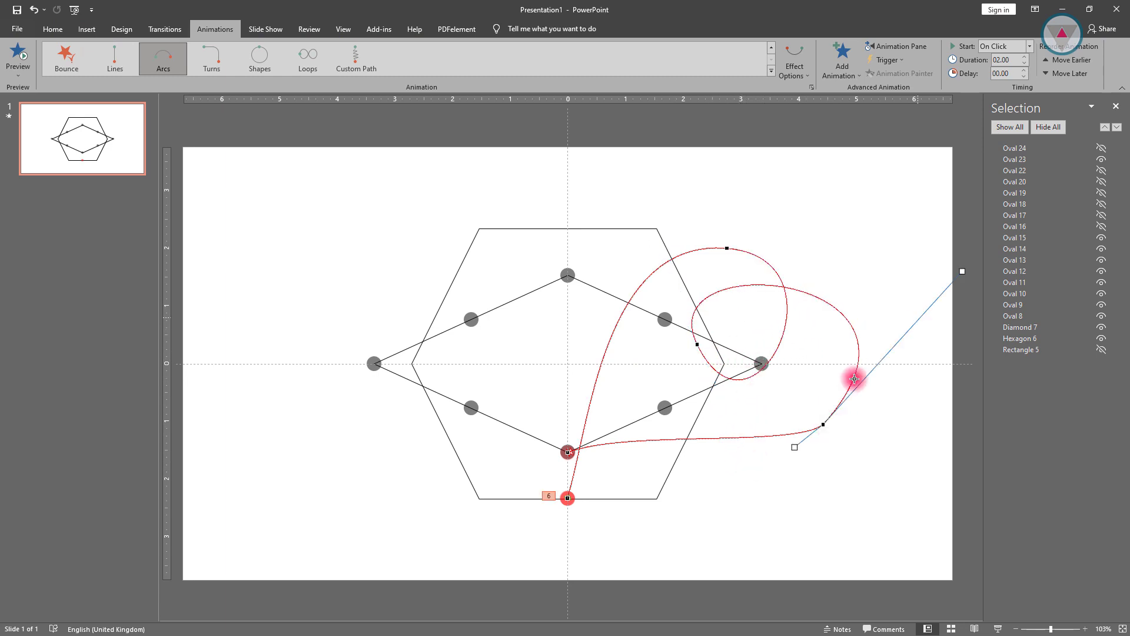
left_click_drag(964, 268, 965, 235)
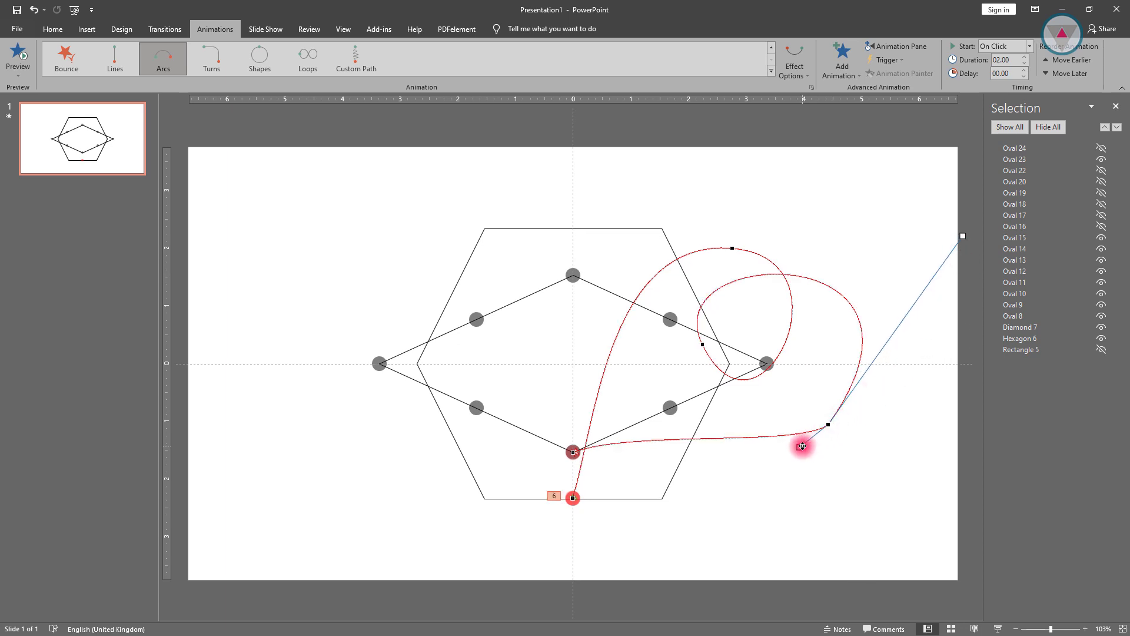
- Refine both handles of the outer point to smooth the lower bend of Oval 23's path, and finish editing the path
mouse_move(802, 446)
left_mouse_down()
mouse_move(767, 454)
mouse_move(805, 456)
mouse_move(799, 463)
left_mouse_up()
left_click(703, 347)
left_click(830, 424)
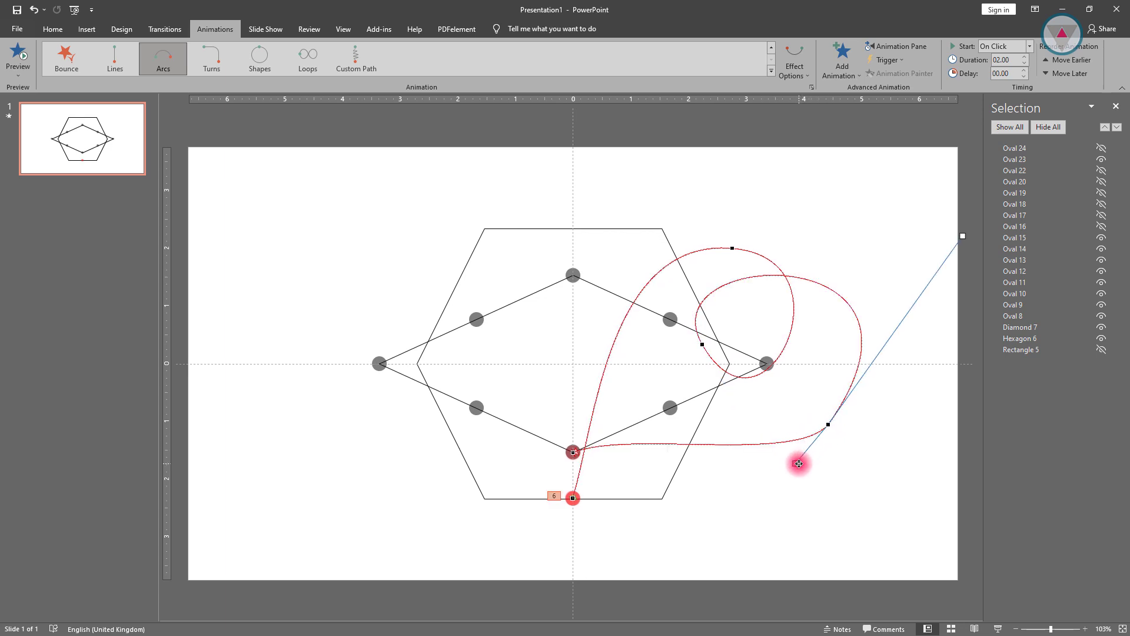
left_click_drag(966, 250, 991, 285)
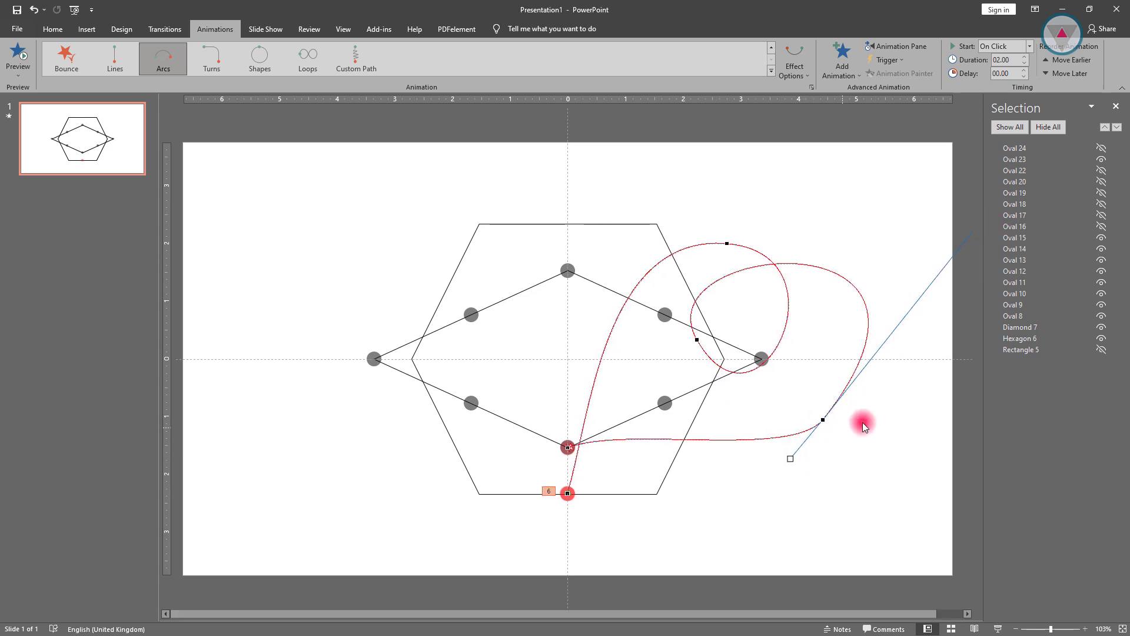
left_click(825, 419)
left_click(790, 465)
left_click_drag(792, 458, 788, 468)
left_click(849, 442)
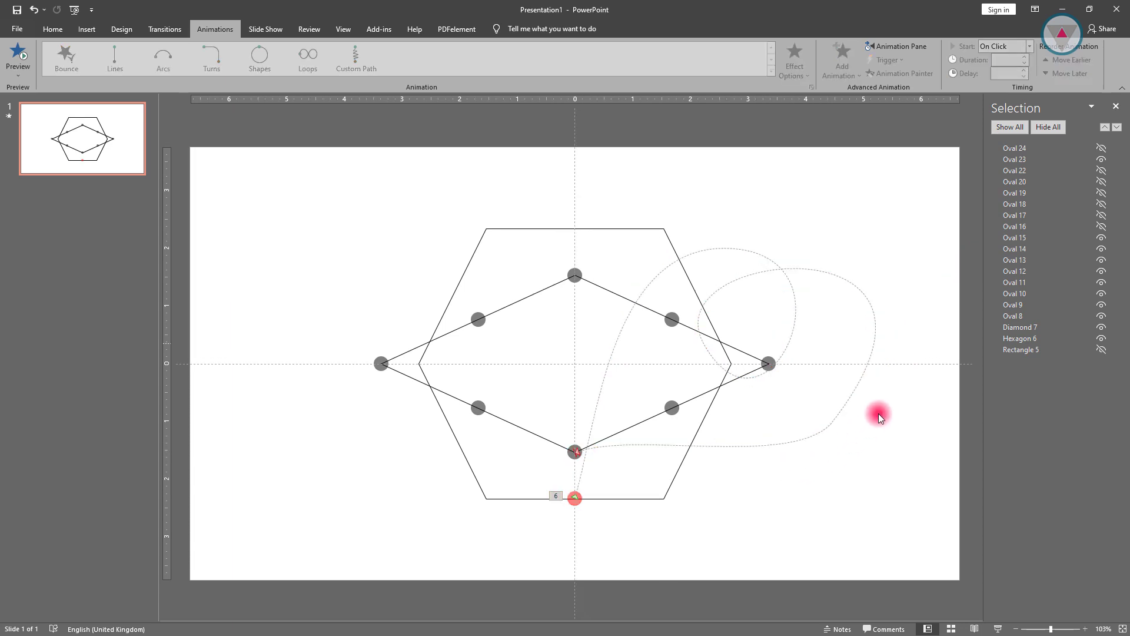
- Show Oval 24, hide Oval 23 and end Oval 24's path on the gray circle midway along the diamond's upper-left edge
left_click(1100, 147)
left_click(1102, 159)
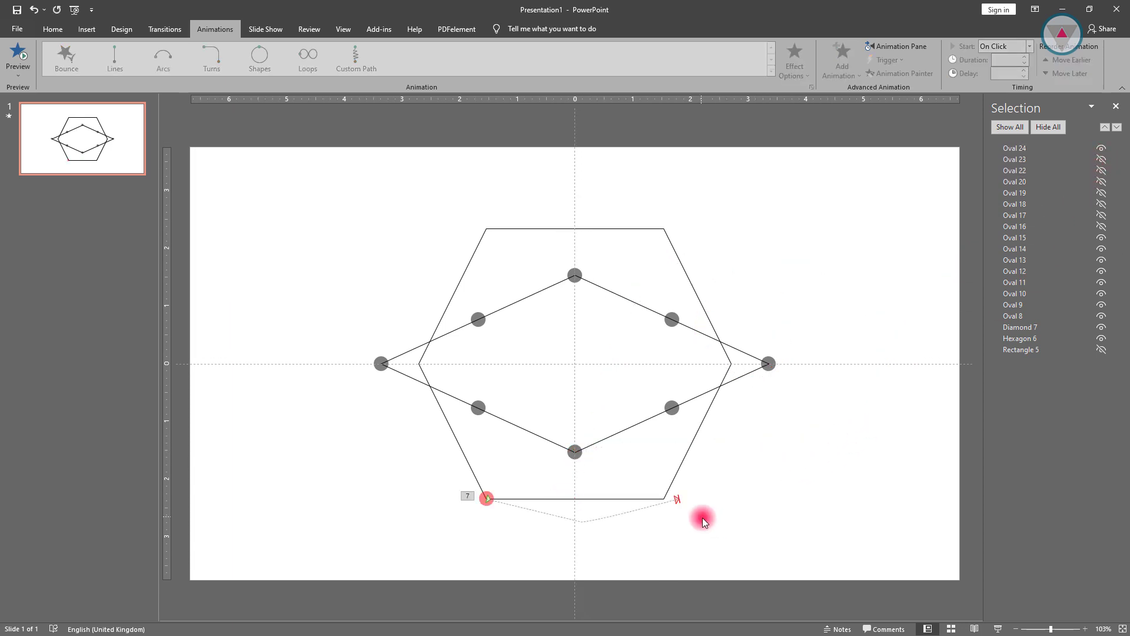
right_click(678, 498)
left_click(686, 507)
left_click_drag(678, 498, 479, 317)
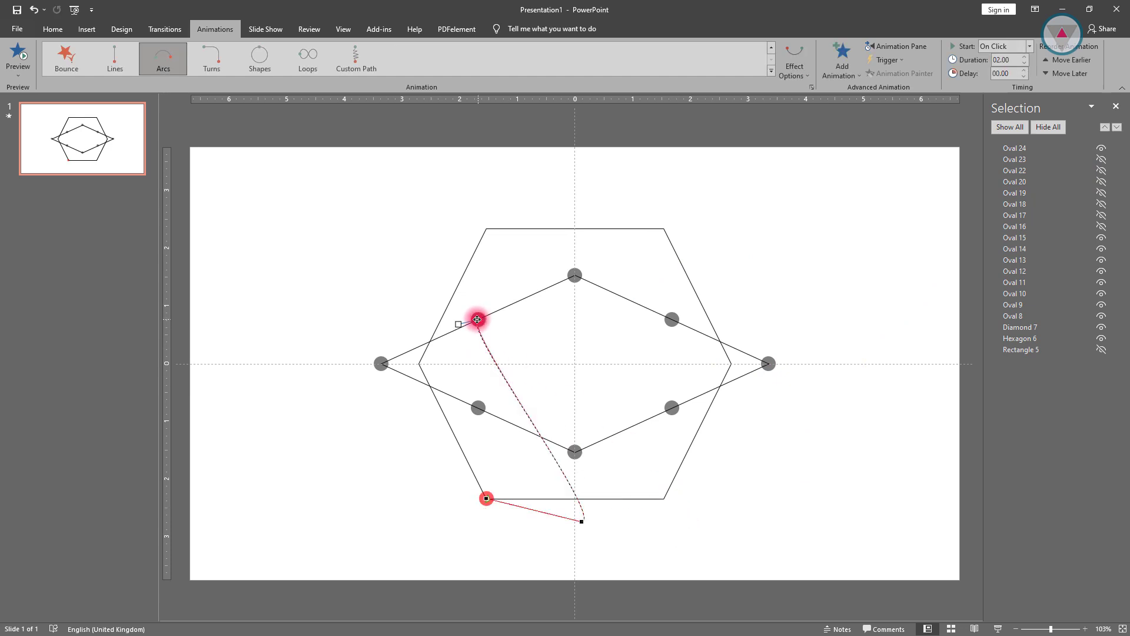
- Move the middle point of Oval 24's path just above the hexagon's upper-right corner and adjust its handles to form a tall arc
left_click_drag(583, 524, 932, 548)
left_click_drag(694, 242, 495, 120)
left_click_drag(725, 247, 658, 223)
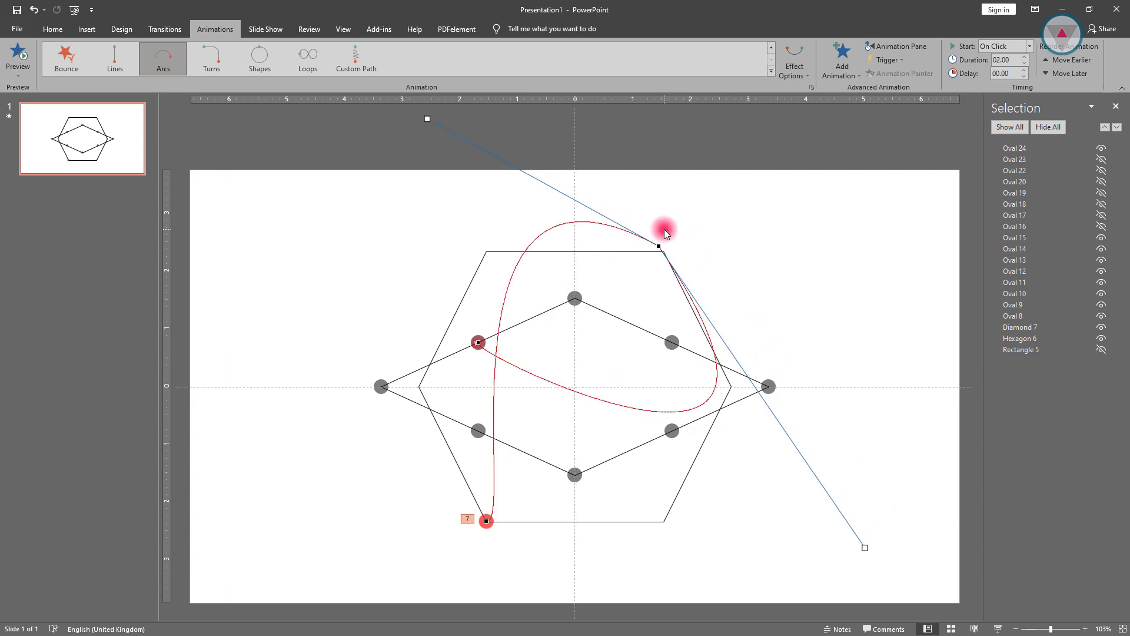
left_click_drag(428, 96, 480, 175)
left_click_drag(865, 525, 865, 466)
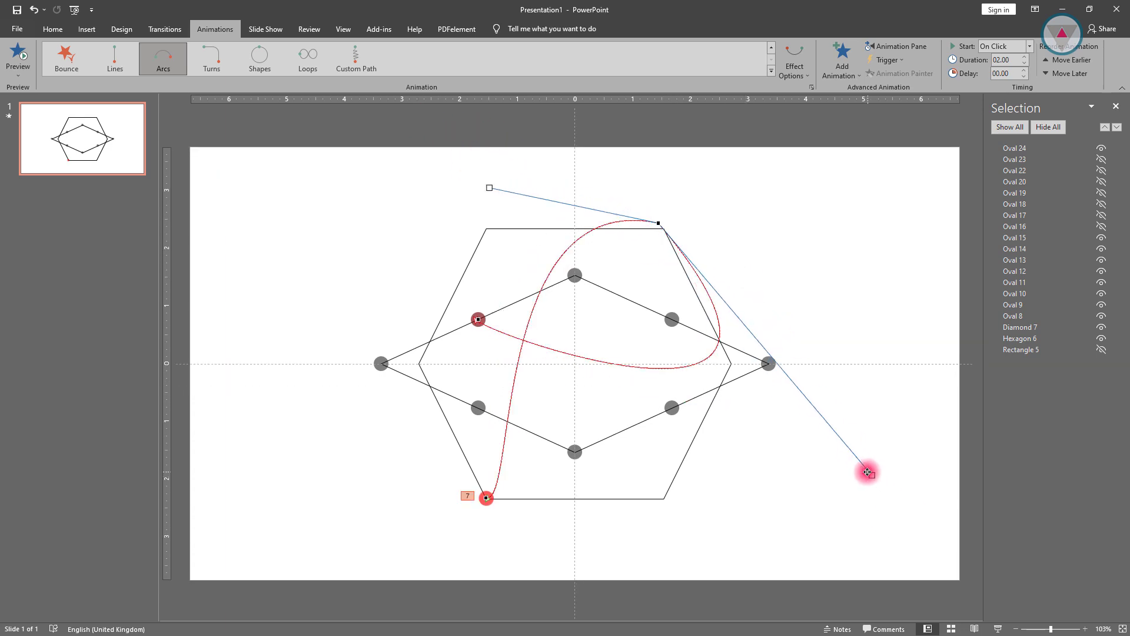
- Add an inner point near the diamond's upper-right edge and an outer point beyond the hexagon on Oval 24's path, extending handles for a loop
left_click_drag(724, 318, 837, 211)
left_click_drag(695, 275, 673, 229)
left_click_drag(701, 274, 805, 445)
left_click_drag(664, 235, 787, 318)
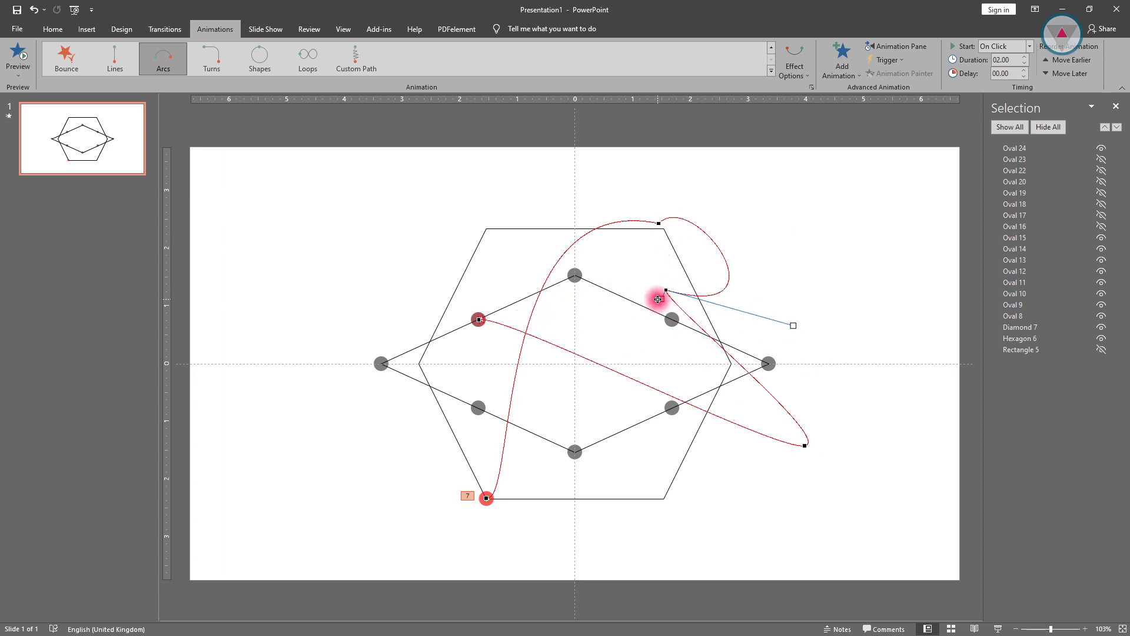
left_click_drag(661, 298, 677, 195)
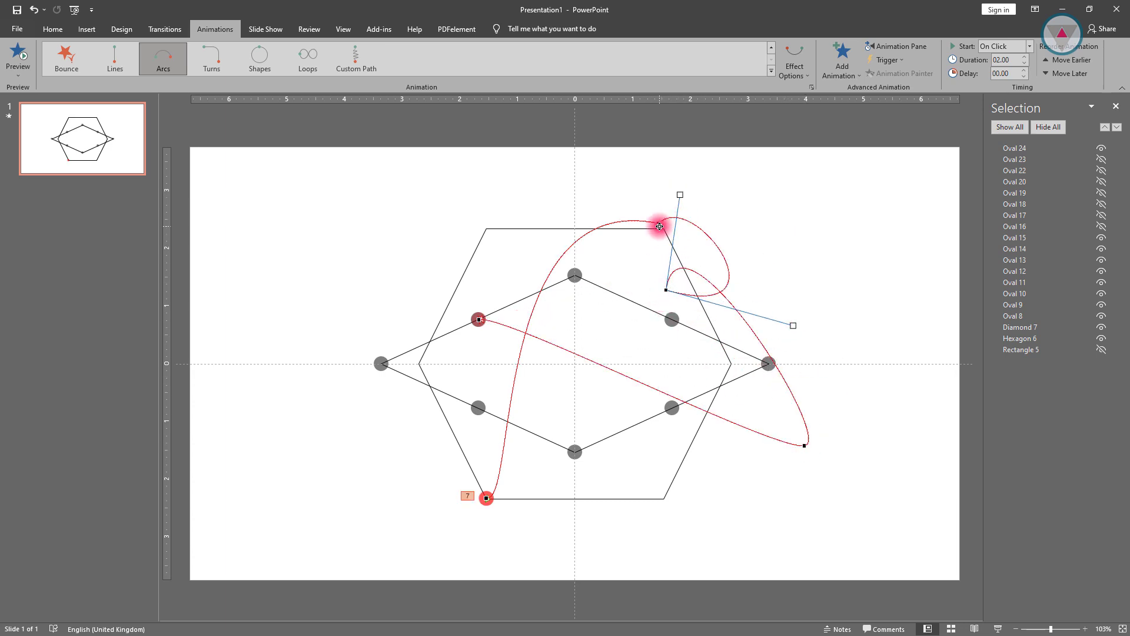
- Move the inner point of Oval 24's path inside the diamond, raise its outer point, and stretch the outer handles into a wide loop
left_click_drag(675, 297, 649, 351)
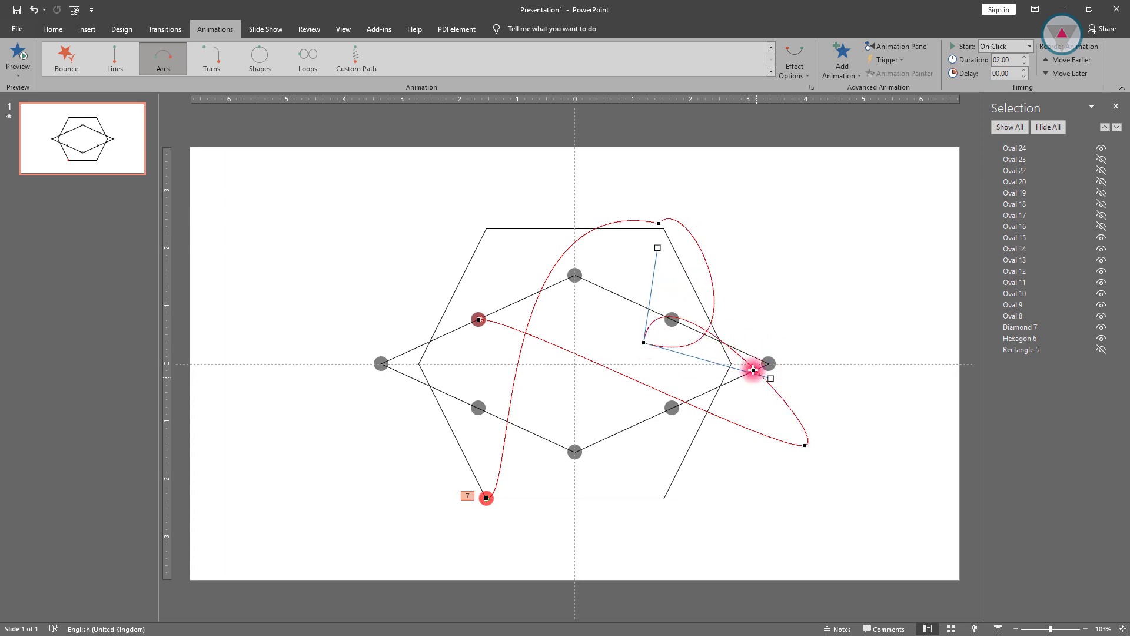
left_click(804, 445)
left_click_drag(827, 439, 879, 196)
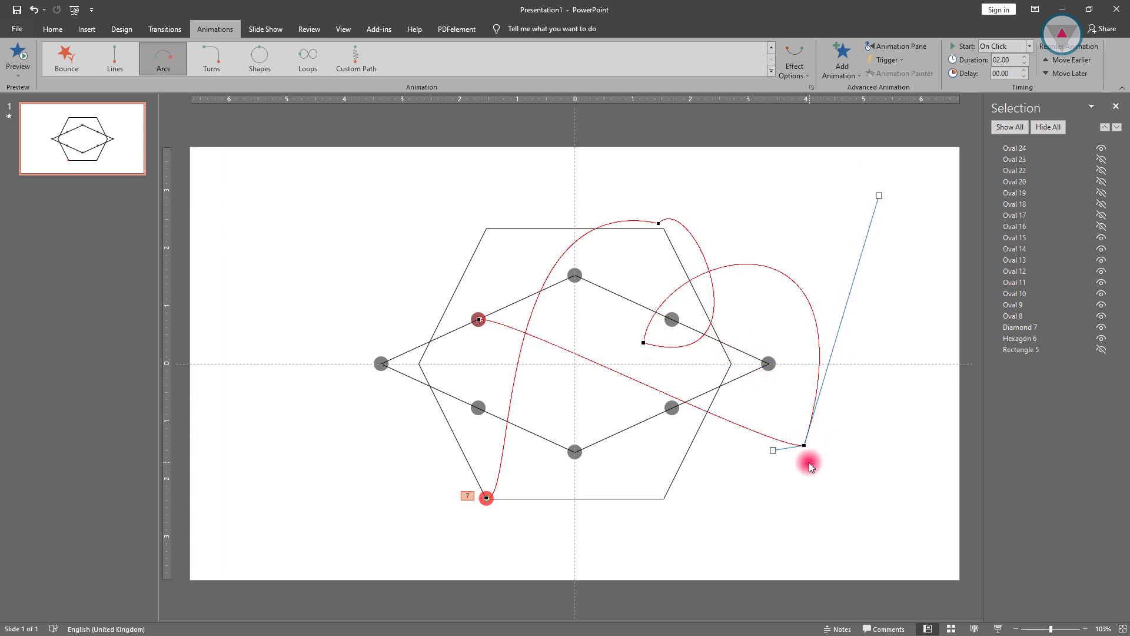
left_click_drag(773, 450, 740, 472)
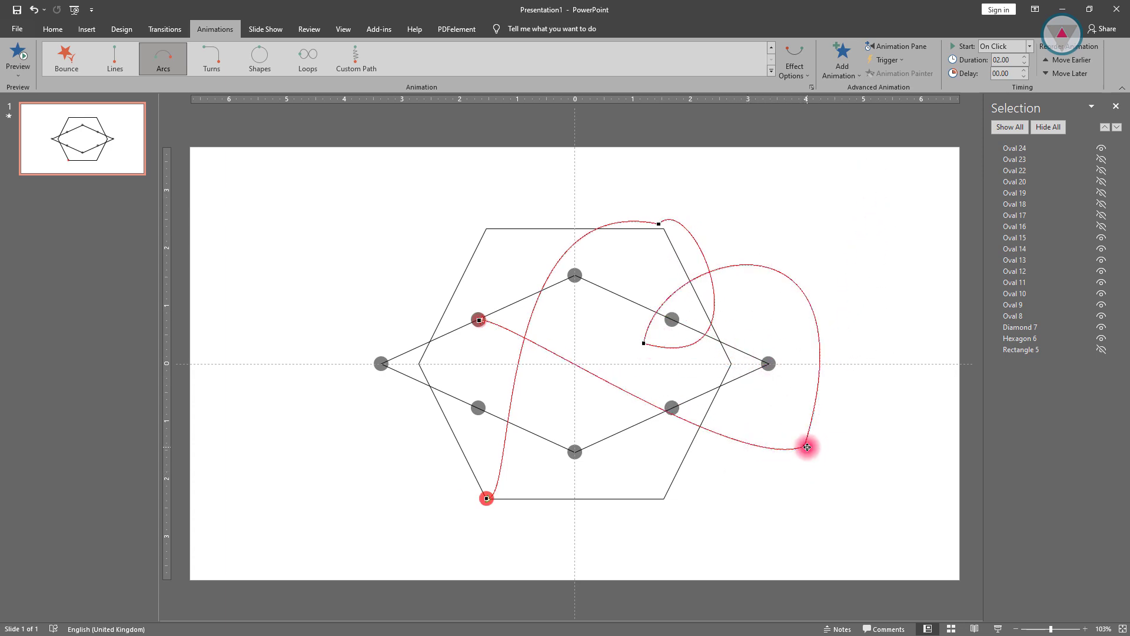
left_click_drag(805, 447, 821, 399)
left_click_drag(753, 427, 753, 507)
- Adjust both handles of the inner point and the outgoing handle of the top point to round the small loop of Oval 24's path
left_click(643, 343)
left_click_drag(662, 352, 779, 416)
left_click_drag(658, 248, 548, 283)
left_click(659, 224)
left_click_drag(694, 188, 725, 243)
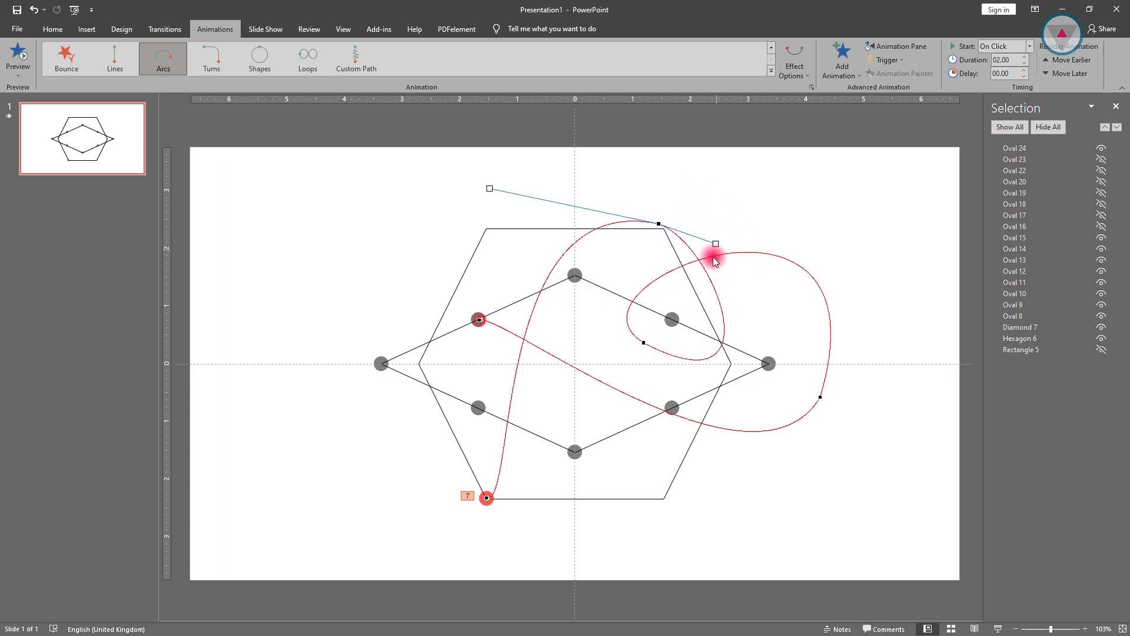
left_click(648, 344)
left_click_drag(778, 413, 753, 407)
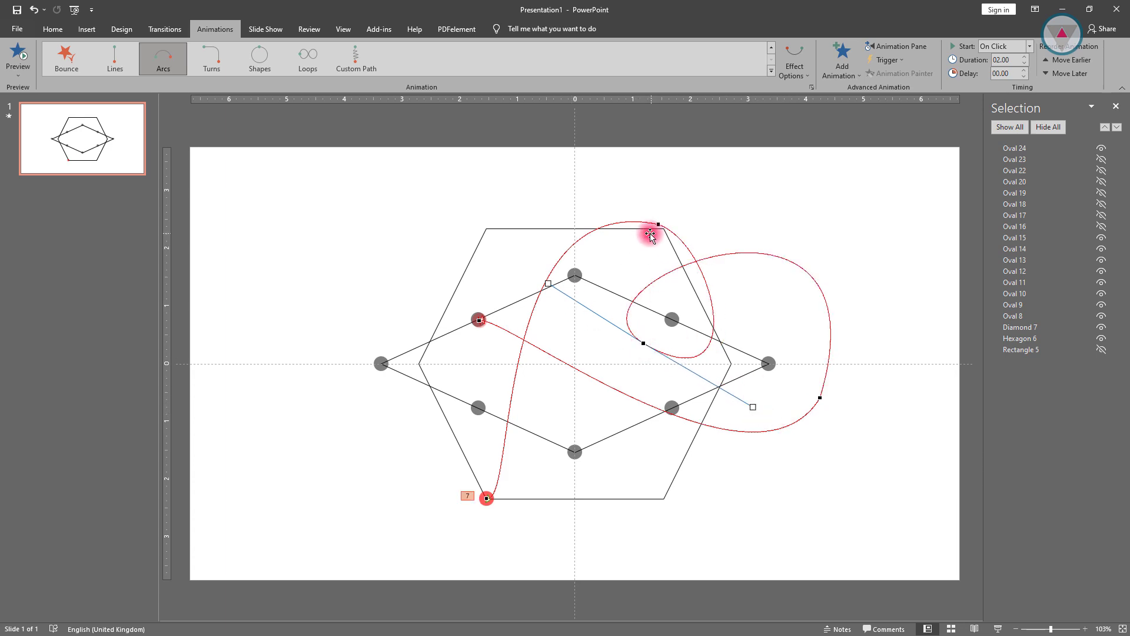
- Lower the top point of Oval 24's path inside the hexagon, shorten the inner point's lower handle, and steer the start handle upward
left_click_drag(658, 224, 652, 241)
left_click(643, 343)
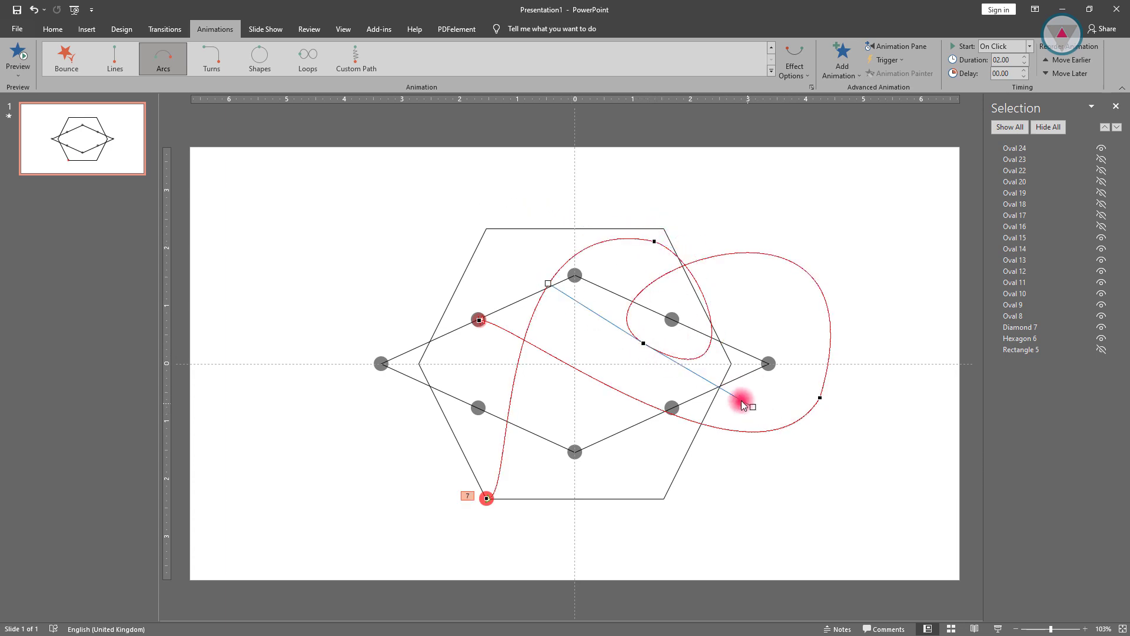
left_click_drag(754, 407, 734, 386)
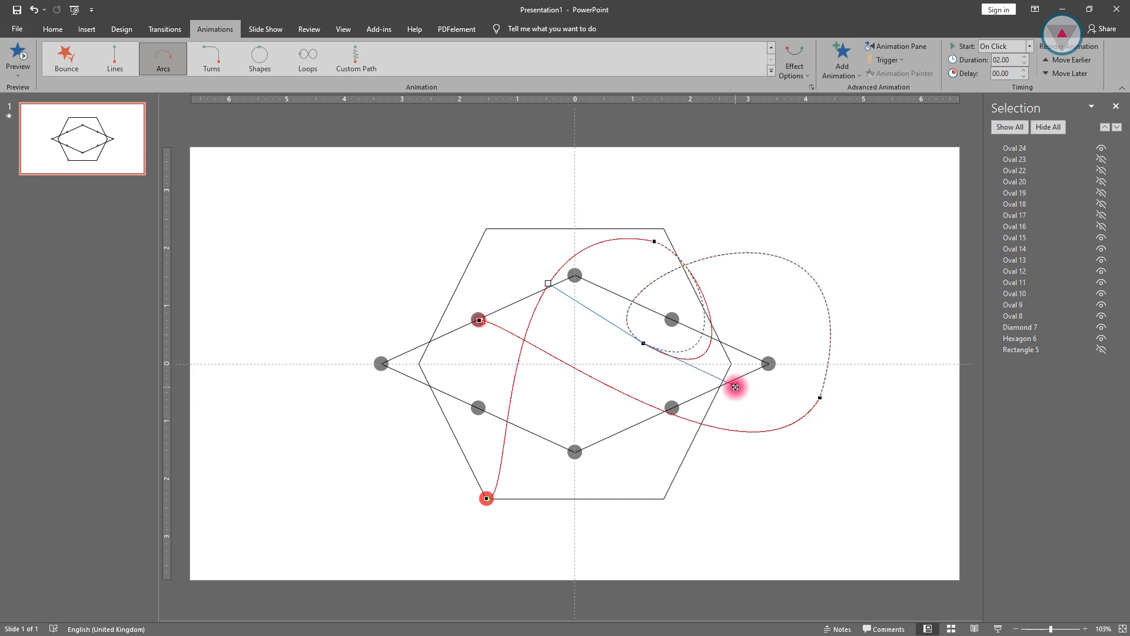
left_click_drag(659, 245, 652, 249)
left_click(486, 498)
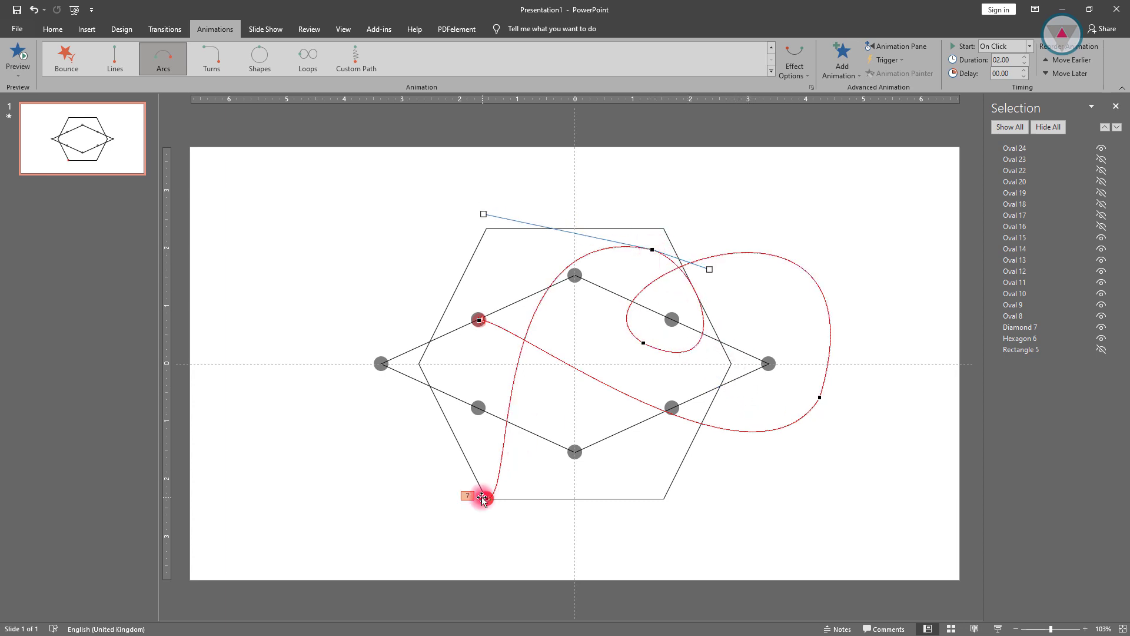
left_click_drag(500, 491, 499, 461)
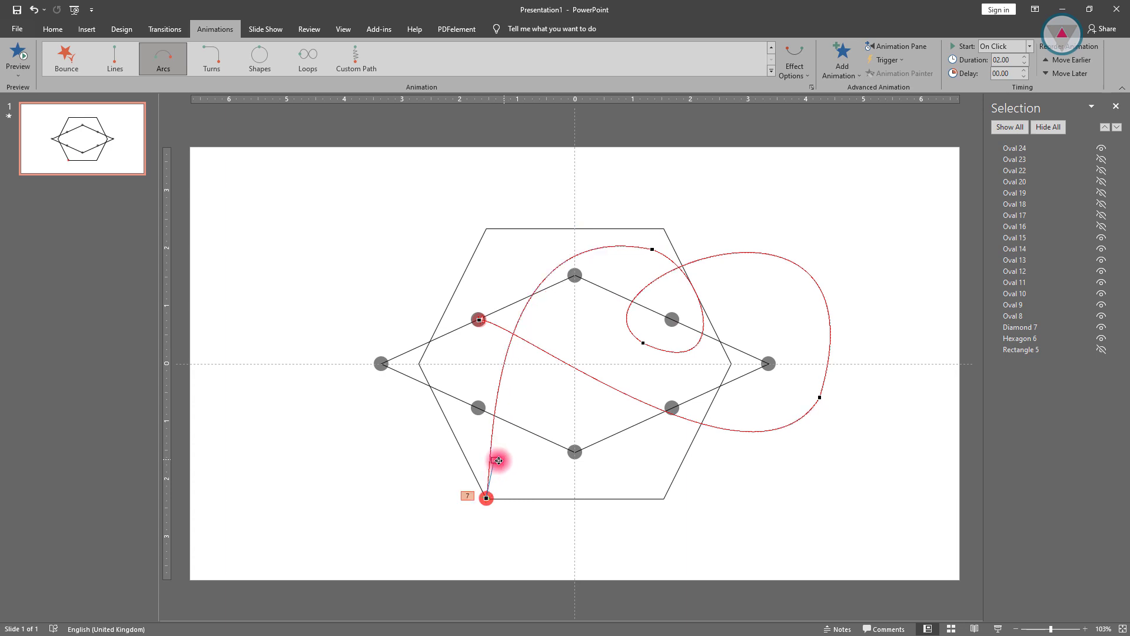
- Refine the inner point's upper handle, shift the outer point slightly inward, and align its handles to smooth the large bend of Oval 24's path
left_click(643, 343)
left_click_drag(556, 285, 556, 273)
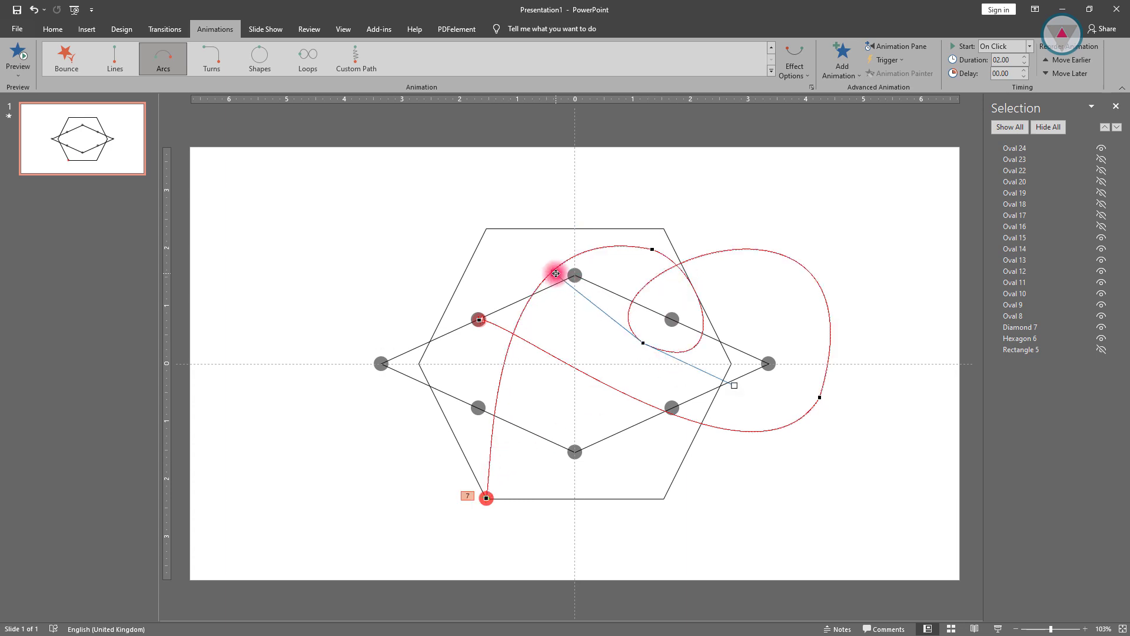
left_click(819, 397)
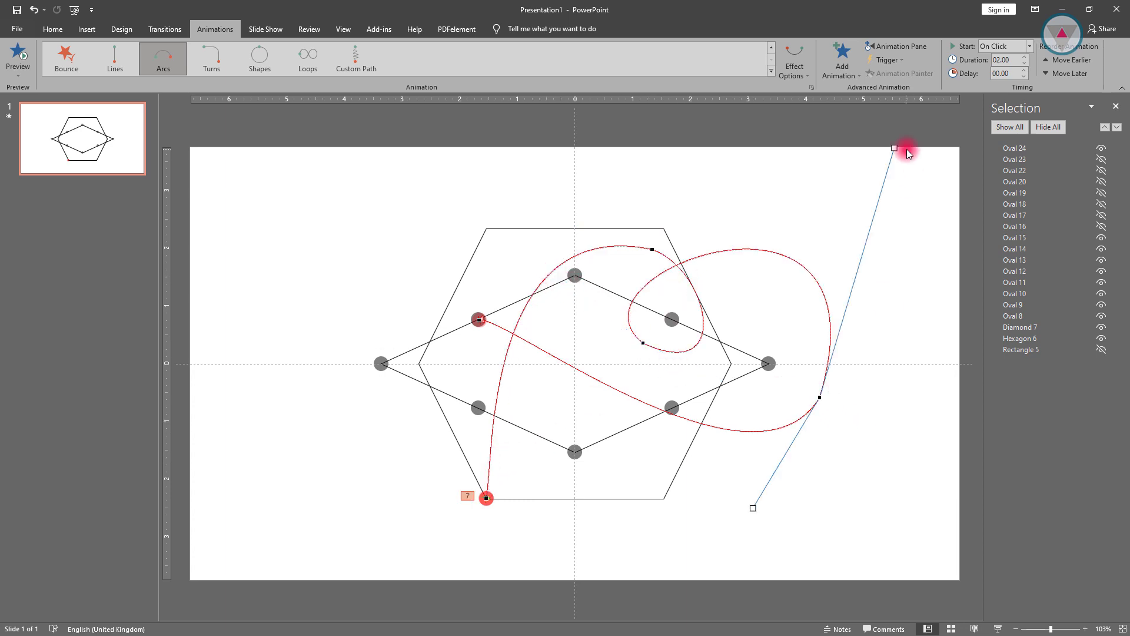
left_click_drag(903, 151, 916, 132)
left_click_drag(819, 397, 812, 394)
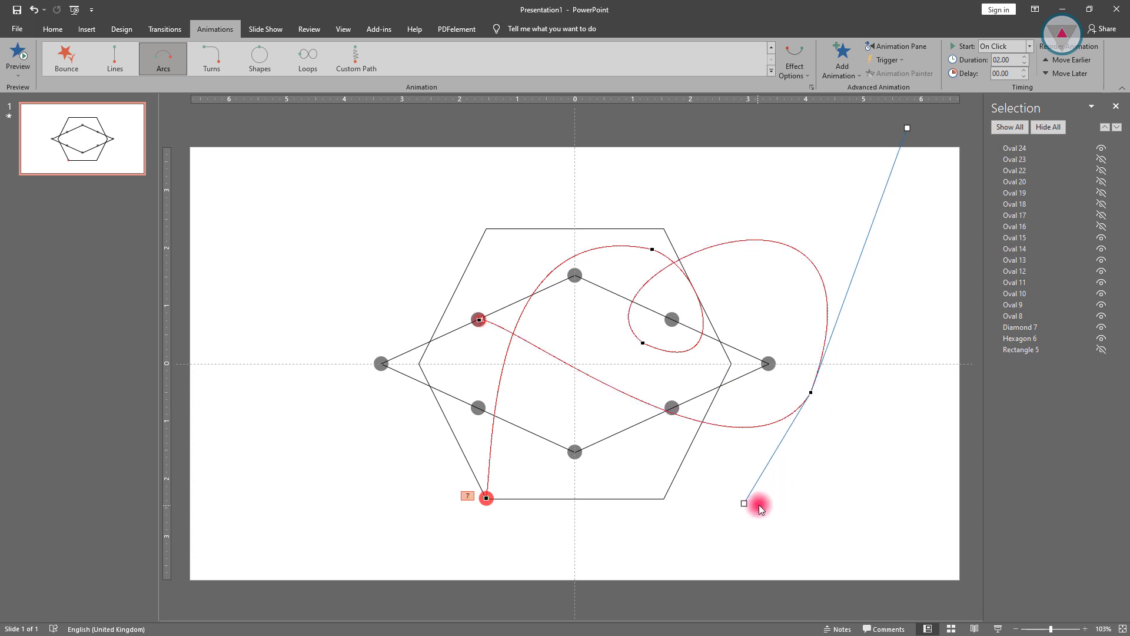
mouse_move(753, 505)
left_mouse_down()
mouse_move(757, 487)
mouse_move(745, 516)
left_mouse_up()
left_click(478, 320)
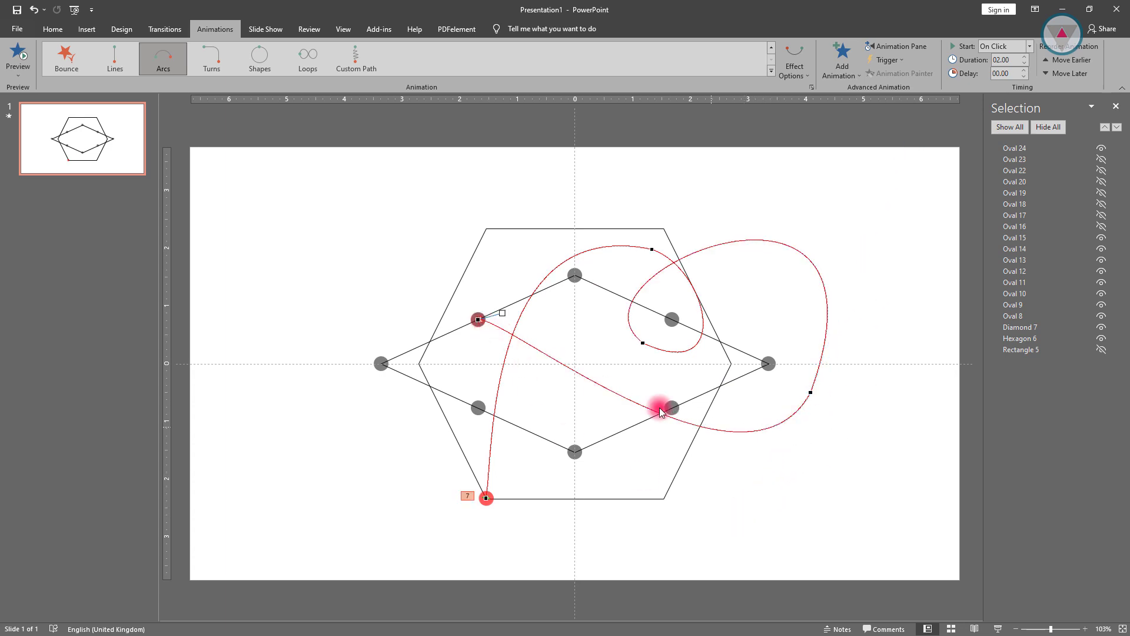
left_click(810, 392)
left_click_drag(752, 510, 754, 516)
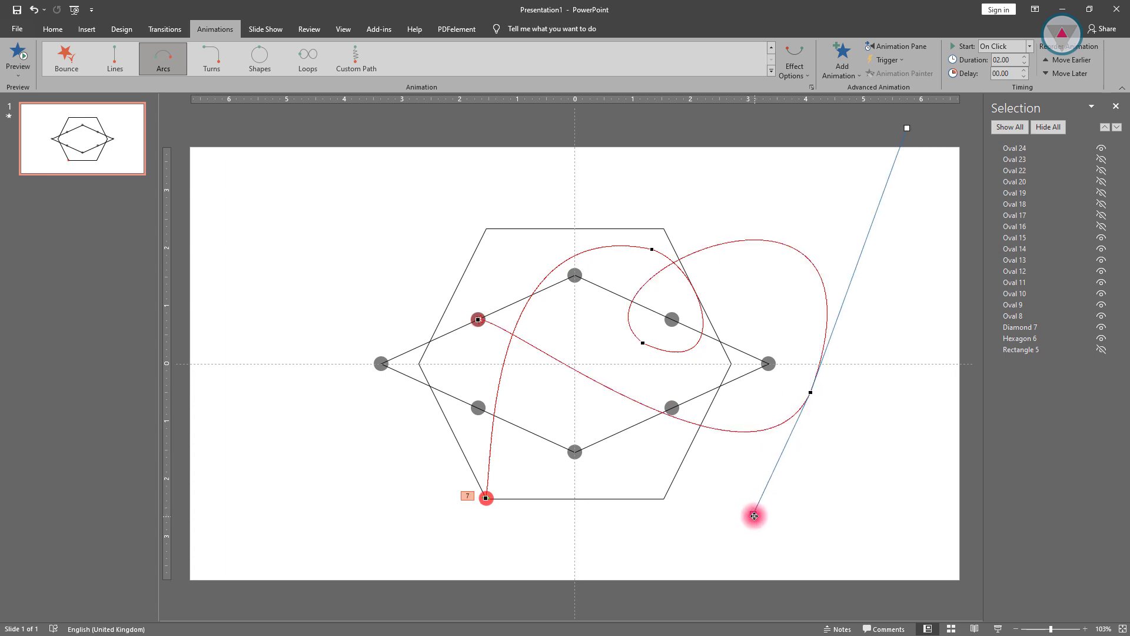
- Shift the inner and top points of Oval 24's path leftward, shorten the outer point's upper handle, and finish editing the path
left_click_drag(643, 342, 629, 345)
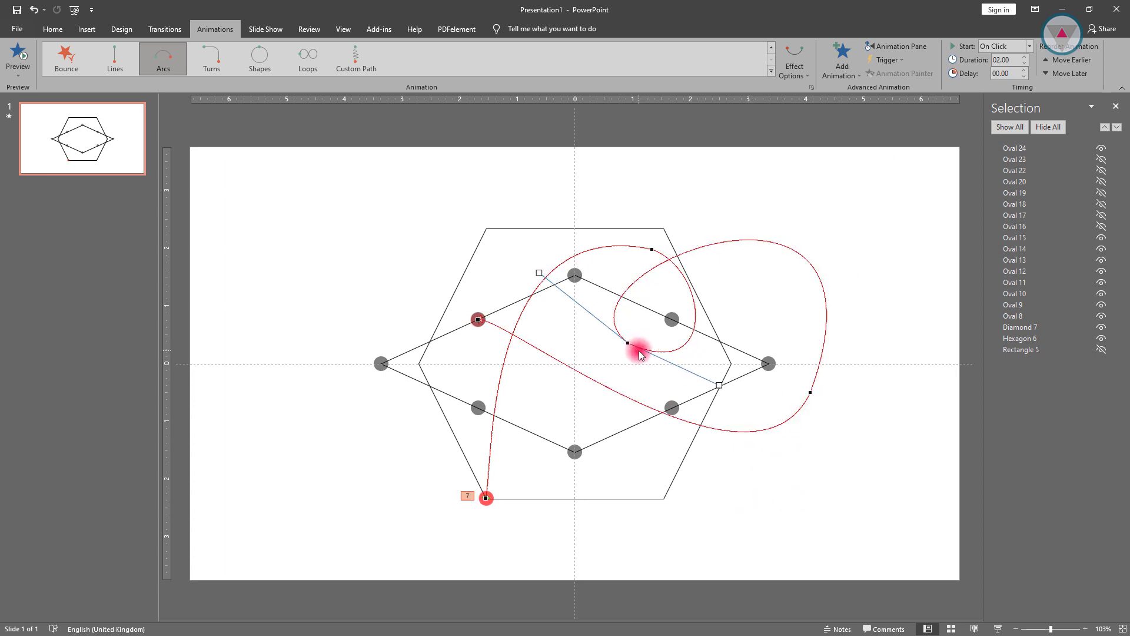
left_click_drag(652, 249, 711, 264)
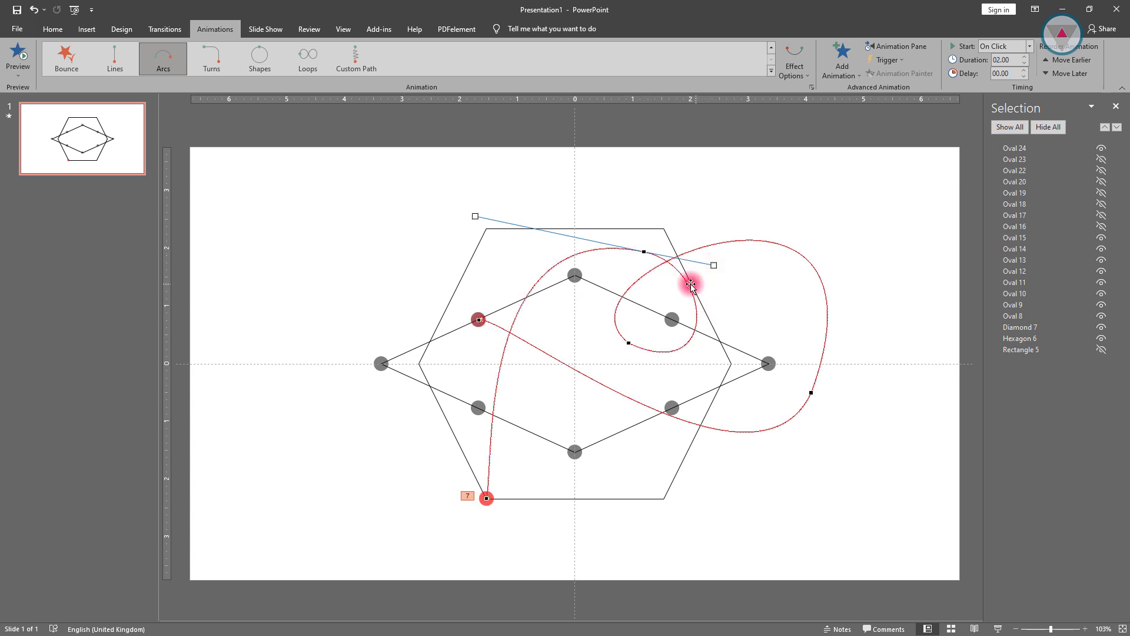
left_click(812, 392)
left_click_drag(903, 126, 911, 164)
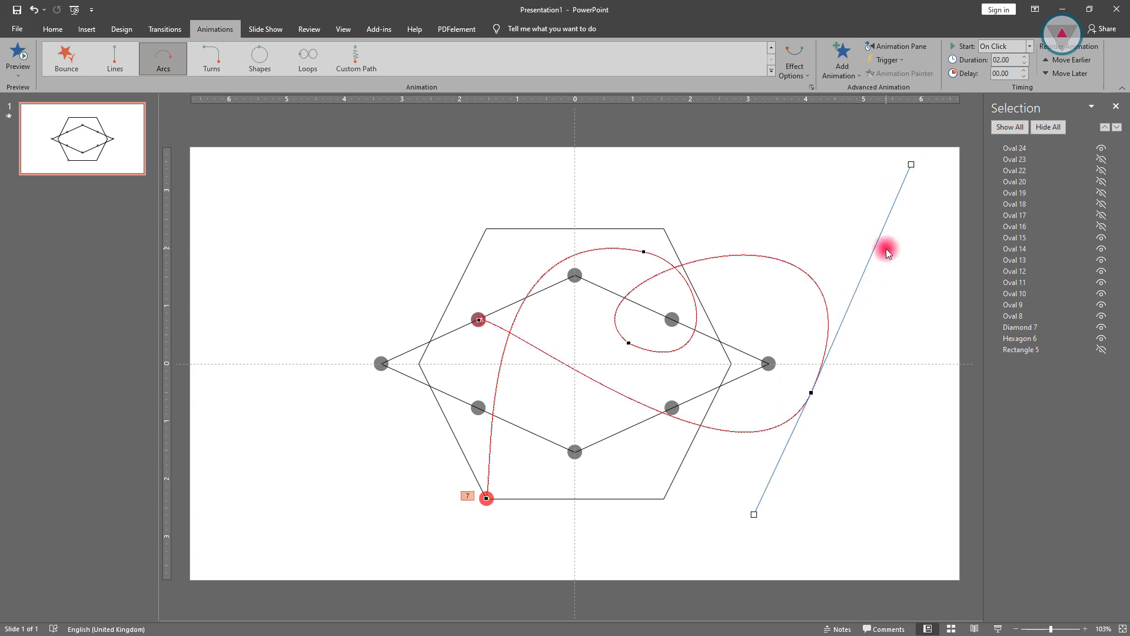
left_click(885, 249)
- Hide Oval 24, show Oval 16, and end Oval 16's path on the gray circle at the diamond's left corner
left_click(1101, 148)
left_click(1102, 227)
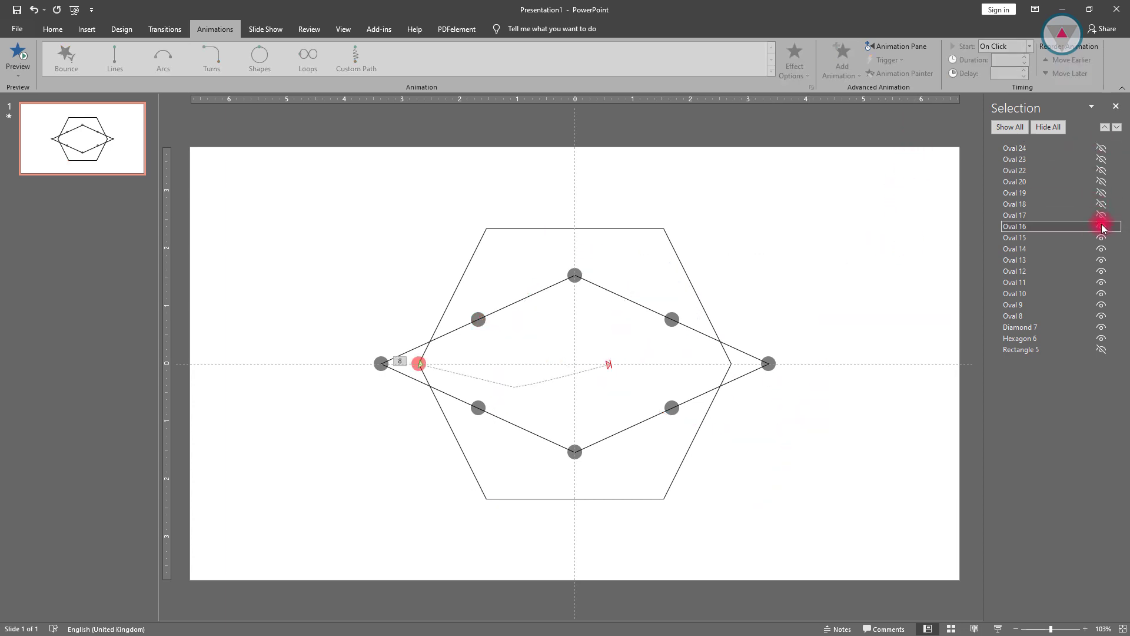
left_click(438, 425)
right_click(565, 375)
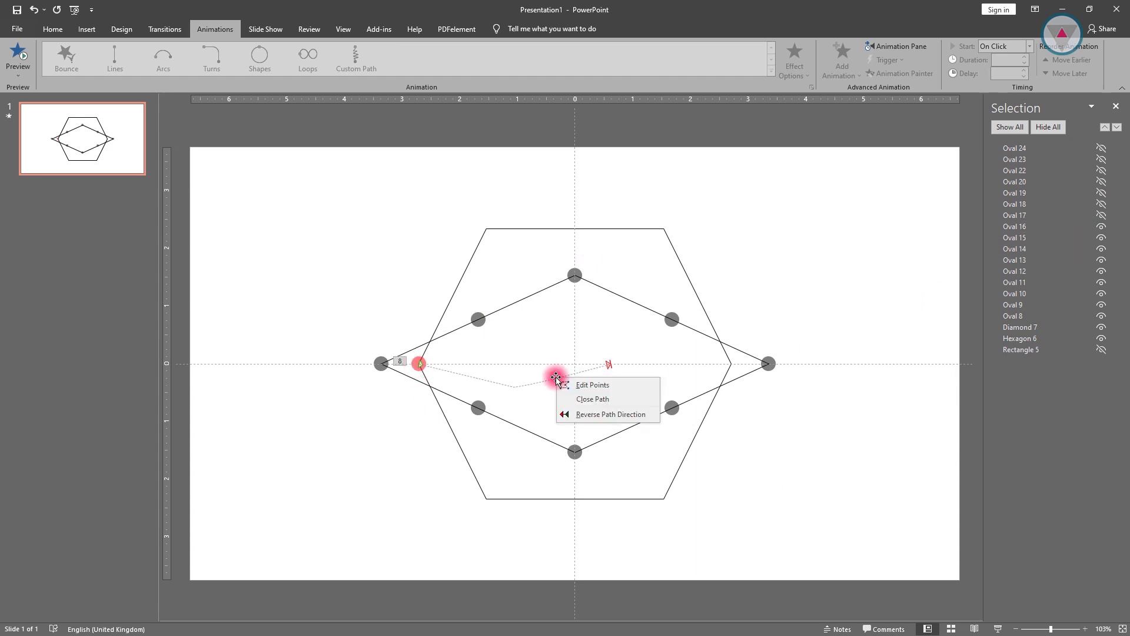
left_click(583, 380)
left_click(609, 364)
left_click_drag(418, 364, 636, 293)
left_click(365, 375)
- Place one point of Oval 16's path beyond the hexagon's right corner and another below the diamond's right corner, forming a hooked loop
left_click_drag(514, 386, 775, 126)
left_click(403, 370)
left_click_drag(813, 383, 789, 444)
left_click_drag(718, 446, 833, 359)
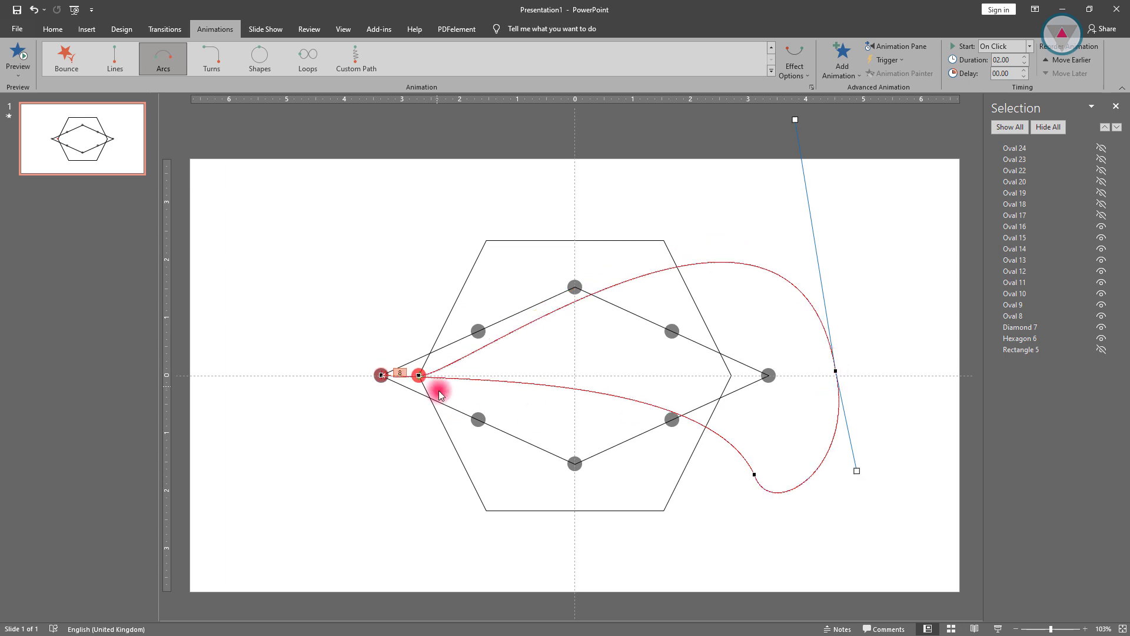
- Bend the start of Oval 16's path upward with its start handle and shorten the upper handle of the outer right point
left_click(420, 372)
left_click_drag(449, 372, 400, 281)
left_click(835, 357)
left_click_drag(795, 118, 795, 140)
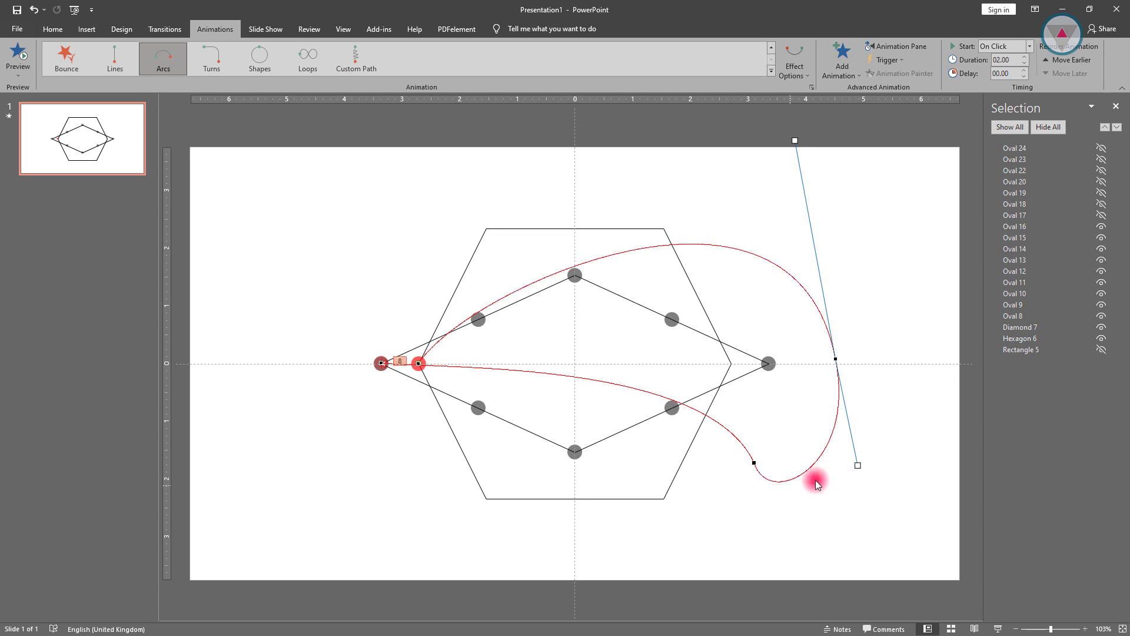
- Extend the lower point's upper handle to bow Oval 16's return curve and tilt both handles of the outer right point
left_click(753, 463)
left_click_drag(730, 439, 740, 297)
left_click_drag(759, 512, 757, 512)
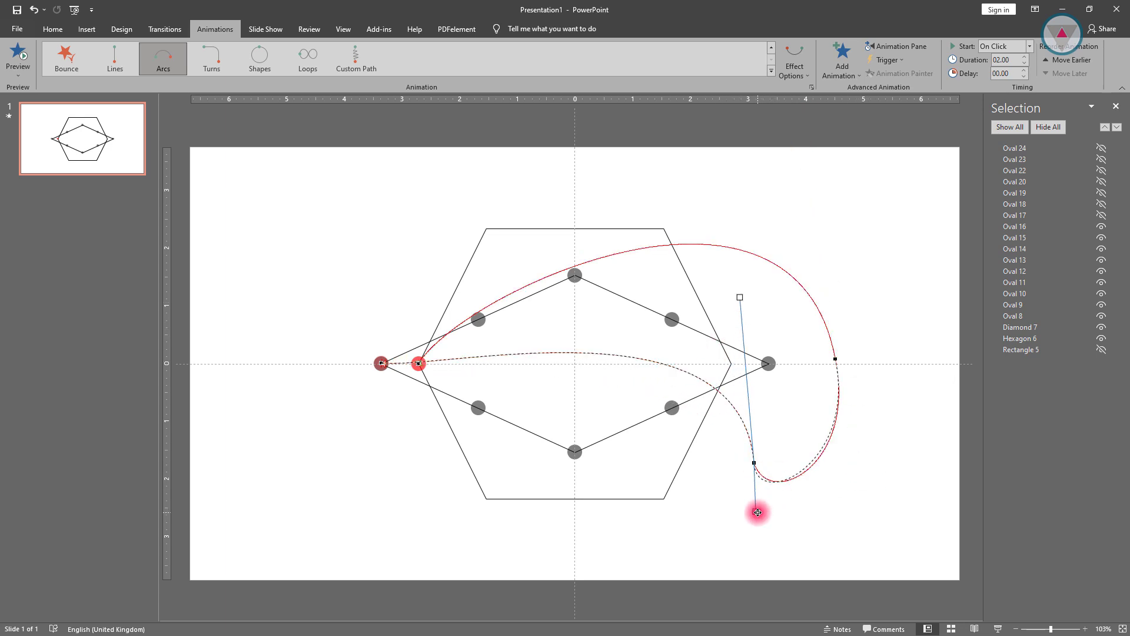
left_click(835, 358)
left_click_drag(858, 466, 880, 489)
left_click_drag(794, 148, 761, 148)
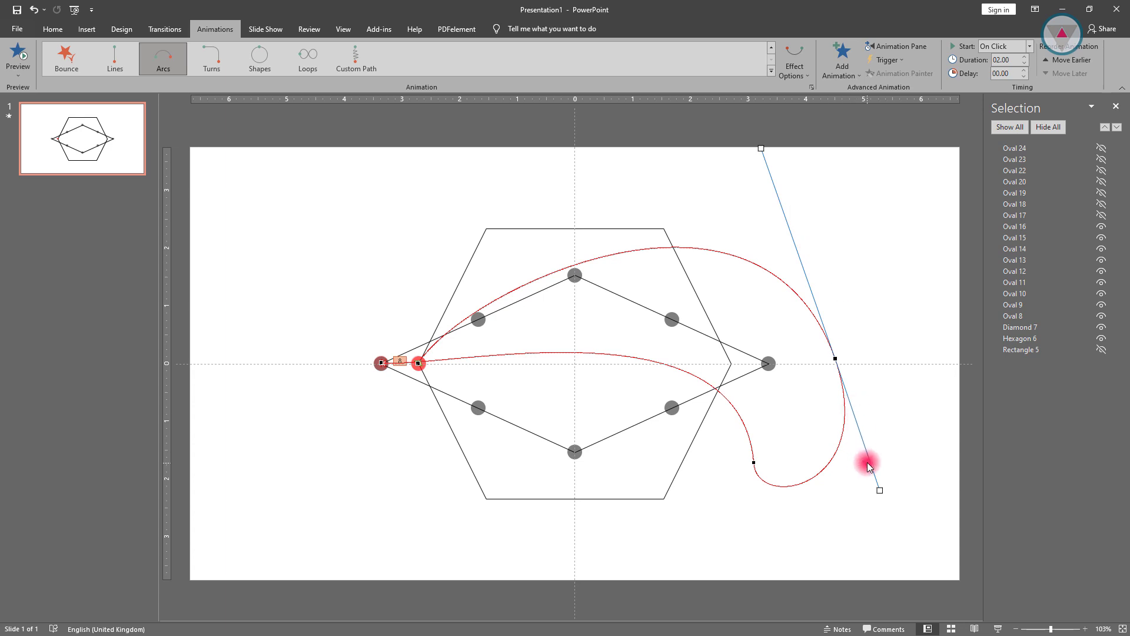
- Raise the lower point of Oval 16's path slightly, refine the handles around its lower bend, and finish editing the path
left_click(757, 463)
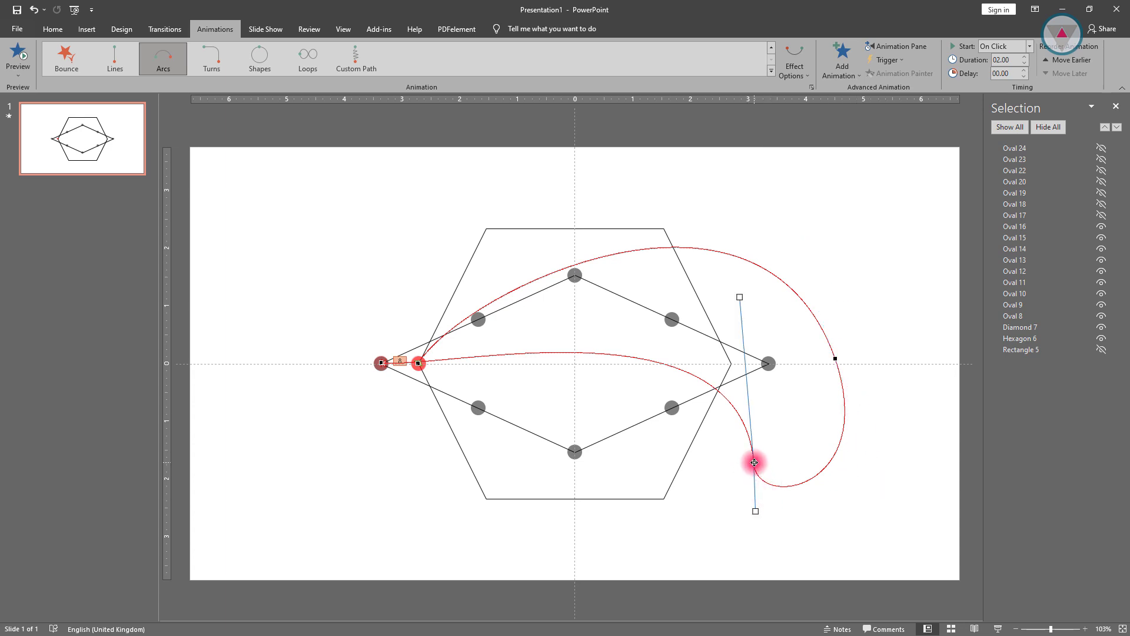
left_click_drag(756, 511, 757, 491)
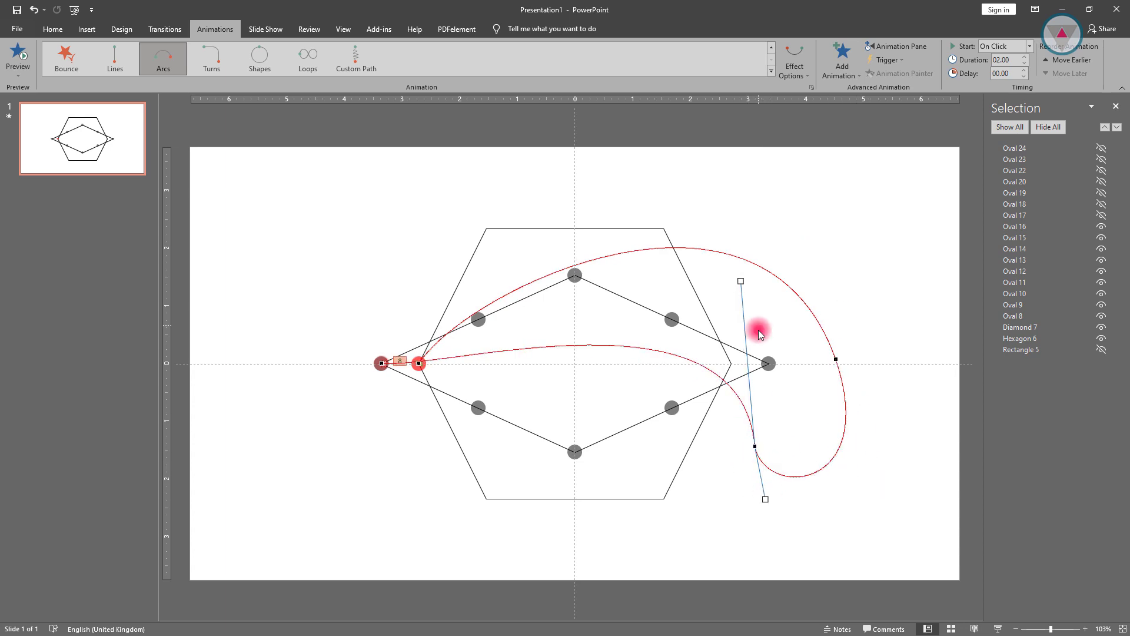
left_click_drag(740, 280, 723, 284)
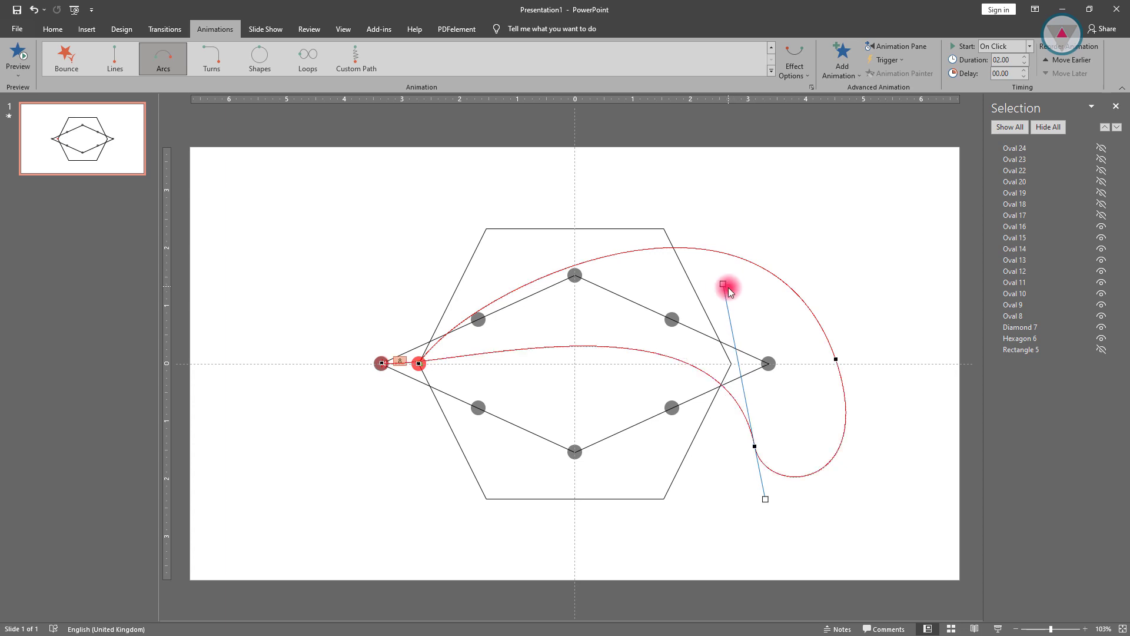
left_click(836, 359)
left_click_drag(877, 487, 877, 487)
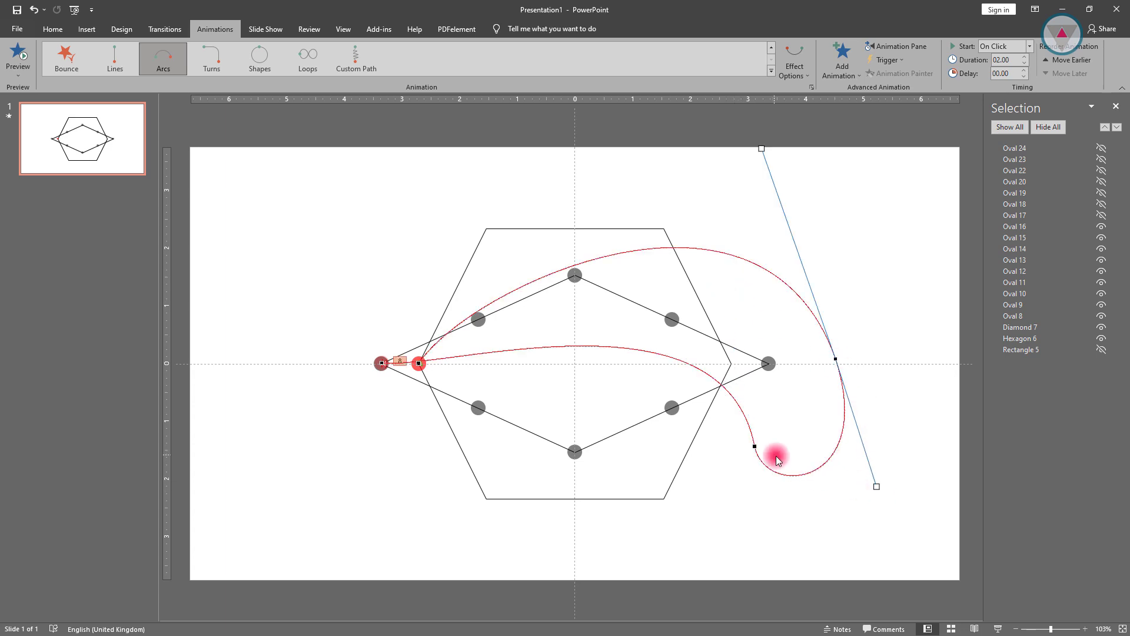
left_click(861, 310)
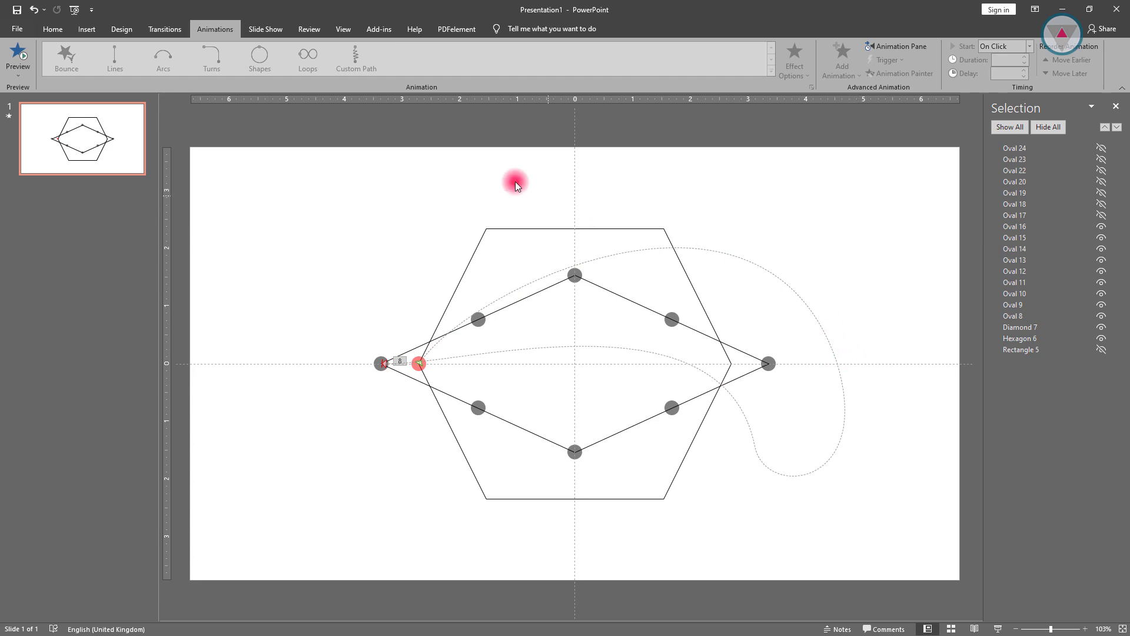
- Open the Animation Pane and show Ovals 17, 18, 19, 20, 22, 23 and 24 again
left_click(921, 49)
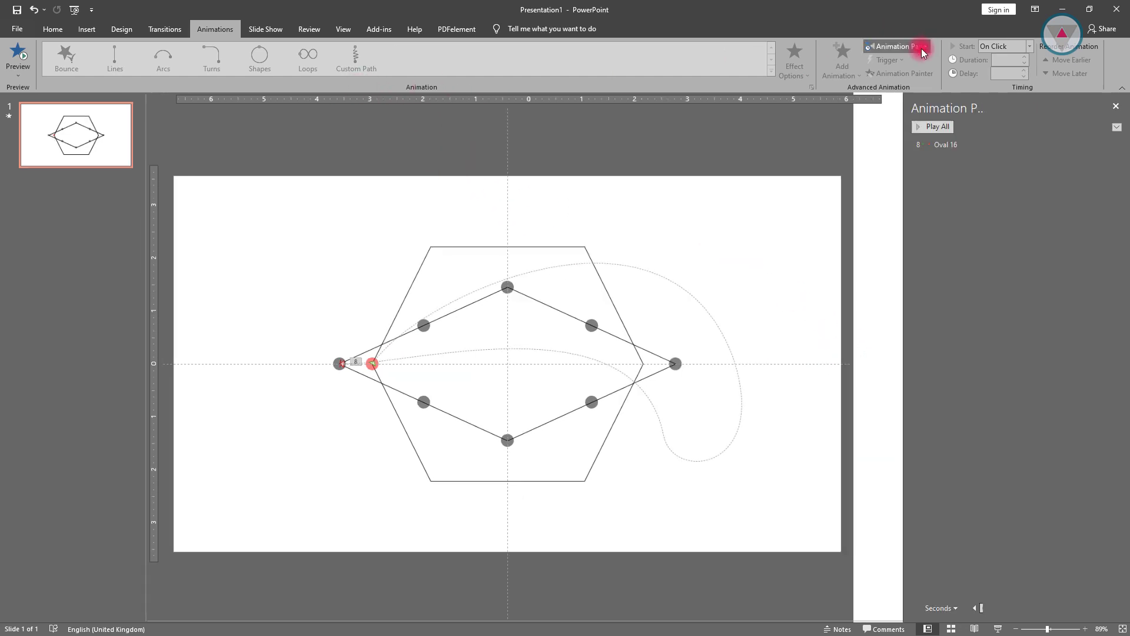
left_click(1101, 215)
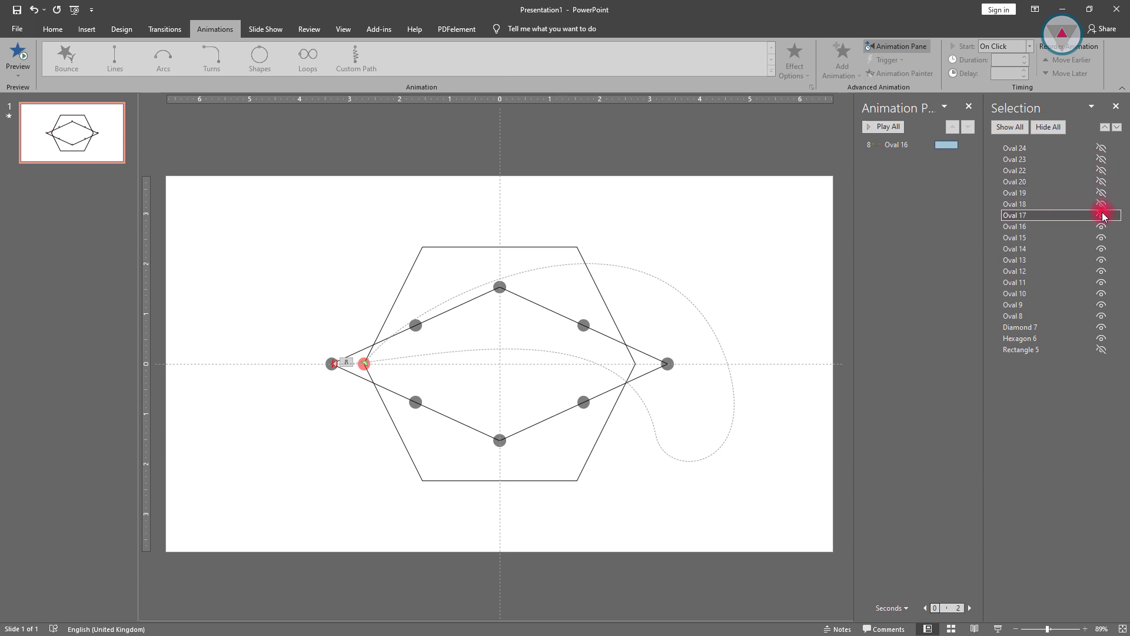
left_click(1102, 204)
left_click(1102, 192)
left_click(1101, 182)
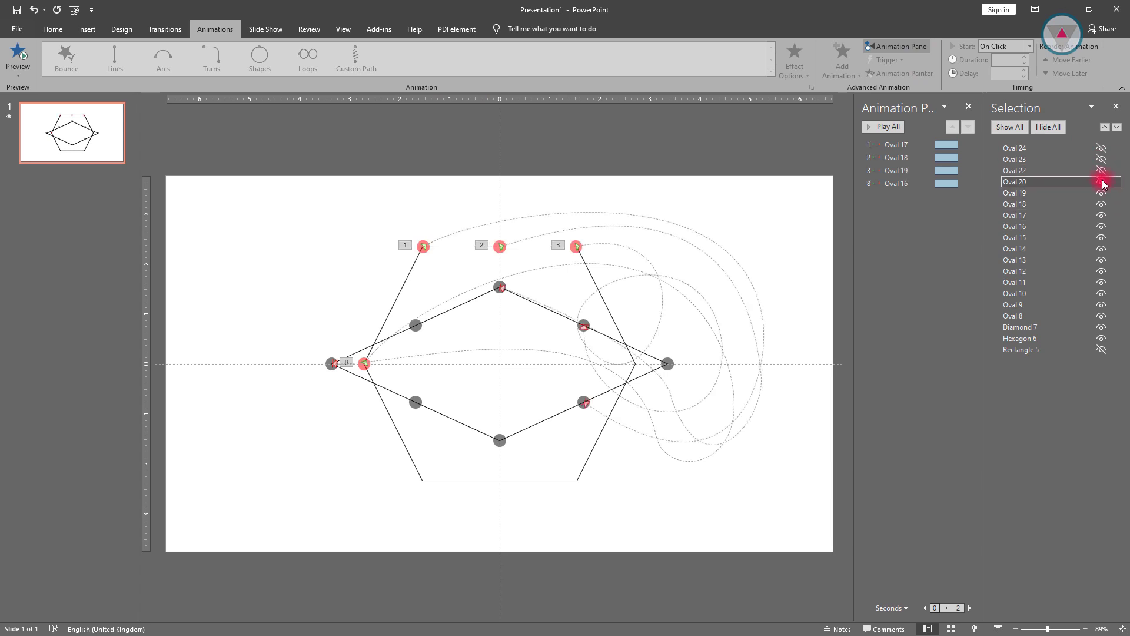
left_click(1101, 171)
left_click(1101, 159)
left_click(1101, 148)
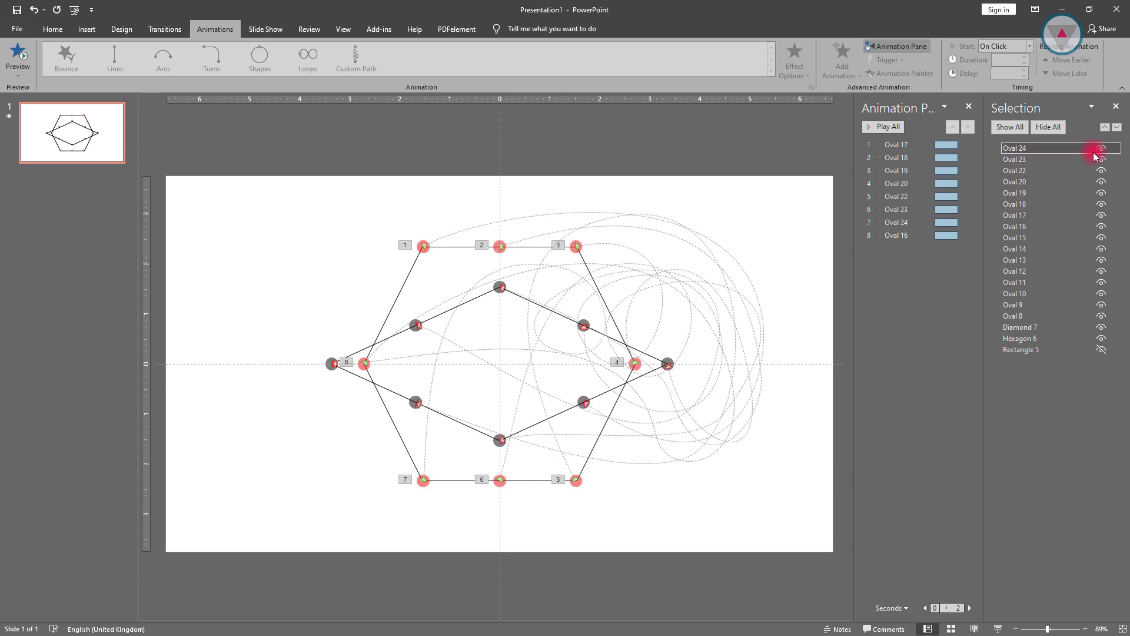
left_click(790, 242)
- Set all eight oval motion paths to start With Previous with a 4-second duration, and play the animation
left_click(891, 147)
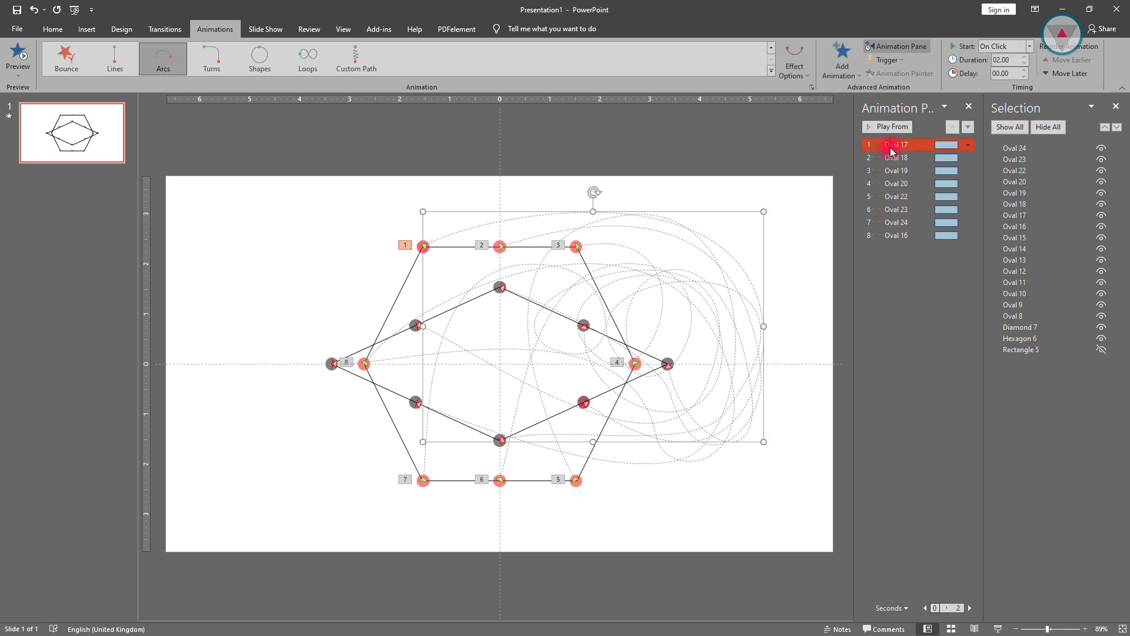
key("ctrl+a")
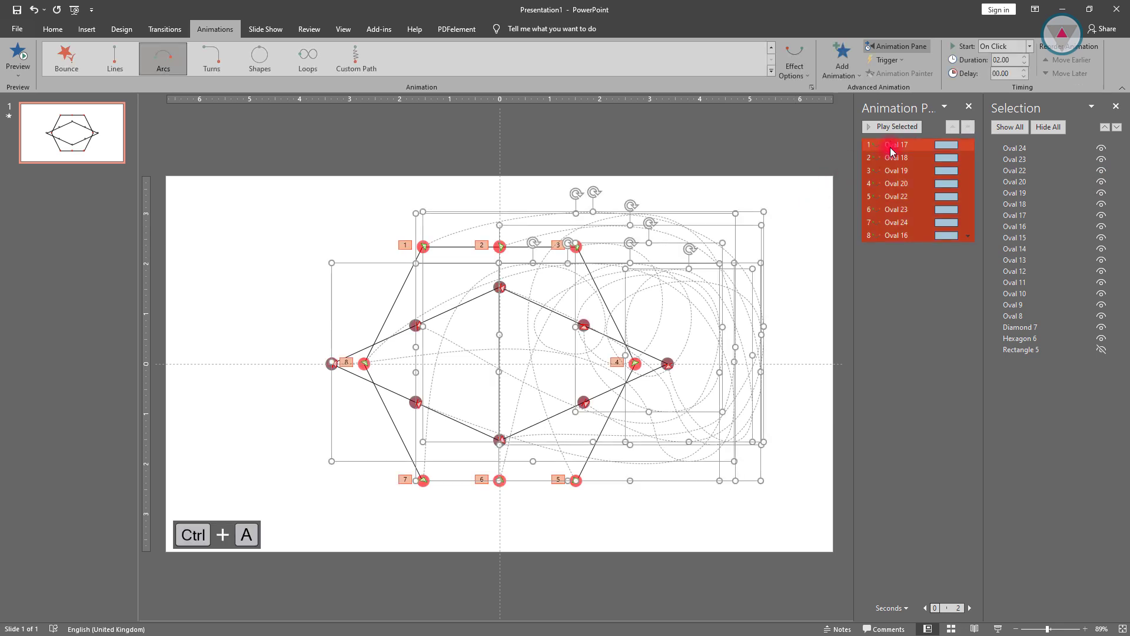
left_click(1027, 48)
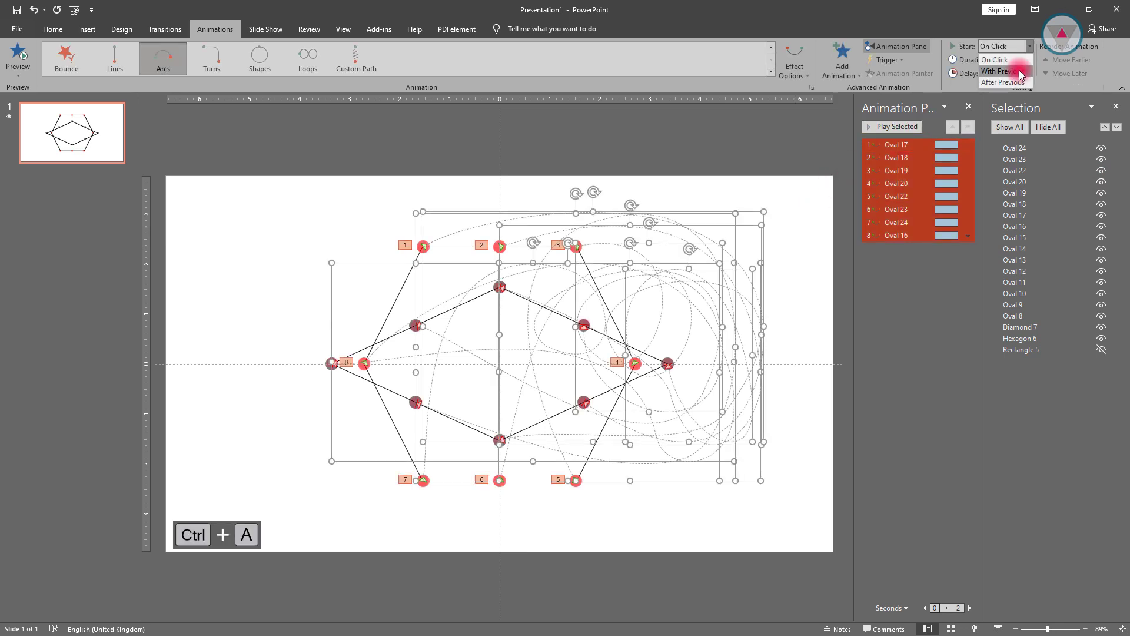
left_click(1019, 69)
left_click(1013, 60)
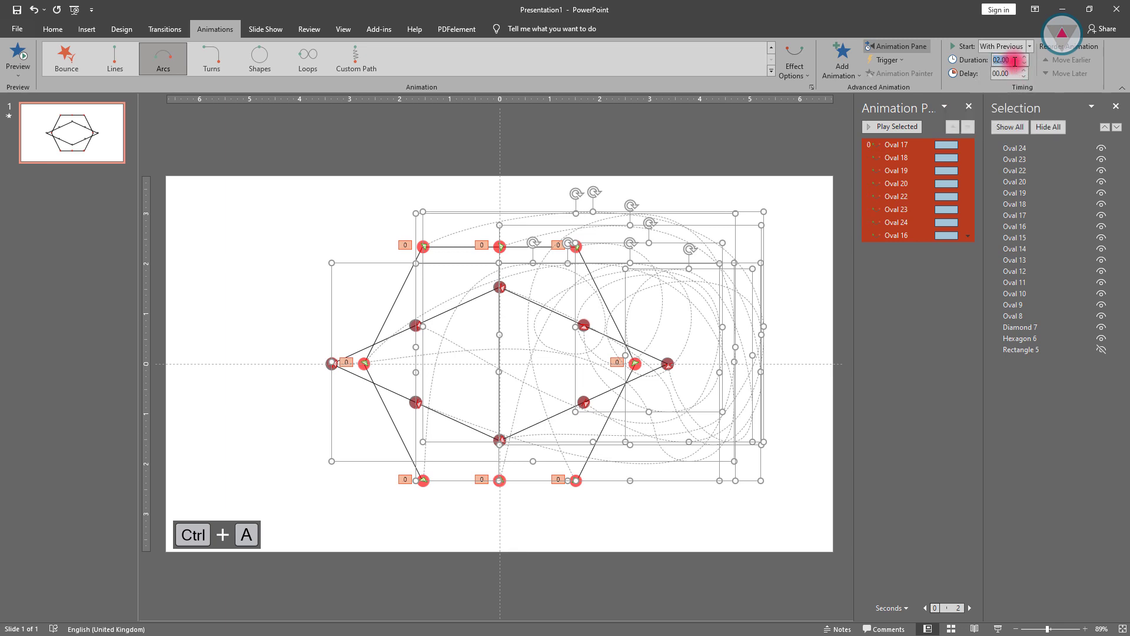
key("ctrl+a")
type("4")
key("Return")
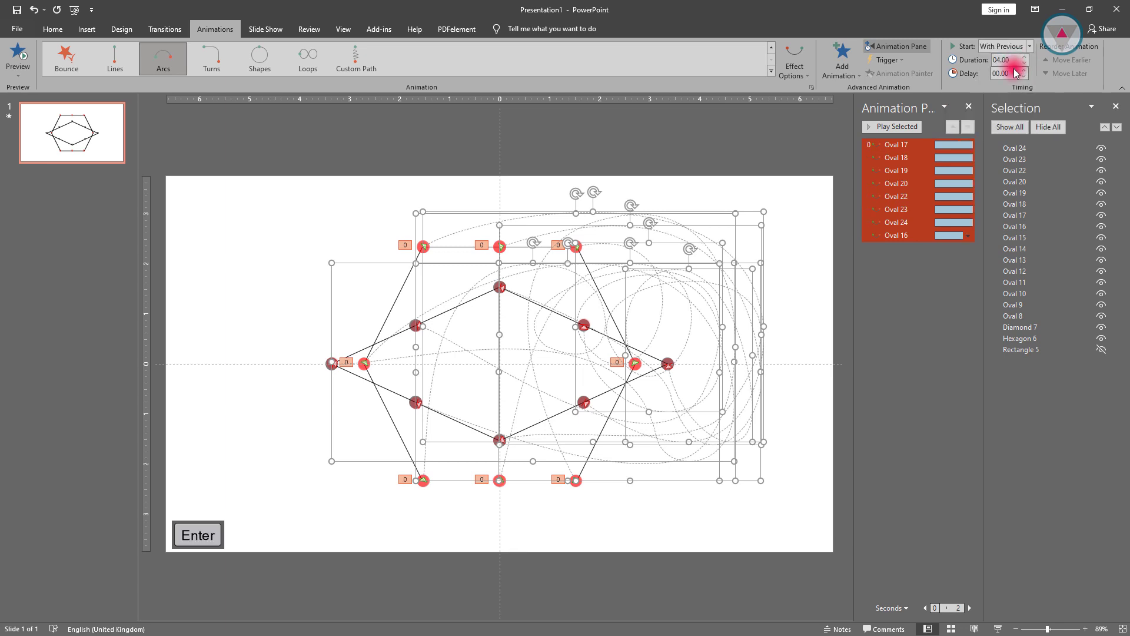
left_click(906, 256)
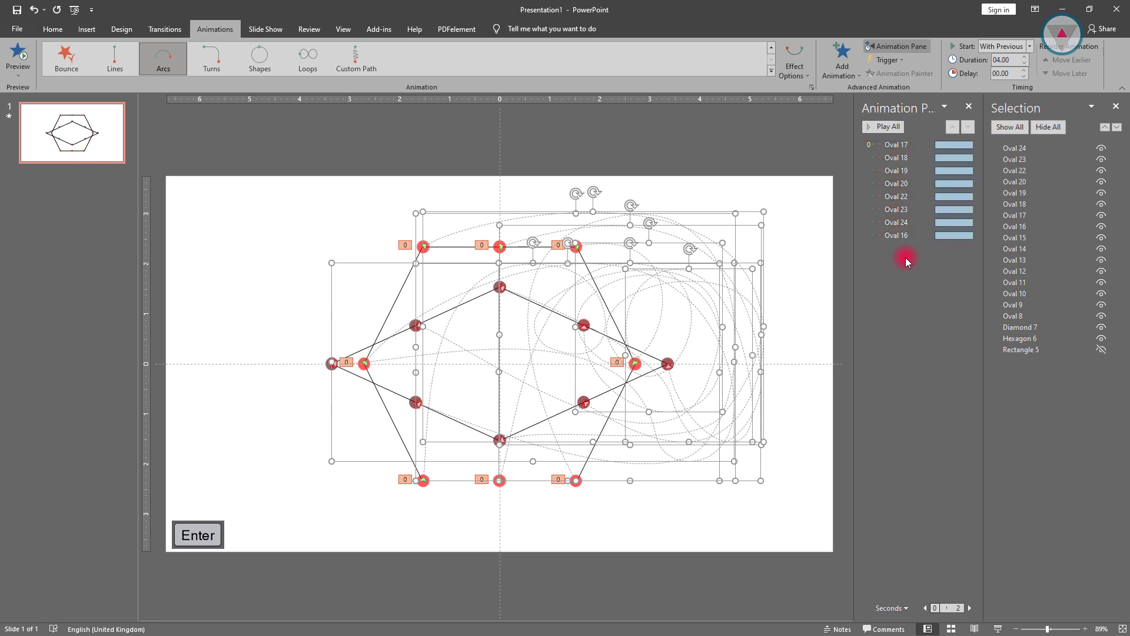
left_click(883, 127)
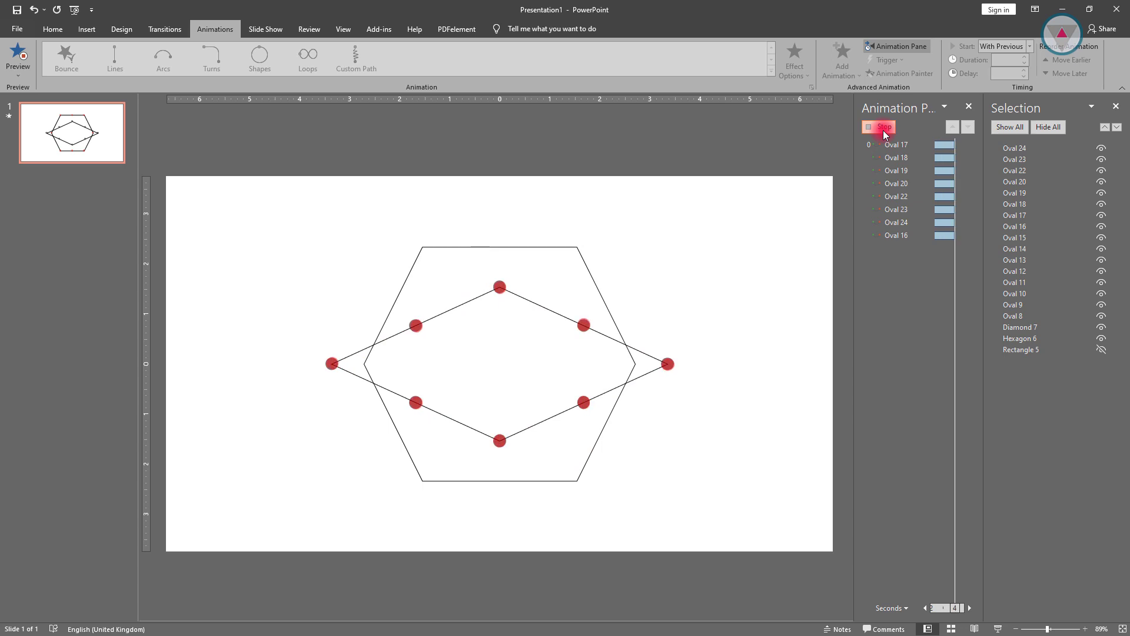
- Hide the gray circles, Oval 8 through Oval 15
left_click(329, 363)
left_click(1102, 316)
left_click(1101, 304)
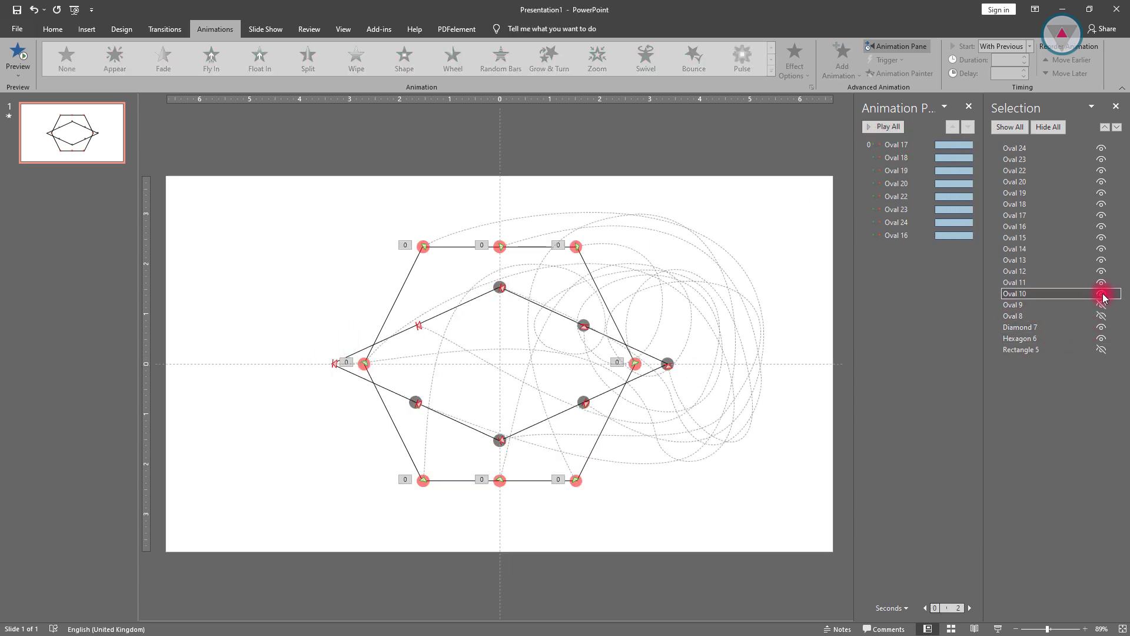
left_click(1101, 293)
left_click(1101, 282)
left_click(1101, 272)
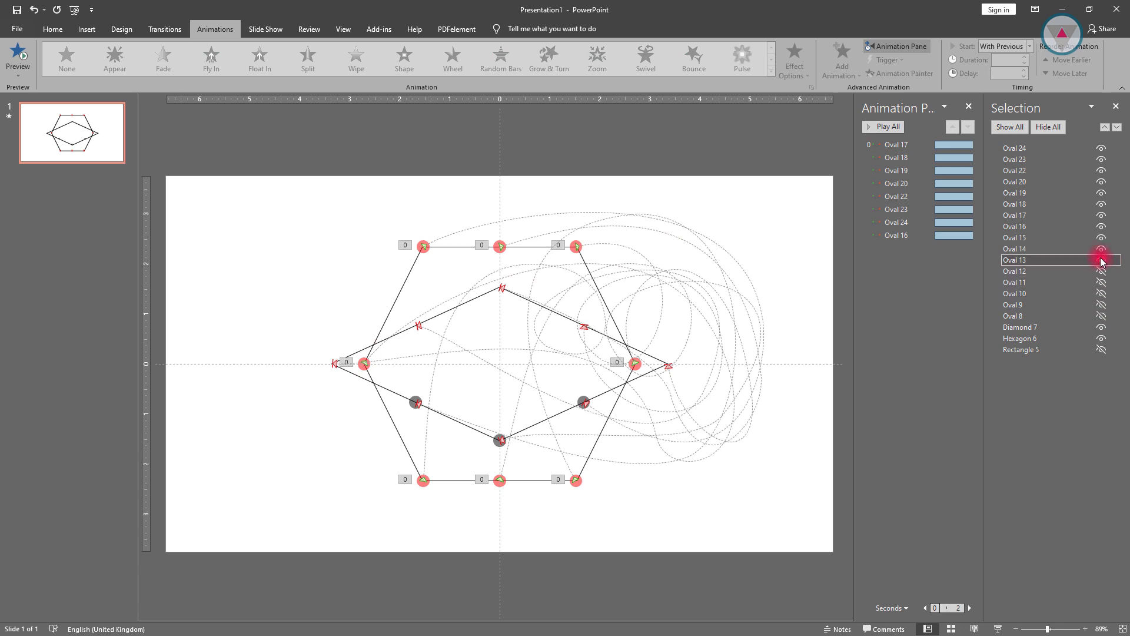
left_click(1102, 260)
left_click(1102, 249)
left_click(1101, 237)
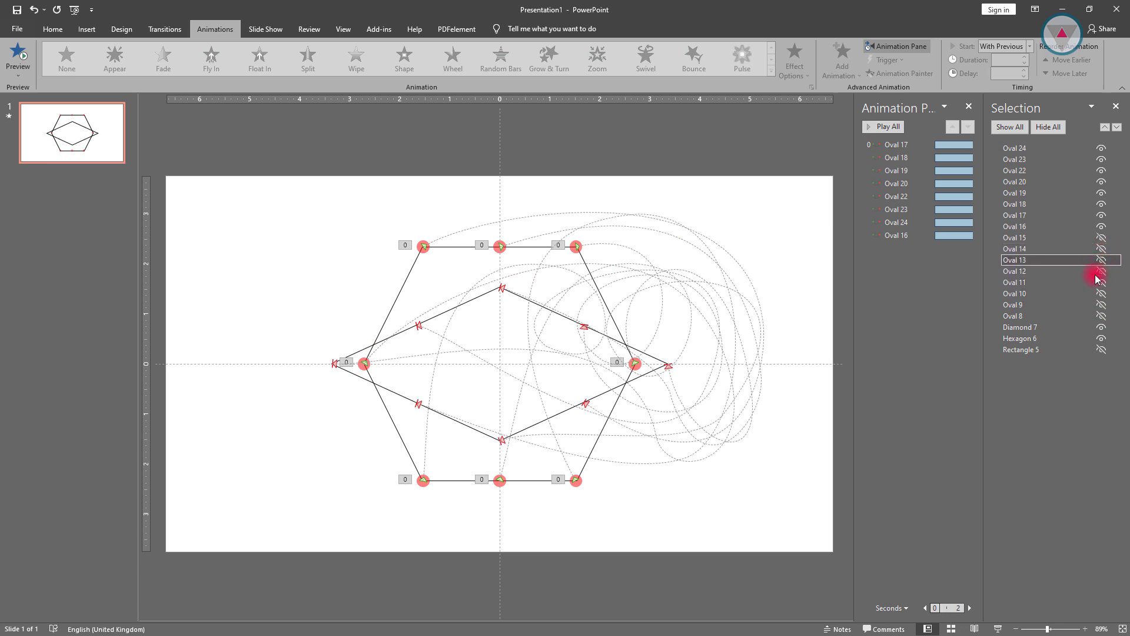
- Show the CREATIVE SCHOOL text in Rectangle 5 and hide Hexagon 6 and Diamond 7, playing the animation to check
left_click(1101, 350)
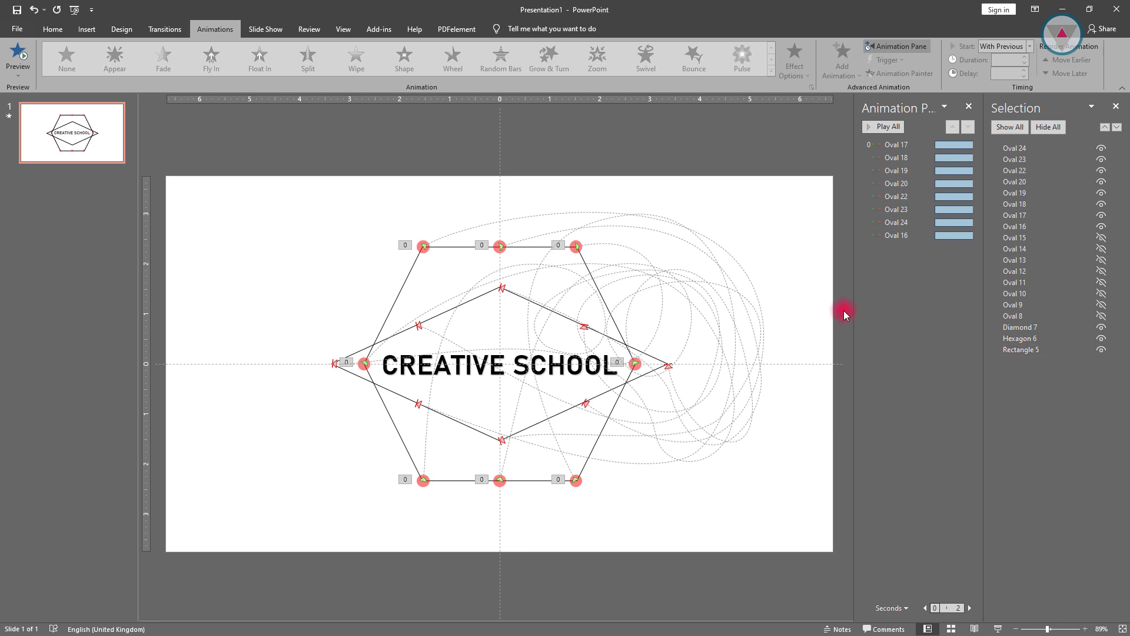
left_click(884, 127)
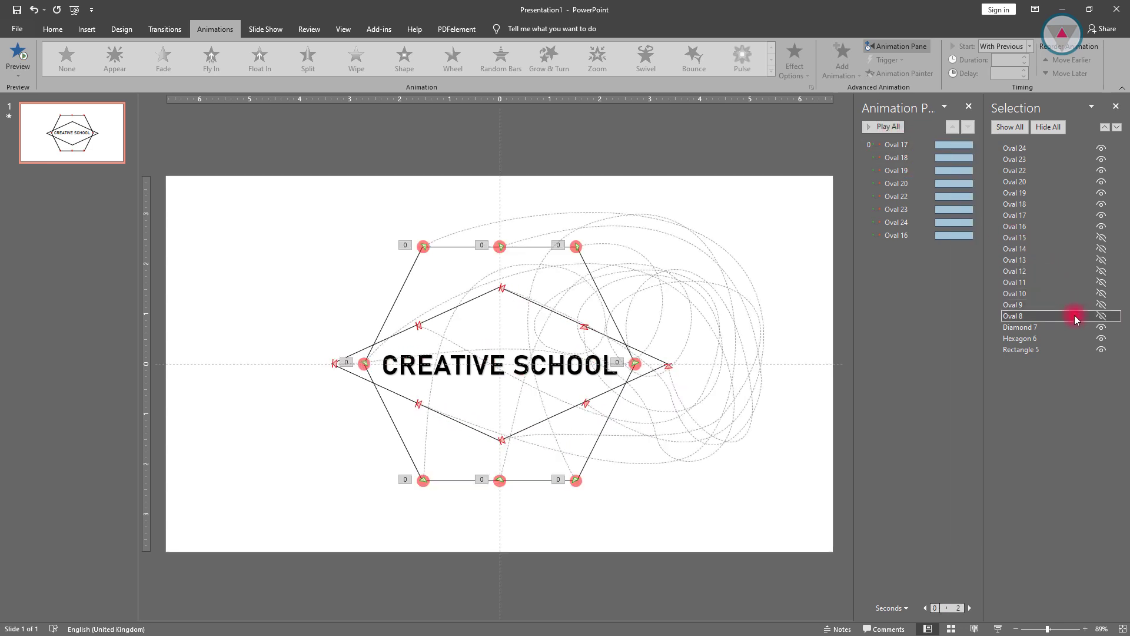
left_click(1101, 338)
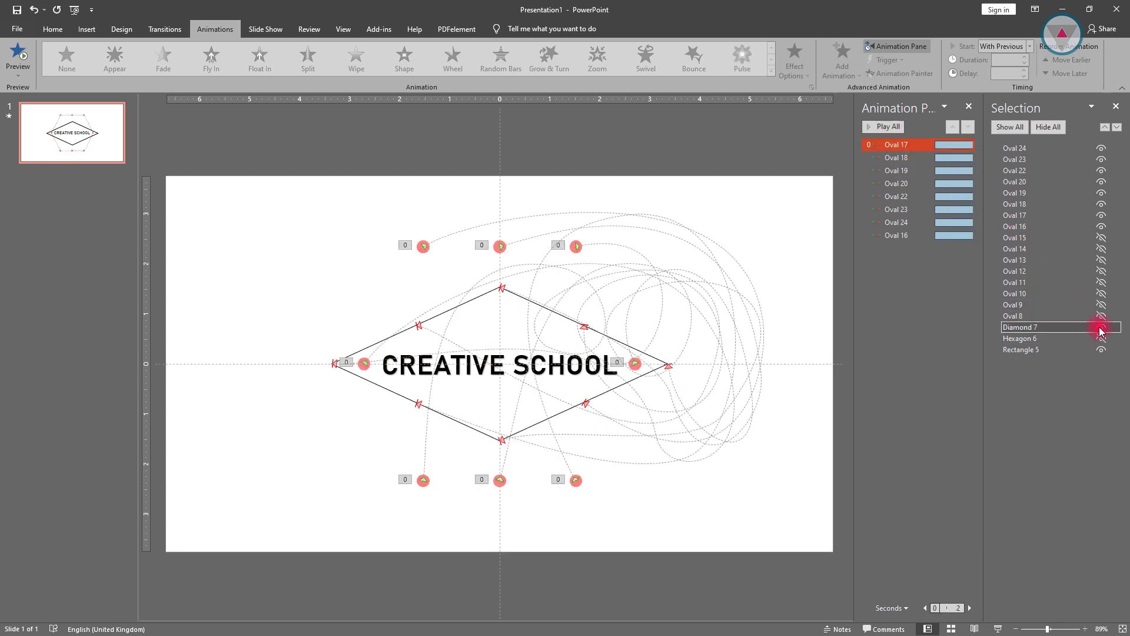
left_click(1101, 327)
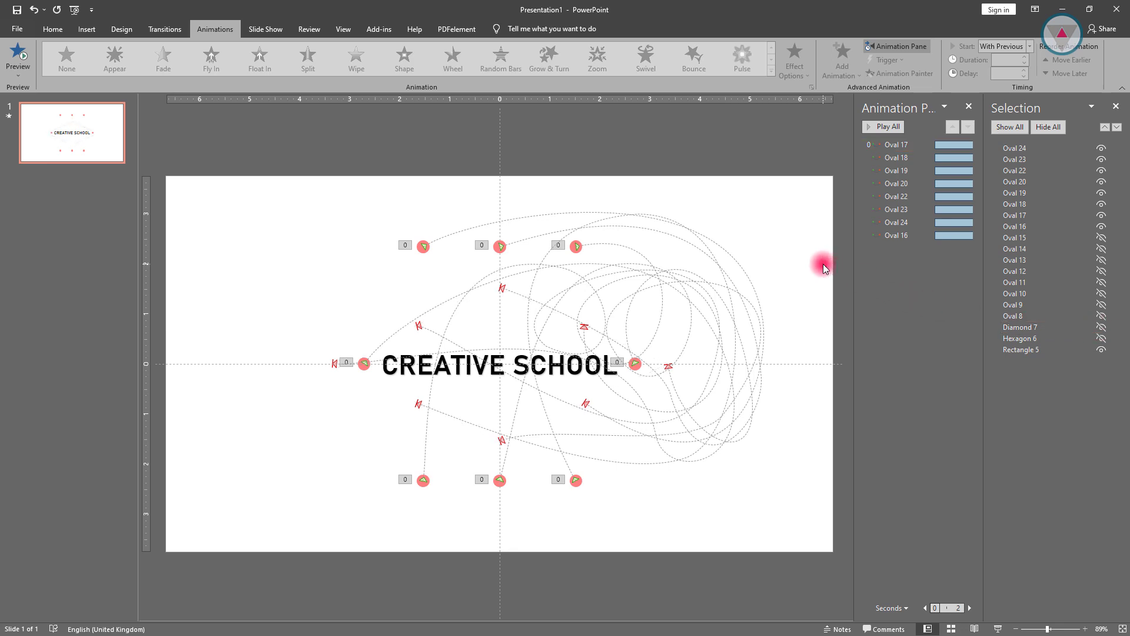
left_click(883, 127)
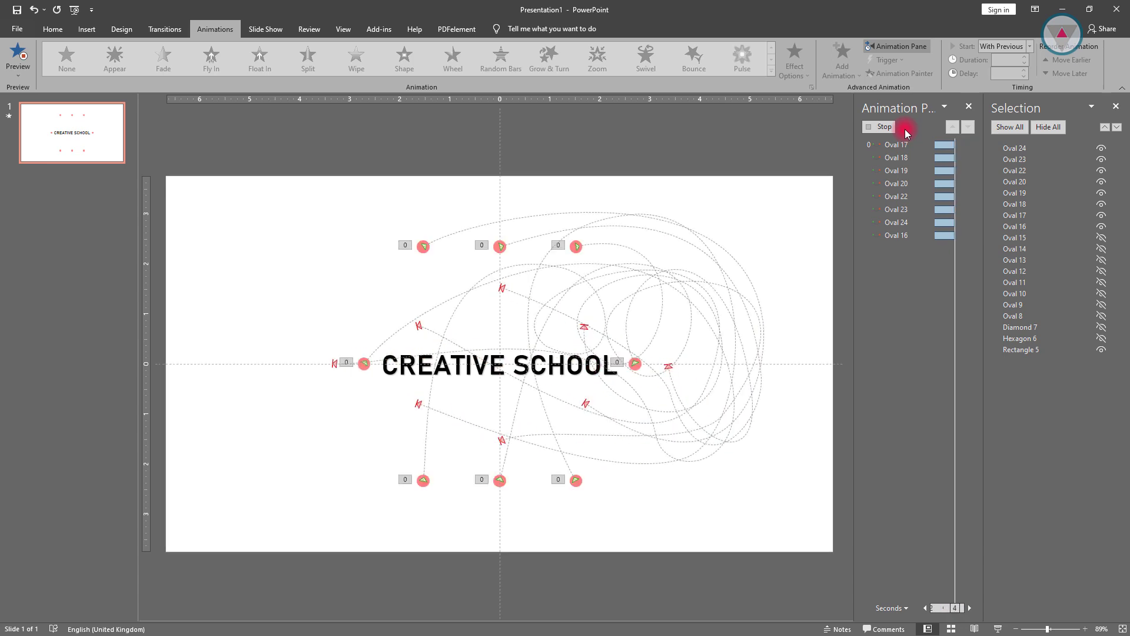
- Set smooth start to 0 seconds and smooth end to 4 seconds for all eight motion paths
left_click(904, 145)
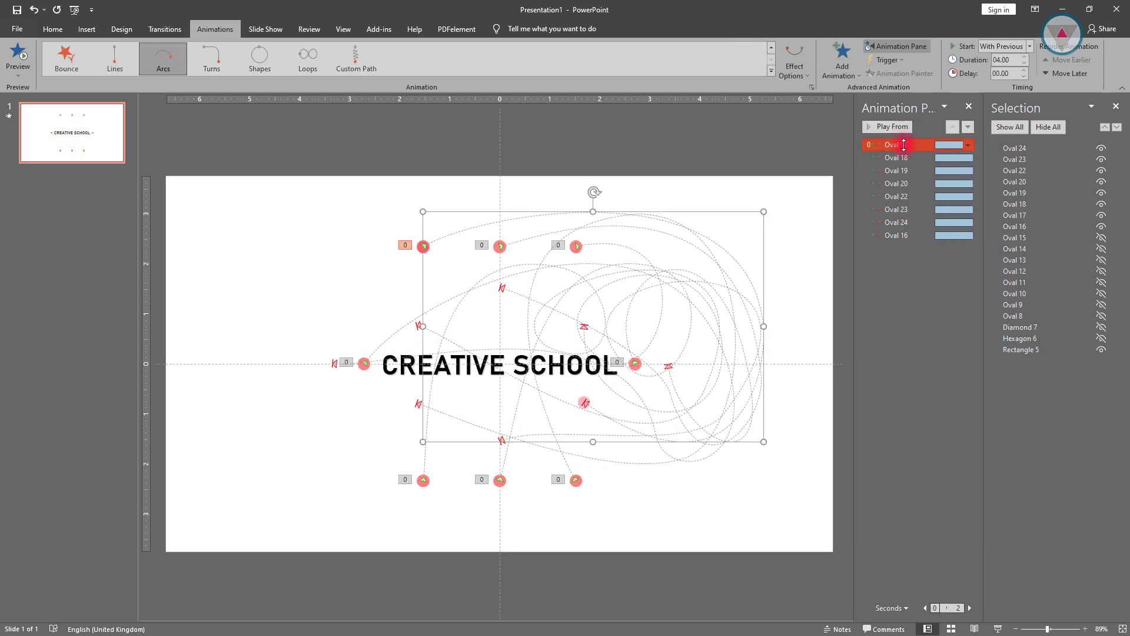
key("ctrl+a")
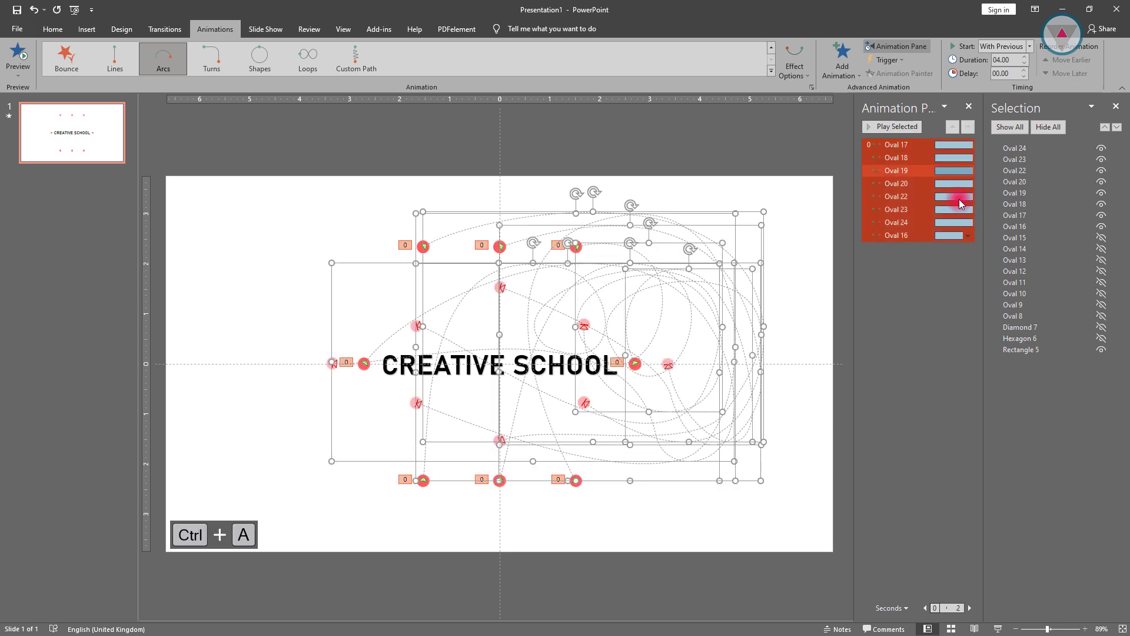
left_click(967, 236)
left_click(941, 291)
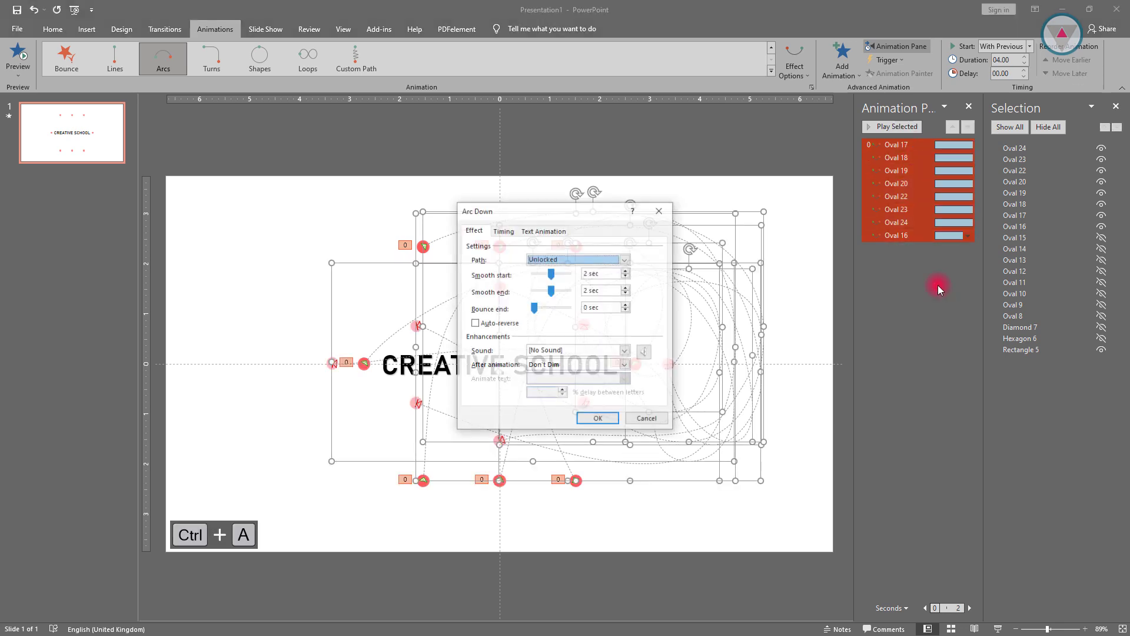
left_click_drag(553, 290, 569, 290)
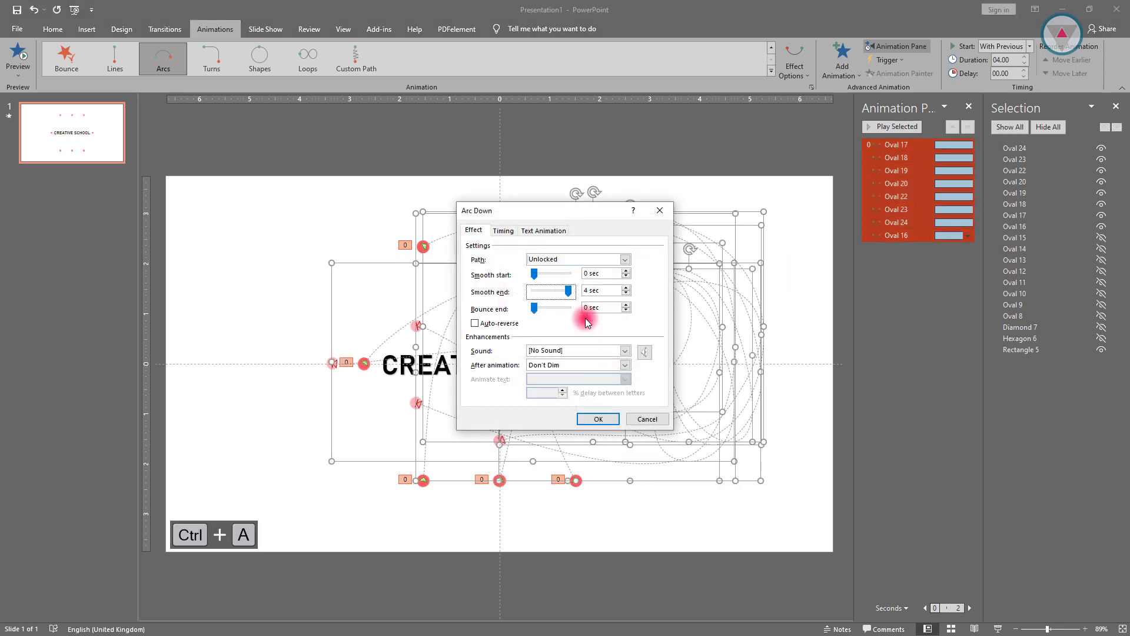
left_click(598, 419)
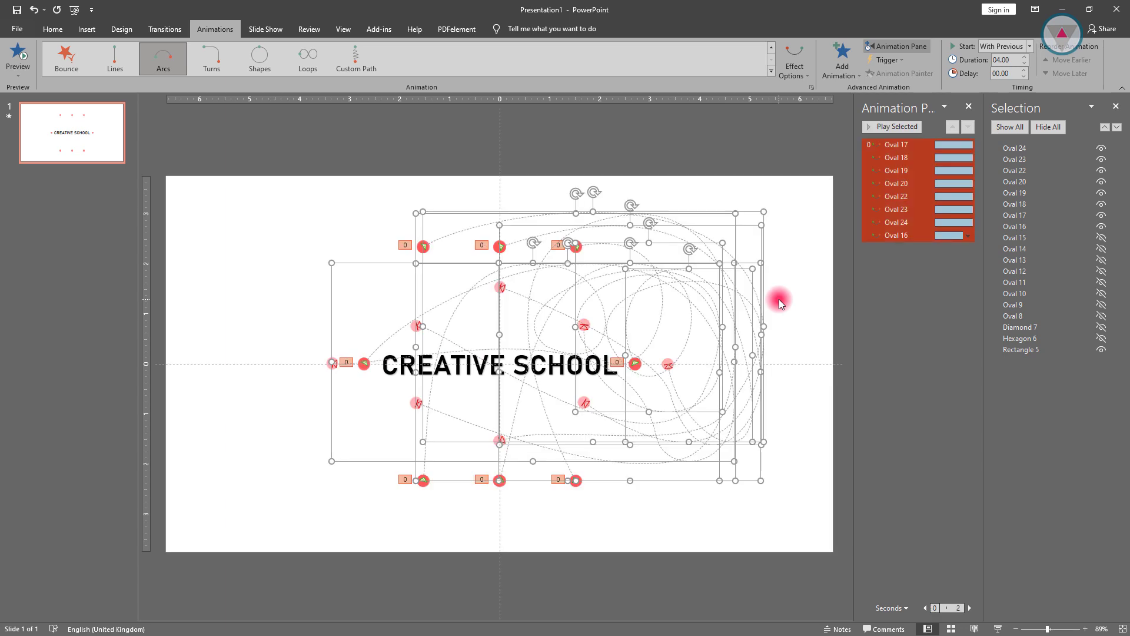
- Add an Appear entrance starting With Previous to all eight ovals and move these effects ahead of the motion paths
left_click(842, 59)
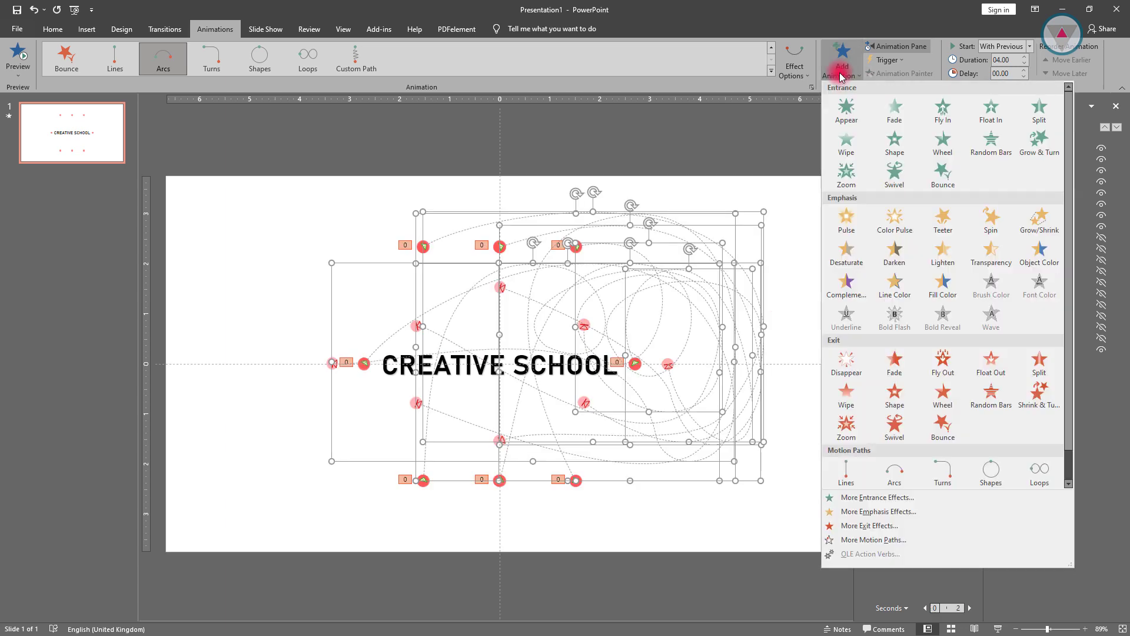
left_click(845, 108)
left_click(1028, 47)
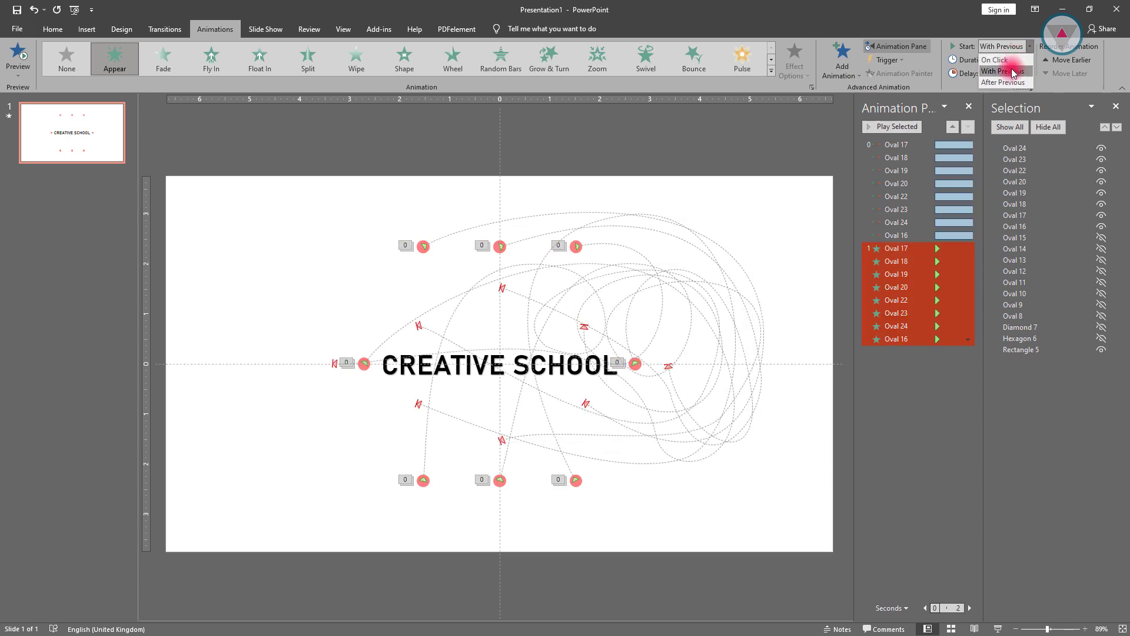
left_click(1008, 71)
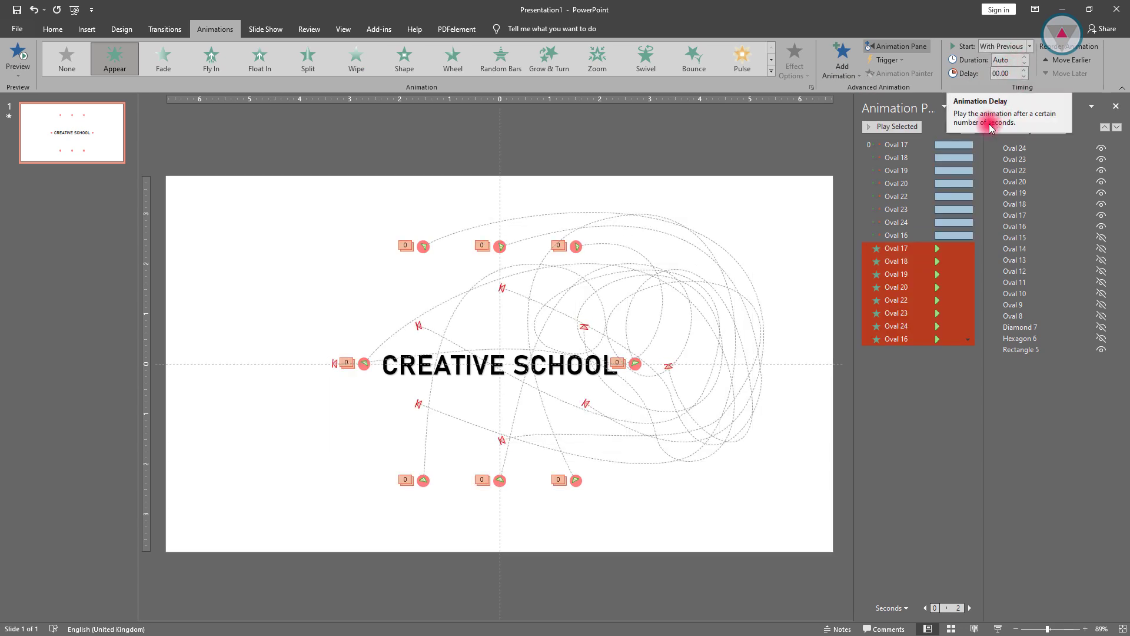
left_click_drag(907, 274, 911, 197)
left_click_drag(917, 143, 919, 146)
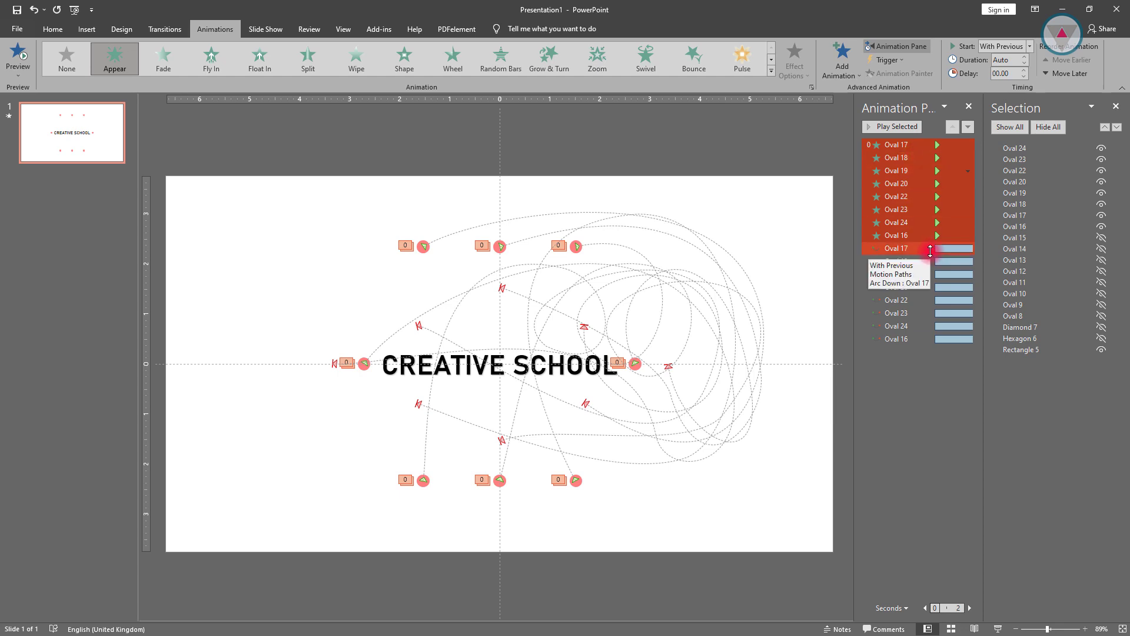
- Set a 0.5-second delay for the eight motion path effects
left_click(930, 249)
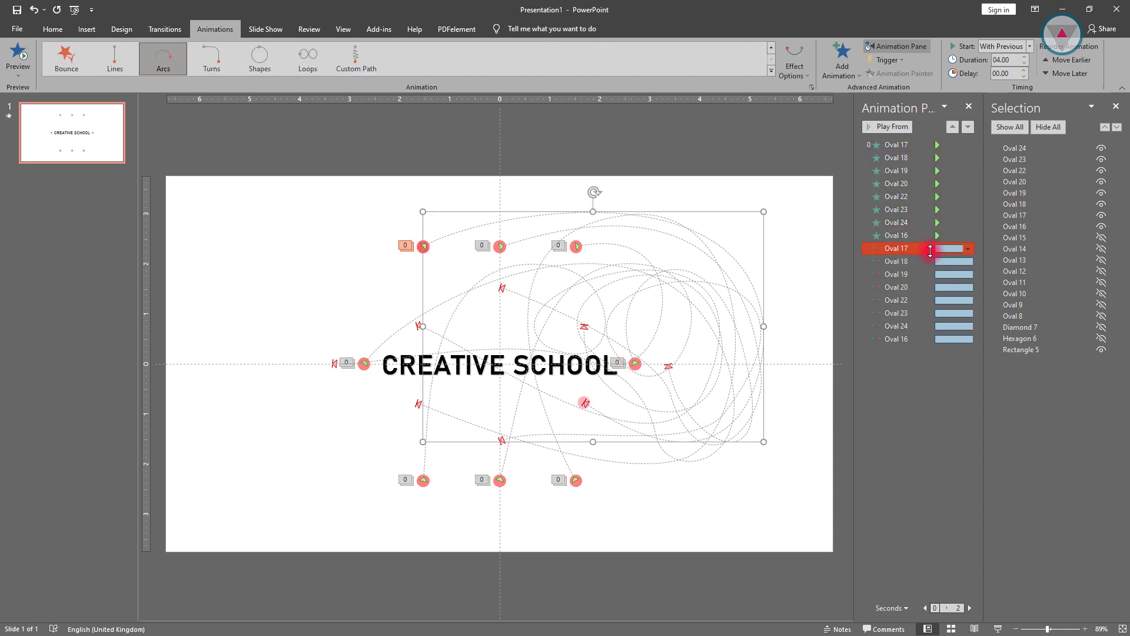
key("shift+Page_Down")
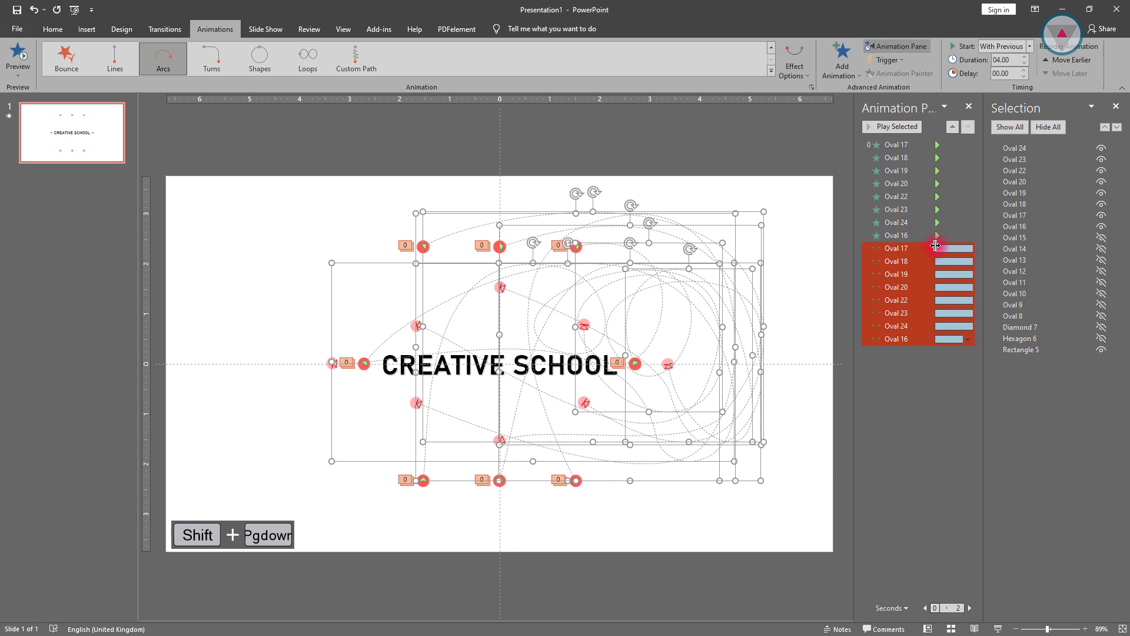
left_click(1024, 70)
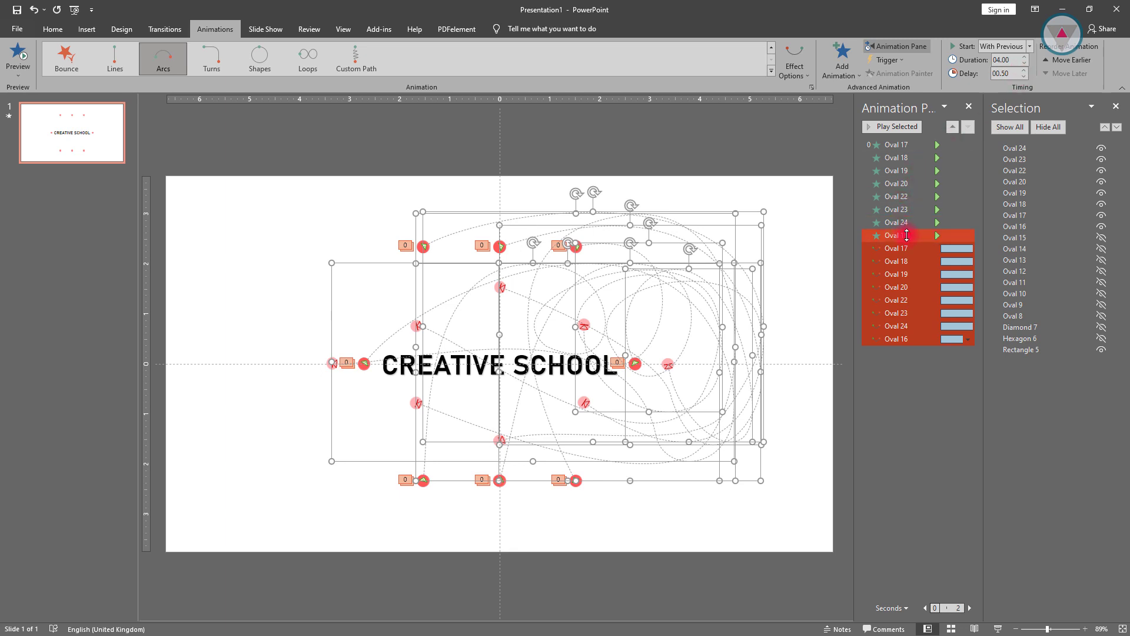
- Add a Grow/Shrink emphasis with 1-second duration and 0.5-second delay to the eight ovals, placed between their Appear effects and motion paths
left_click(853, 75)
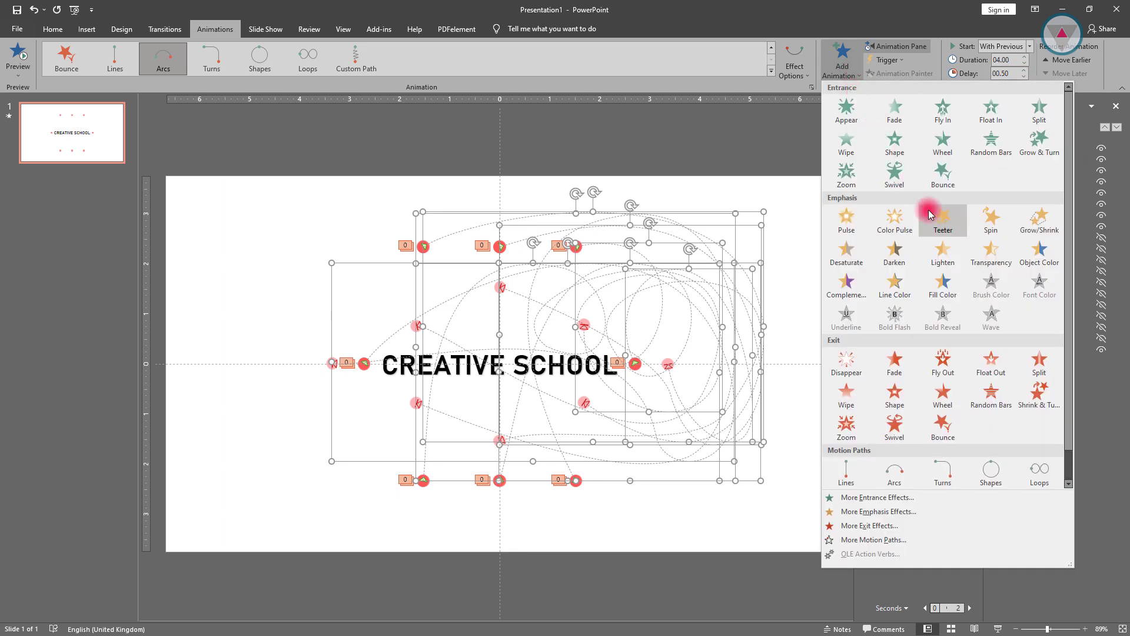
left_click(1039, 231)
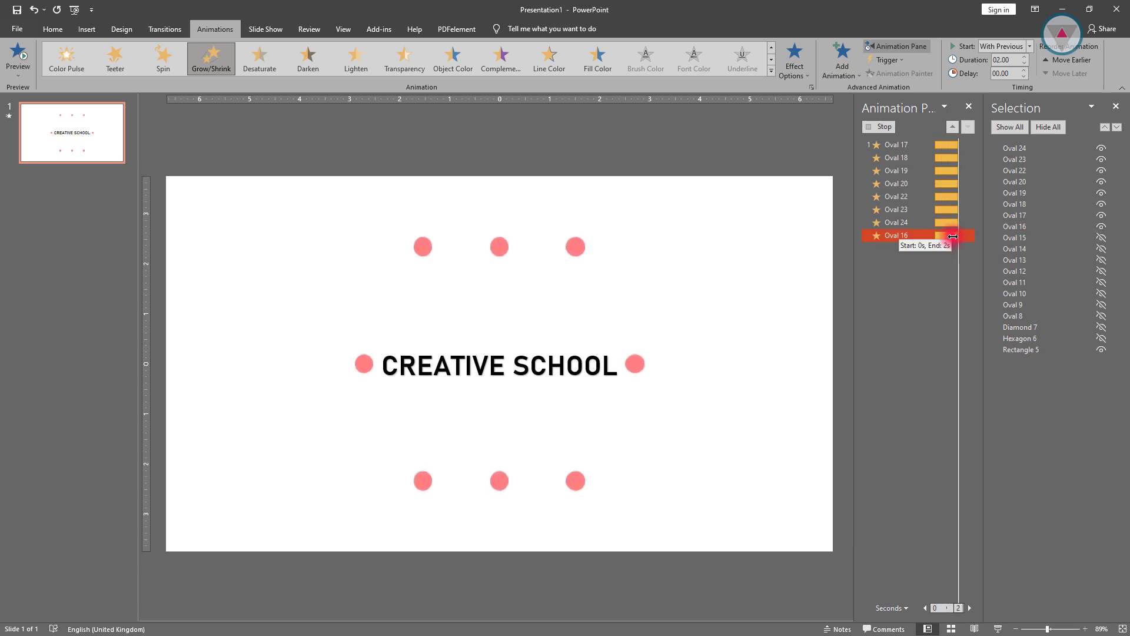
left_click_drag(912, 352, 914, 308)
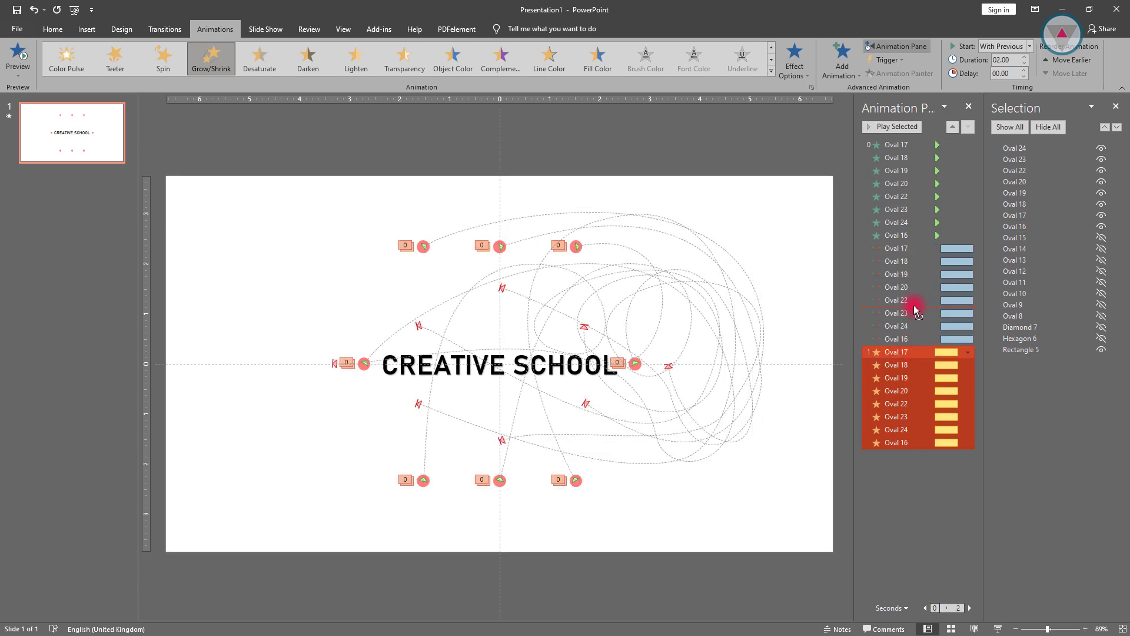
left_click_drag(919, 248, 920, 249)
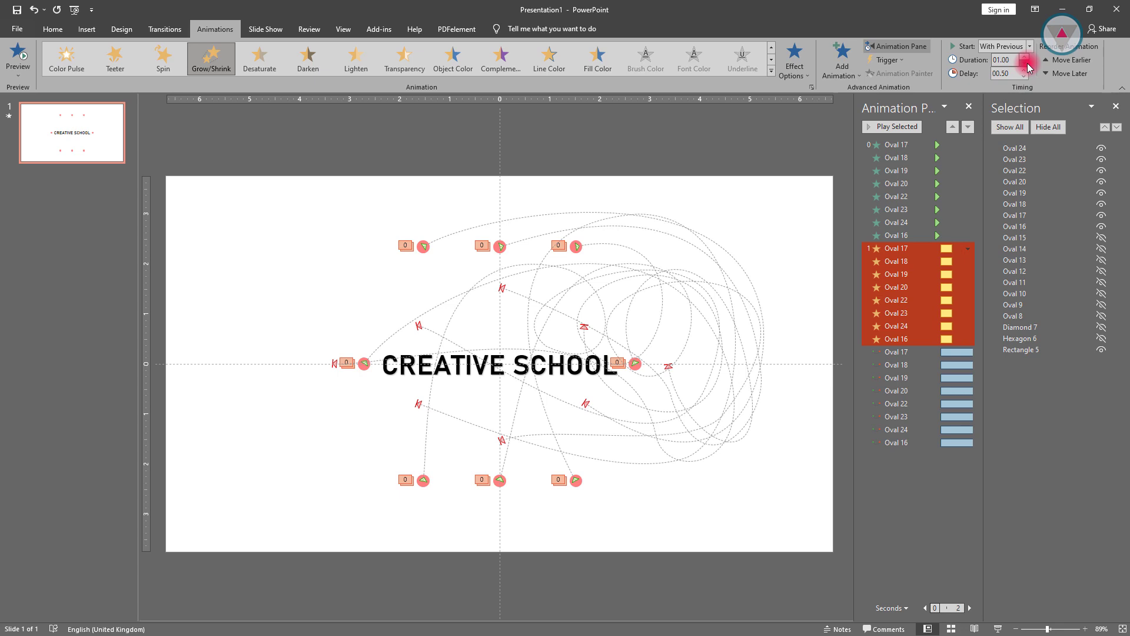
- Play all the animations to check the combined Appear, Grow/Shrink and motion path effects
left_click(816, 246)
left_click(875, 127)
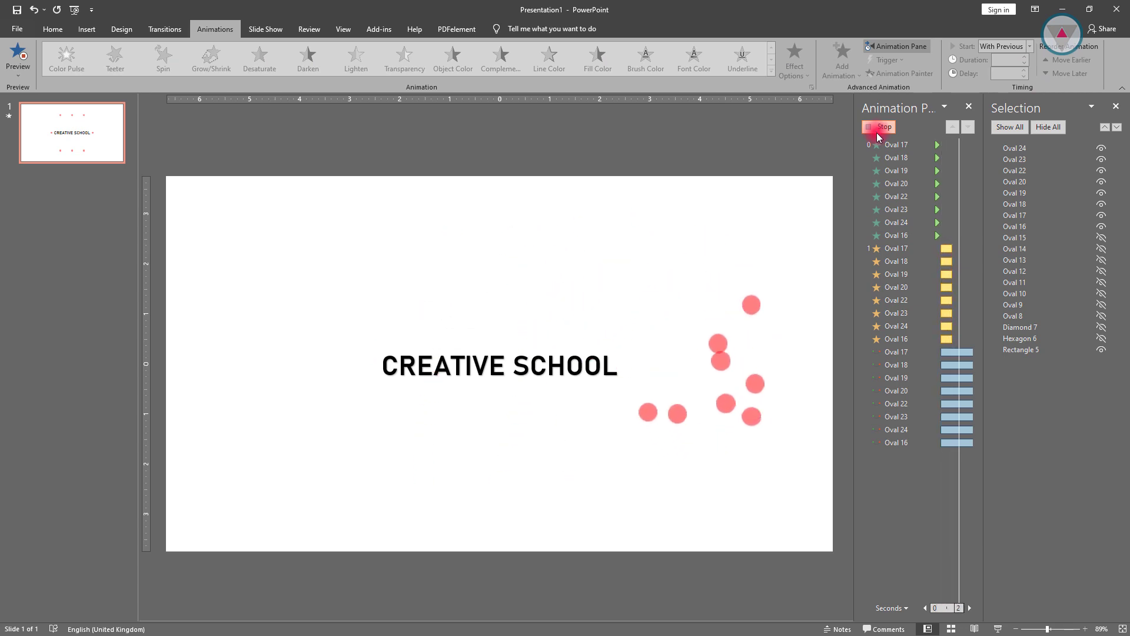
left_click(878, 145)
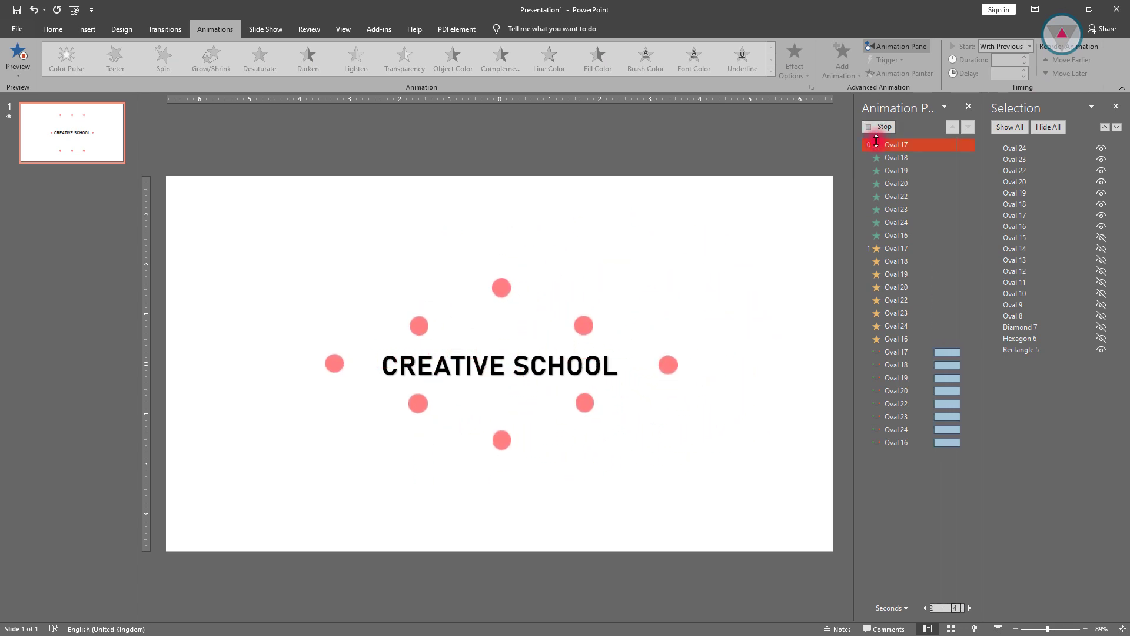
- Set the size of the eight ovals' Grow/Shrink effects to 70% and play all the animations
left_click(924, 250)
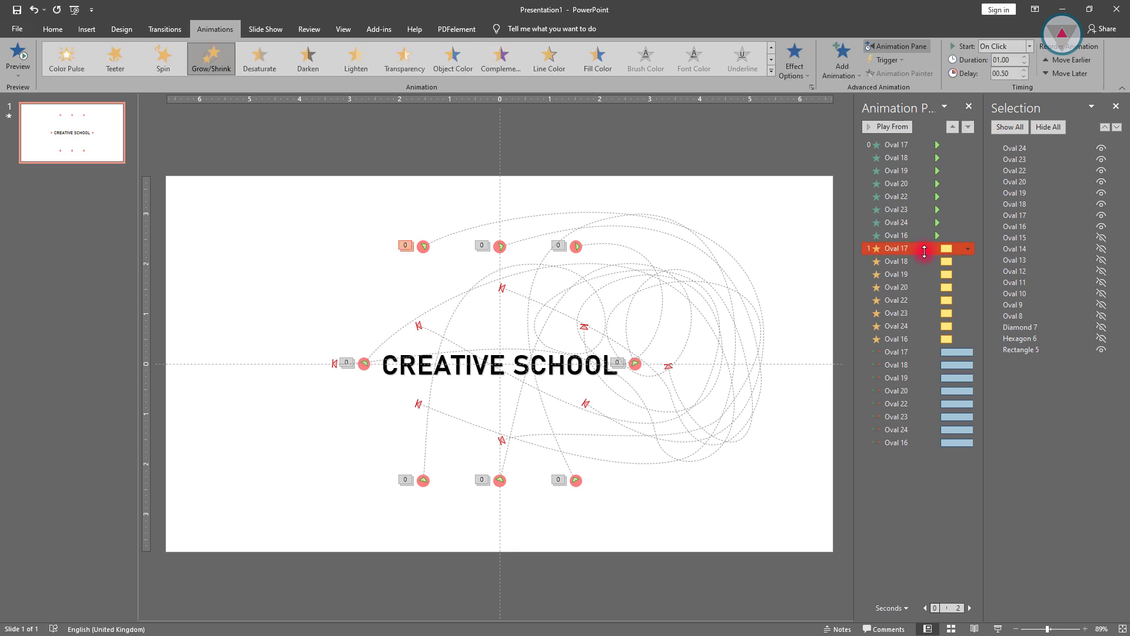
key("shift+Down")
key("shift+Down")
key("shift+Down")
key("shift+Down")
key("shift+Down")
key("shift+Down")
key("shift+Down")
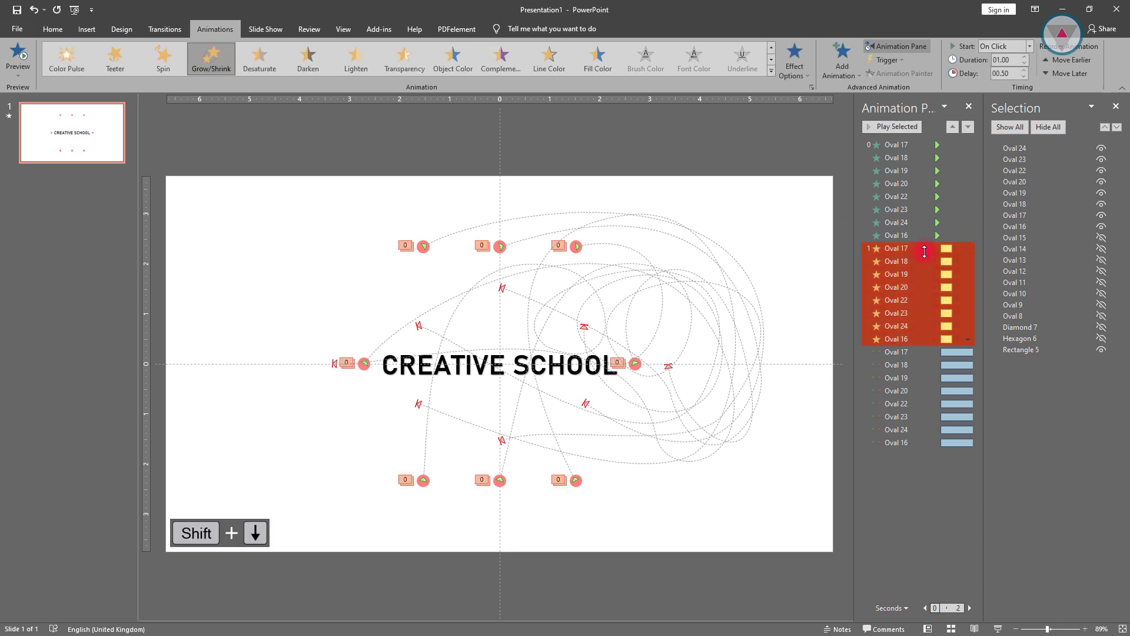
left_click(968, 340)
left_click(918, 393)
left_click(575, 259)
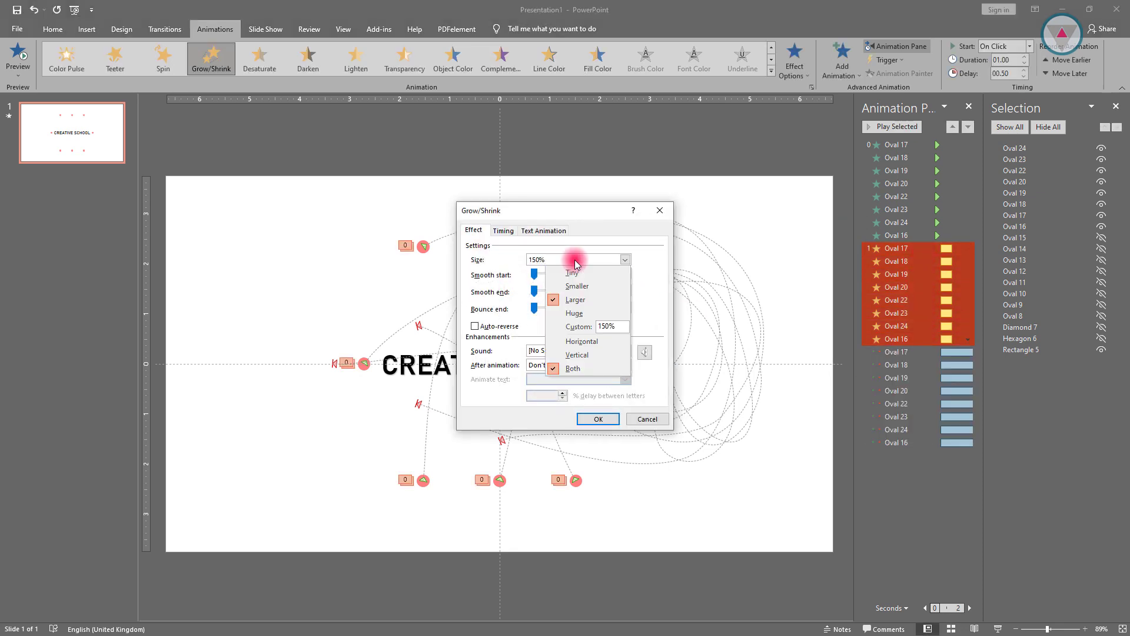
left_click(593, 327)
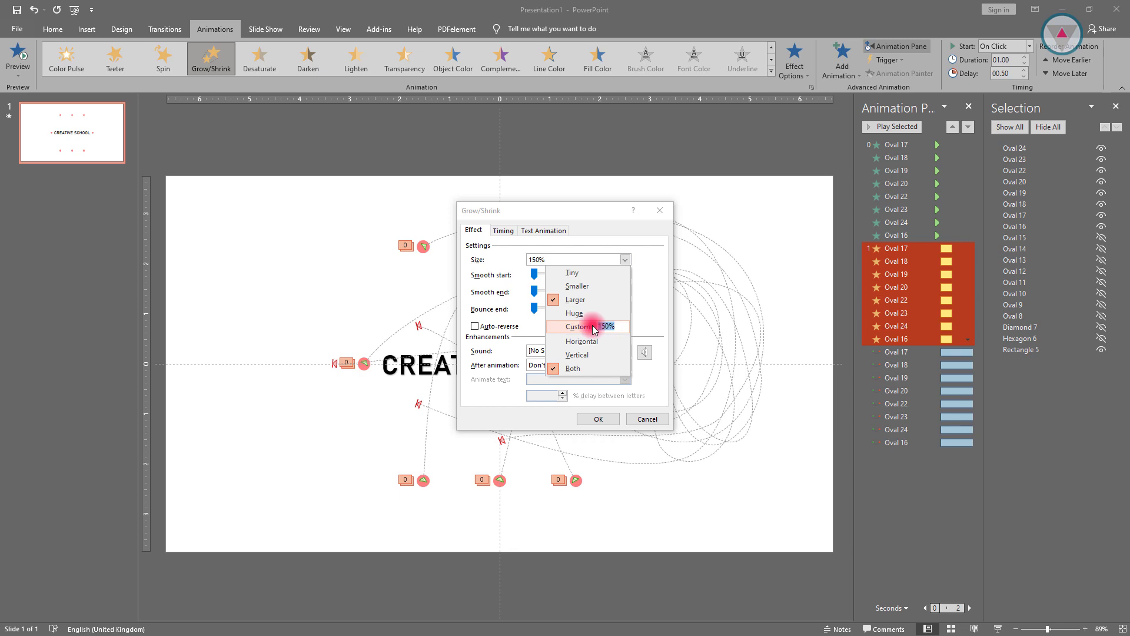
key("BackSpace")
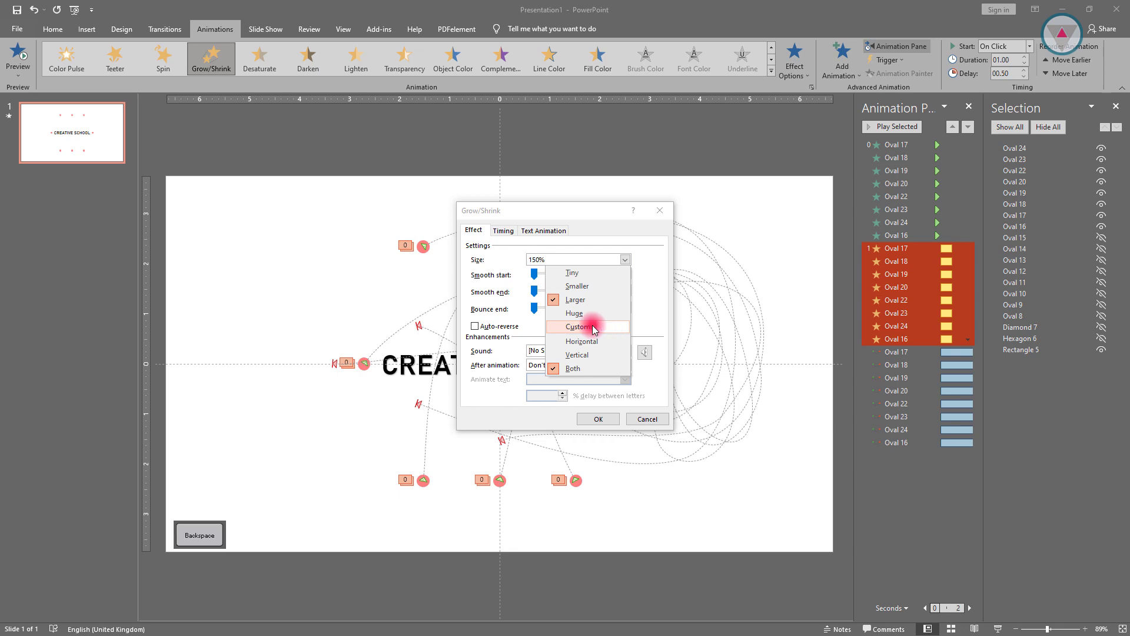
key("Return")
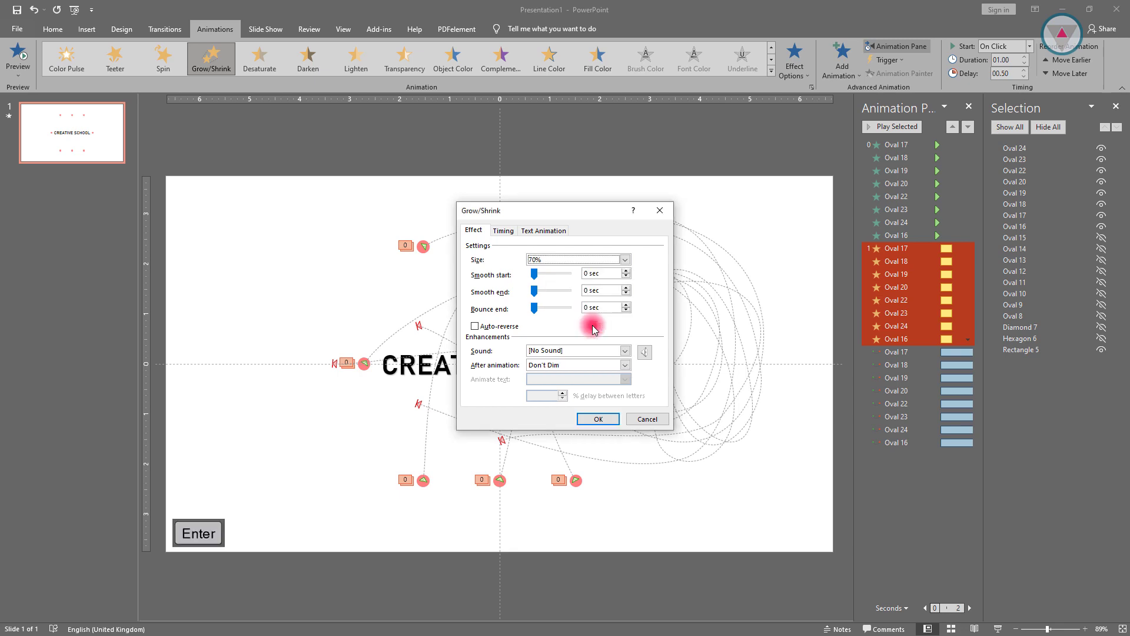
key("Return")
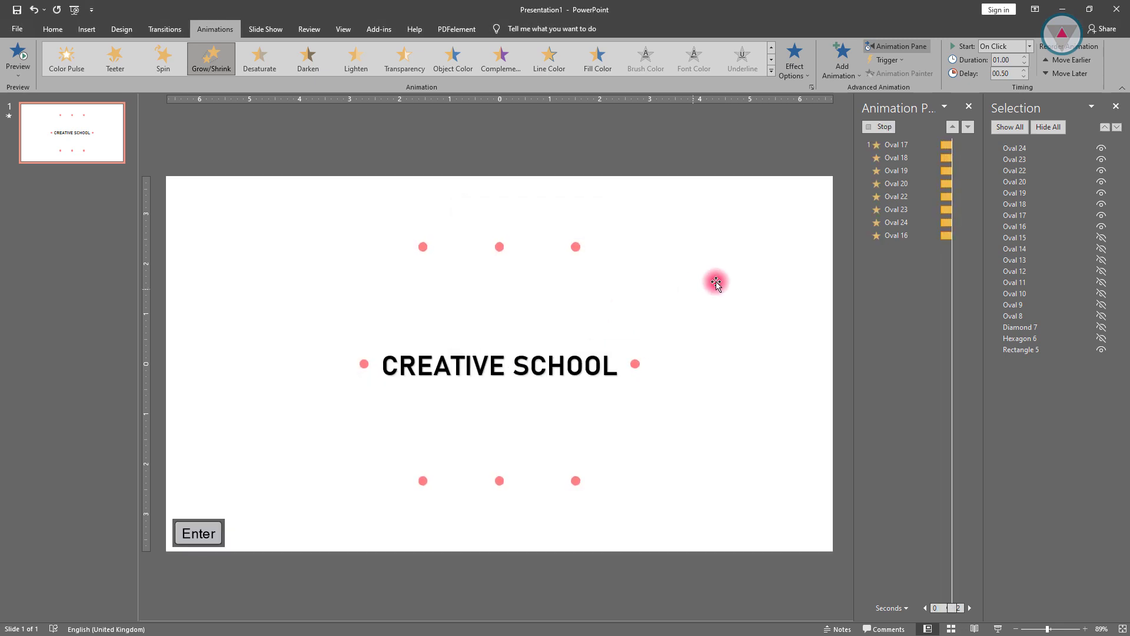
left_click(808, 221)
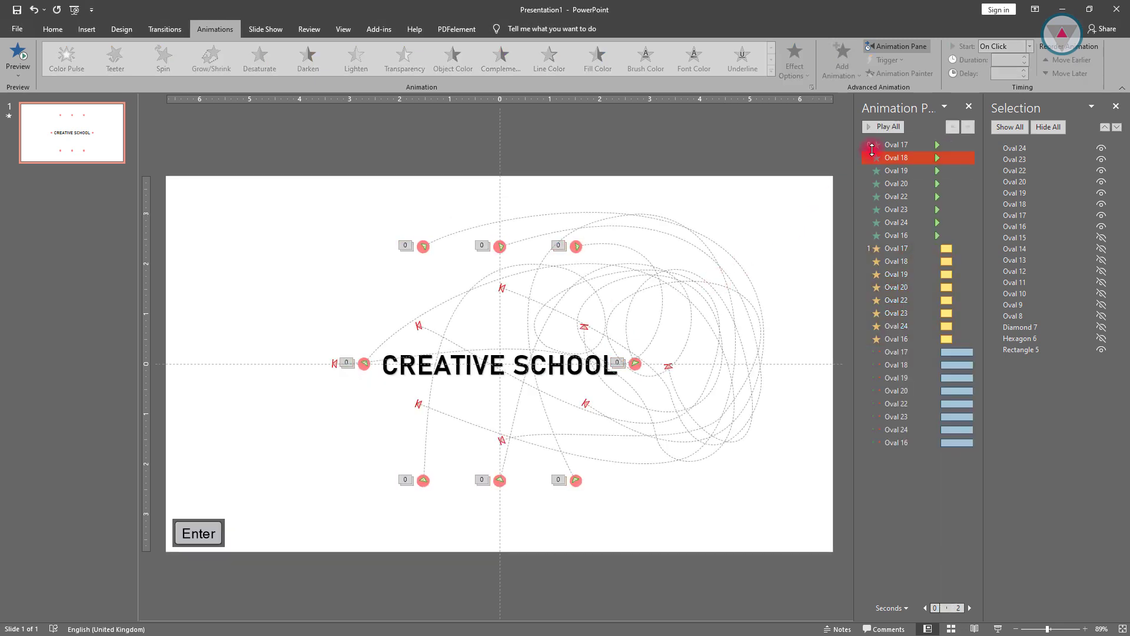
left_click(883, 128)
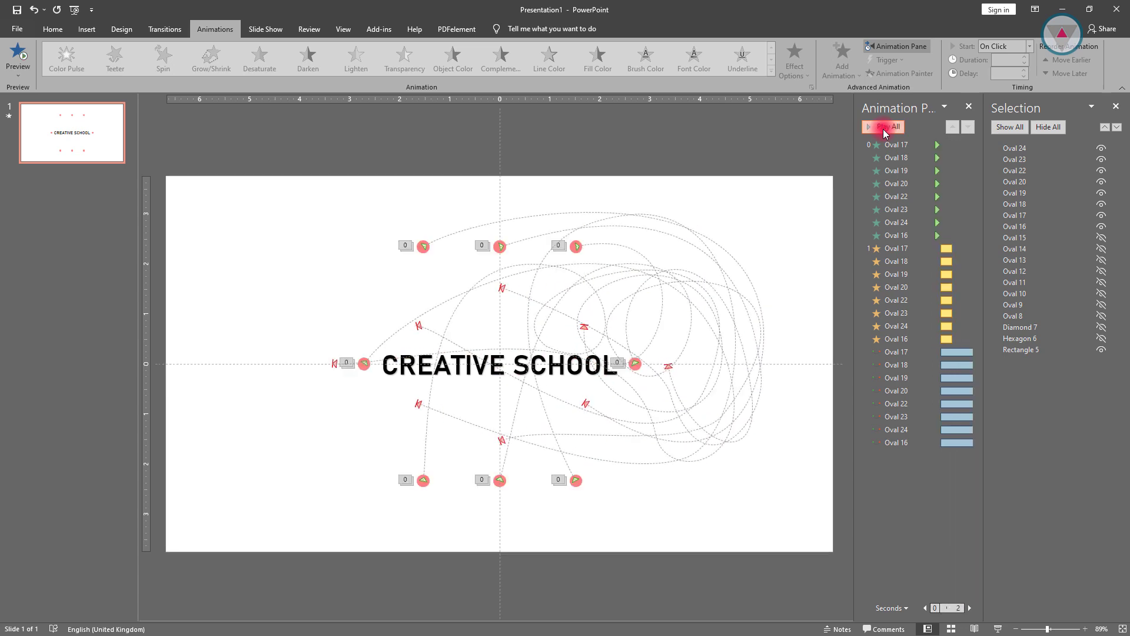
- Add a second Grow/Shrink emphasis to the eight ovals and move these effects ahead of the motion paths
left_click(928, 351)
key("shift+Down")
key("shift+Down")
key("shift+Down")
key("shift+Down")
key("shift+Down")
key("shift+Down")
key("shift+Down")
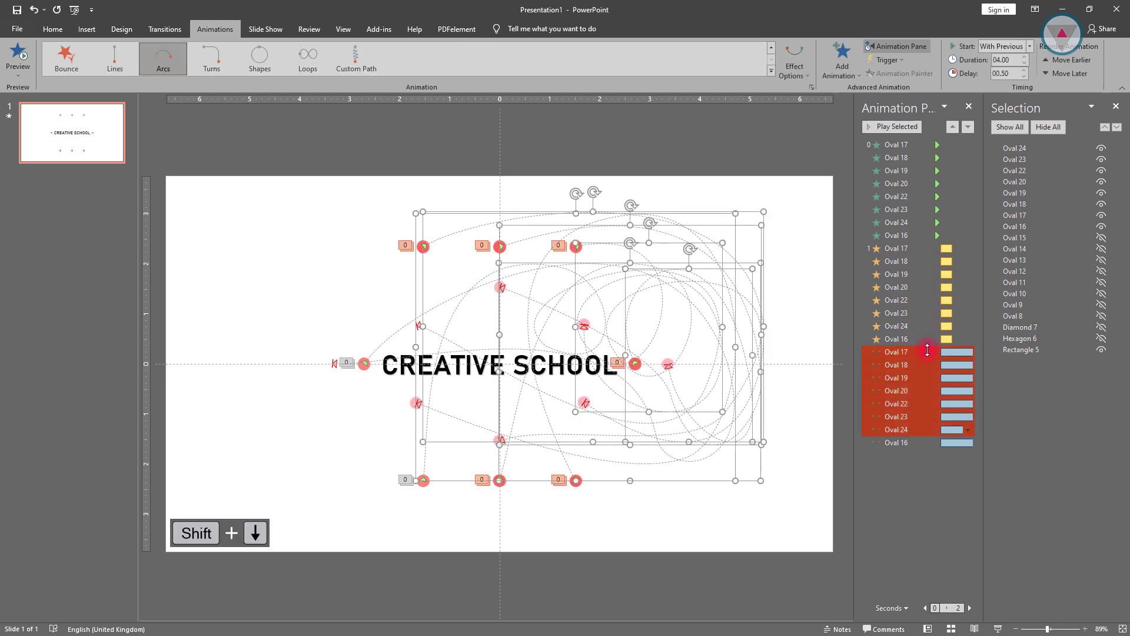
left_click(845, 65)
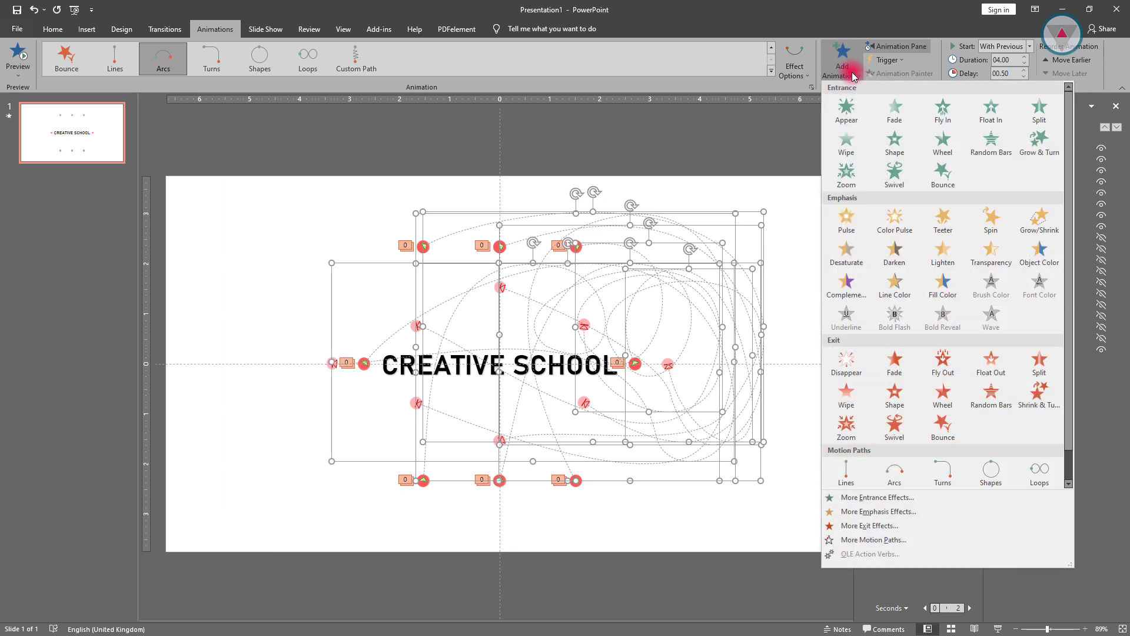
left_click(1024, 218)
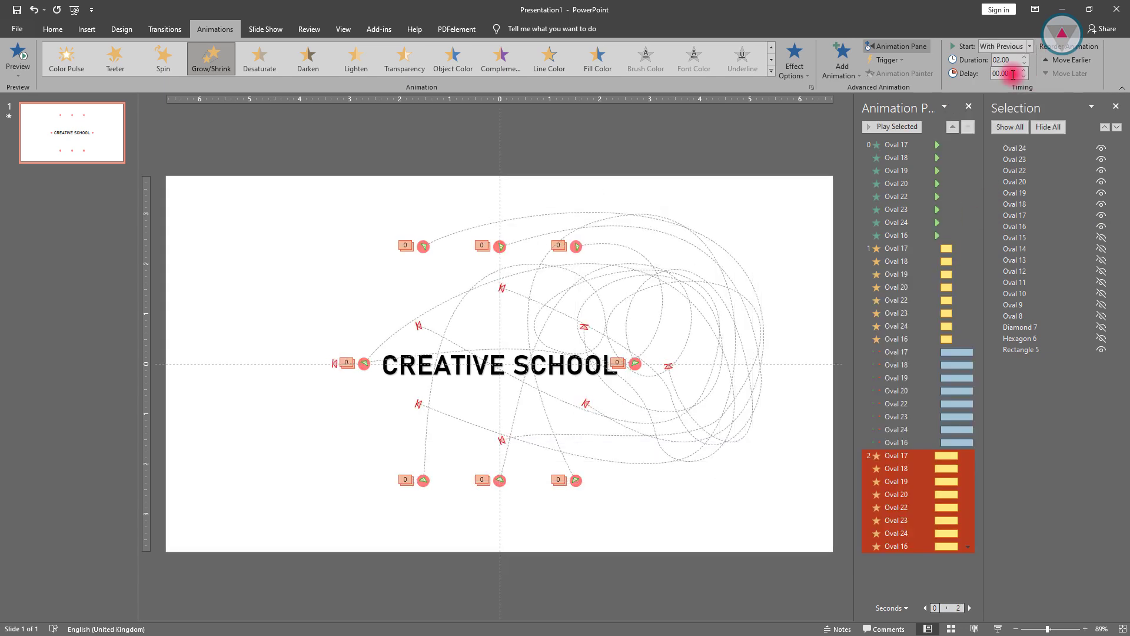
left_click_drag(928, 349, 931, 347)
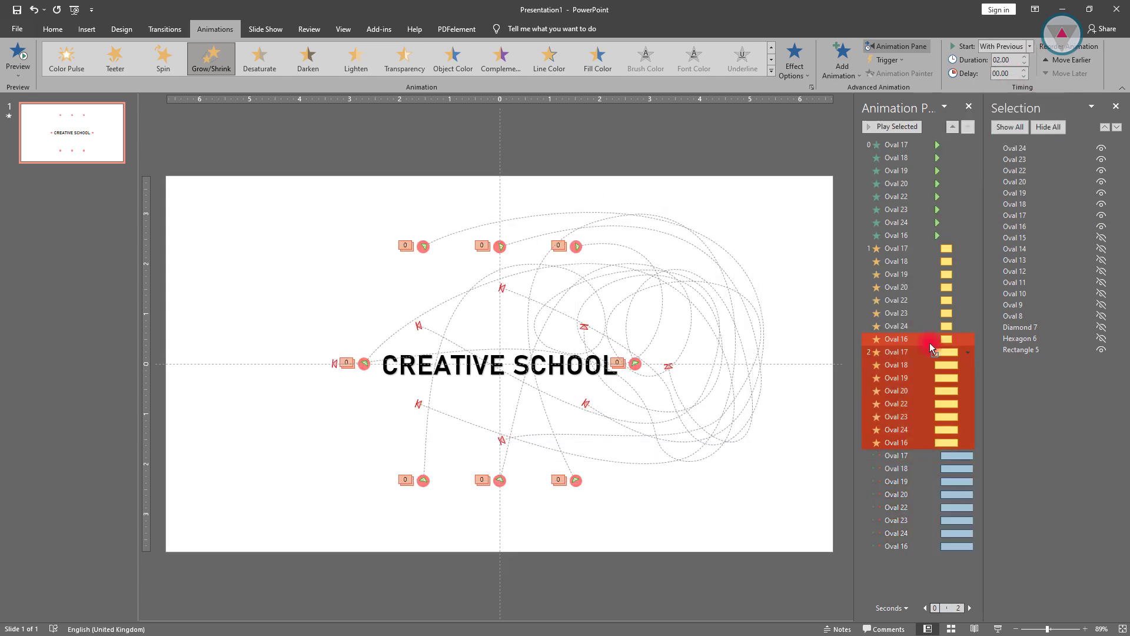
- Set the second group of Grow/Shrink effects to start With Previous with a 1.5-second delay
left_click(1030, 46)
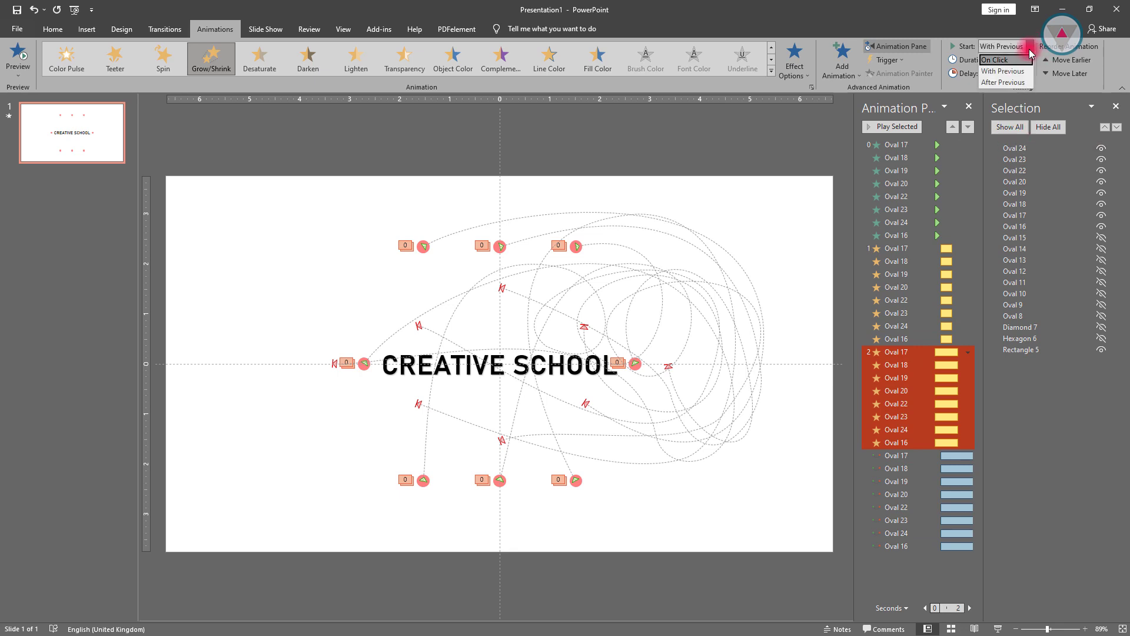
left_click(1000, 62)
left_click(1024, 70)
left_click(1025, 70)
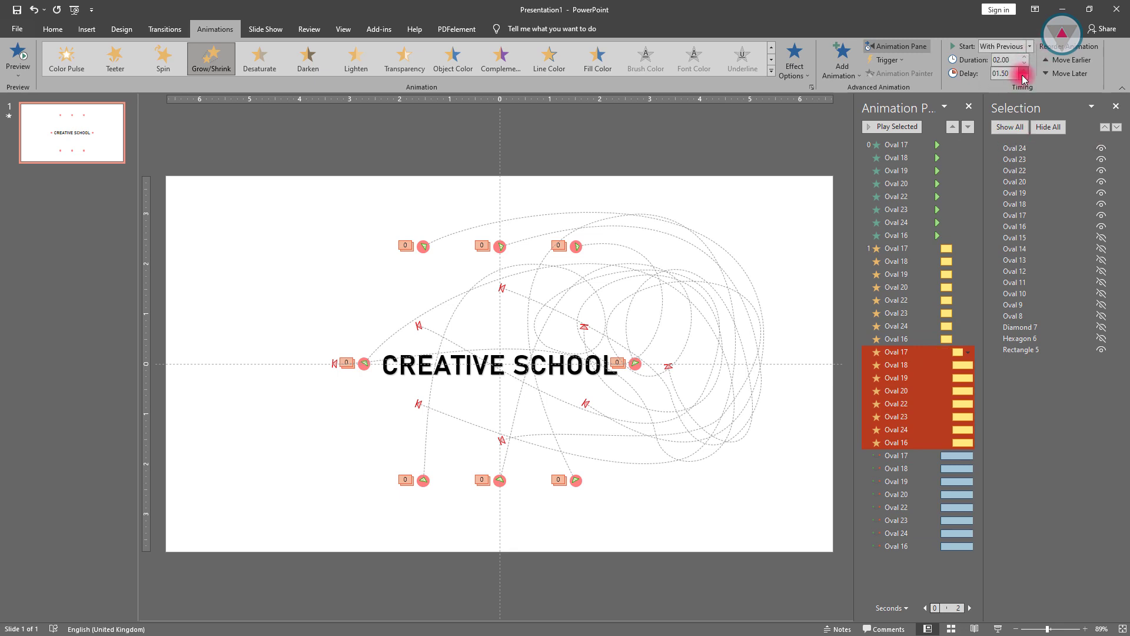
- Set the size of the second group of Grow/Shrink effects to 130% and play all the animations
left_click(968, 352)
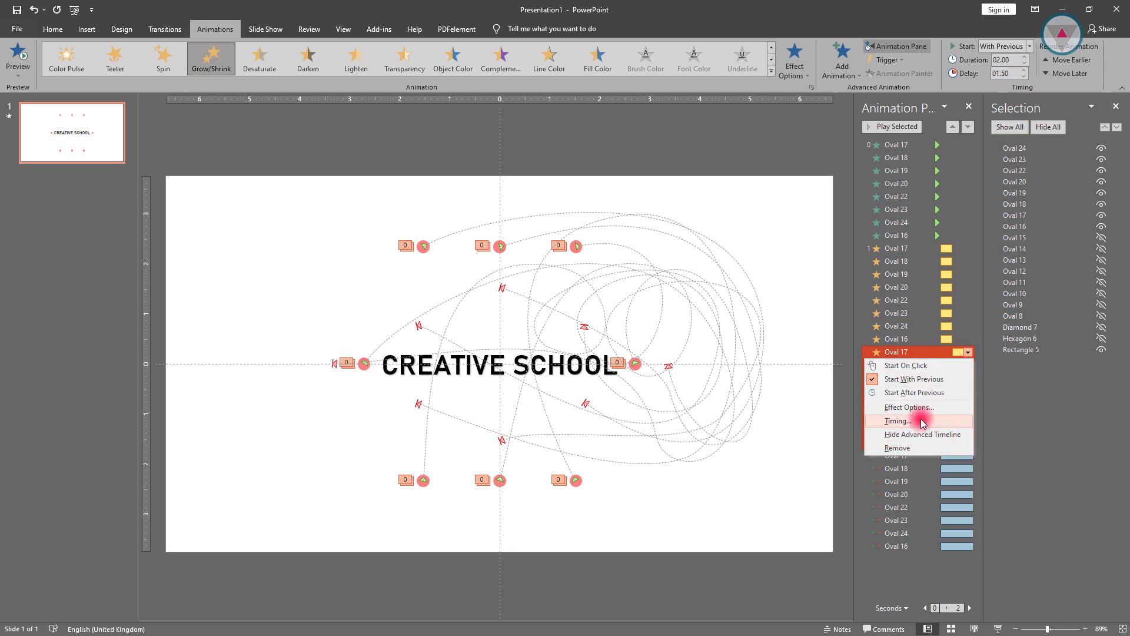
left_click(909, 407)
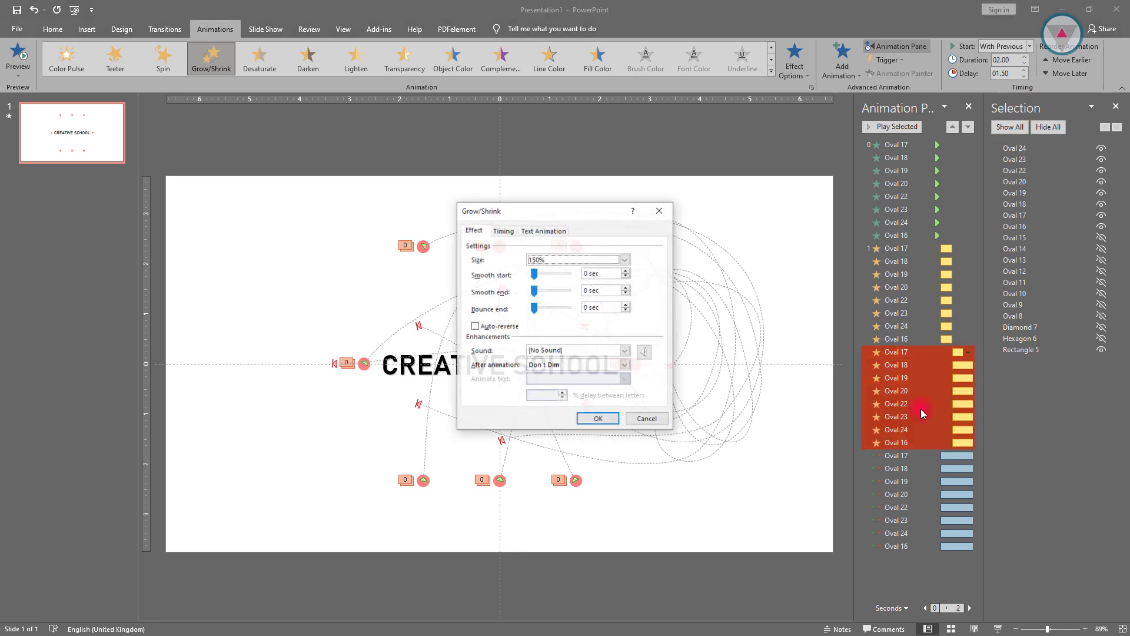
left_click(608, 265)
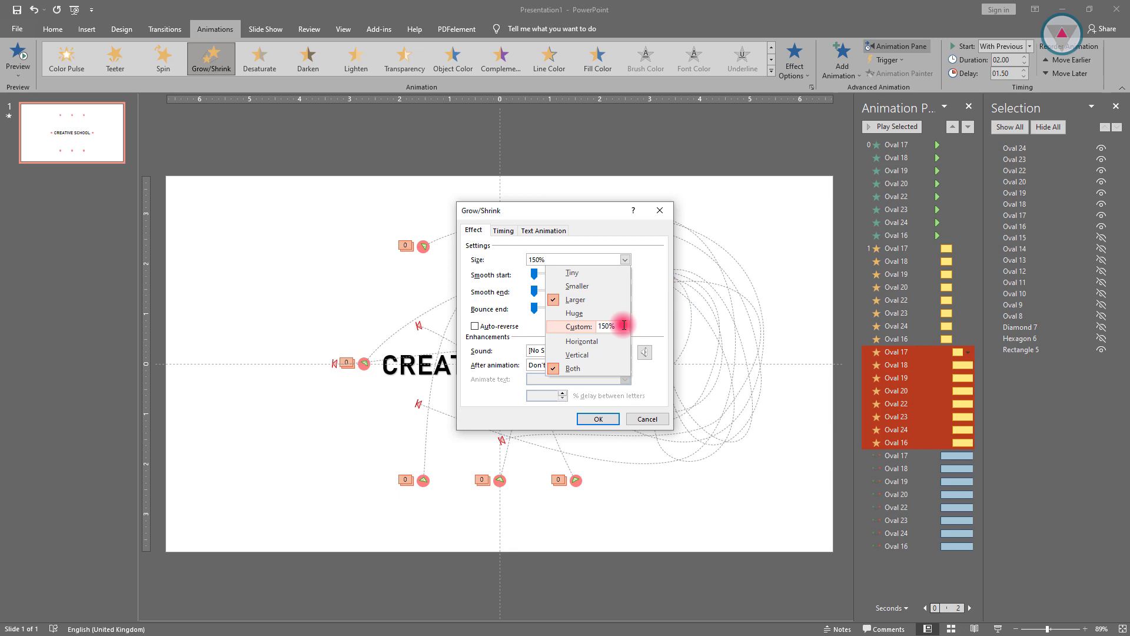
left_click_drag(624, 326, 597, 330)
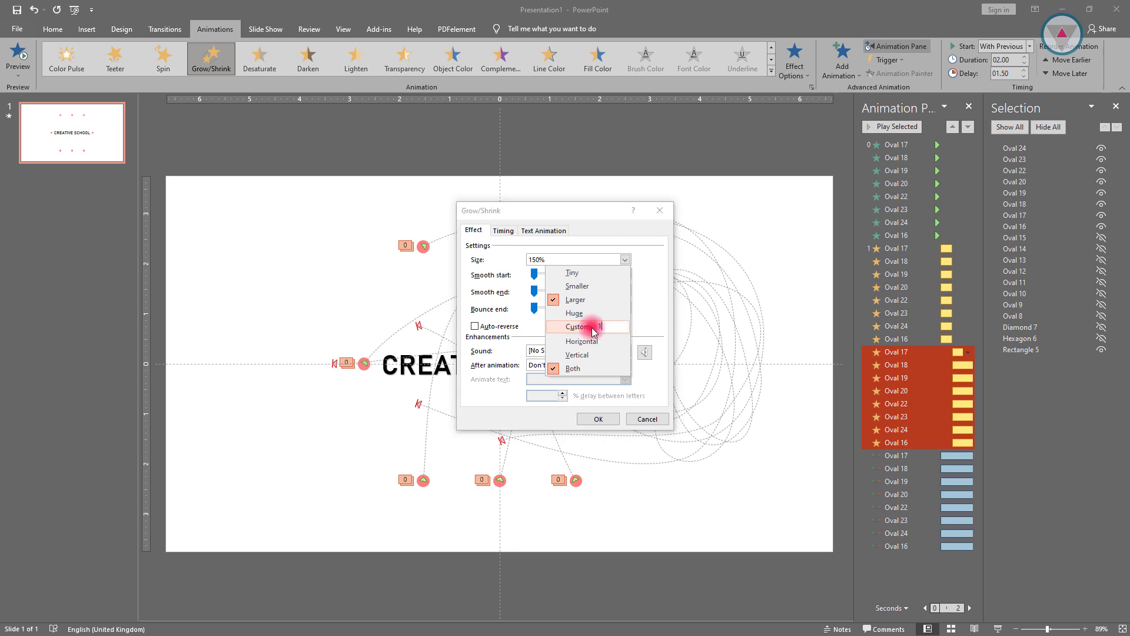
type("130")
key("Return")
key("Return")
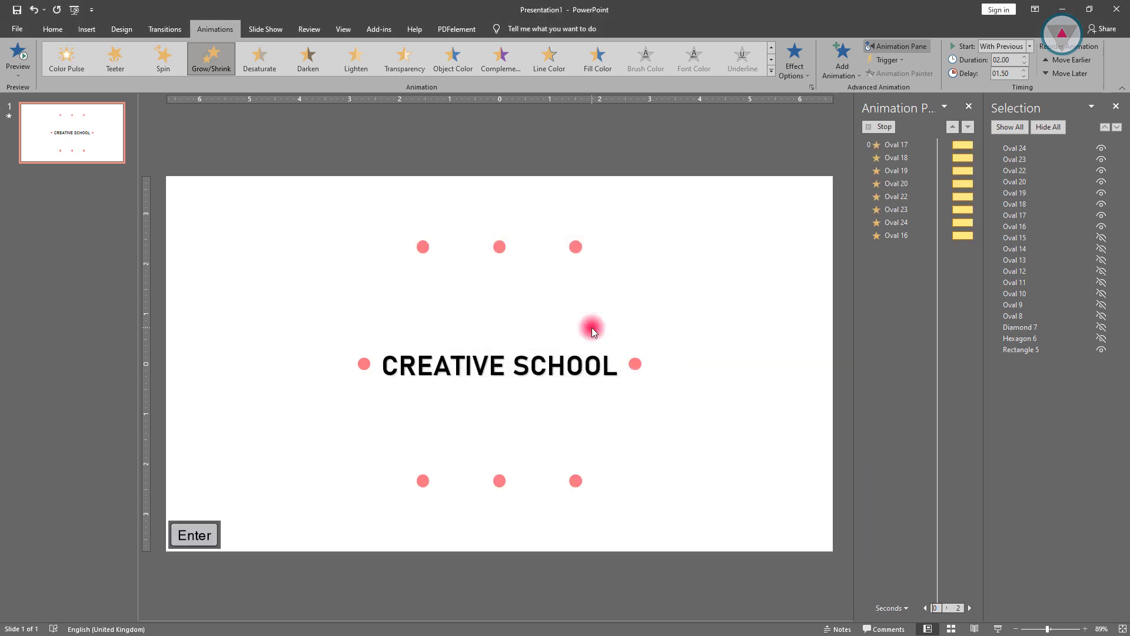
left_click(799, 241)
left_click(882, 130)
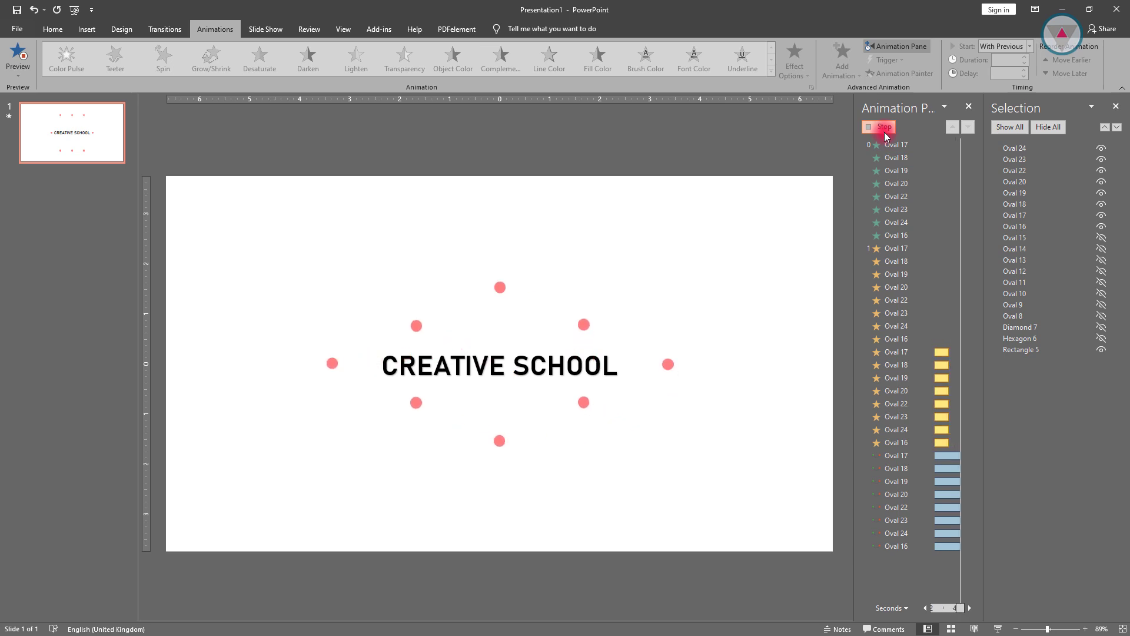
- Set the first Grow/Shrink effect of Oval 17 to start With Previous
left_click(895, 248)
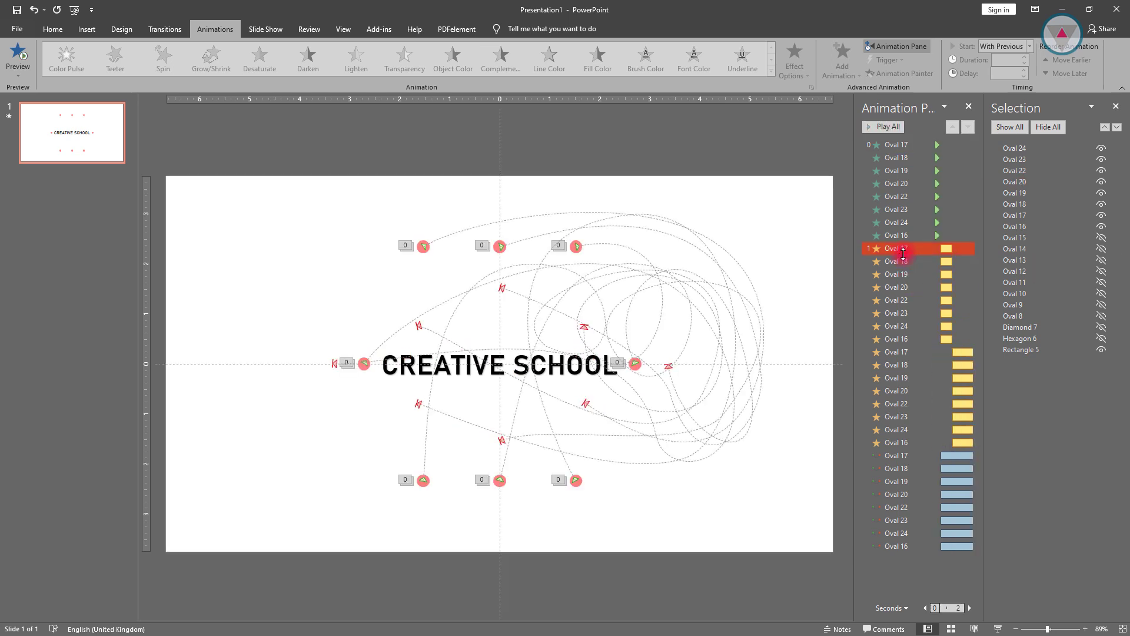
left_click(1029, 47)
left_click(1004, 68)
- Set the size of the first Grow/Shrink effects of Oval 18, Oval 20 and Oval 24 to 50%
left_click(917, 264)
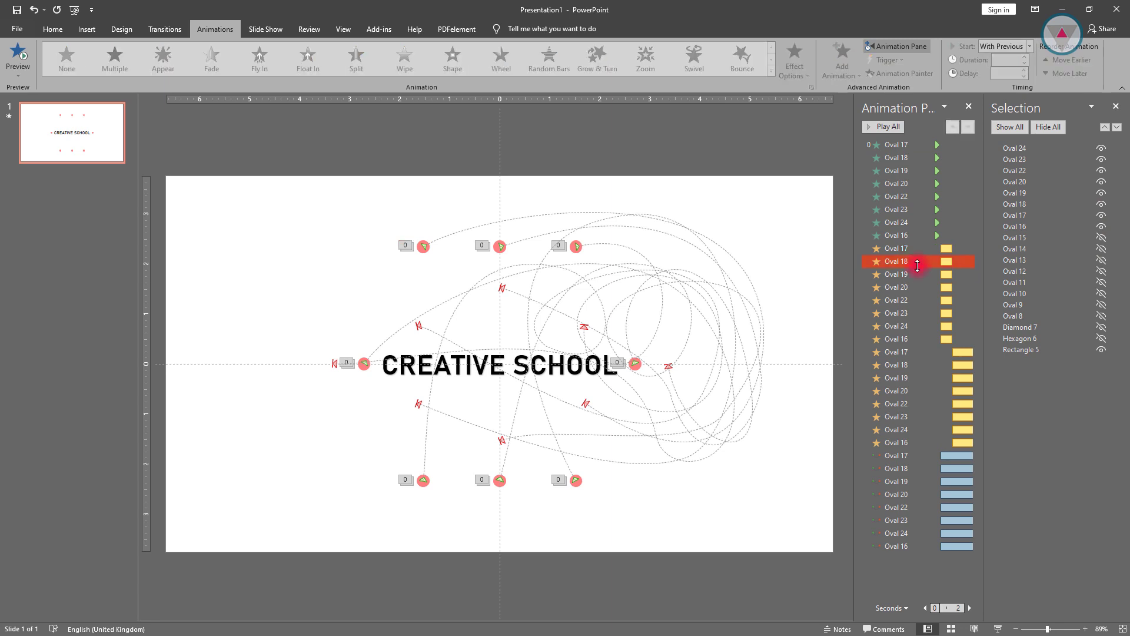
left_click(915, 287, "ctrl")
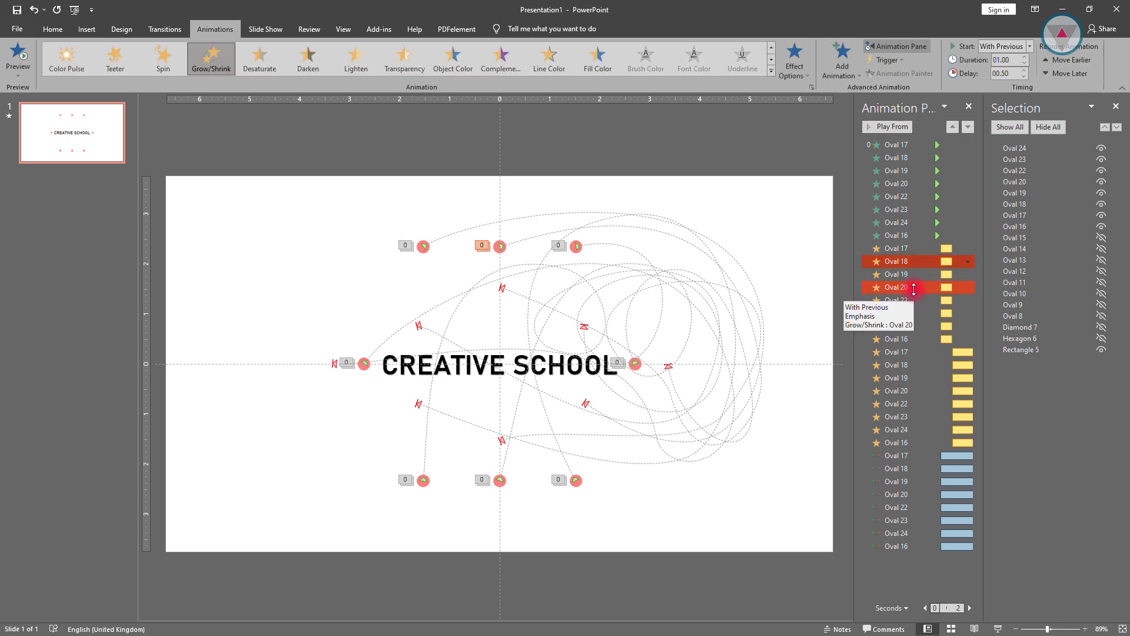
left_click(909, 323, "ctrl")
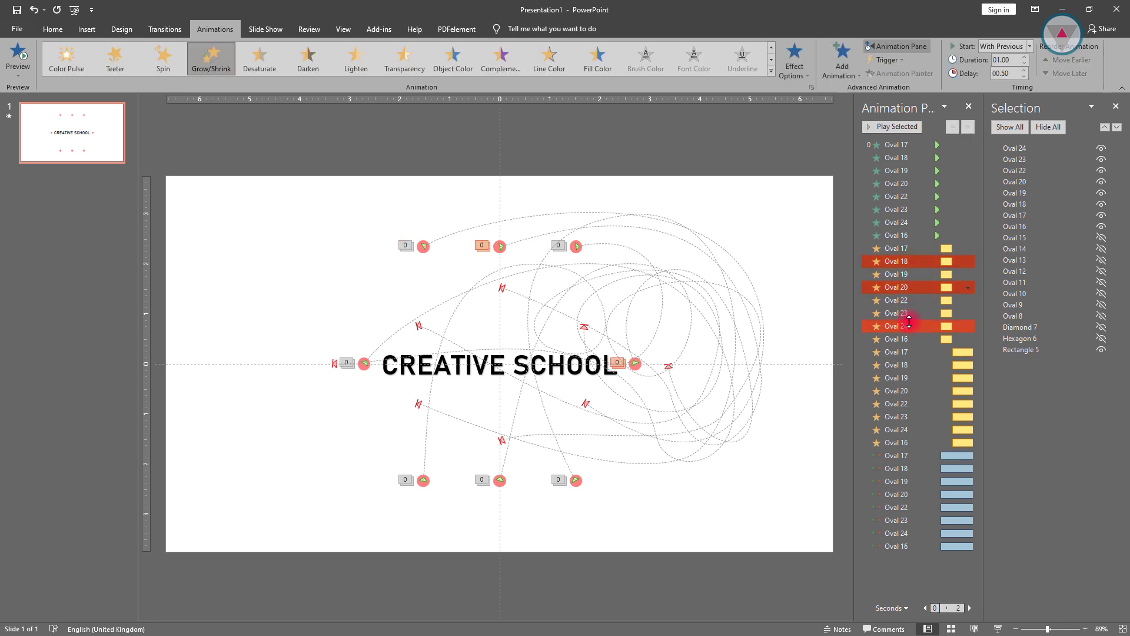
left_click(968, 327)
left_click(922, 381)
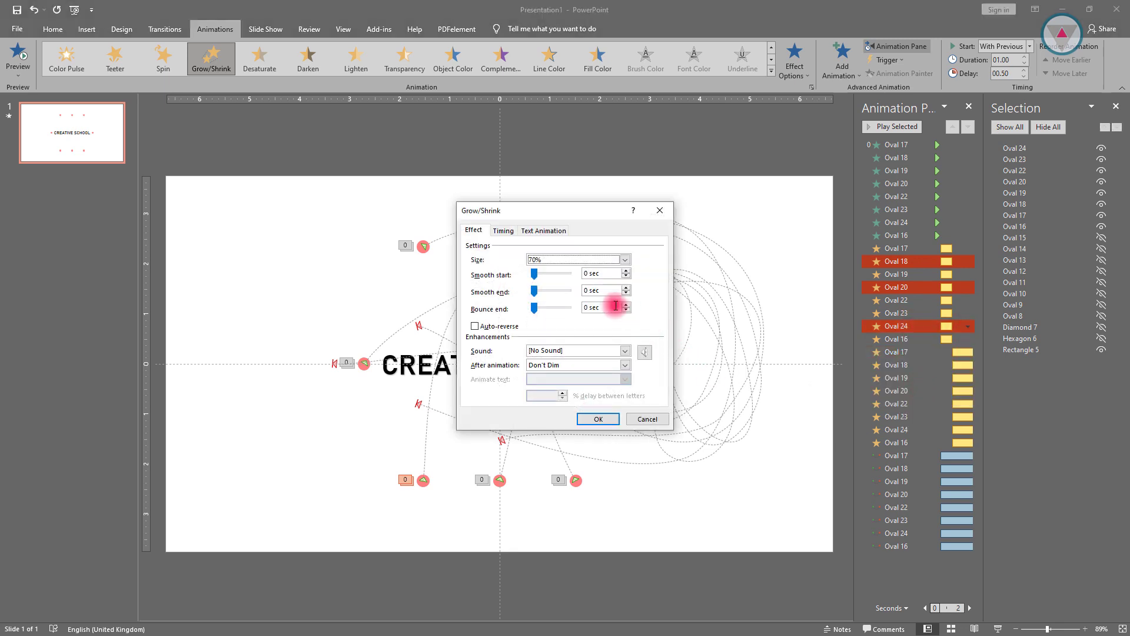
left_click(625, 260)
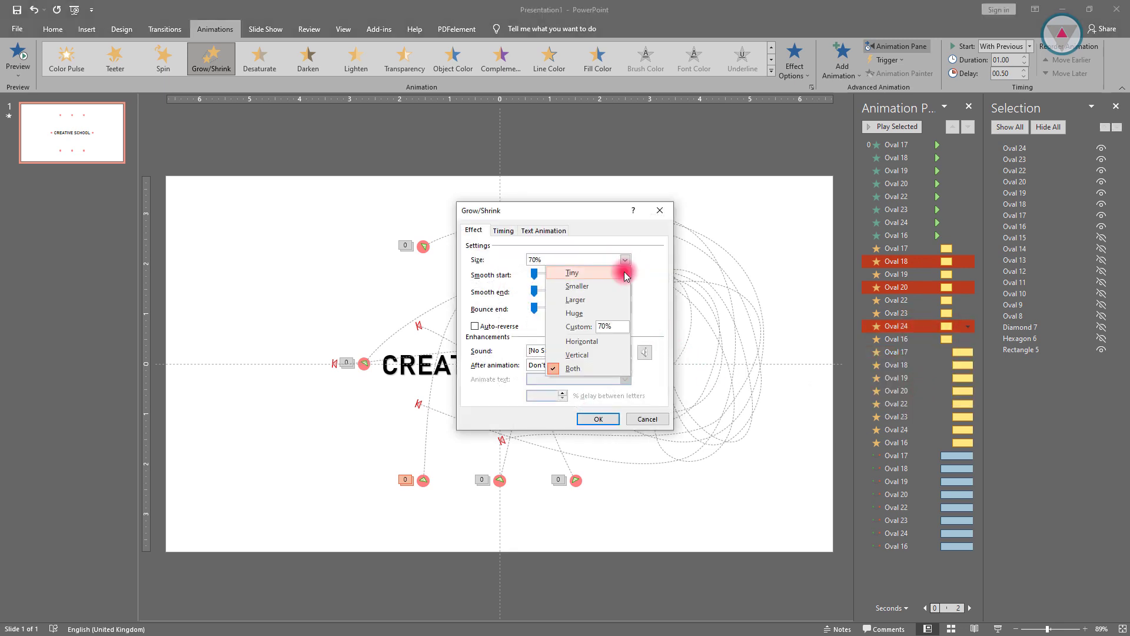
left_click(622, 323)
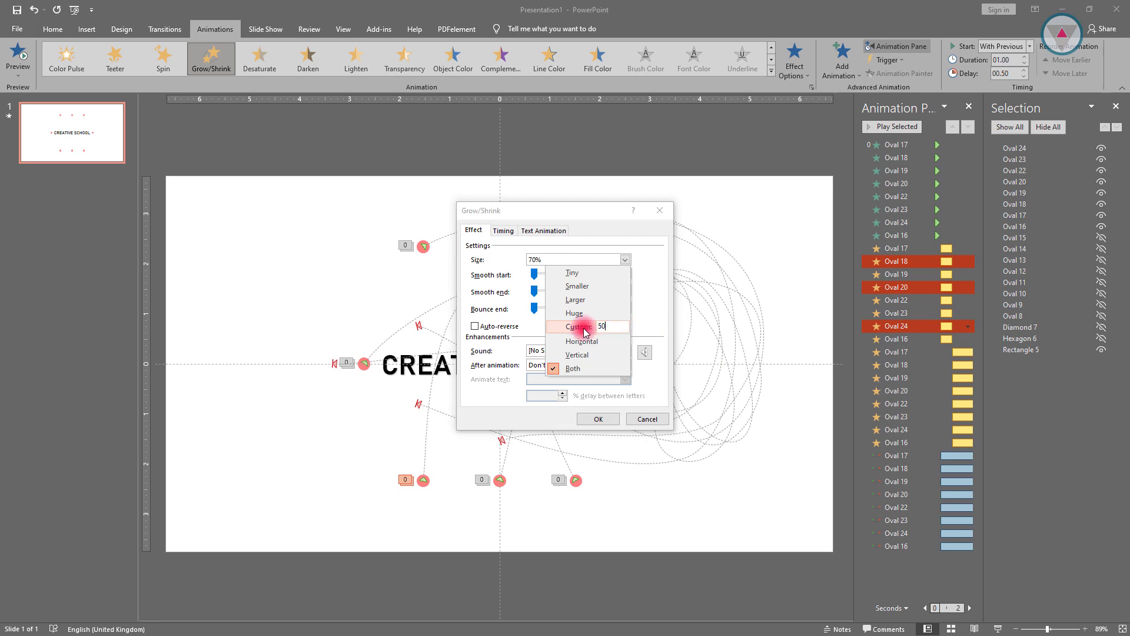
key("Return")
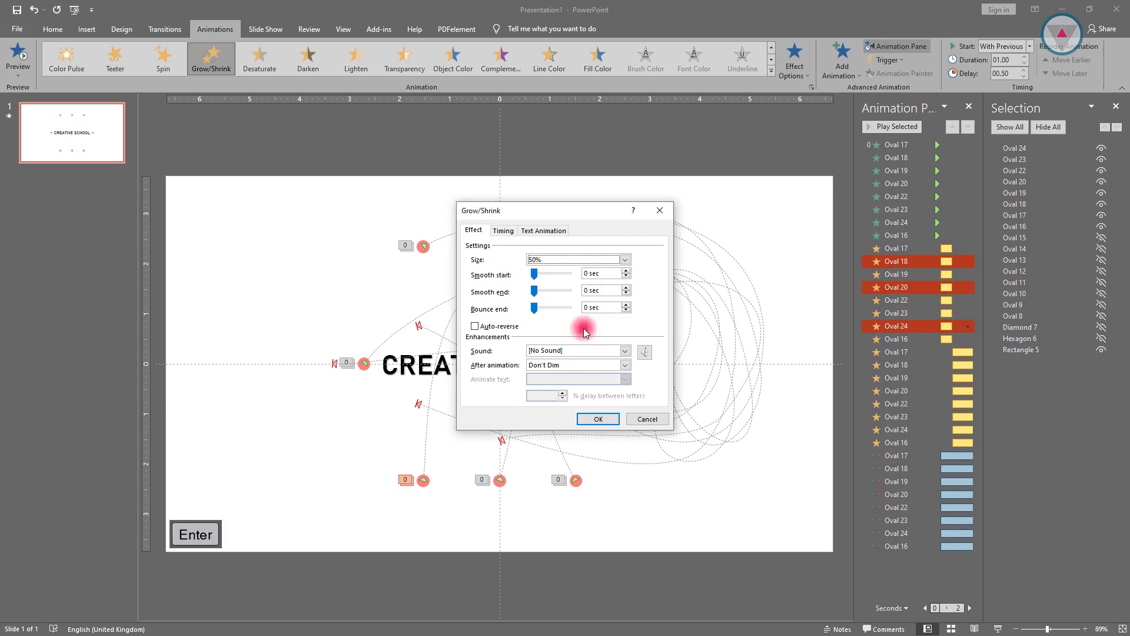
key("Return")
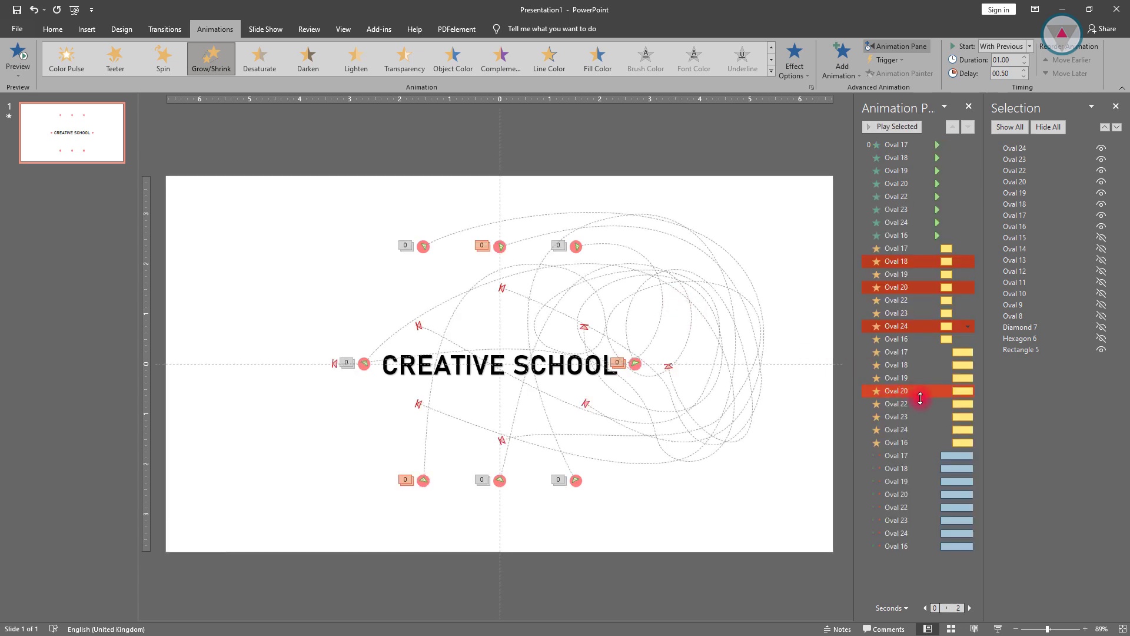
- Set the size of the second Grow/Shrink effects of Oval 18, Oval 20 and Oval 24 to 170% and play all the animations
left_click(921, 366)
left_click(920, 380, "shift")
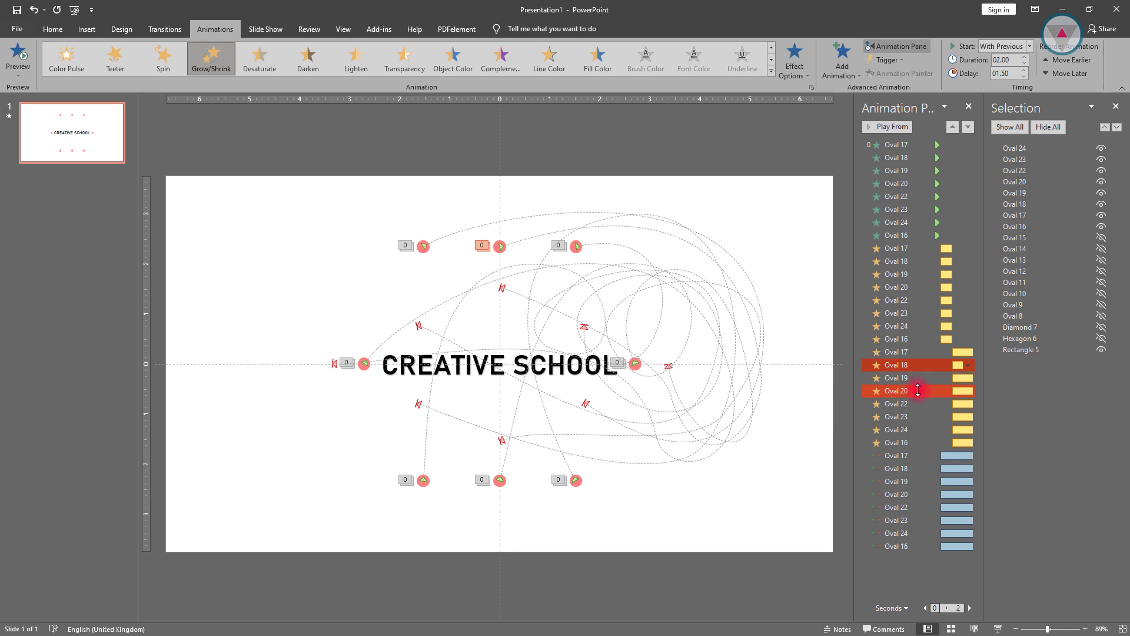
left_click(918, 390, "ctrl")
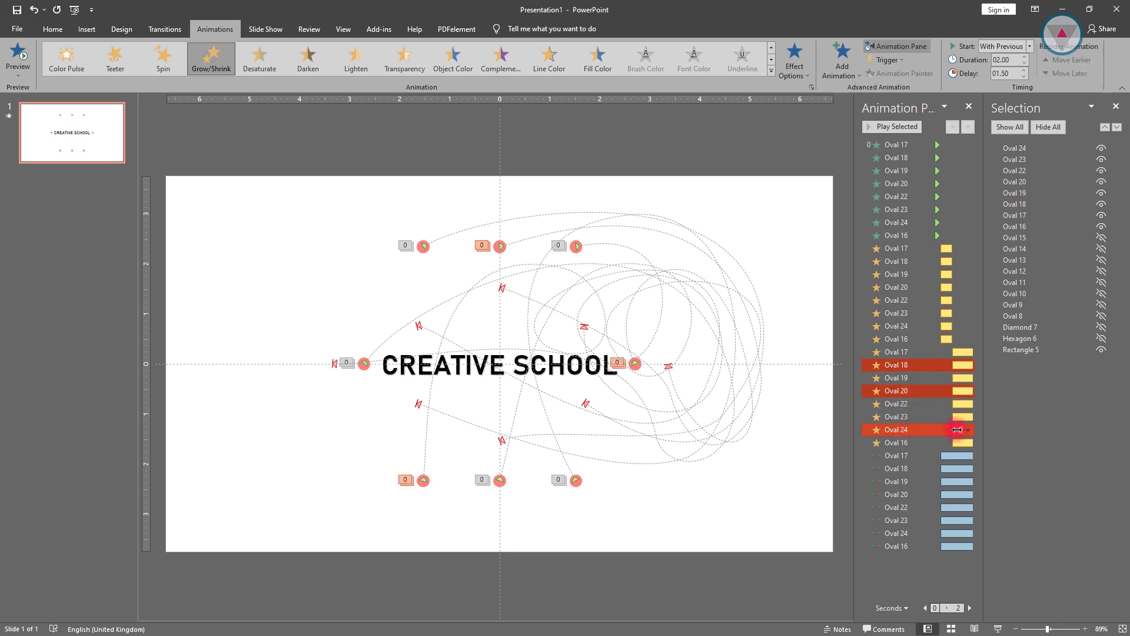
left_click(969, 430)
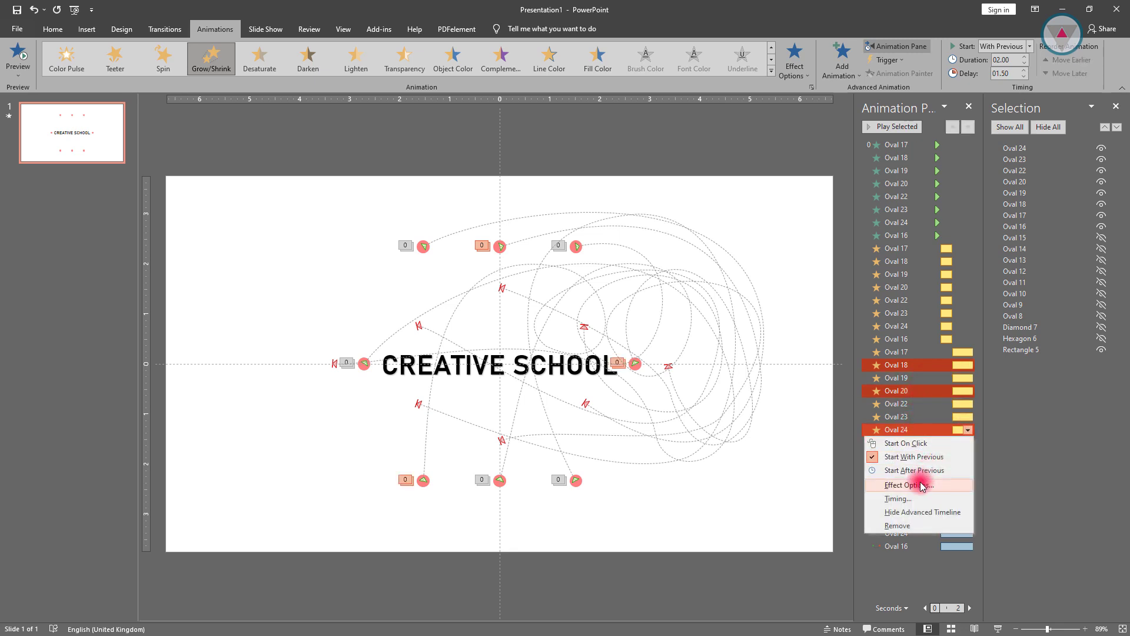
left_click(921, 480)
left_click(624, 259)
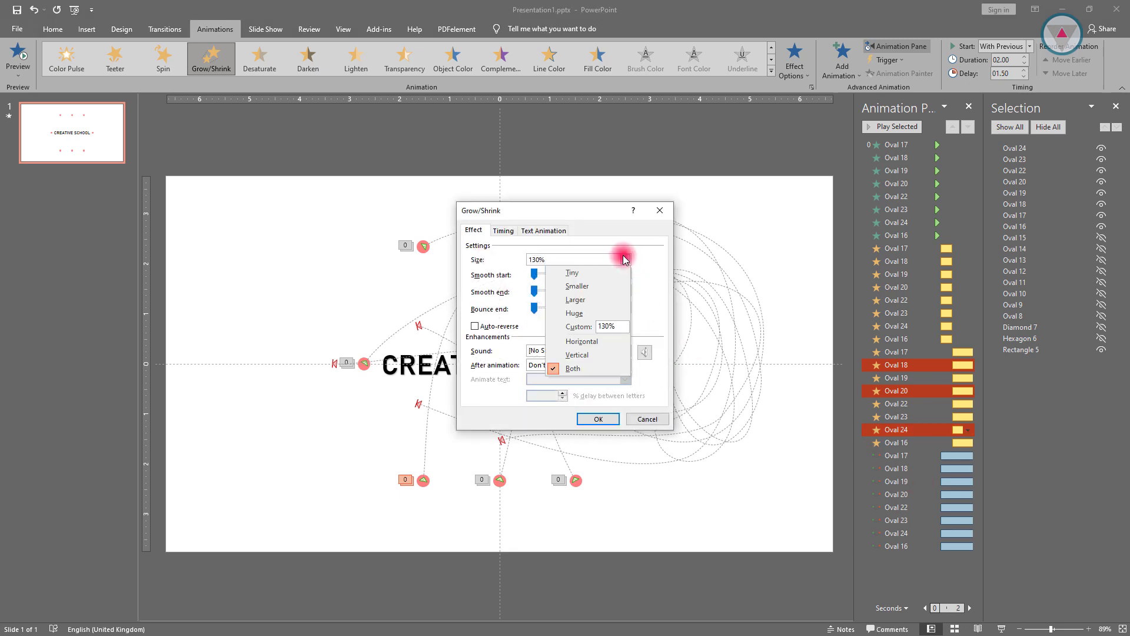
left_click(602, 328)
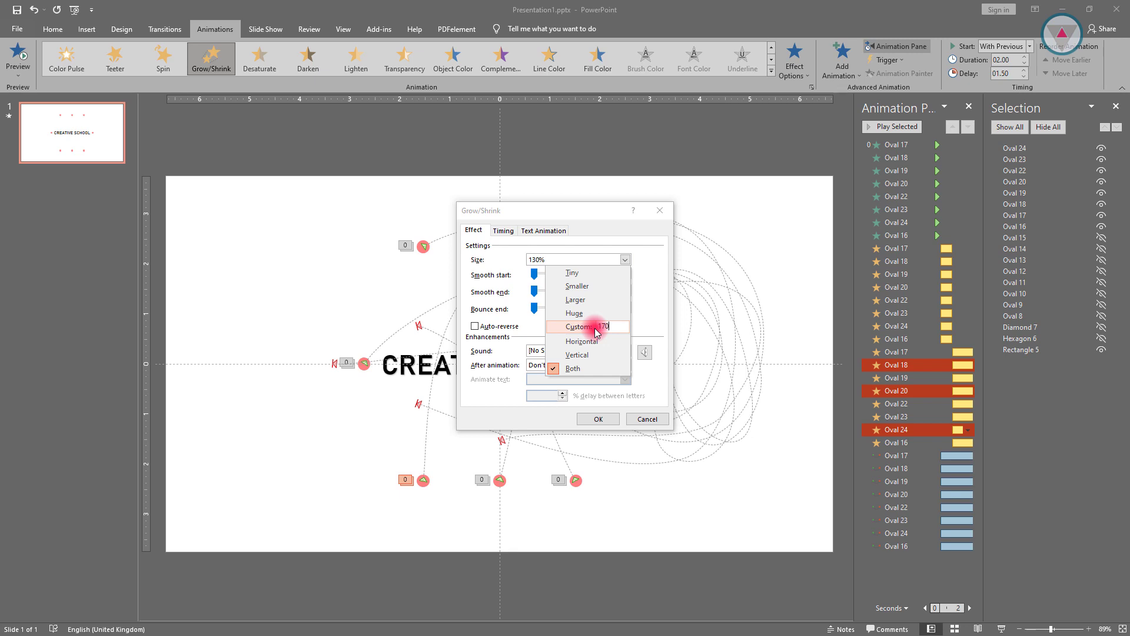
key("Return")
key("Return")
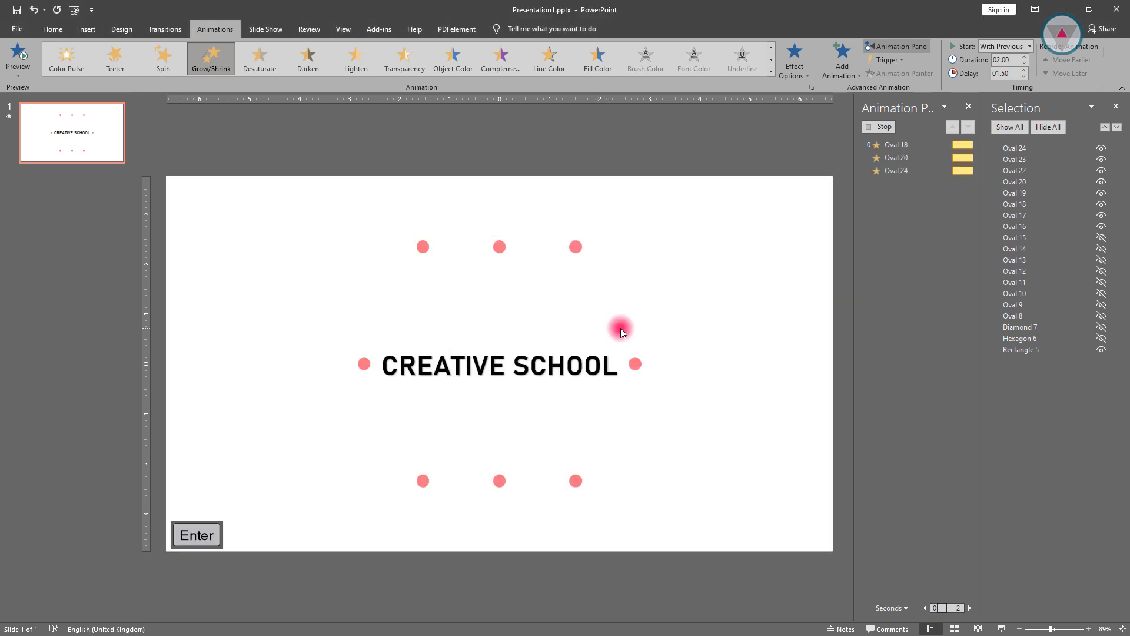
left_click(783, 233)
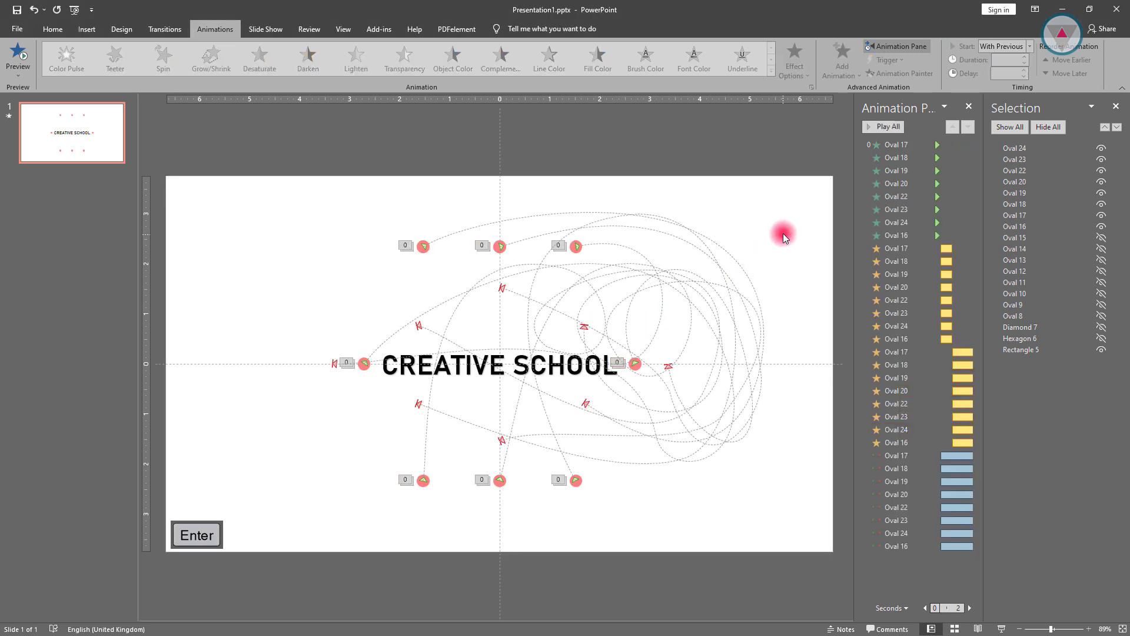
left_click(870, 129)
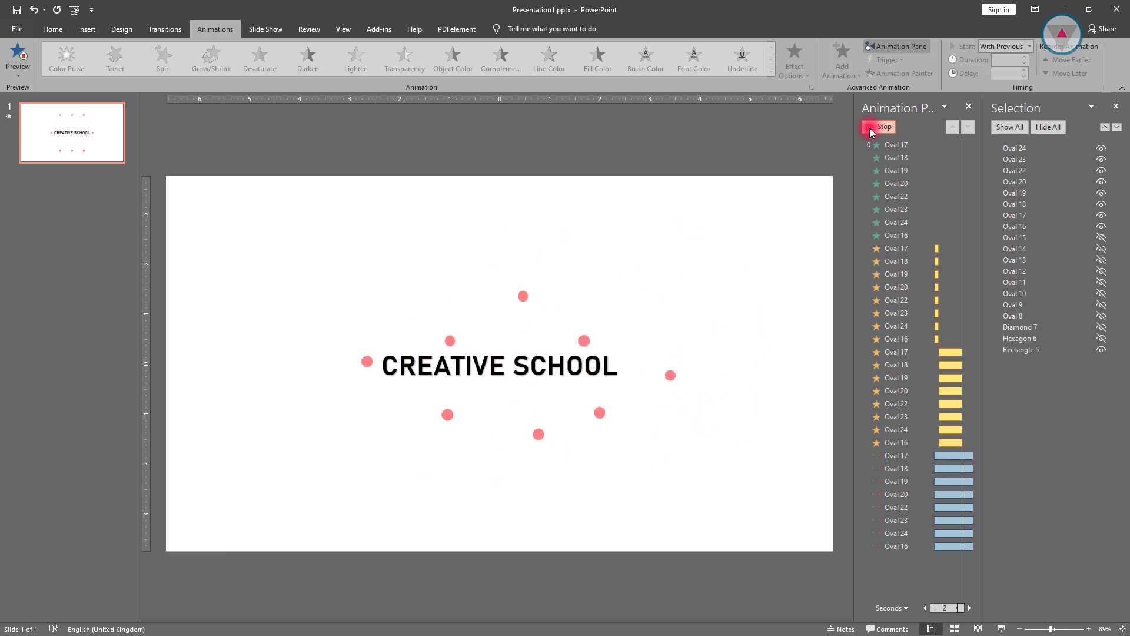
left_click(869, 127)
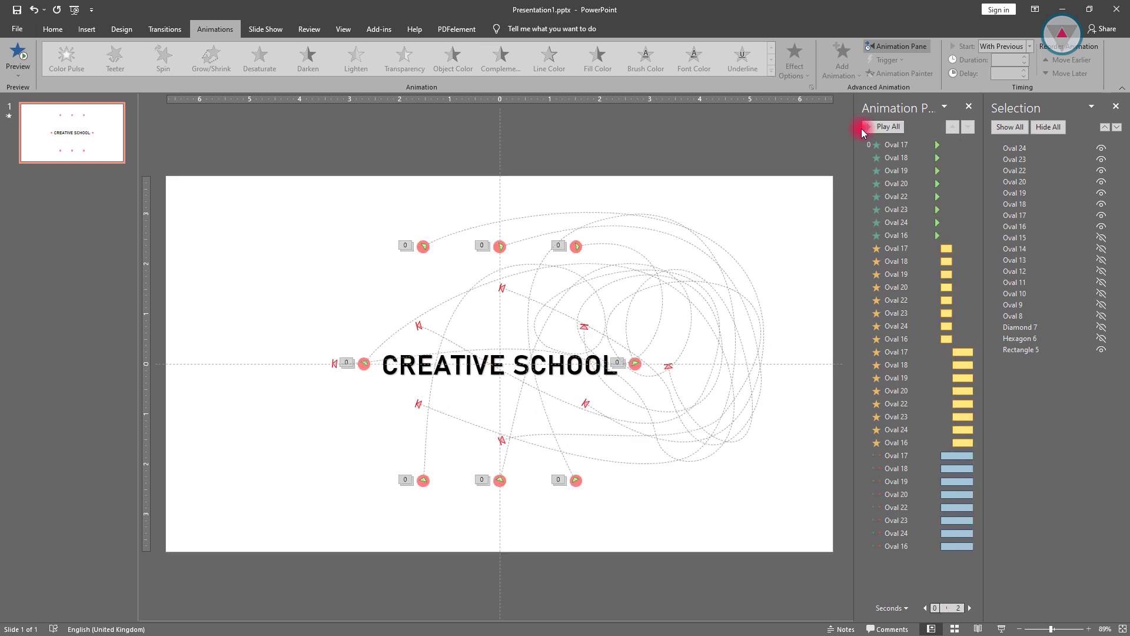
- Apply a Fade entrance to the "CREATIVE SCHOOL" text, animated by word with a 30% delay between words
left_click(607, 353)
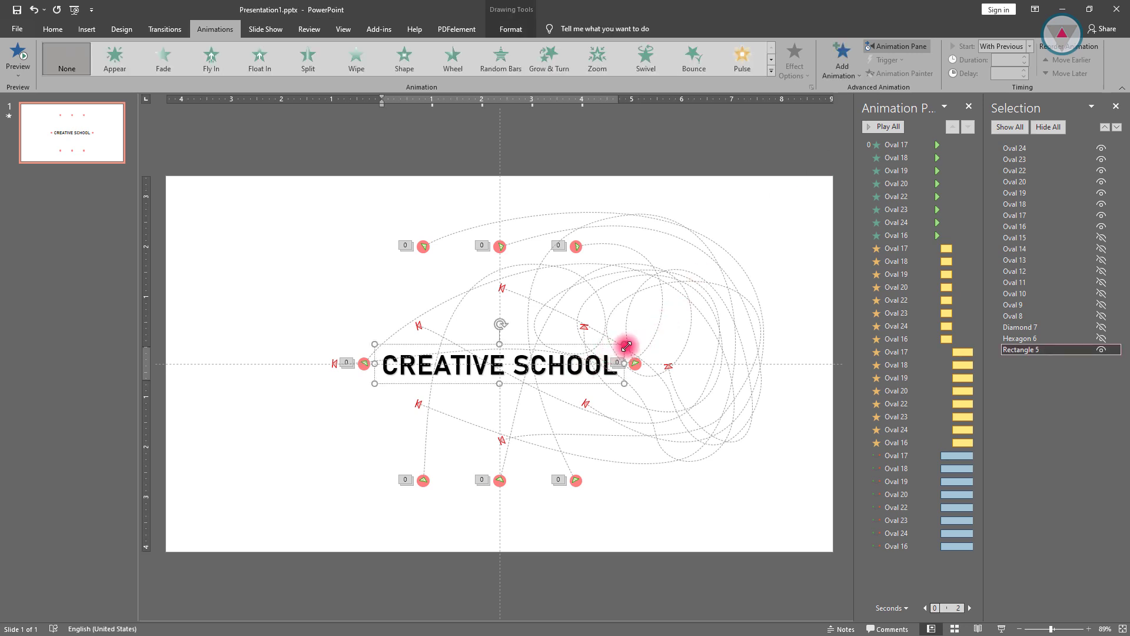
left_click(623, 346)
left_click(175, 68)
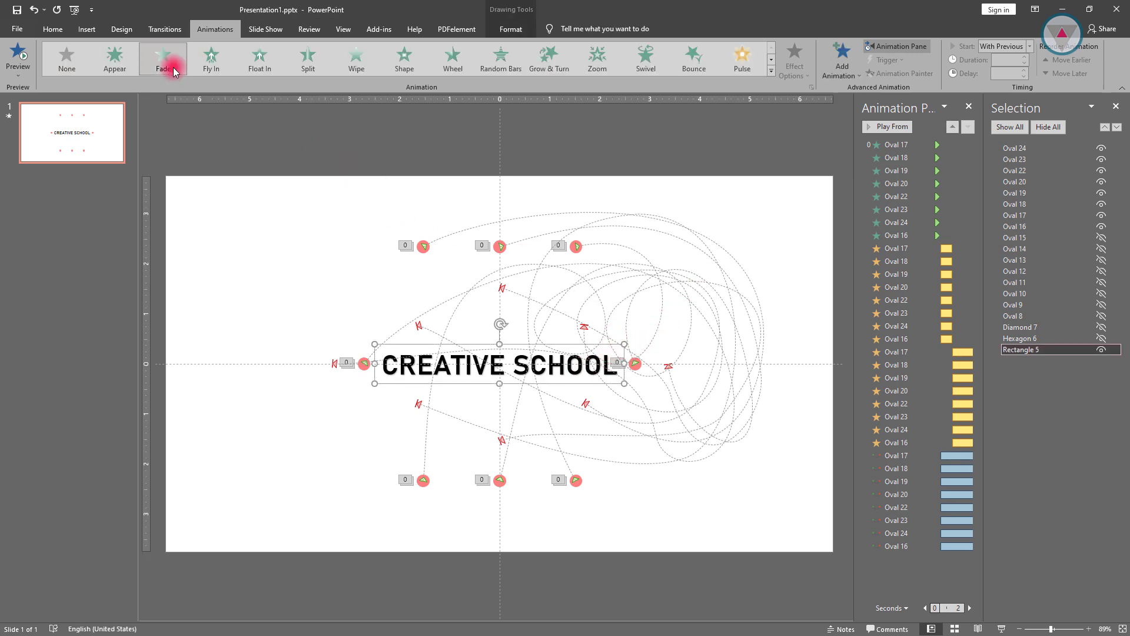
left_click(811, 88)
left_click(601, 308)
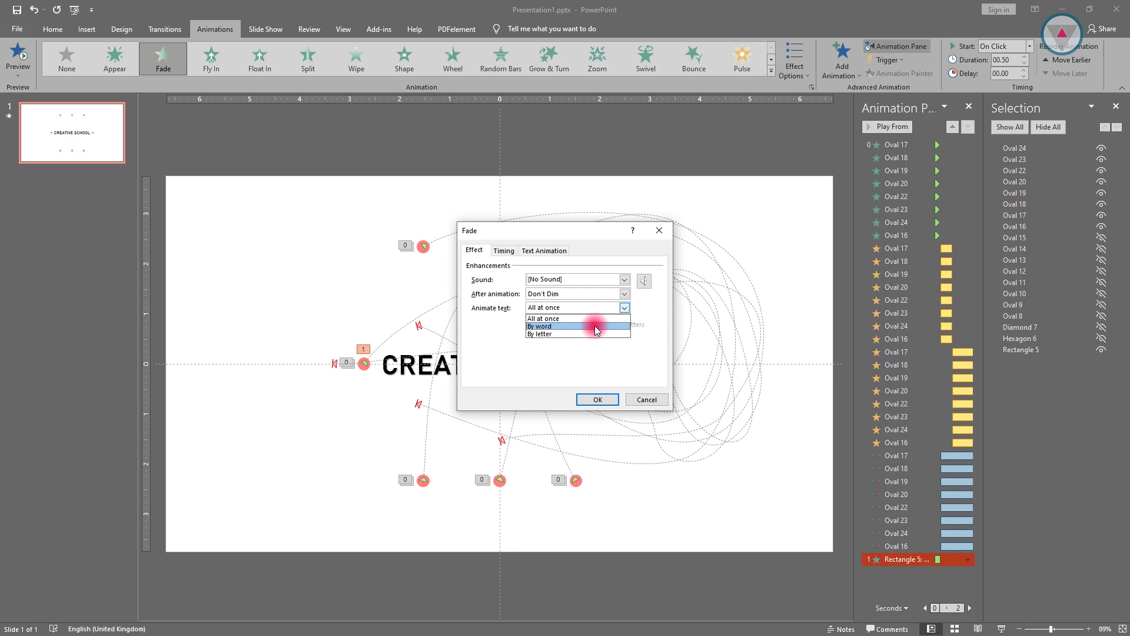
left_click(594, 327)
left_click_drag(547, 327, 496, 331)
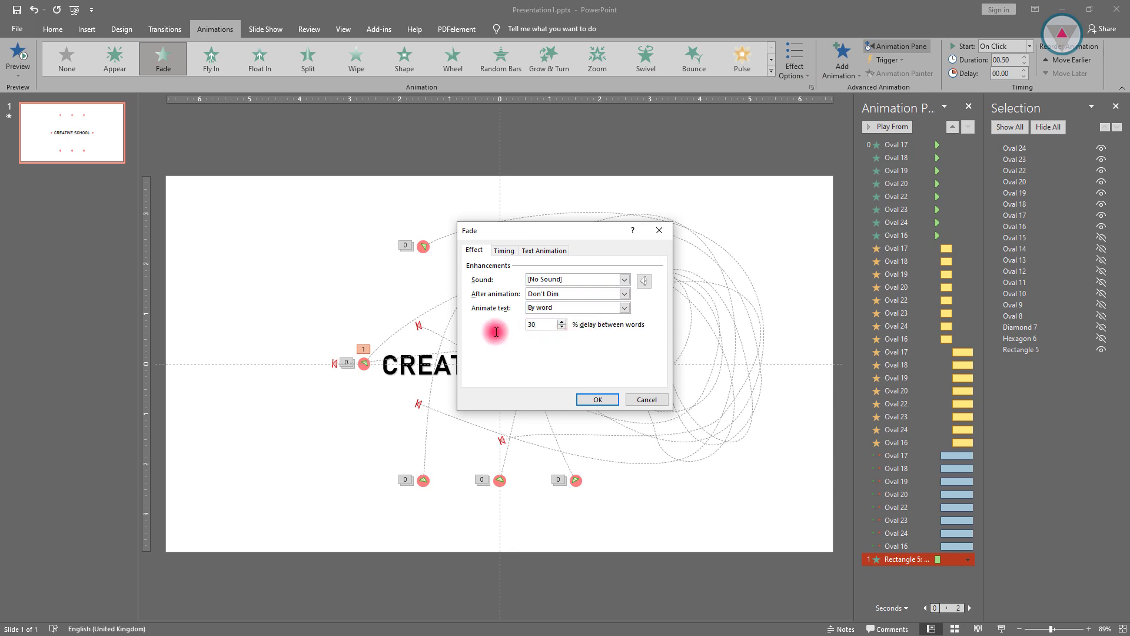
key("Return")
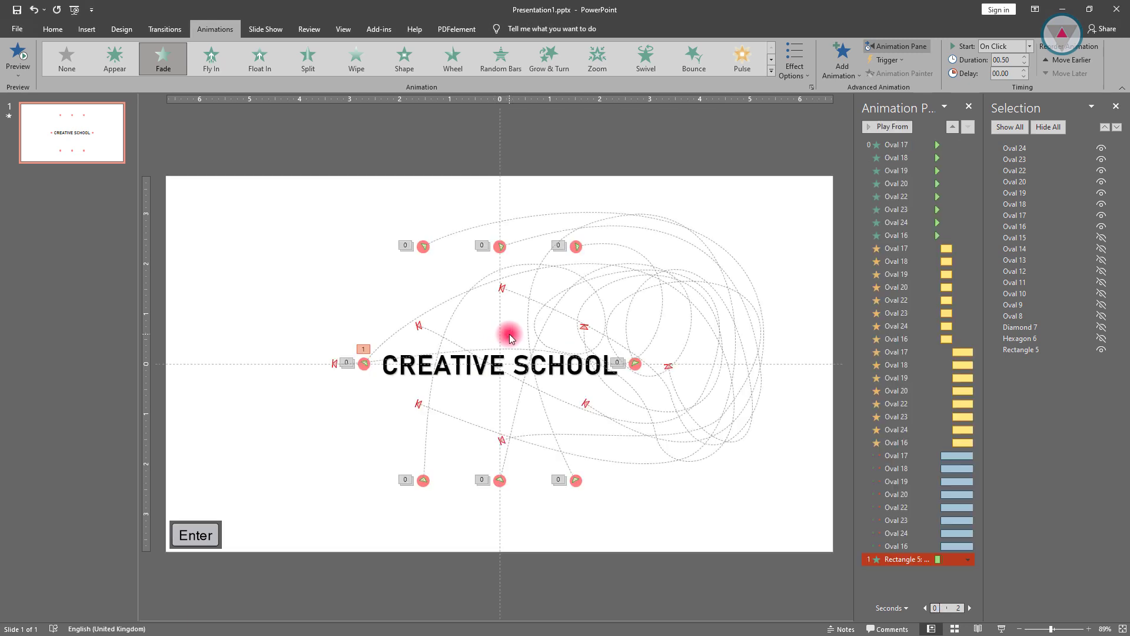
- Set the title's Fade to start With Previous with a 1.5-second duration and 1.75-second delay, and play all the animations
left_click(1024, 57)
left_click(1024, 57)
left_click(1030, 46)
left_click(1007, 59)
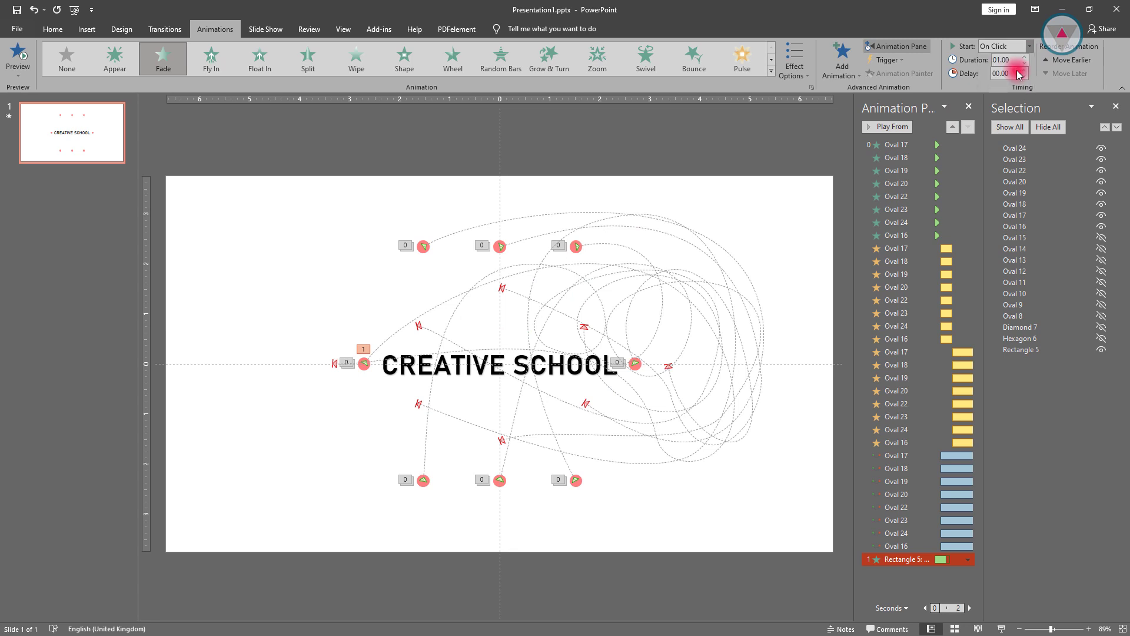
left_click(1024, 70)
left_click(1024, 70)
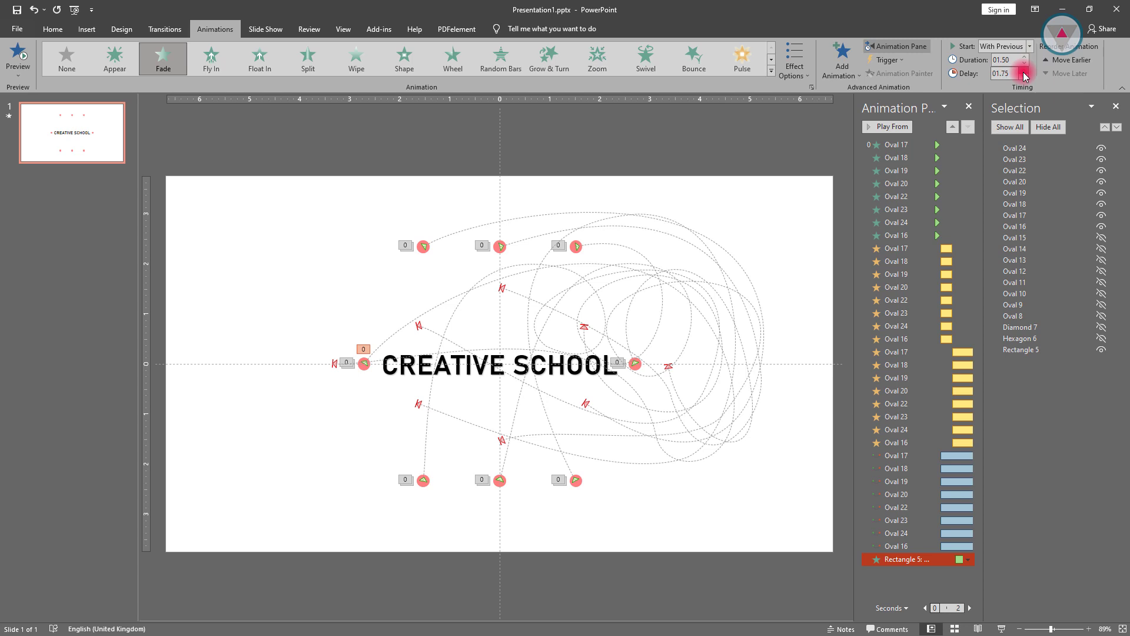
left_click(733, 171)
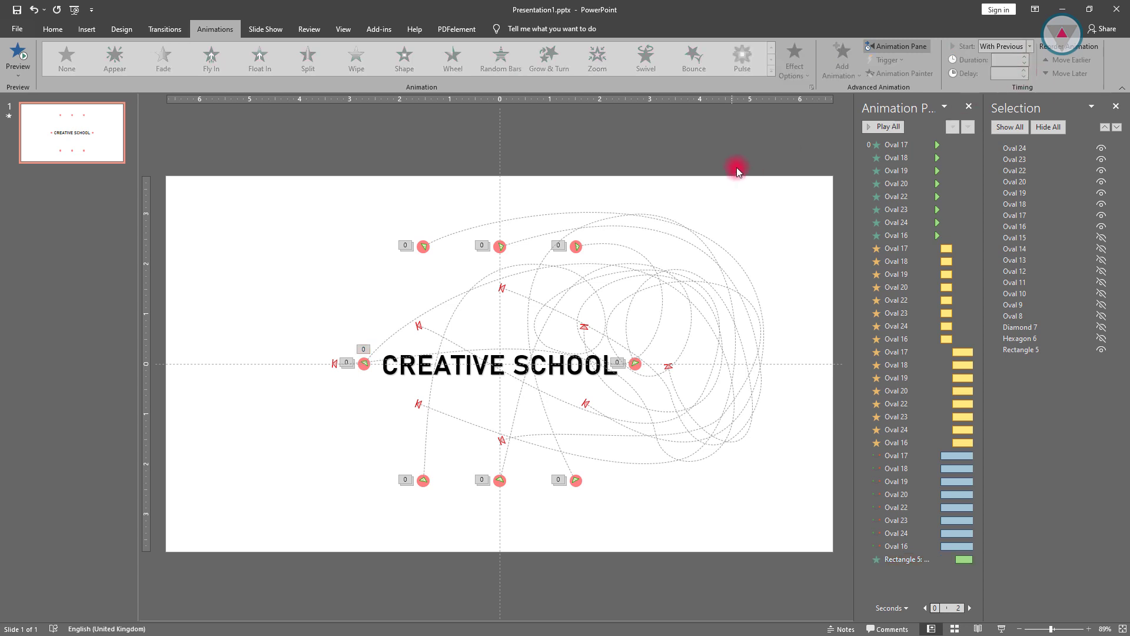
left_click(883, 127)
- Set the solid fill transparency of all eight circles to 0%, leaving the title text out of the selection
key("ctrl+a")
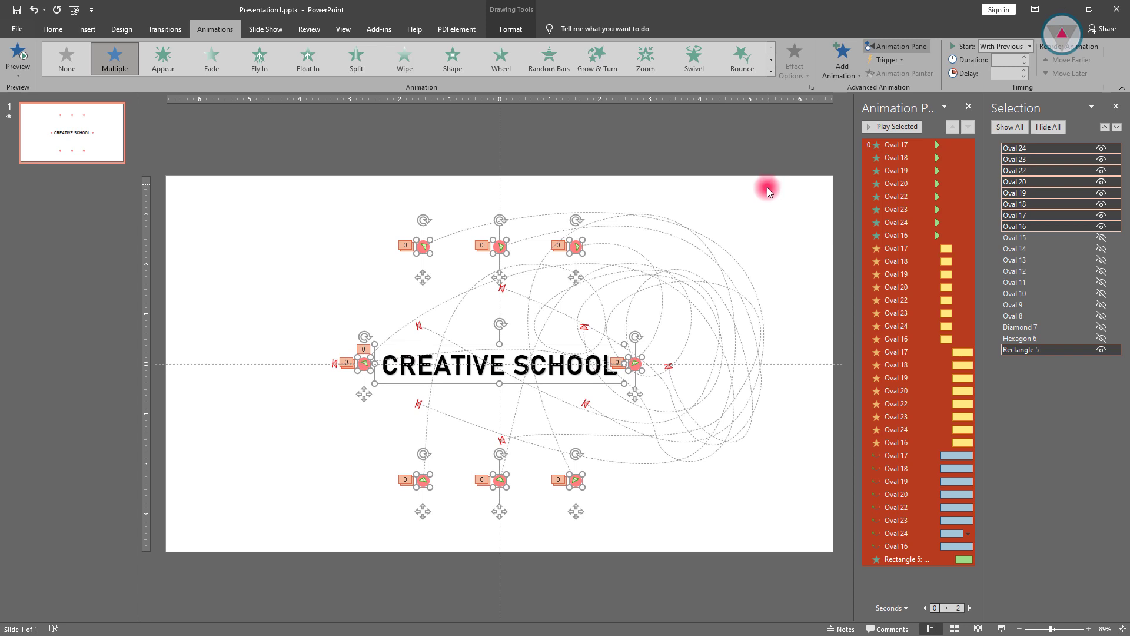
left_click(625, 342, "ctrl")
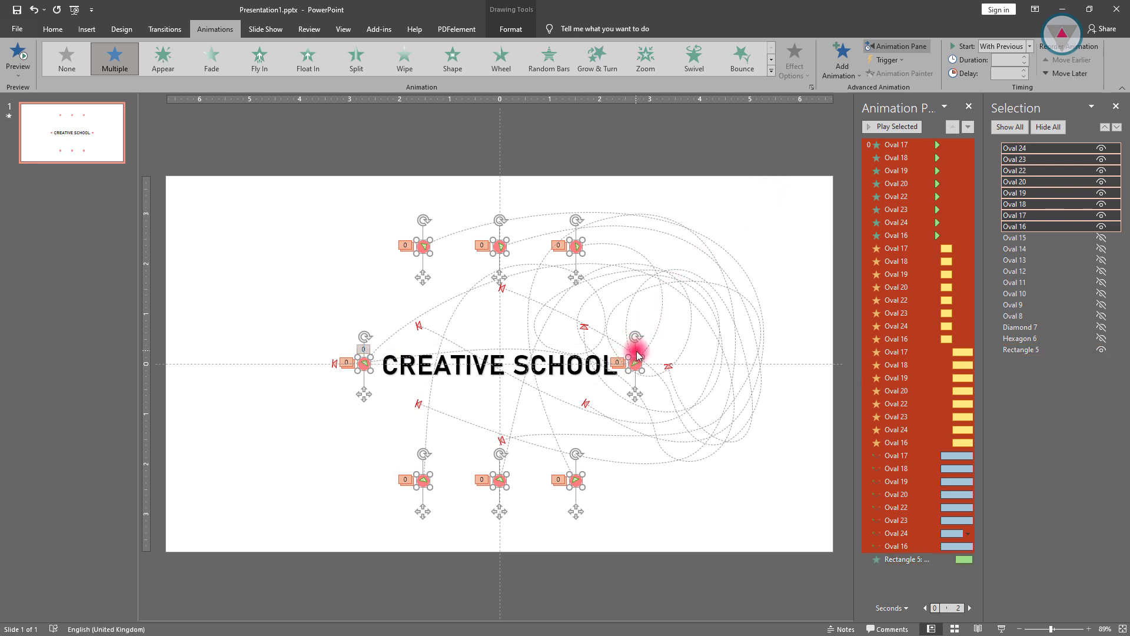
right_click(640, 358)
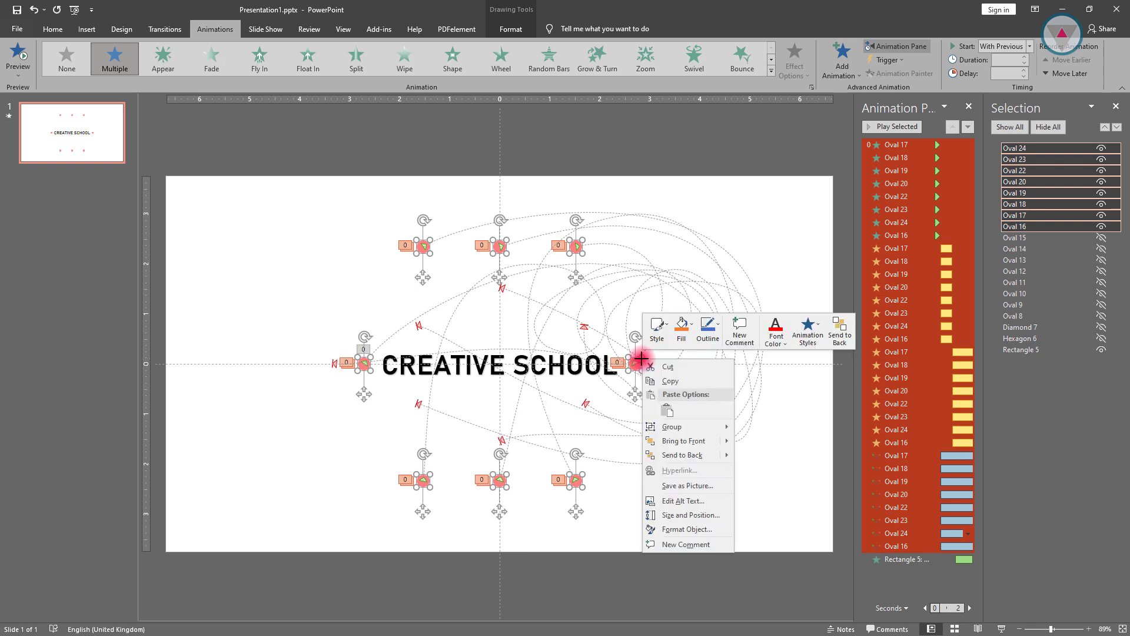
left_click(682, 528)
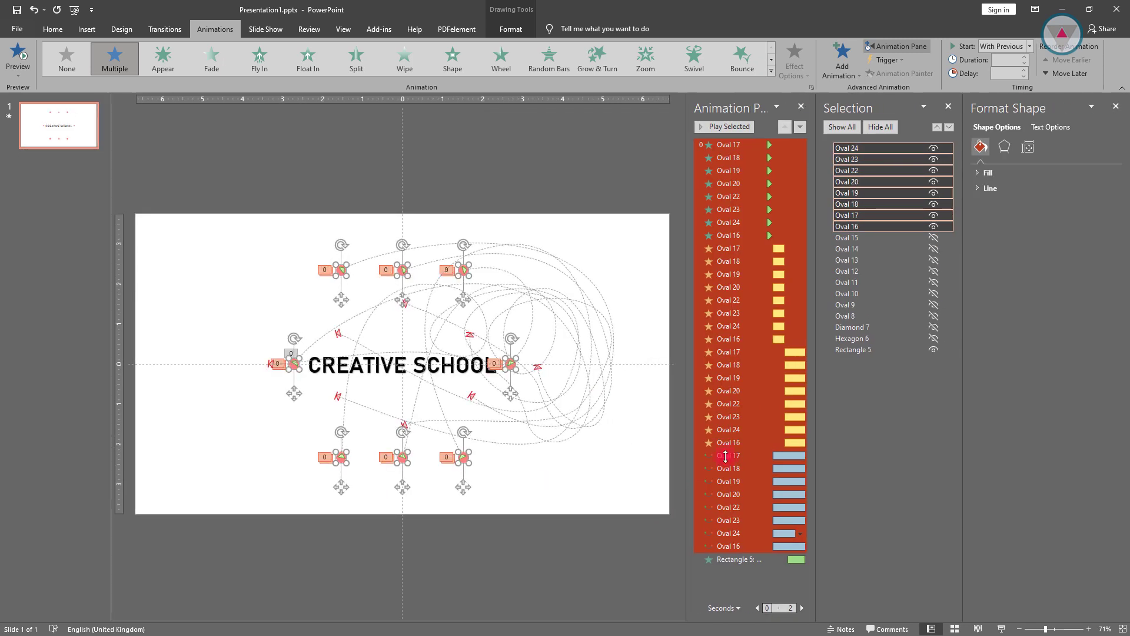
left_click(983, 173)
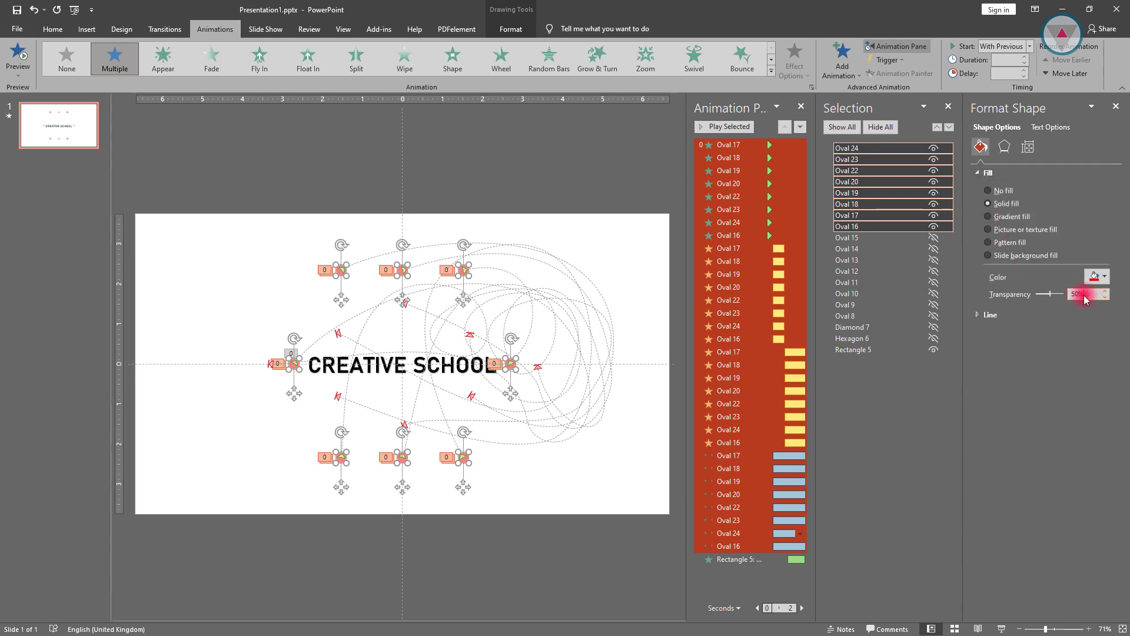
type("0")
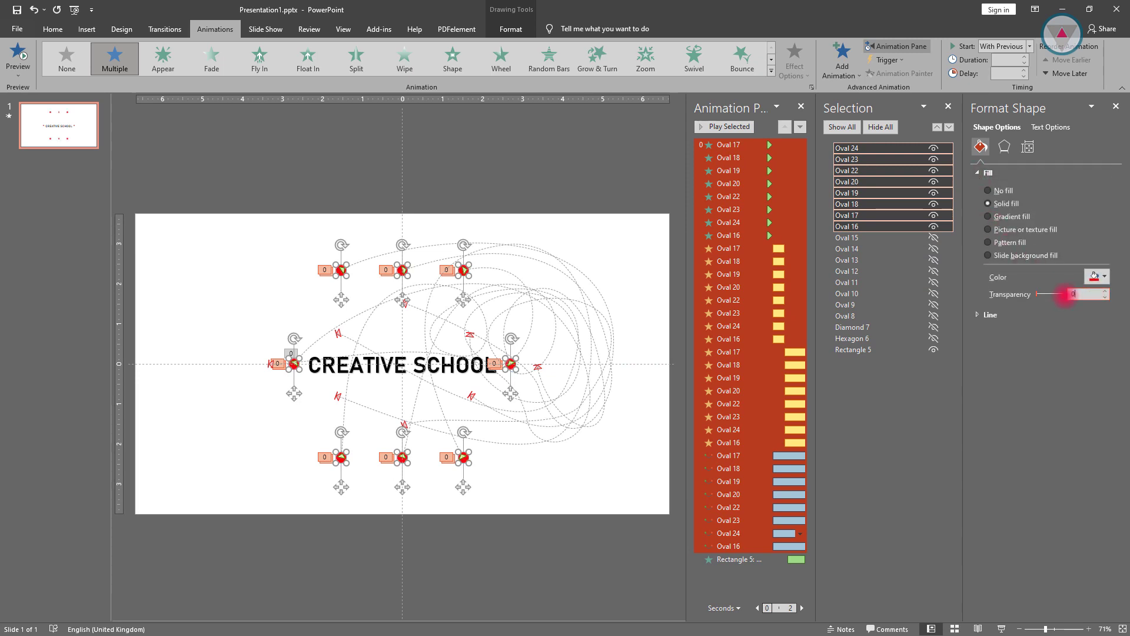
key("Return")
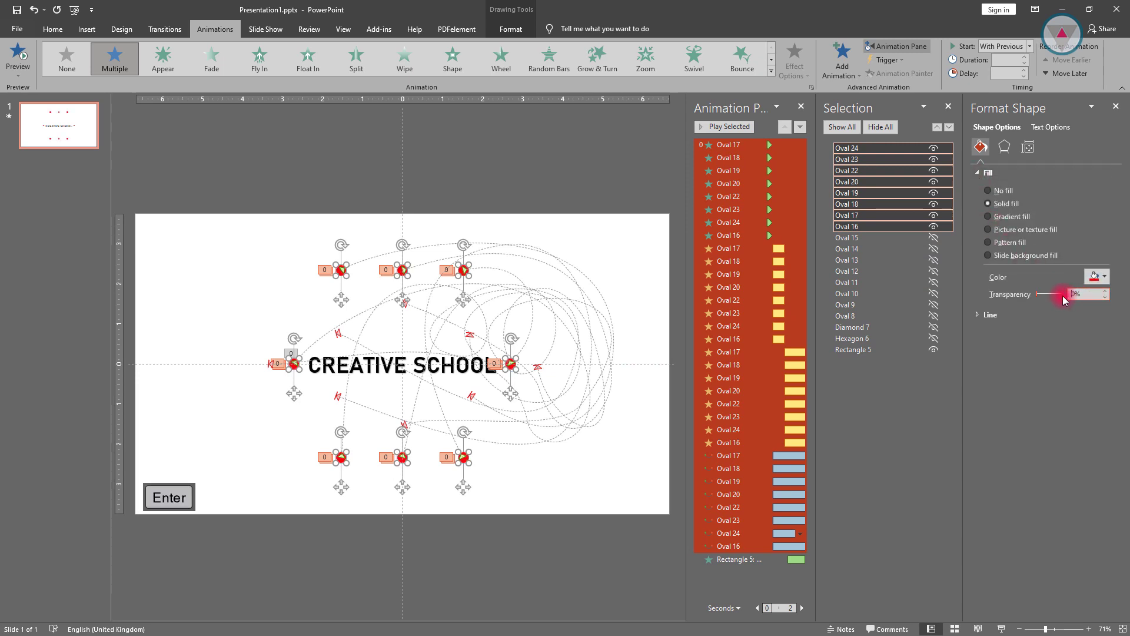
left_click(1096, 282)
left_click(1040, 307)
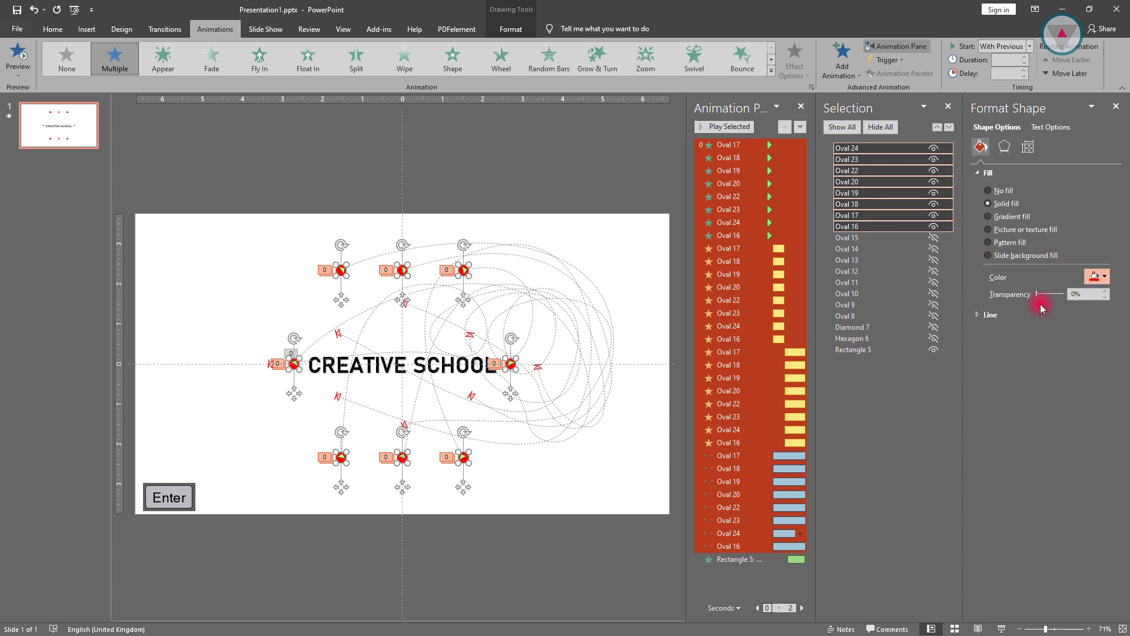